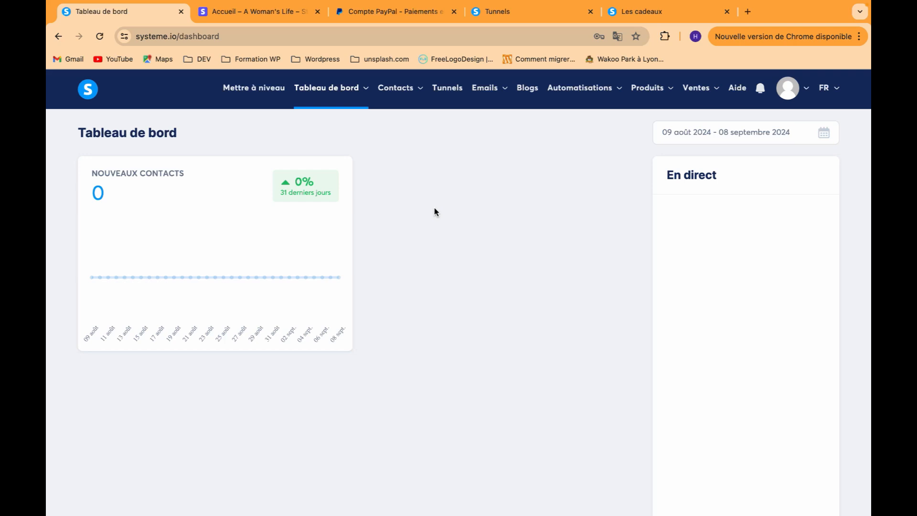
# Import the "1 Tunnel de vente Système.io" sales funnel from the bonus gifts page and dismiss the translation prompt.
pyautogui.click(627, 14)
pyautogui.scroll(8, 638, 107)
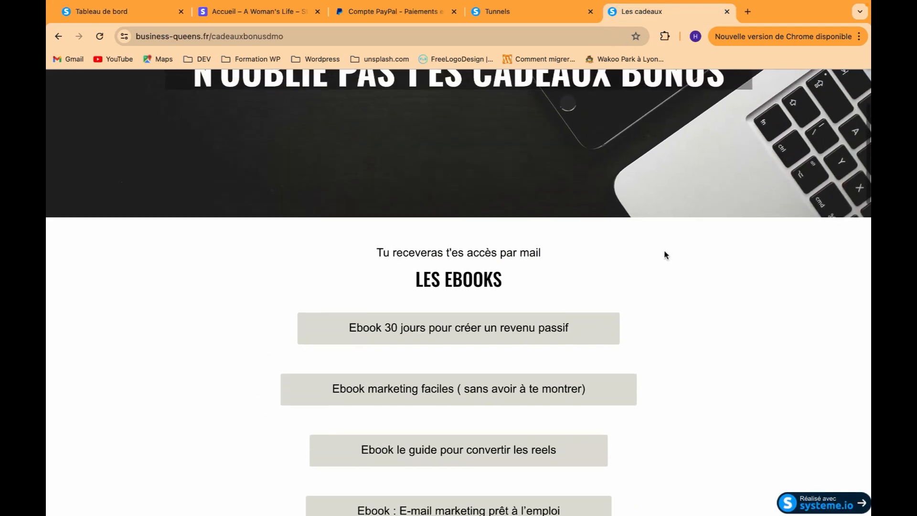
pyautogui.scroll(-3, 667, 255)
pyautogui.scroll(-7, 549, 411)
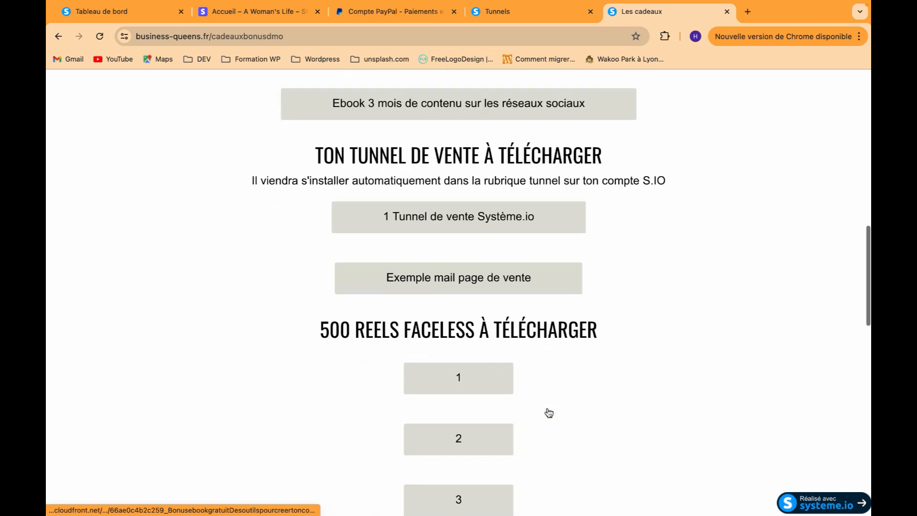
pyautogui.scroll(-9, 528, 332)
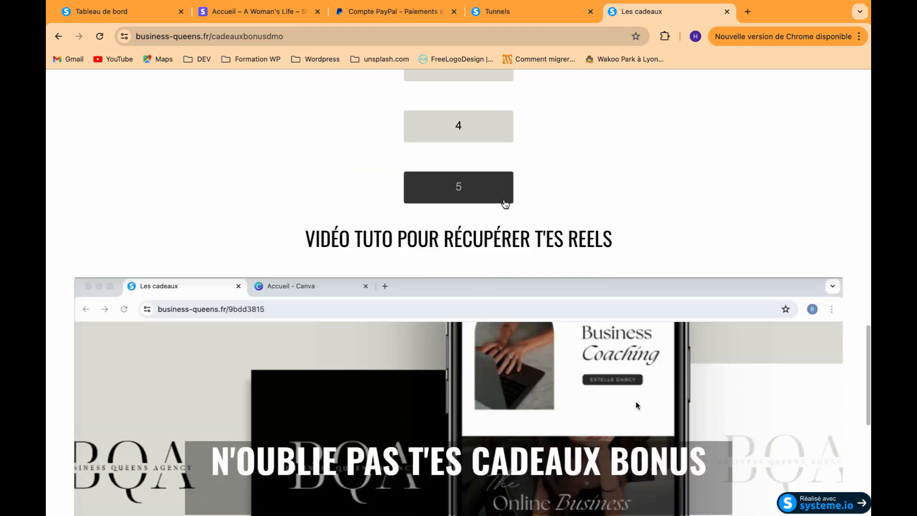
pyautogui.scroll(5, 505, 204)
pyautogui.scroll(-10, 559, 221)
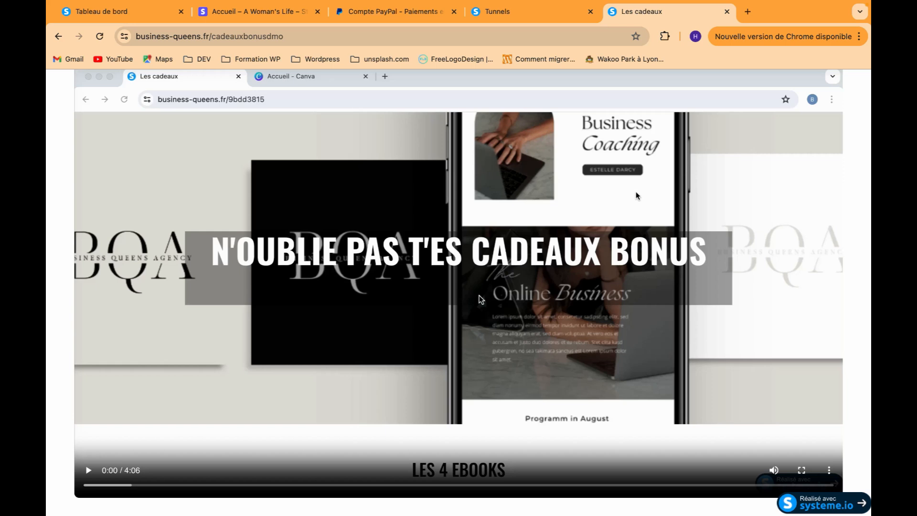
pyautogui.scroll(15, 480, 300)
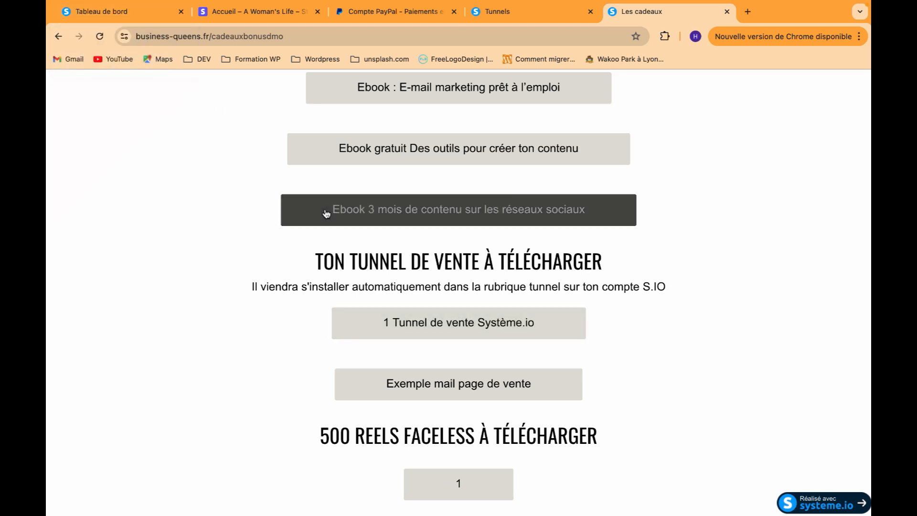
pyautogui.click(423, 324)
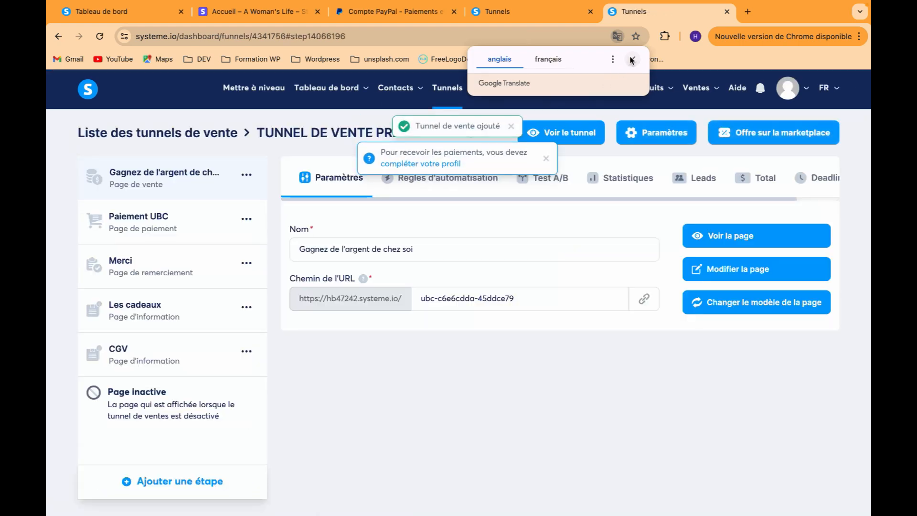
pyautogui.click(632, 60)
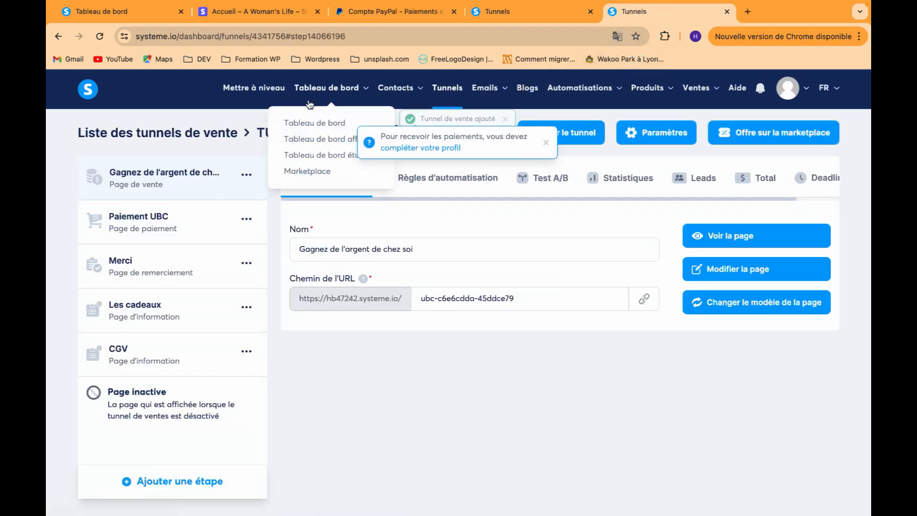
# Return to the dashboard, dismiss the payment profile notice, and open TUNNEL DE VENTE PRÊT À L'EMPLOI from the funnel list.
pyautogui.click(308, 125)
pyautogui.click(463, 245)
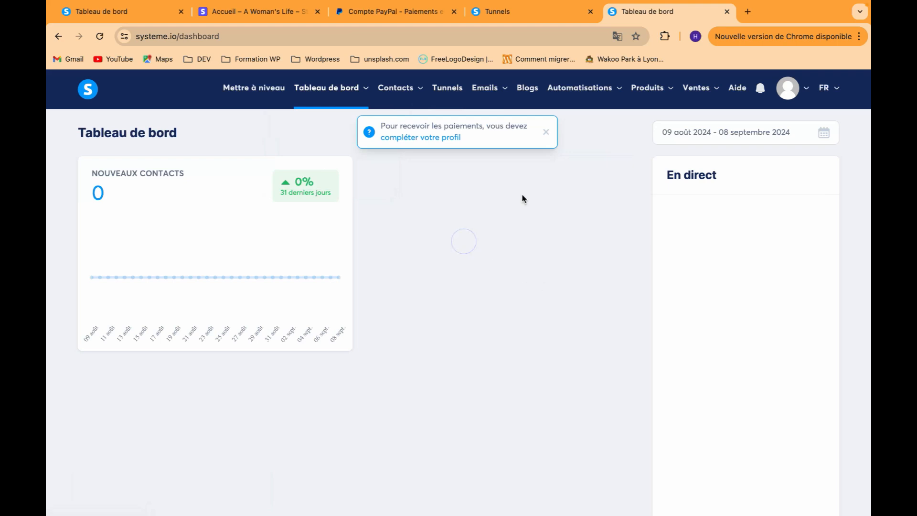
pyautogui.click(546, 132)
pyautogui.click(455, 93)
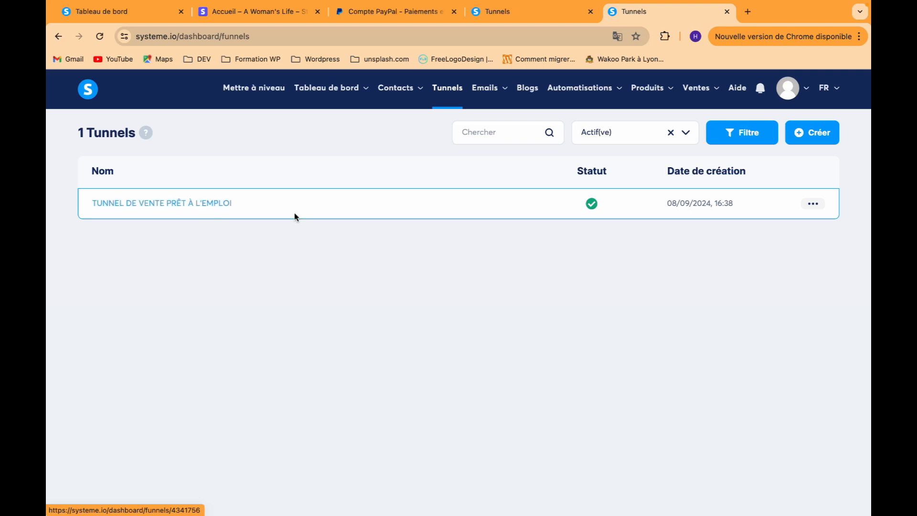
pyautogui.click(224, 205)
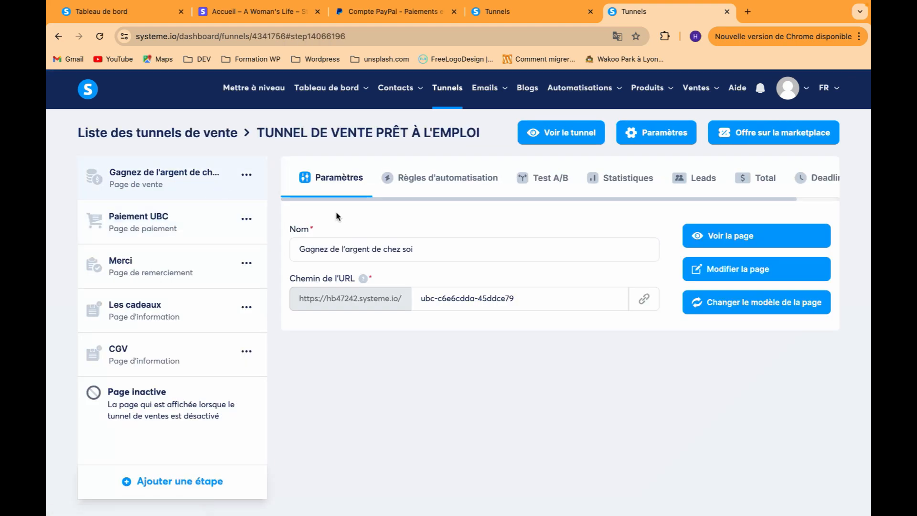
# Preview the funnel's sales page "Gagnez de l'argent de chez soi", review its content, and close the preview.
pyautogui.click(736, 235)
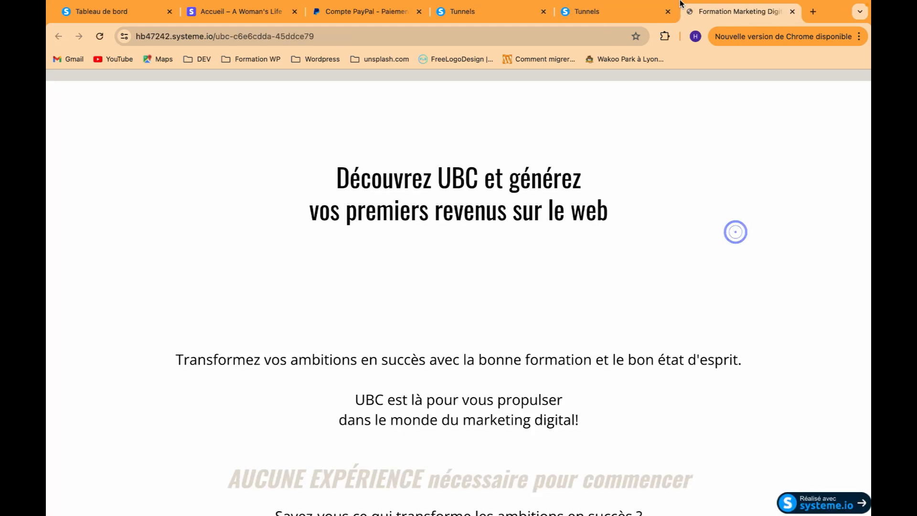
pyautogui.scroll(-10, 759, 144)
pyautogui.scroll(-20, 760, 143)
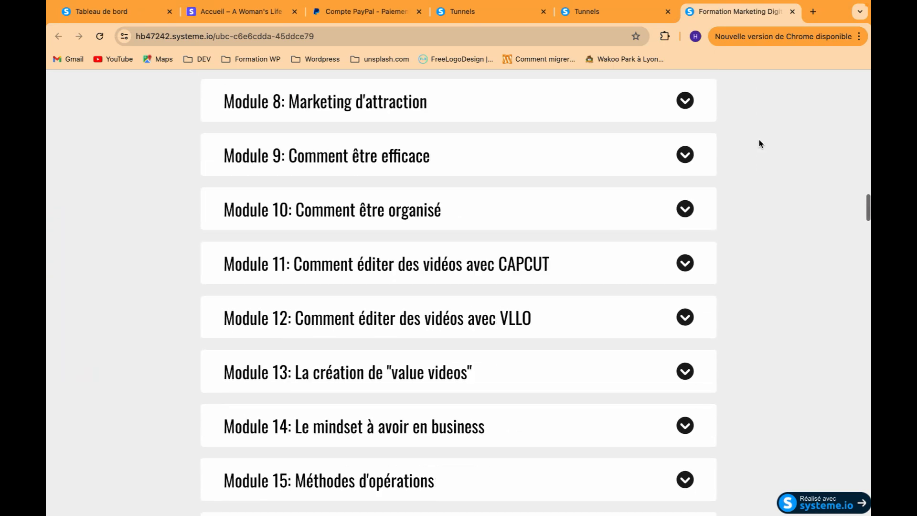
pyautogui.scroll(15, 761, 144)
pyautogui.scroll(5, 760, 144)
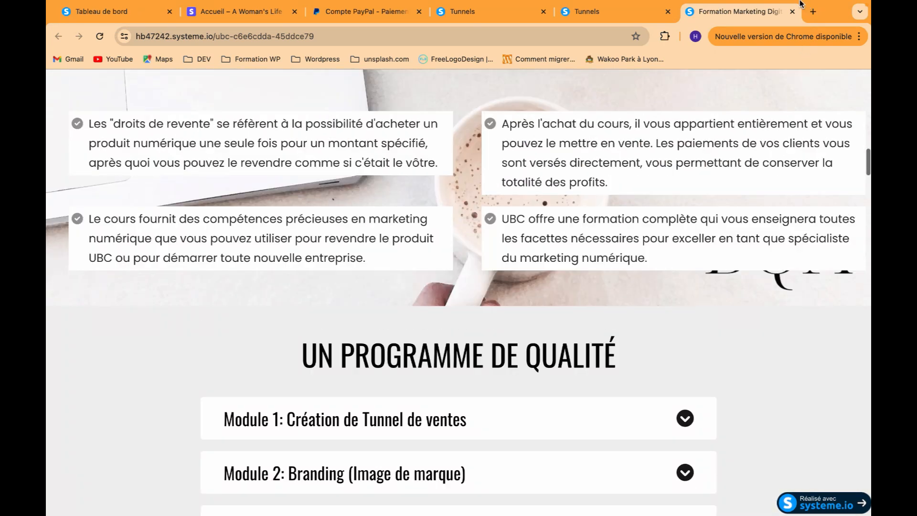
pyautogui.click(792, 11)
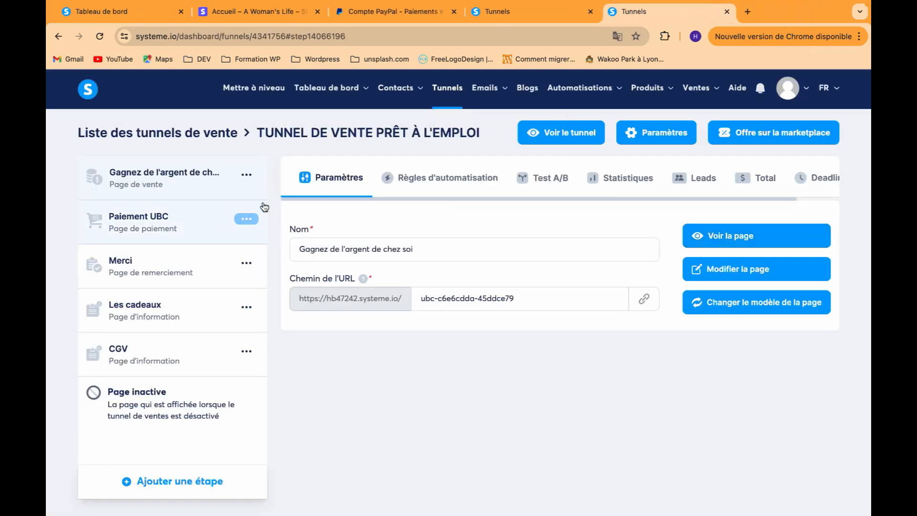
# Duplicate TUNNEL DE VENTE PRÊT À L'EMPLOI in the funnel list.
pyautogui.click(444, 87)
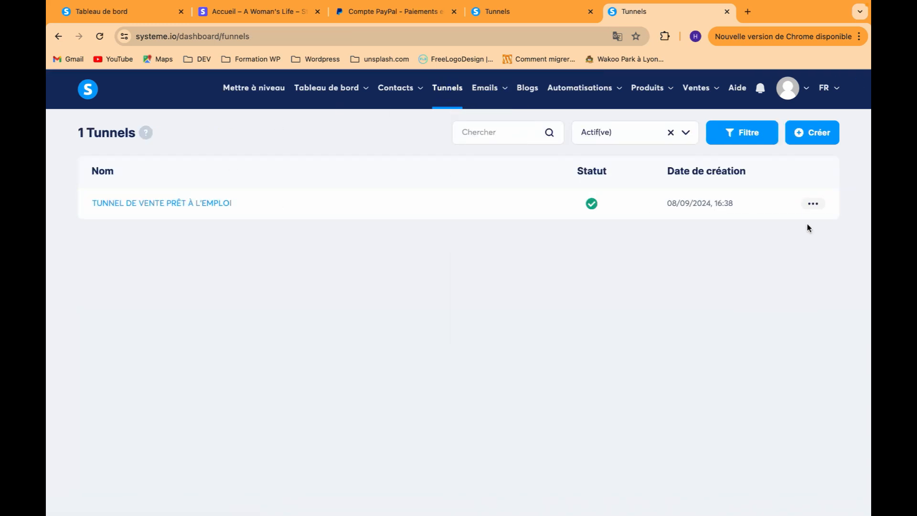
pyautogui.click(812, 203)
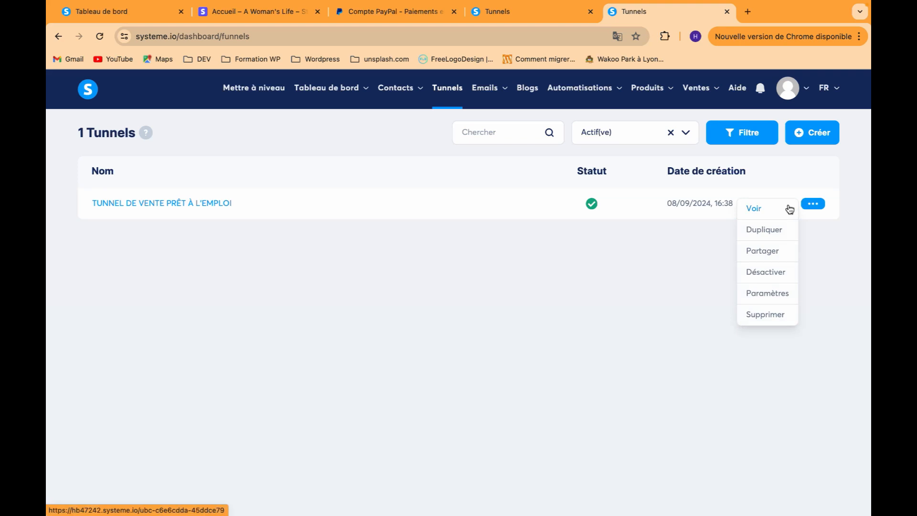
pyautogui.click(758, 228)
pyautogui.click(456, 345)
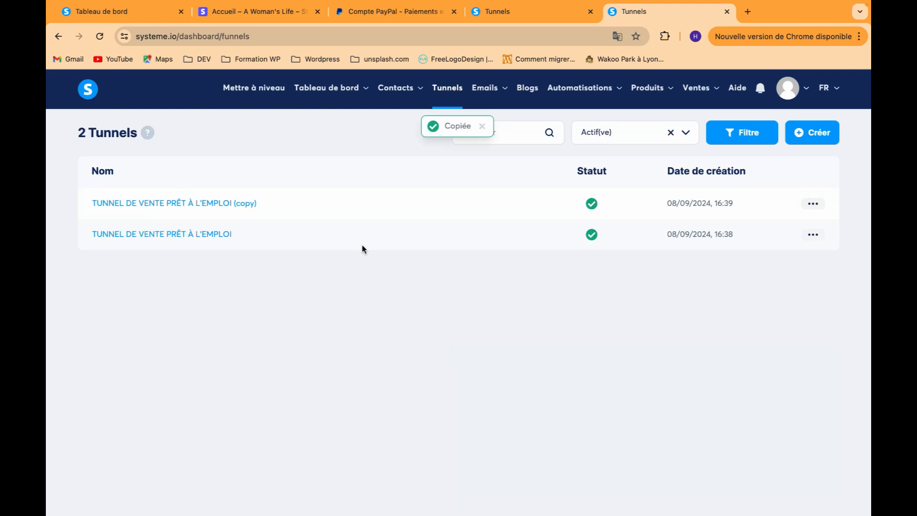
# Delete the copied funnel TUNNEL DE VENTE PRÊT À L'EMPLOI (copy).
pyautogui.click(812, 204)
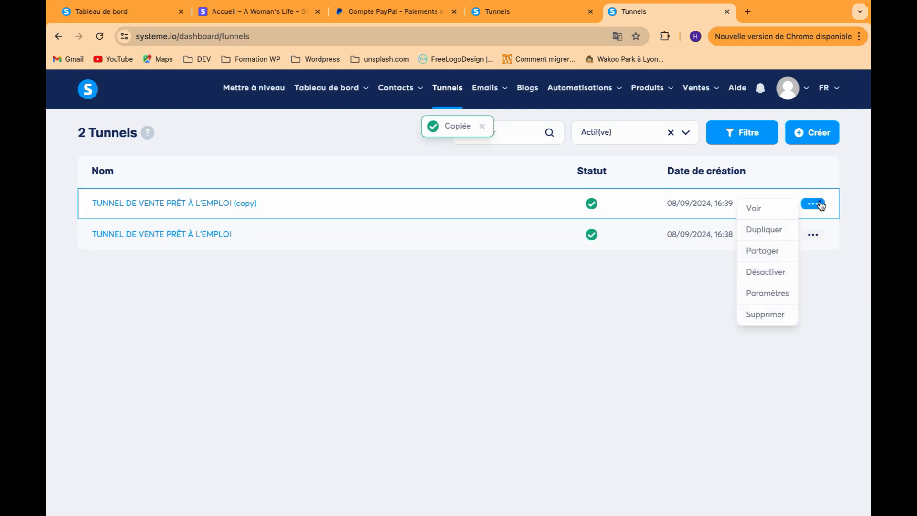
pyautogui.click(765, 315)
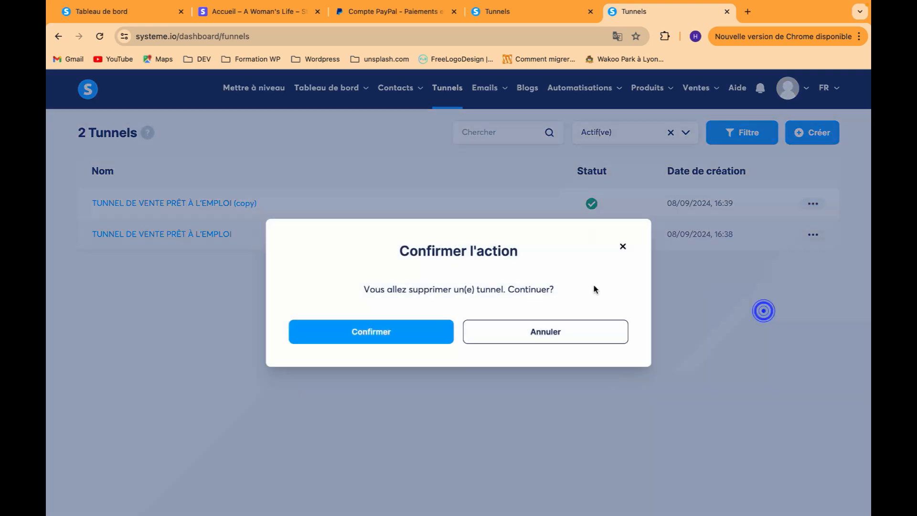
pyautogui.click(424, 330)
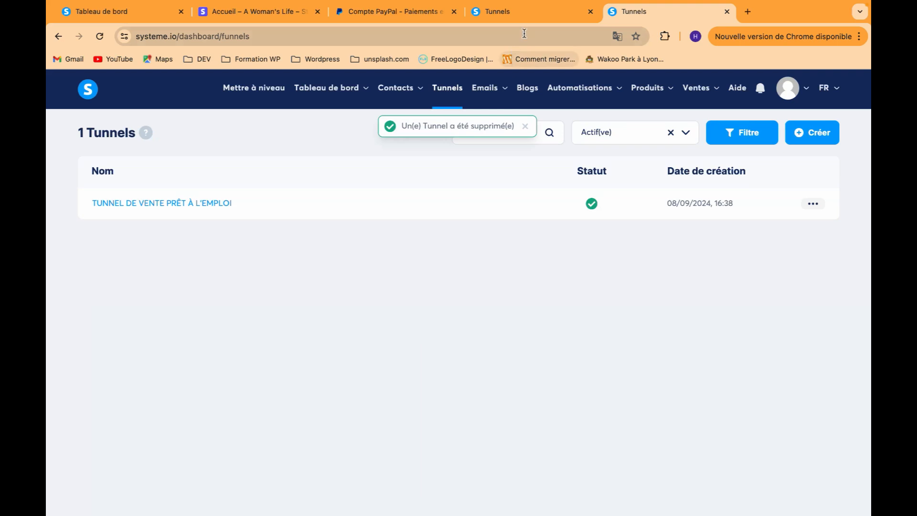
# View the share link of TUNNEL DE VENTE PRÊT À L'EMPLOI and close the sharing dialog.
pyautogui.click(815, 205)
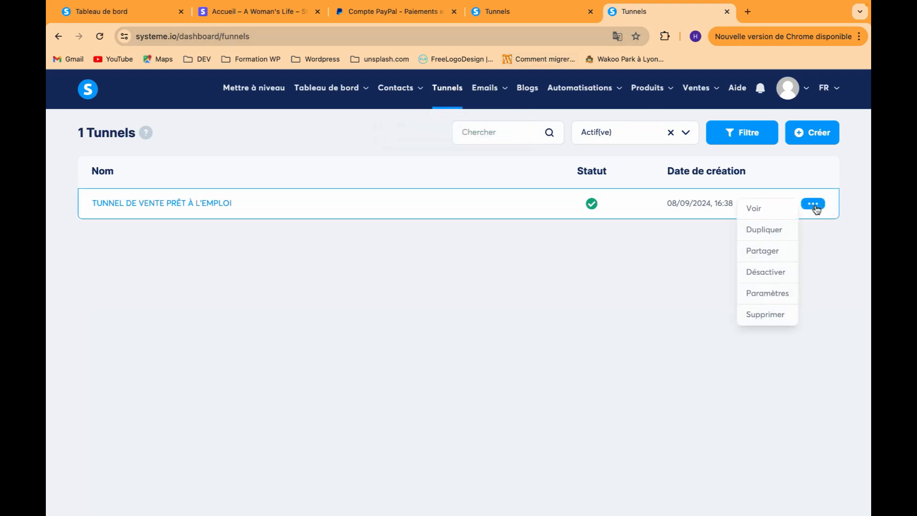
pyautogui.click(772, 255)
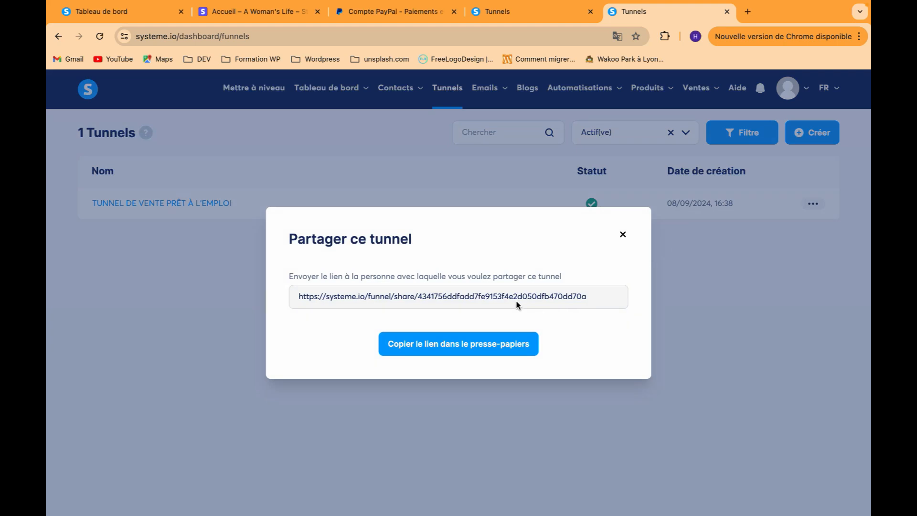
pyautogui.click(623, 234)
# Deactivate the funnel TUNNEL DE VENTE PRÊT À L'EMPLOI.
pyautogui.click(808, 209)
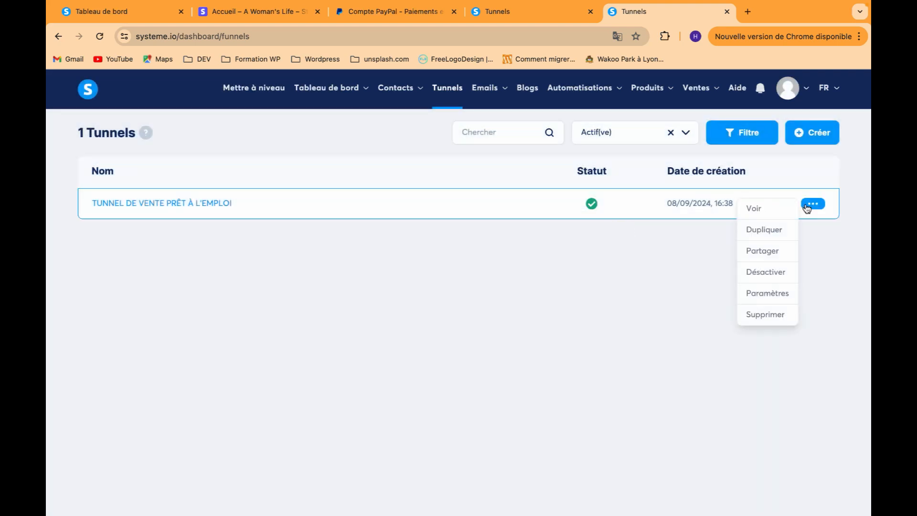
pyautogui.click(815, 211)
pyautogui.click(806, 211)
pyautogui.click(807, 215)
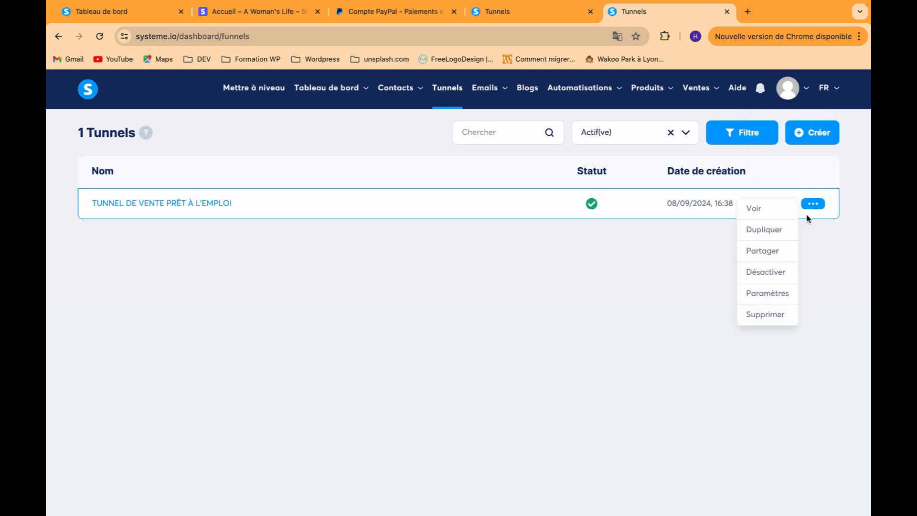
pyautogui.click(767, 272)
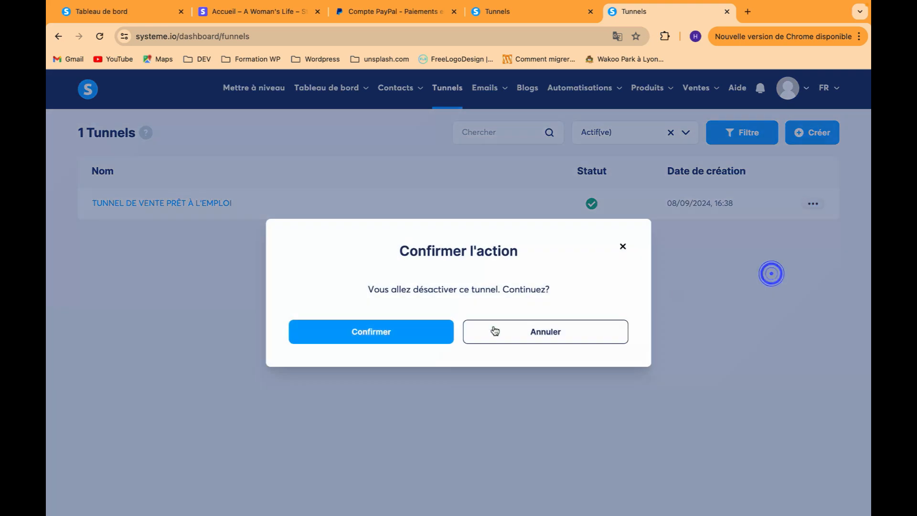
pyautogui.click(393, 341)
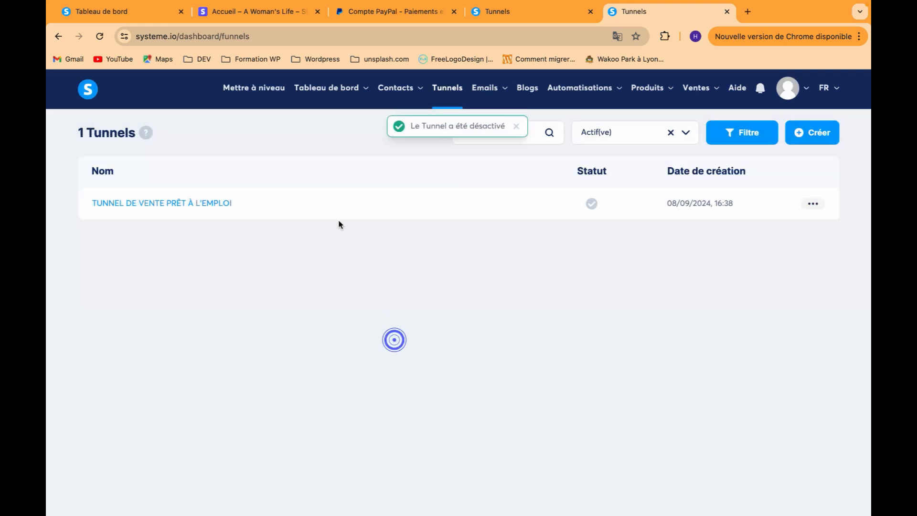
# Refresh the funnel list, dismiss the payment profile notice, and filter the list by the Inactif(ve) status.
pyautogui.click(94, 40)
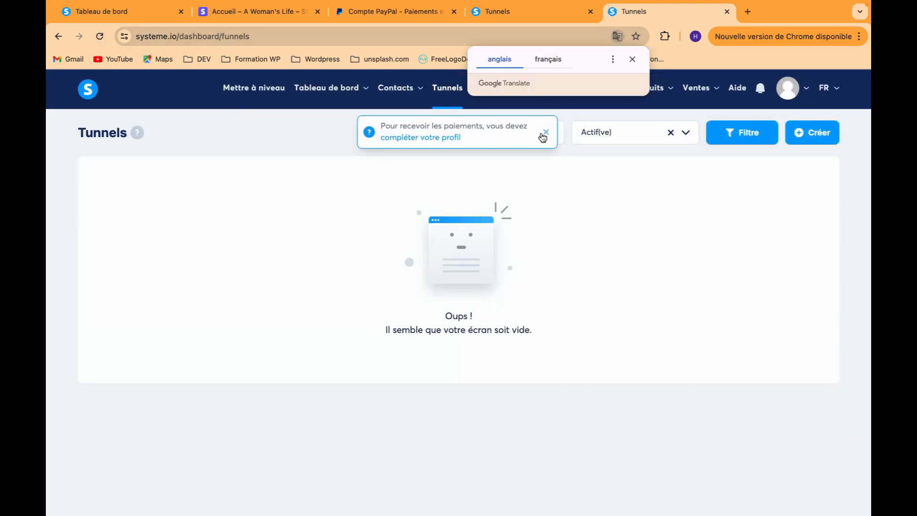
pyautogui.click(543, 134)
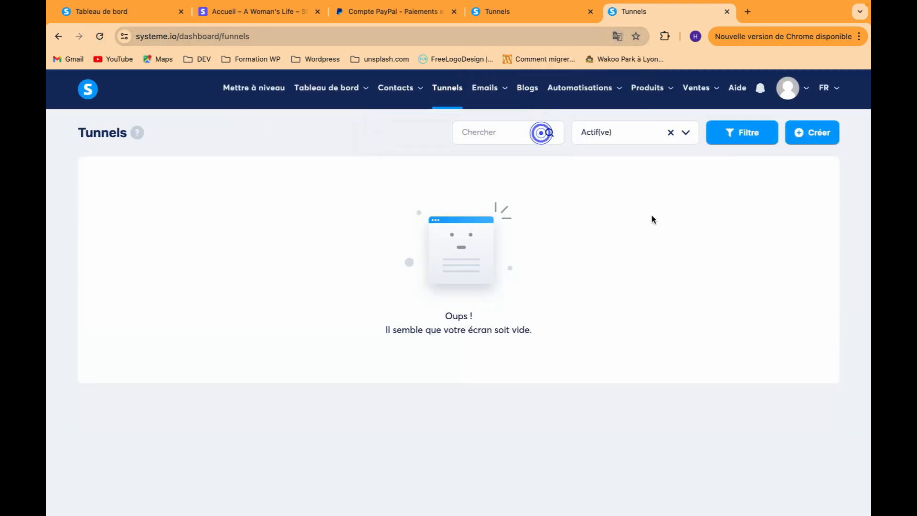
pyautogui.click(687, 134)
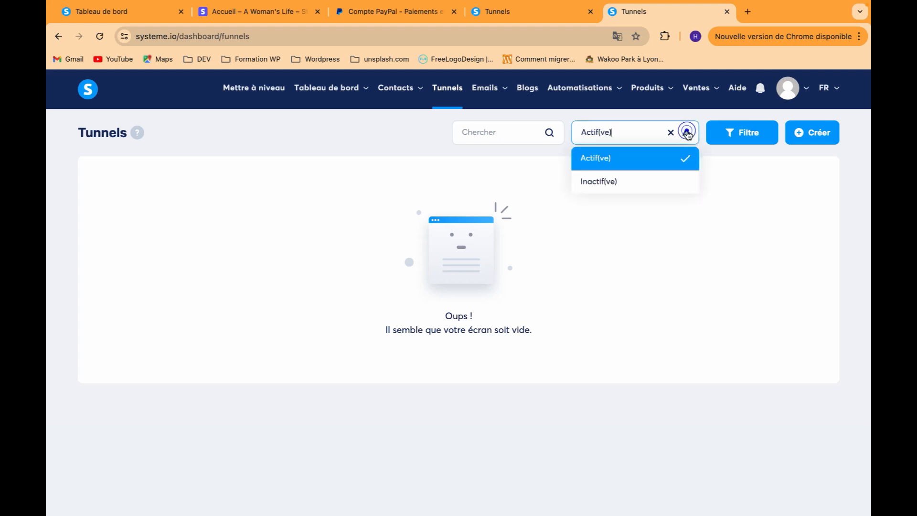
pyautogui.click(635, 183)
pyautogui.click(739, 138)
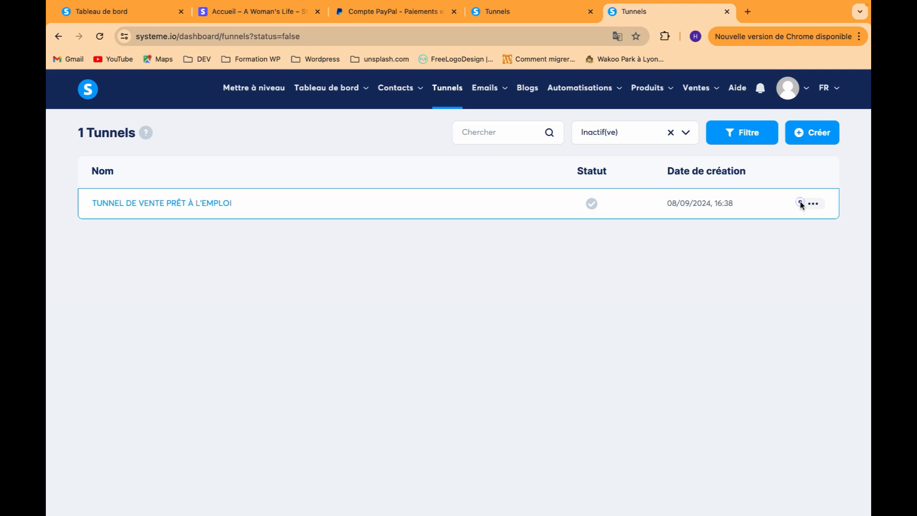
# Reactivate the inactive funnel TUNNEL DE VENTE PRÊT À L'EMPLOI.
pyautogui.click(803, 204)
pyautogui.click(773, 270)
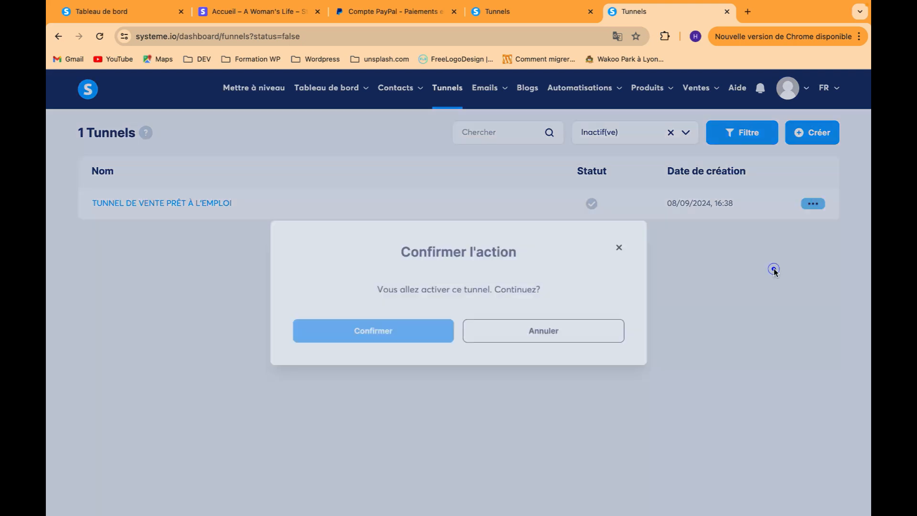
pyautogui.click(397, 321)
# Reload the funnel list and filter it by the Actif(ve) status.
pyautogui.click(100, 36)
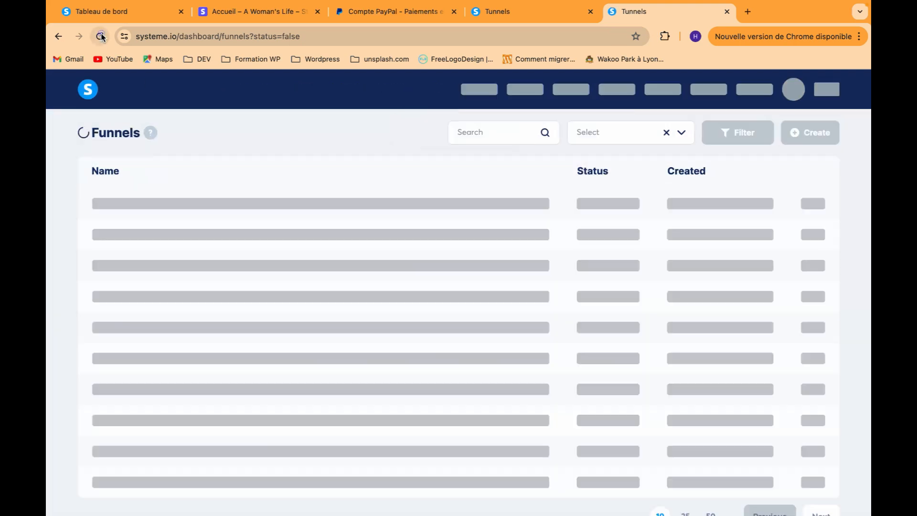
pyautogui.click(446, 100)
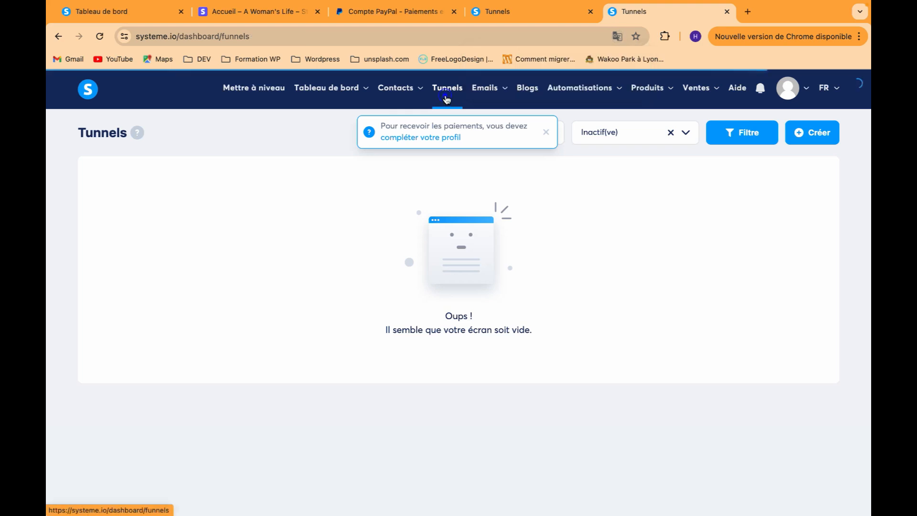
pyautogui.click(642, 133)
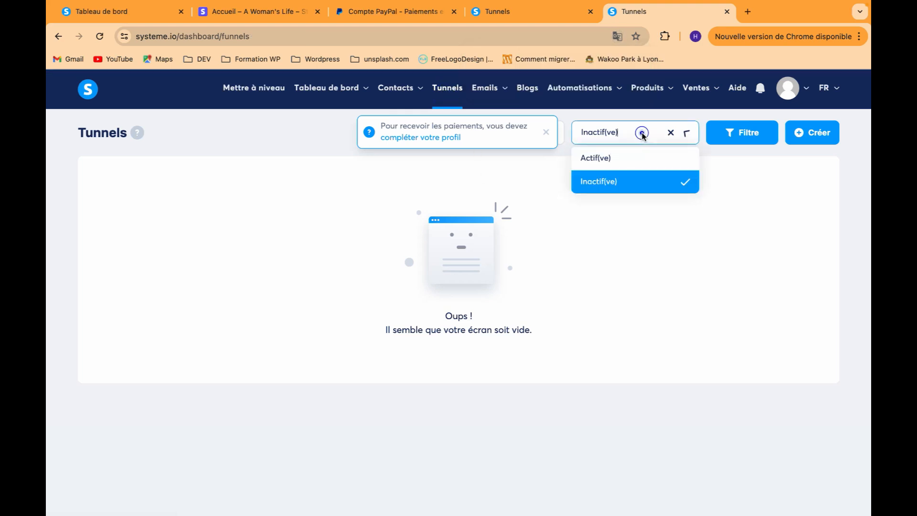
pyautogui.click(621, 162)
pyautogui.click(737, 125)
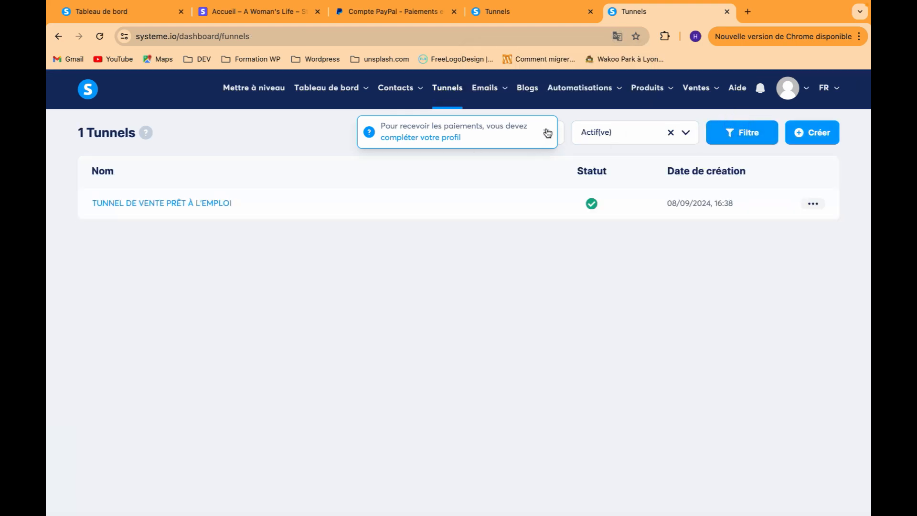
# Dismiss the payment profile notice and change the name of the funnel TUNNEL DE VENTE PRÊT À L'EMPLOI to UBC FORMATION in its settings.
pyautogui.click(546, 132)
pyautogui.click(812, 204)
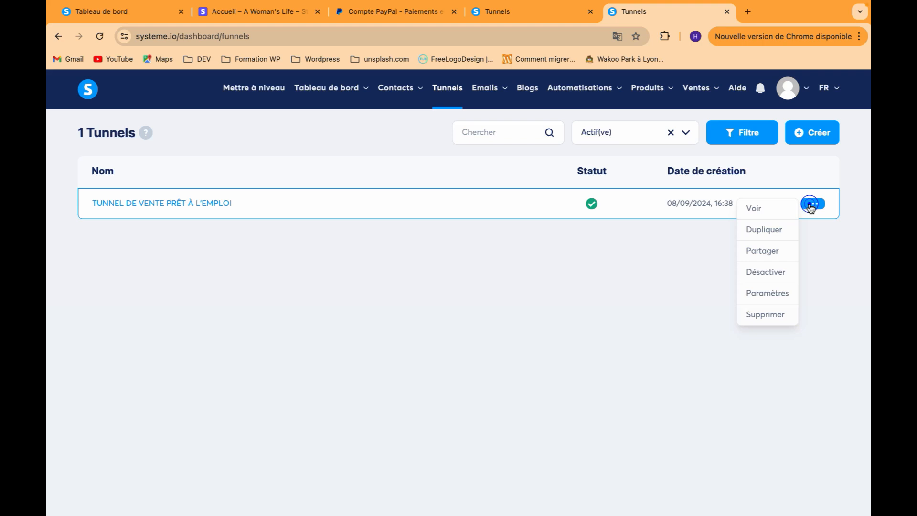
pyautogui.click(770, 296)
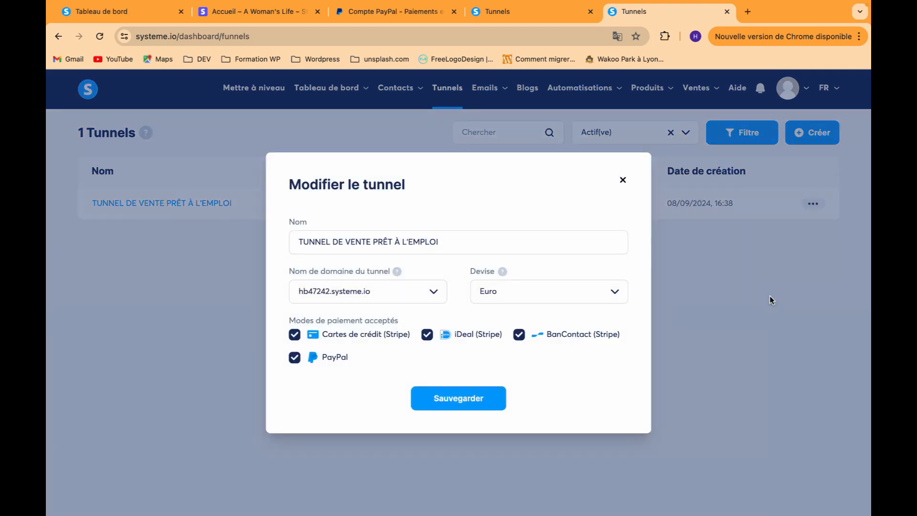
pyautogui.tripleClick(478, 247)
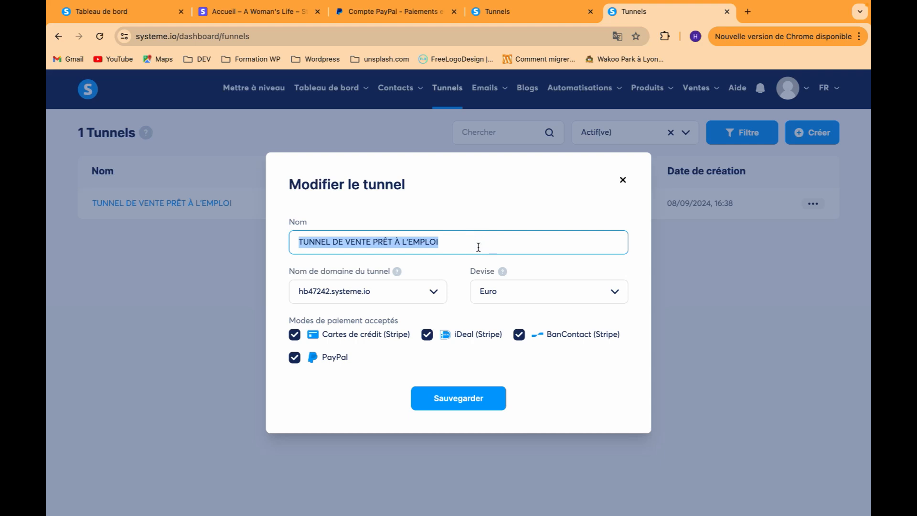
pyautogui.write('UBC')
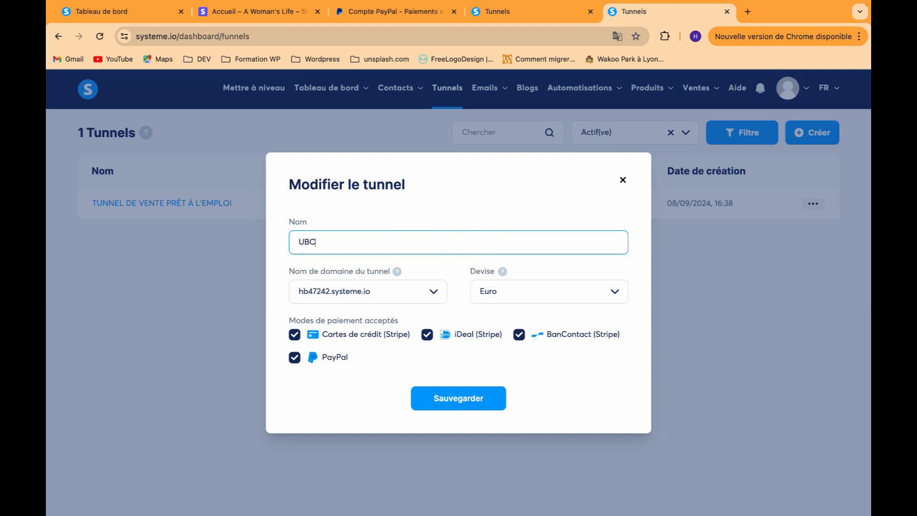
pyautogui.write(' FORMA')
# Check the available funnel domains, disable the BanContact and iDeal payment methods, and save the funnel settings.
pyautogui.click(443, 300)
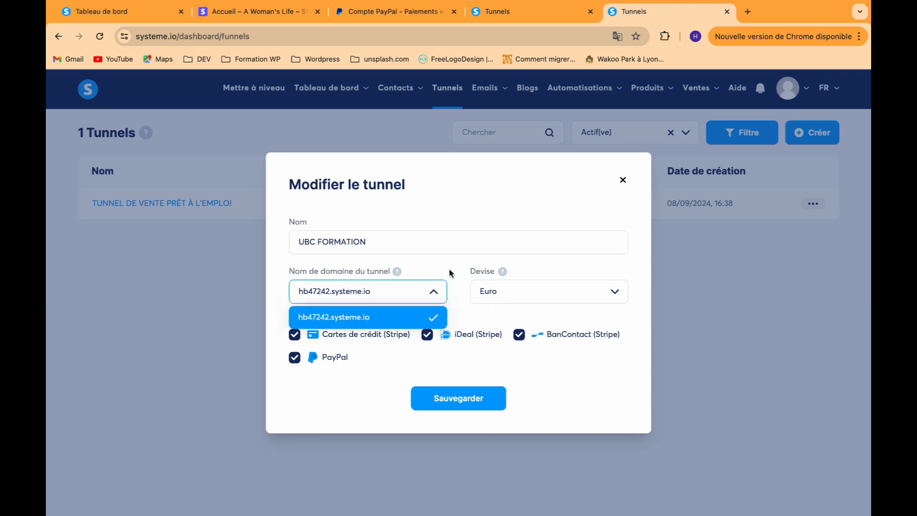
pyautogui.click(449, 273)
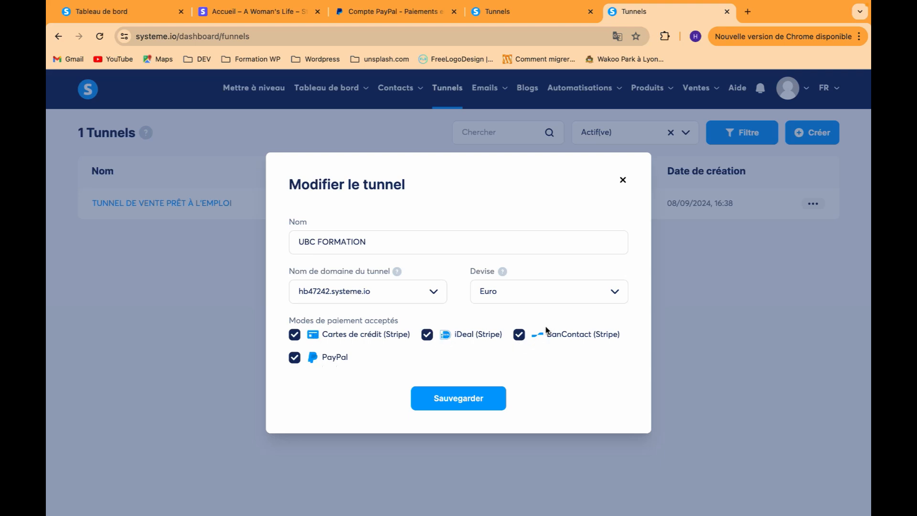
pyautogui.click(518, 336)
pyautogui.click(427, 335)
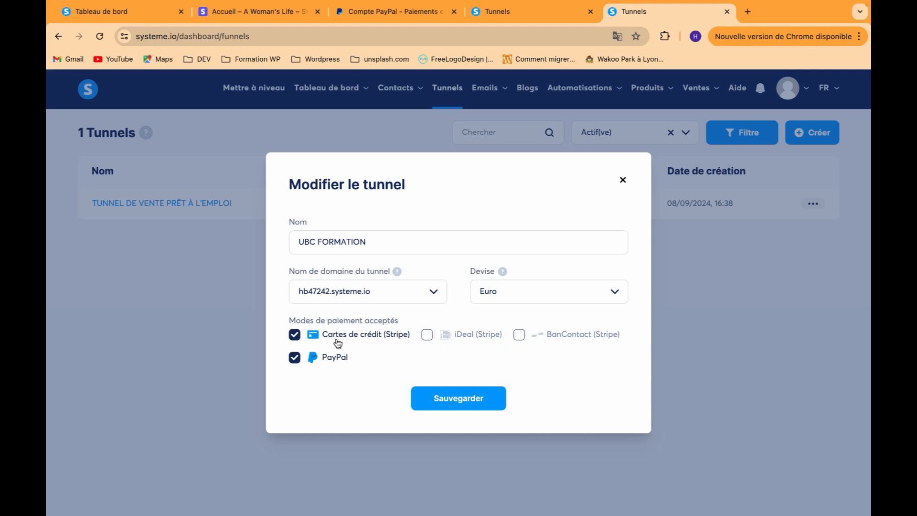
pyautogui.click(444, 397)
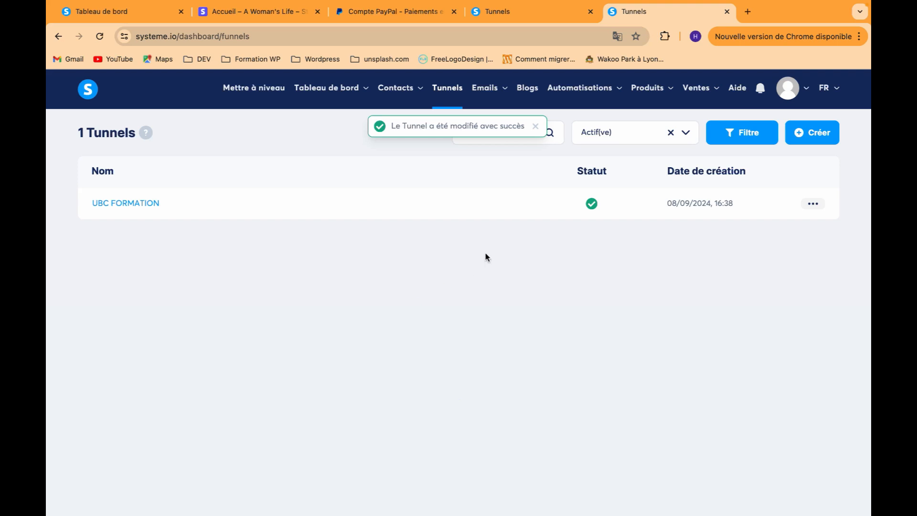
# Open the UBC FORMATION funnel and review its general settings and the list of its pages.
pyautogui.click(125, 205)
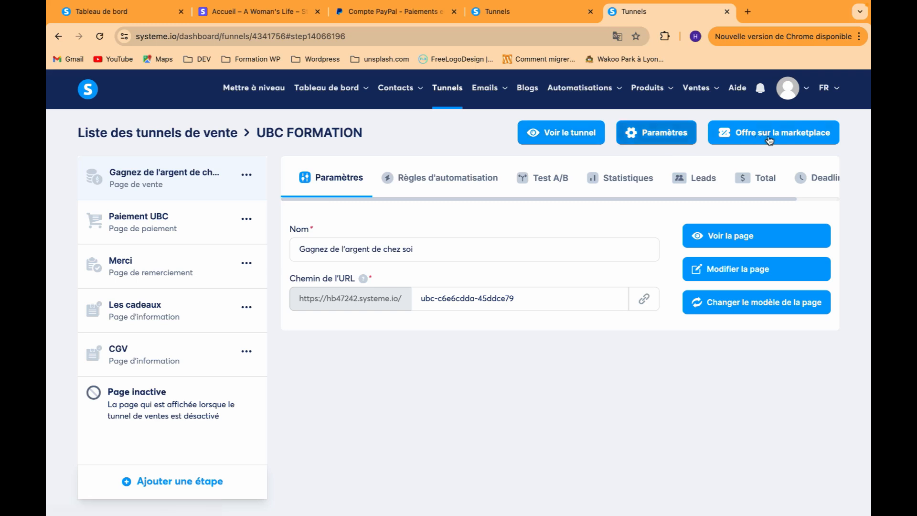
pyautogui.click(634, 139)
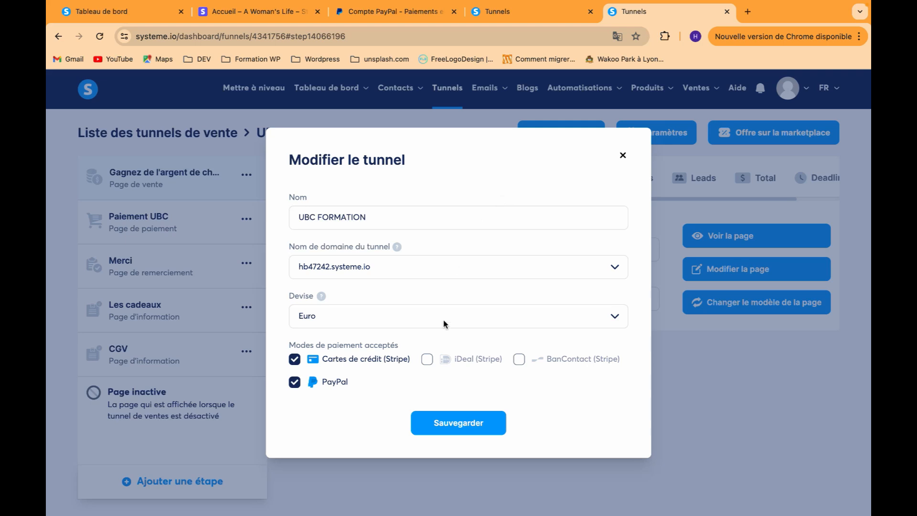
pyautogui.click(619, 158)
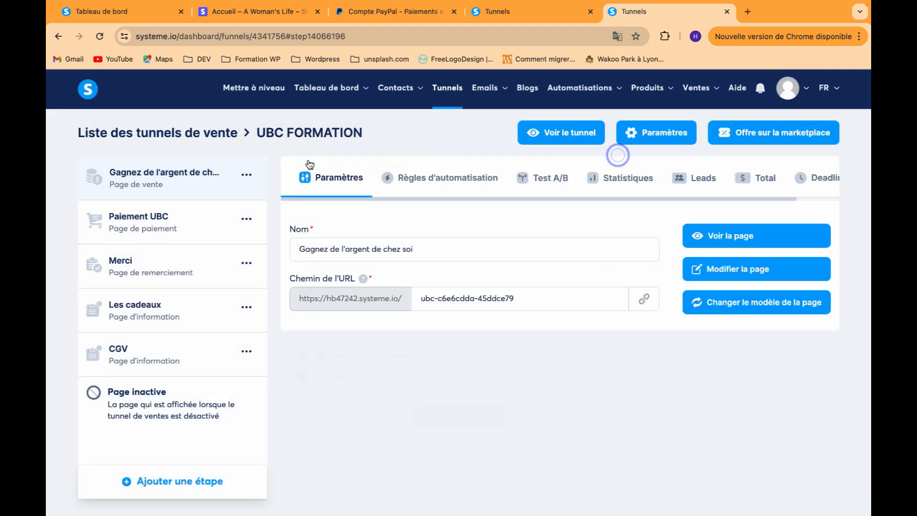
pyautogui.click(248, 175)
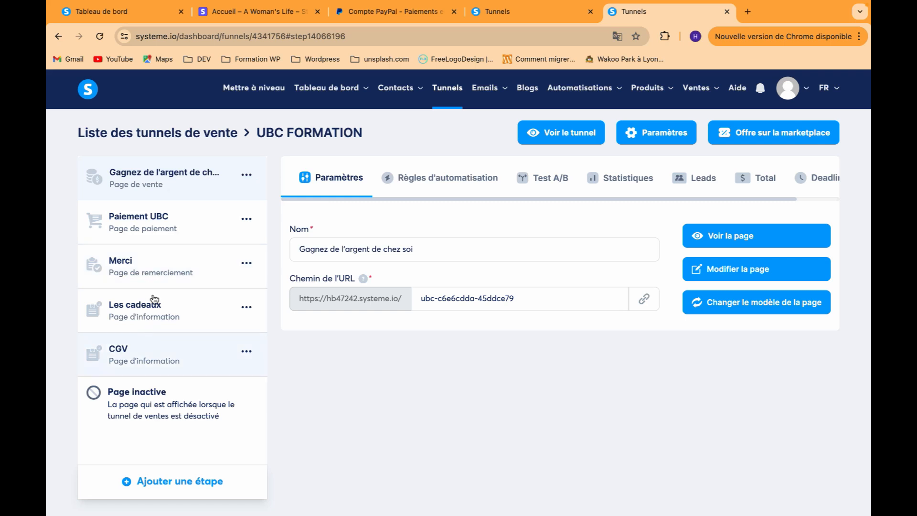
pyautogui.moveTo(246, 177)
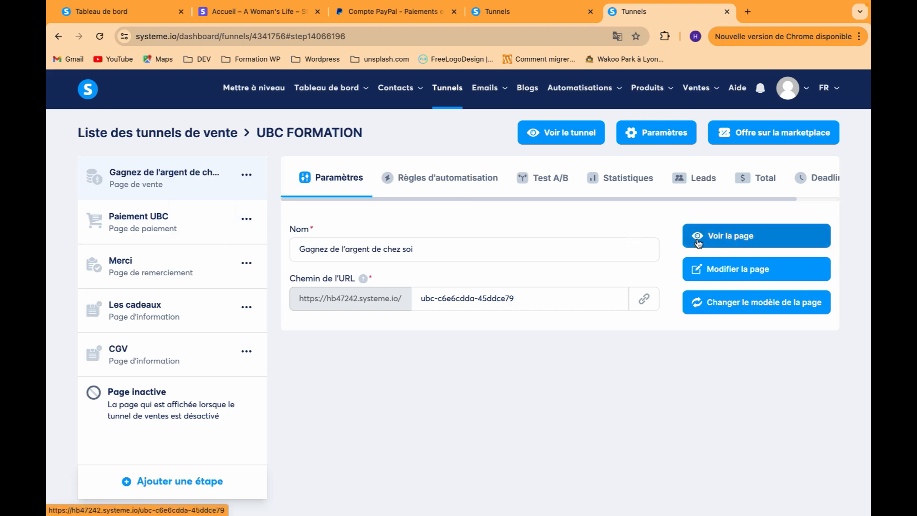
# Preview the sales page Gagnez de l'argent de chez soi, look through its content, and return to the funnel.
pyautogui.click(699, 244)
pyautogui.scroll(-20, 640, 270)
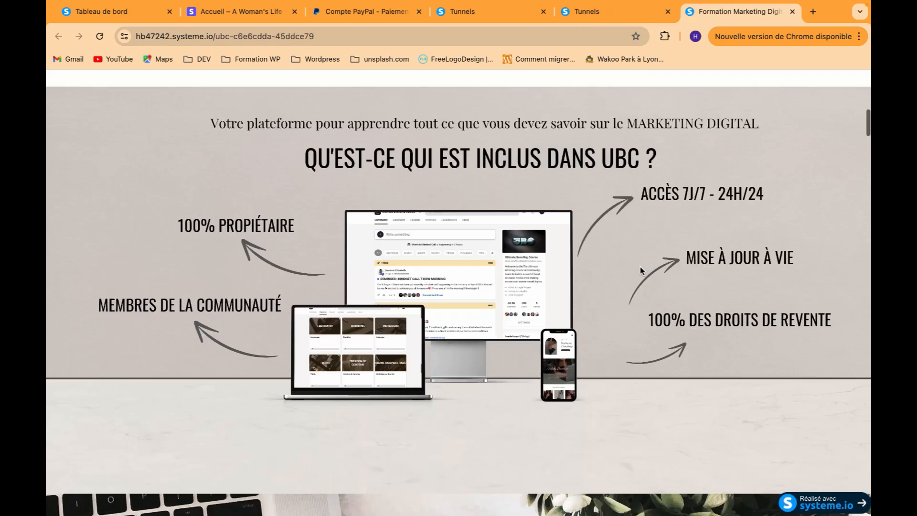
pyautogui.scroll(-20, 642, 272)
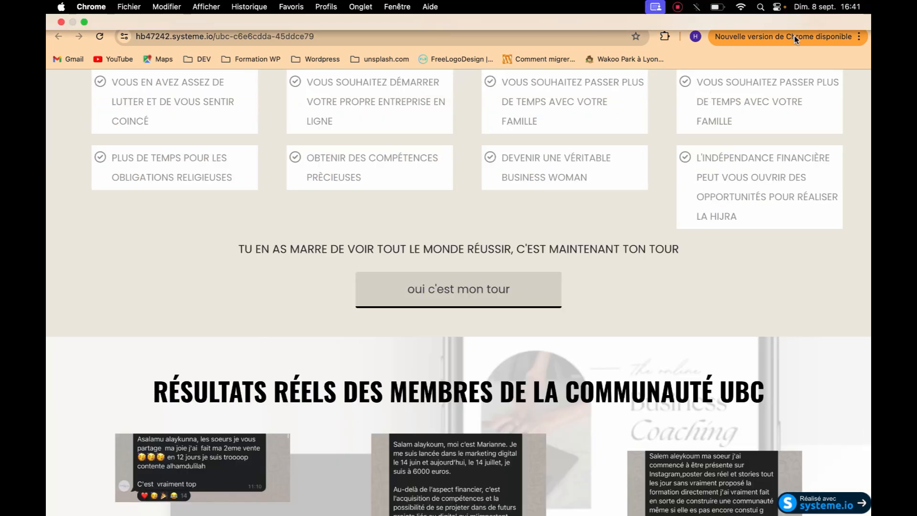
pyautogui.click(792, 13)
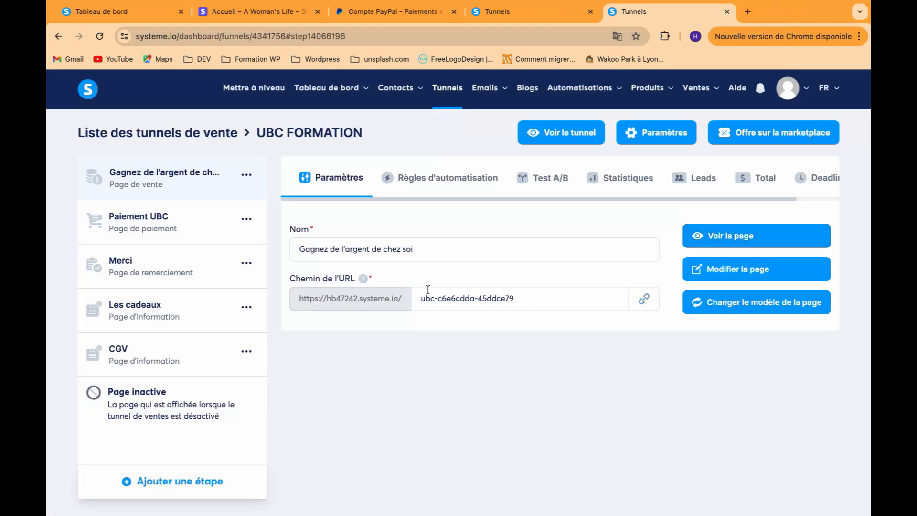
# Open the sales page Gagnez de l'argent de chez soi in the page editor and look through its content.
pyautogui.click(710, 271)
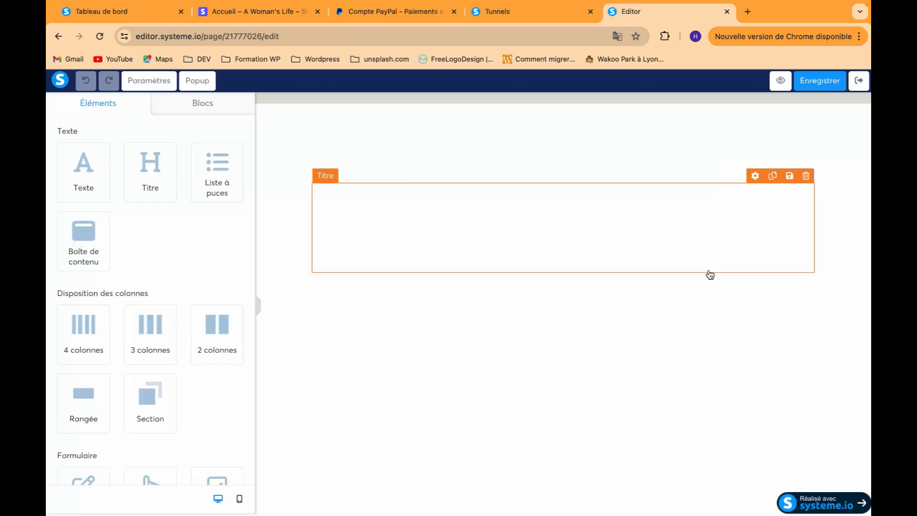
pyautogui.scroll(-10, 613, 425)
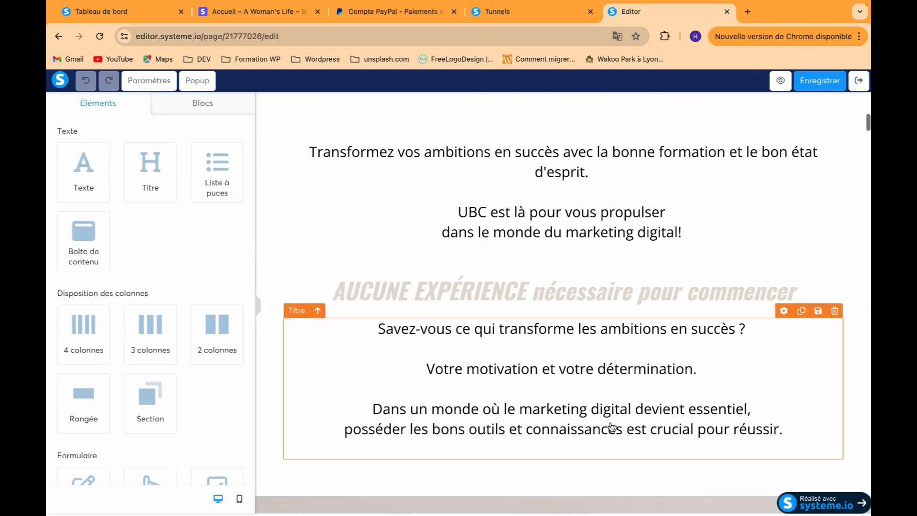
pyautogui.scroll(-20, 611, 425)
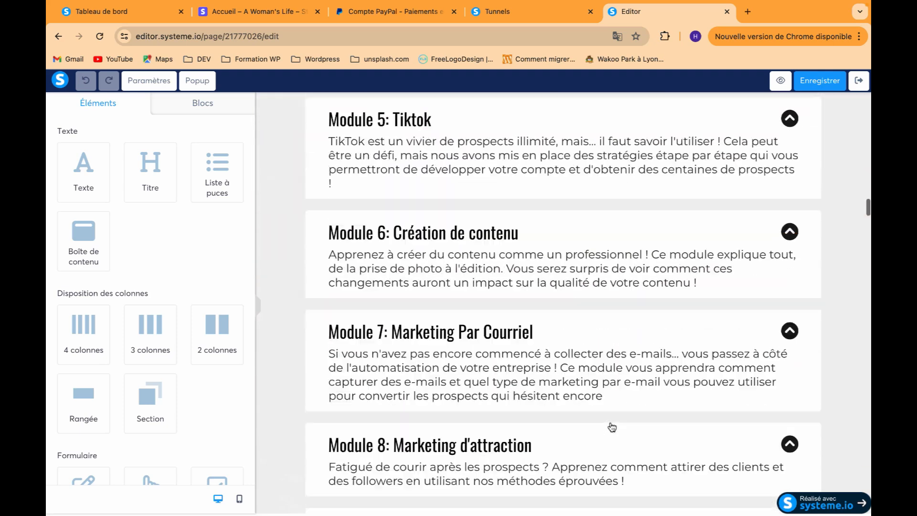
pyautogui.scroll(20, 612, 426)
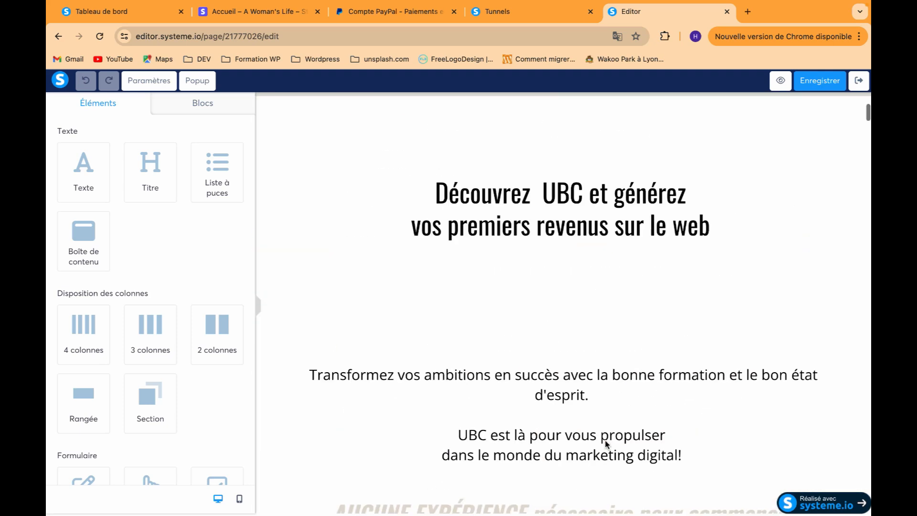
pyautogui.scroll(5, 607, 445)
# Examine the settings of the header's placeholder image and its parent section, and the elements available for the page.
pyautogui.click(527, 215)
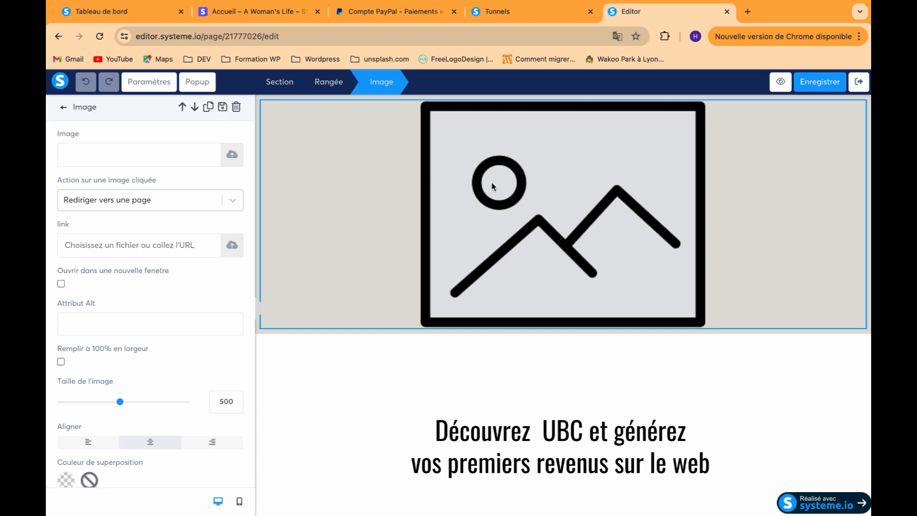
pyautogui.click(440, 392)
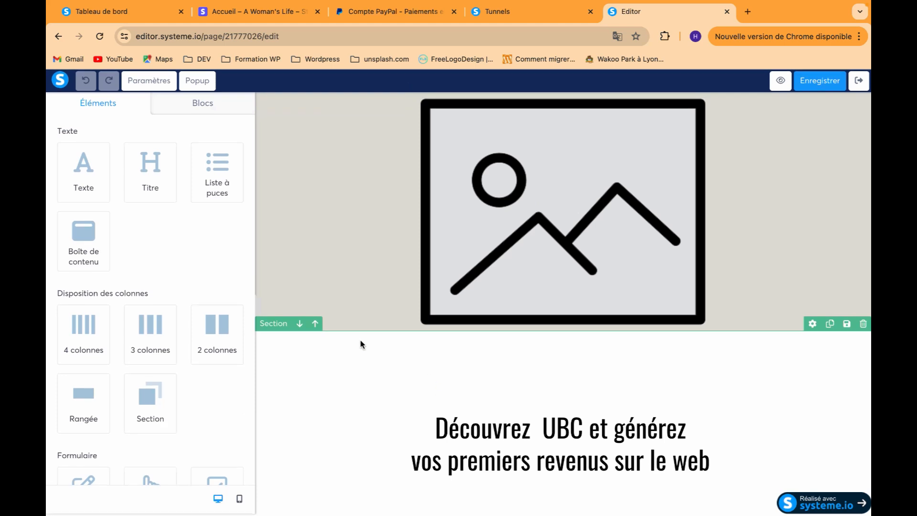
pyautogui.moveTo(222, 335)
pyautogui.mouseDown()
pyautogui.moveTo(278, 294)
pyautogui.moveTo(354, 311)
pyautogui.moveTo(328, 380)
pyautogui.moveTo(218, 340)
pyautogui.mouseUp()
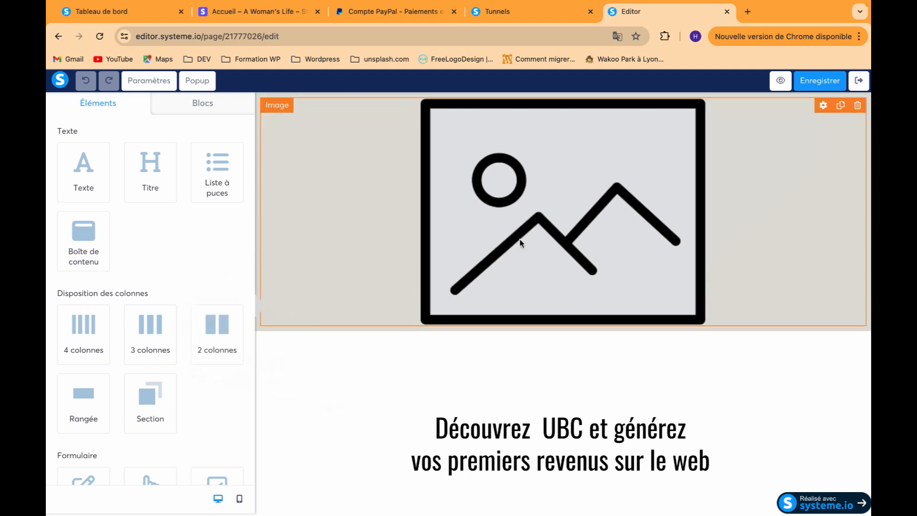
pyautogui.click(506, 213)
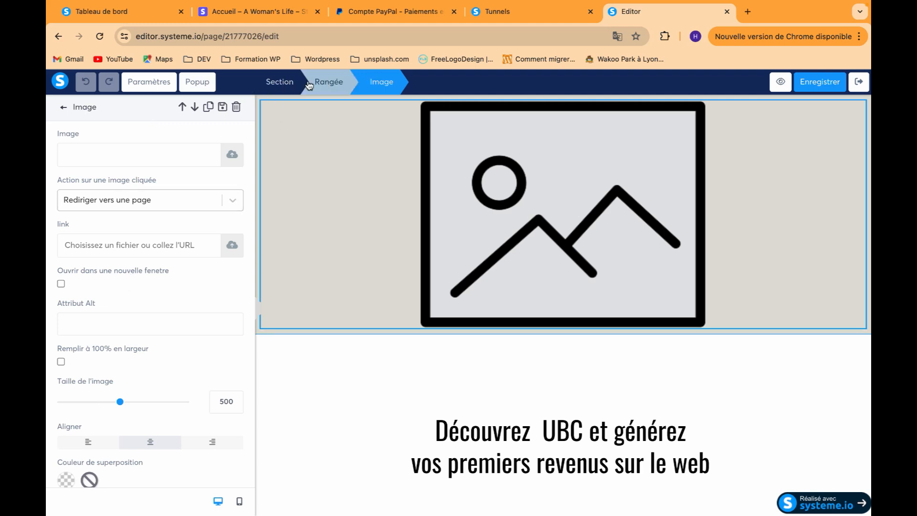
pyautogui.click(291, 85)
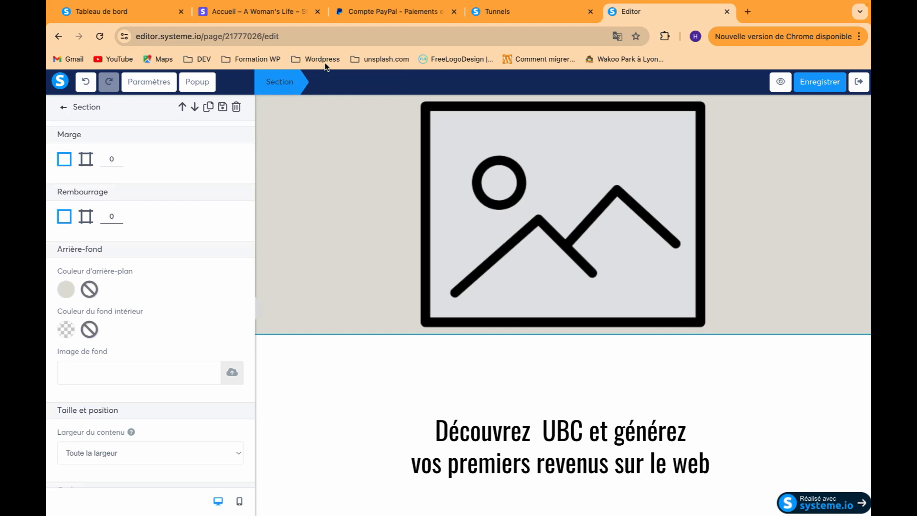
pyautogui.click(311, 119)
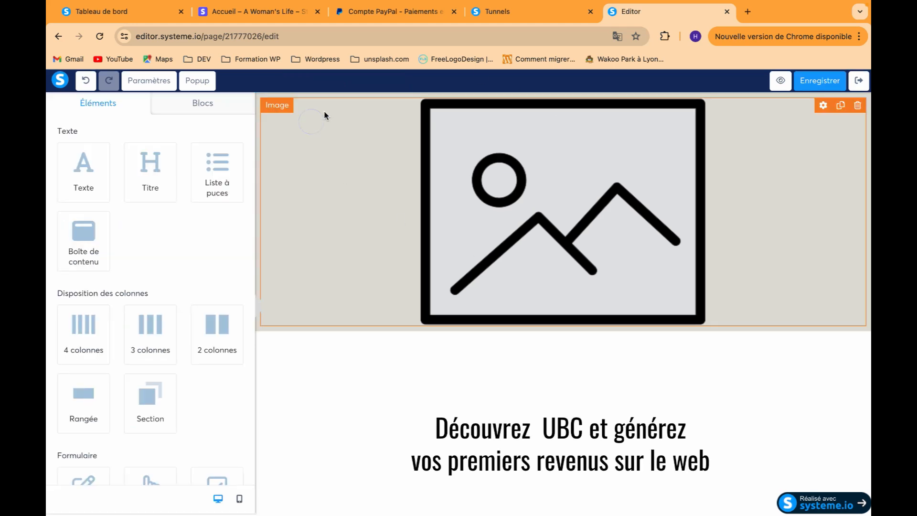
# Replace the header's placeholder image with accueil.png uploaded from the Téléchargements folder and reduce the image size to 139.
pyautogui.click(319, 103)
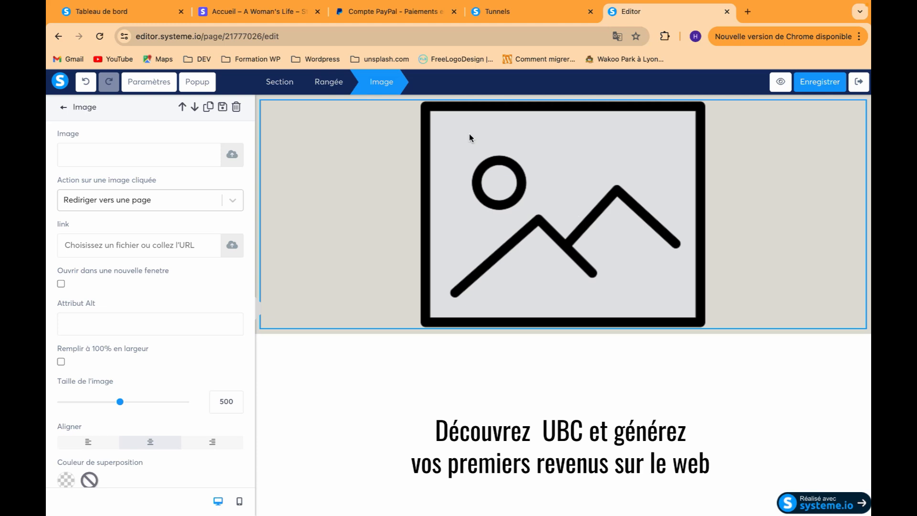
pyautogui.click(482, 168)
pyautogui.click(482, 167)
pyautogui.click(232, 155)
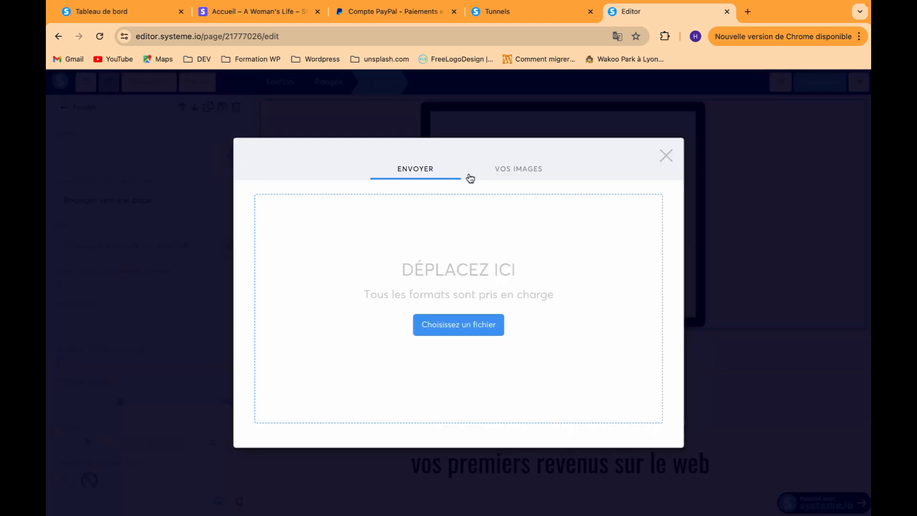
pyautogui.click(508, 171)
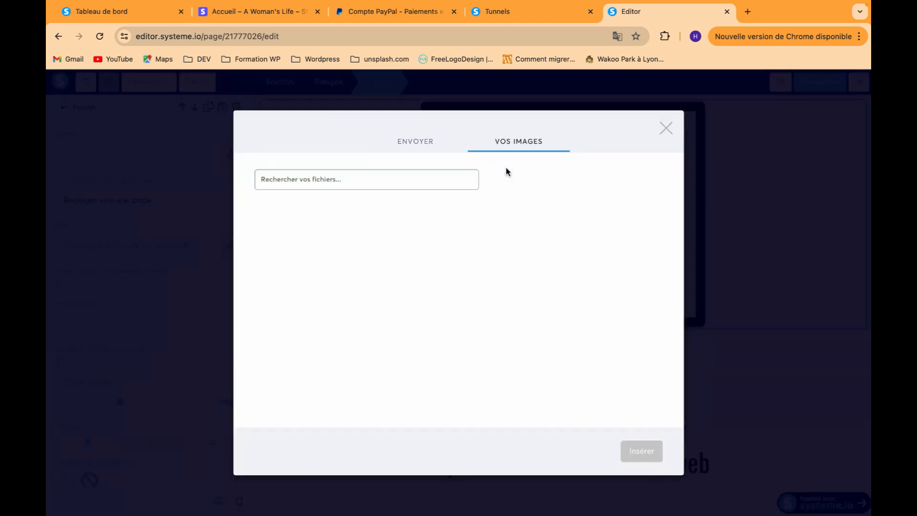
pyautogui.click(416, 145)
pyautogui.click(468, 328)
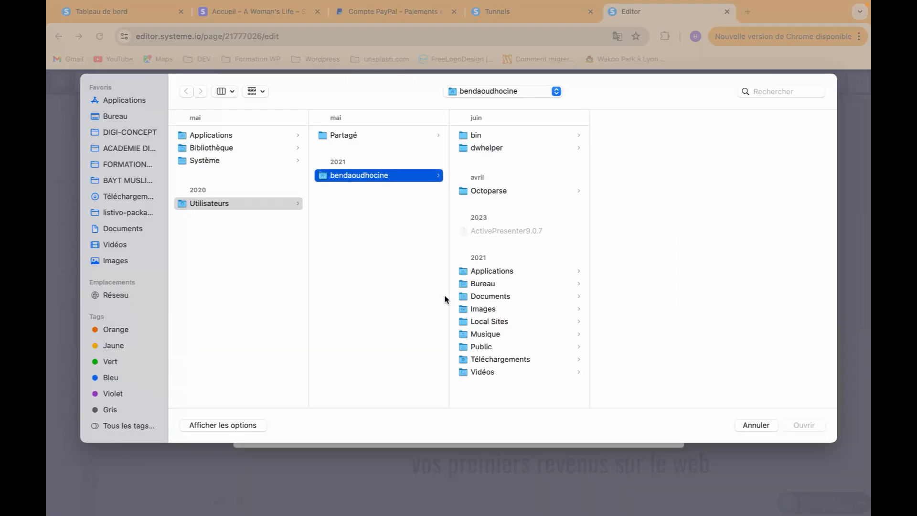
pyautogui.click(128, 197)
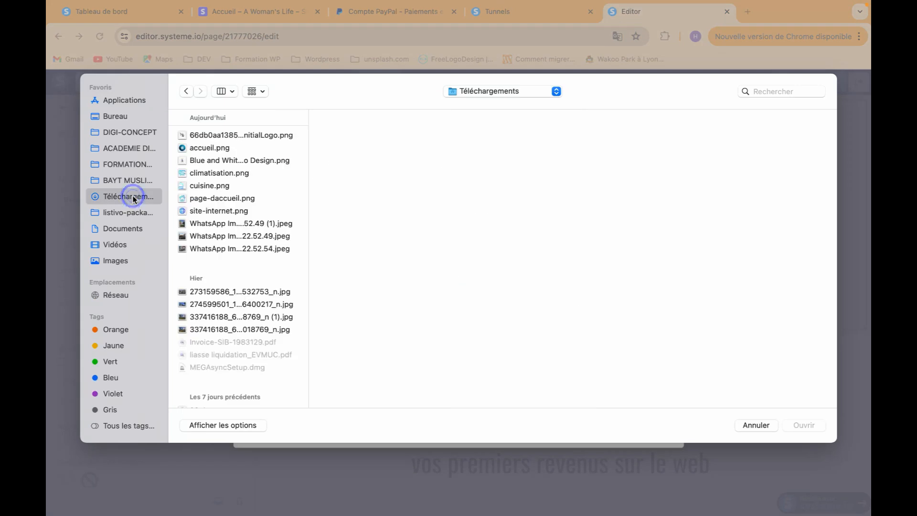
pyautogui.click(203, 149)
pyautogui.doubleClick(203, 149)
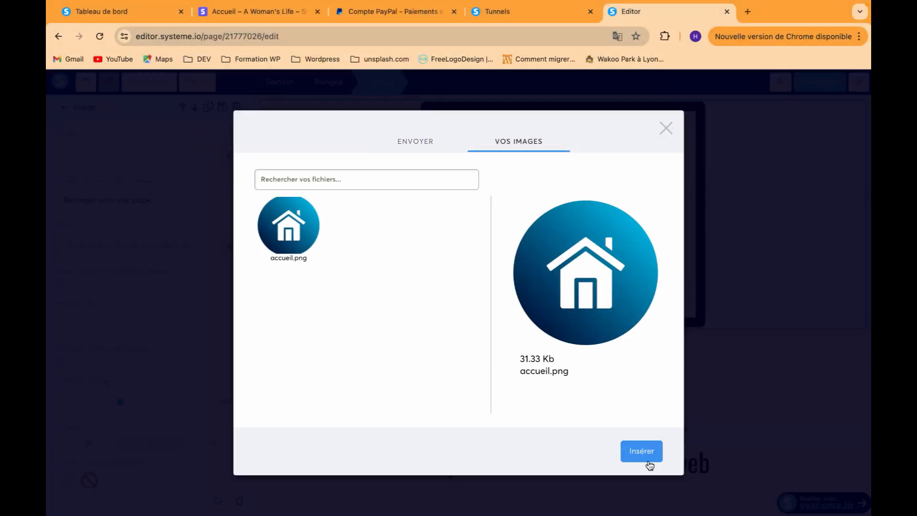
pyautogui.click(642, 451)
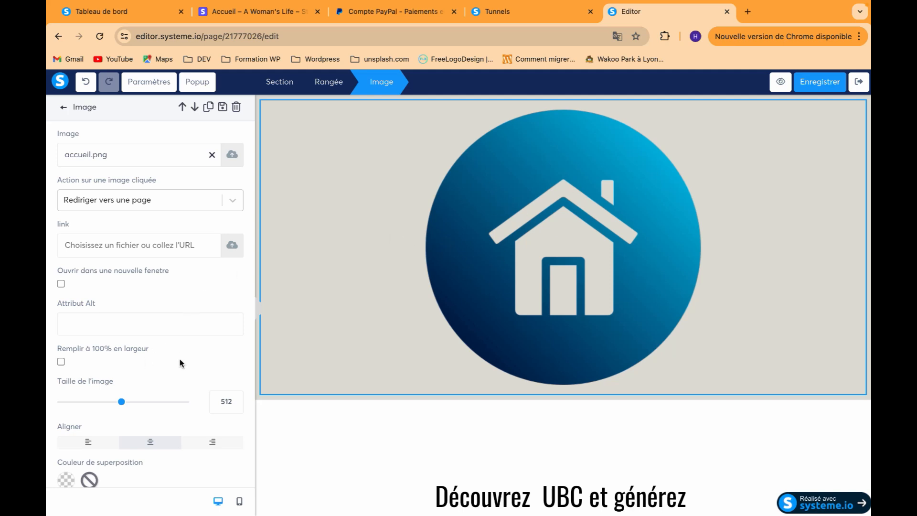
pyautogui.moveTo(121, 406); pyautogui.dragTo(79, 406)
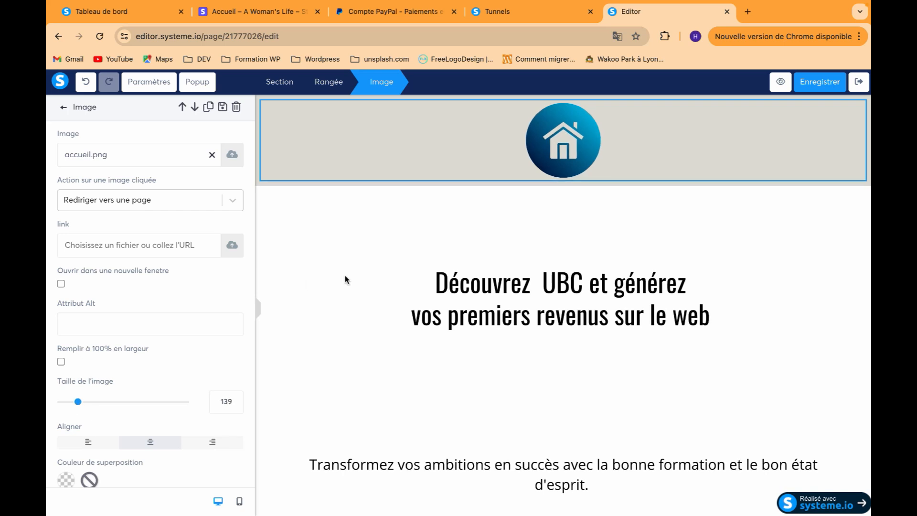
pyautogui.click(346, 277)
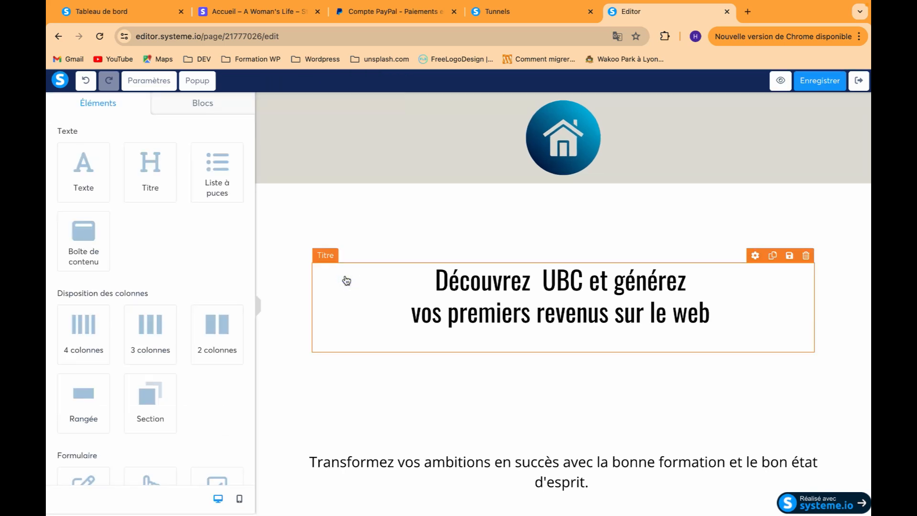
# Look through the sales page's sections from the header down to the "J'ai besoin de ça" button.
pyautogui.scroll(-6, 444, 361)
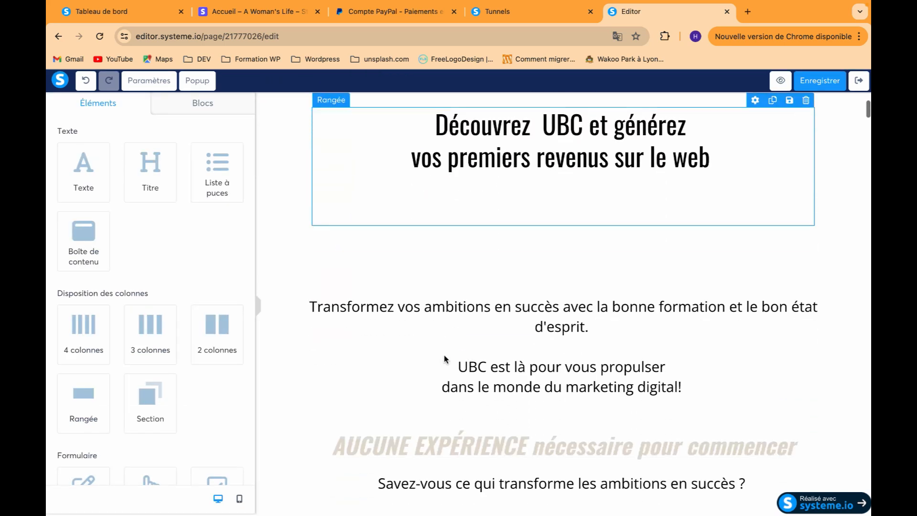
pyautogui.scroll(-4, 446, 360)
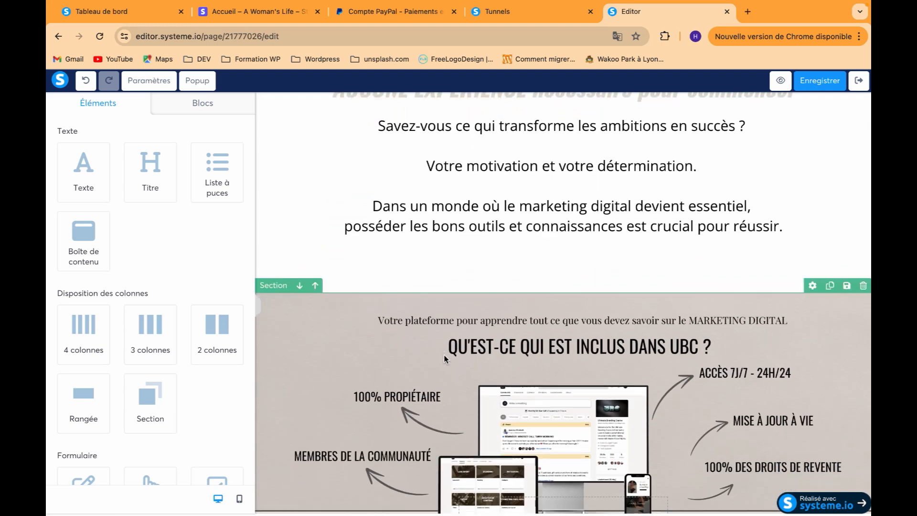
pyautogui.scroll(8, 492, 287)
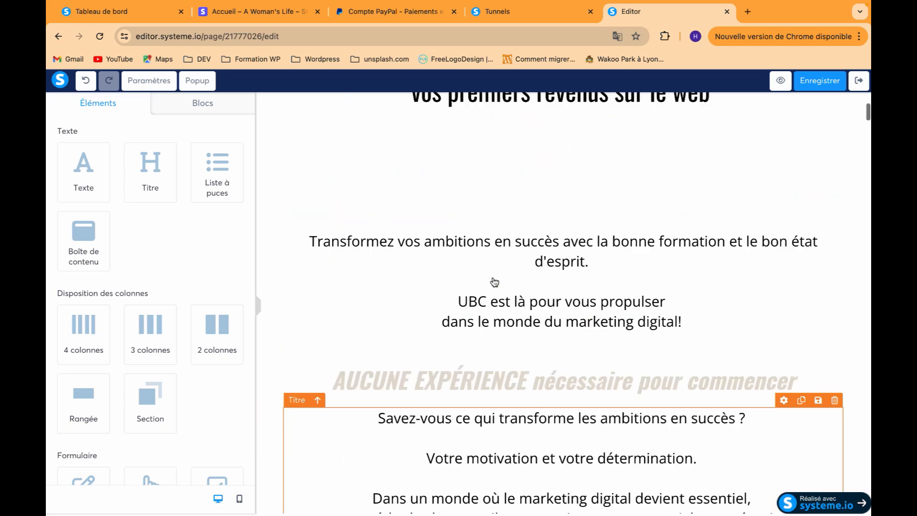
pyautogui.scroll(2, 545, 287)
pyautogui.scroll(-10, 600, 271)
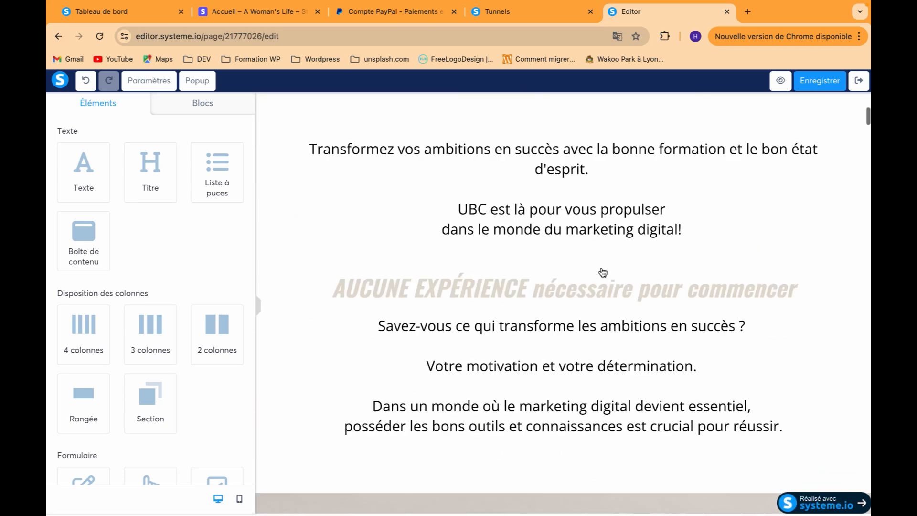
pyautogui.scroll(-20, 603, 272)
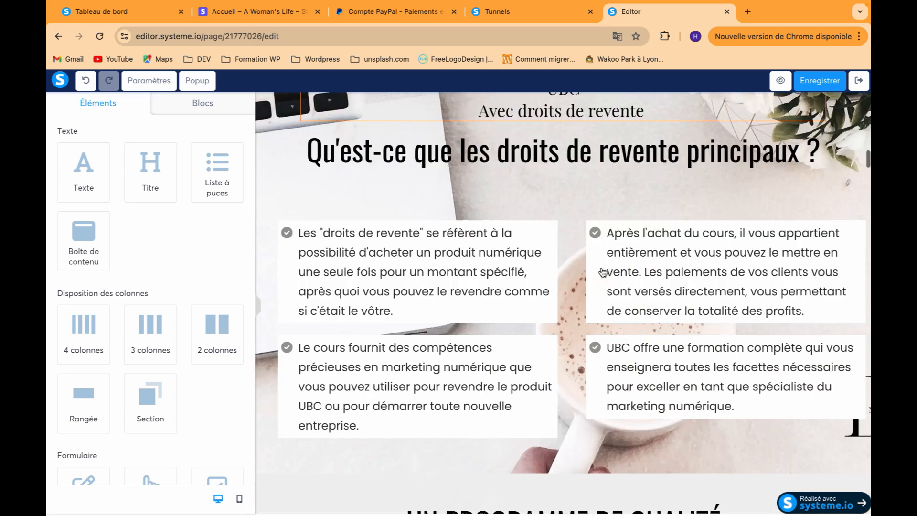
pyautogui.scroll(-15, 603, 272)
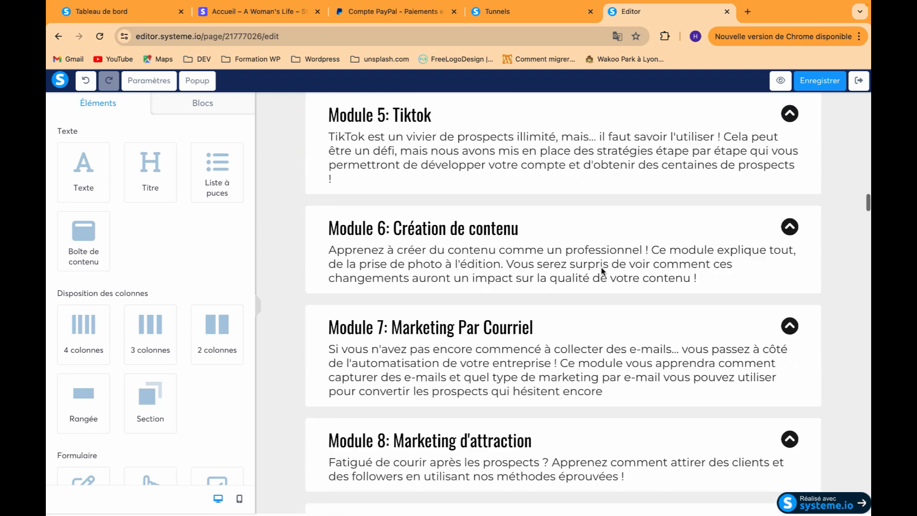
pyautogui.scroll(-20, 603, 271)
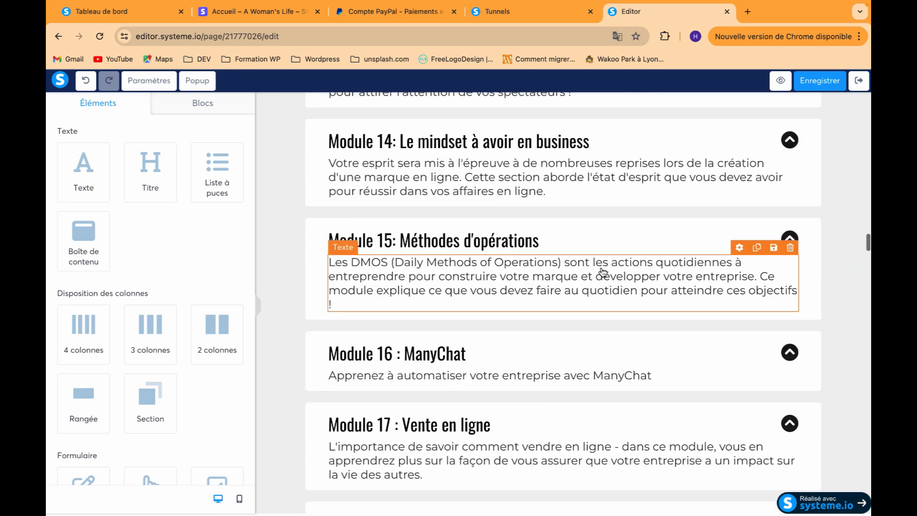
pyautogui.scroll(-20, 603, 273)
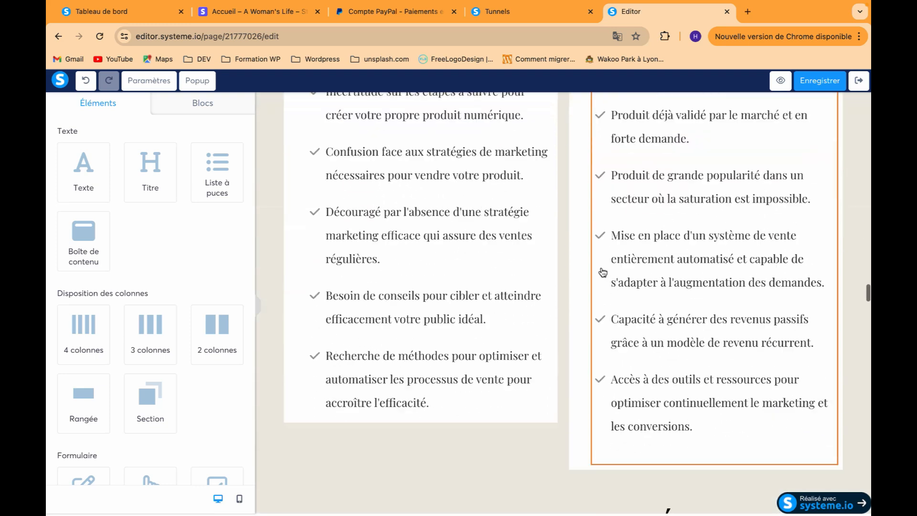
pyautogui.scroll(-10, 603, 272)
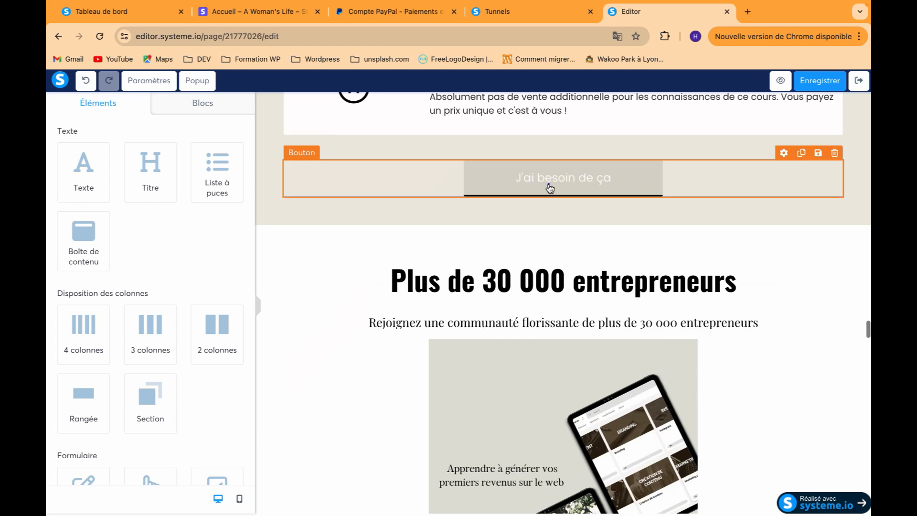
# Examine the redirect action and URL of the "J'ai besoin de ça" button above the "Plus de 30 000 entrepreneurs" section.
pyautogui.click(549, 187)
pyautogui.moveTo(190, 199); pyautogui.dragTo(214, 200)
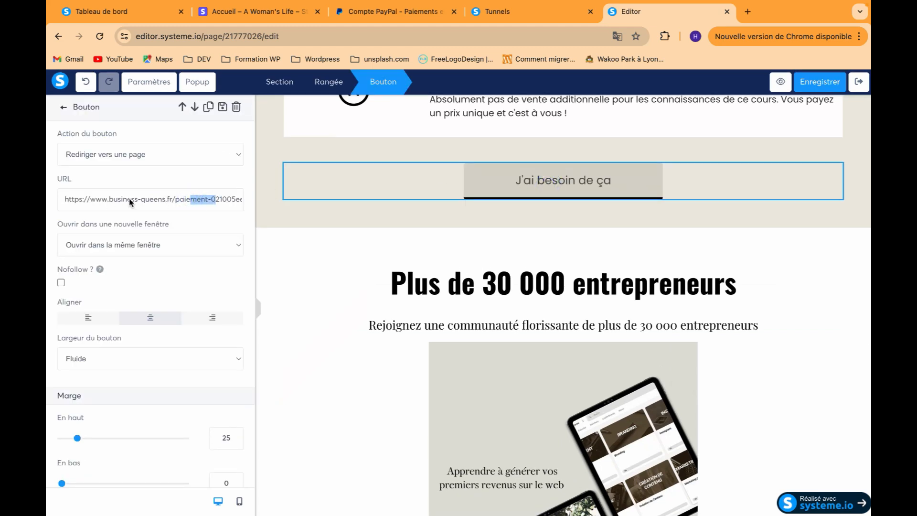
pyautogui.click(375, 273)
# Look through the rest of the sales page down to the frequently asked questions, and review its upper and middle sections again.
pyautogui.scroll(-15, 477, 344)
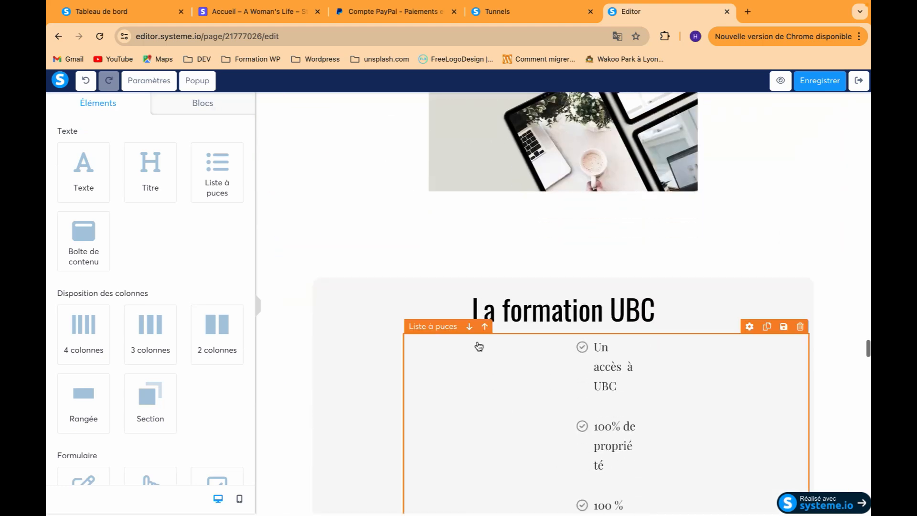
pyautogui.scroll(-15, 479, 347)
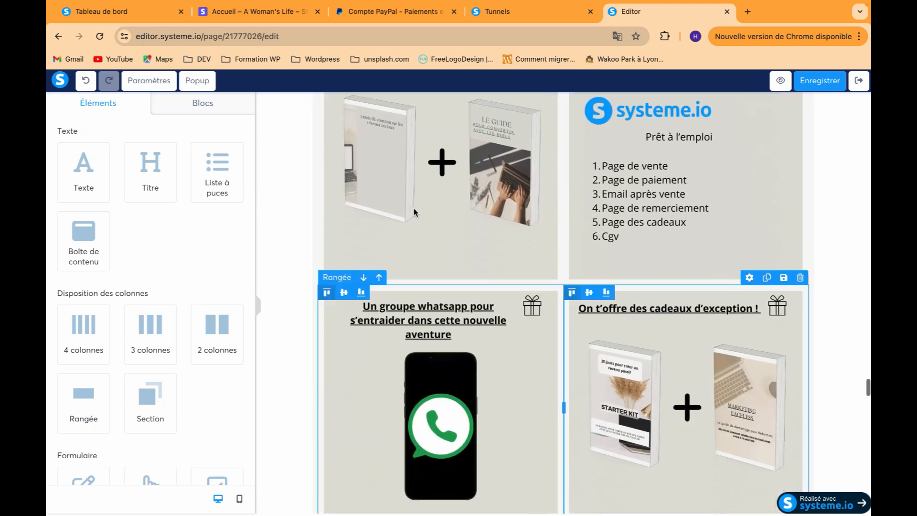
pyautogui.scroll(-15, 558, 285)
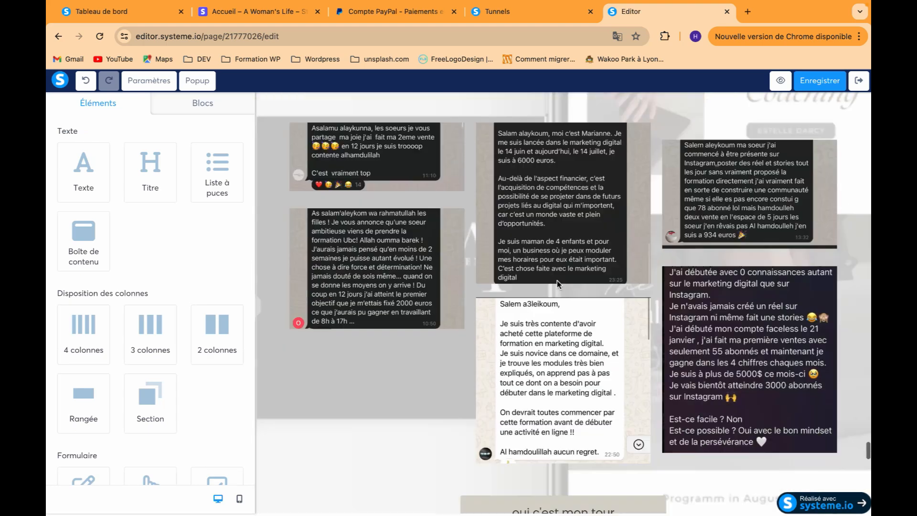
pyautogui.scroll(-10, 558, 285)
pyautogui.scroll(15, 558, 285)
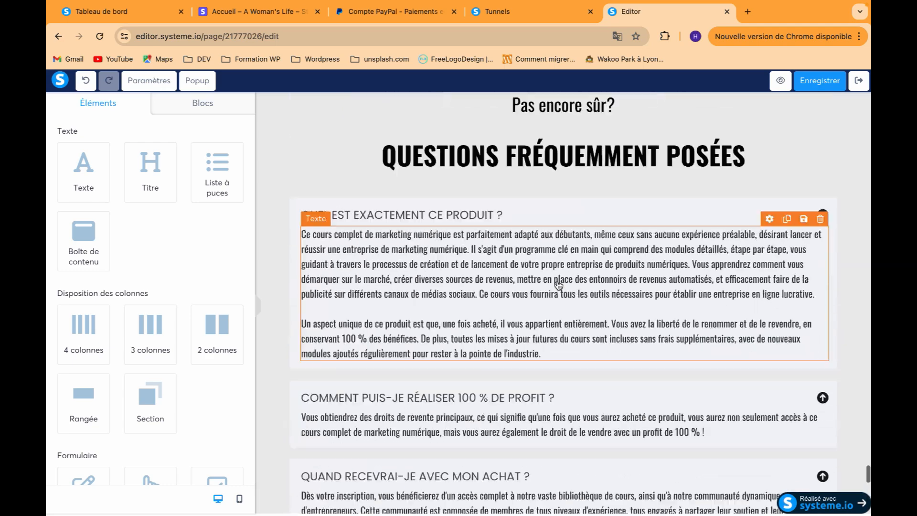
pyautogui.scroll(20, 558, 285)
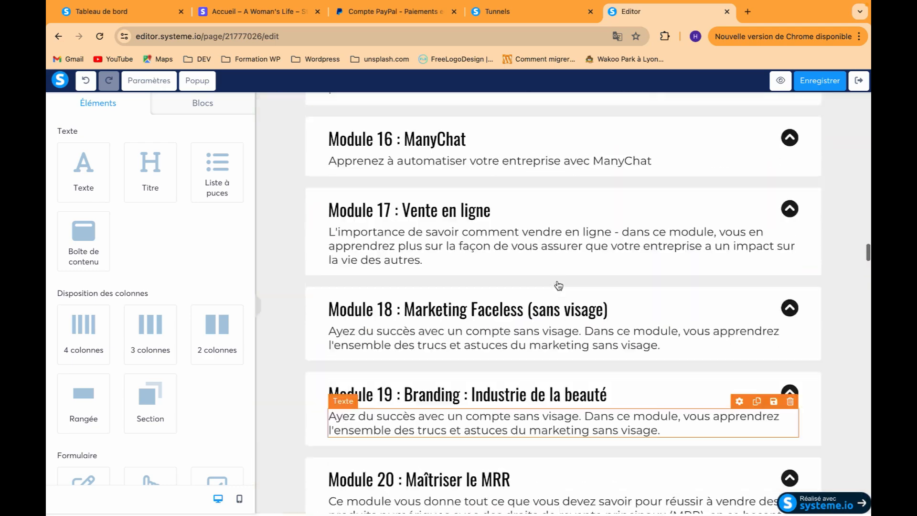
pyautogui.scroll(10, 558, 285)
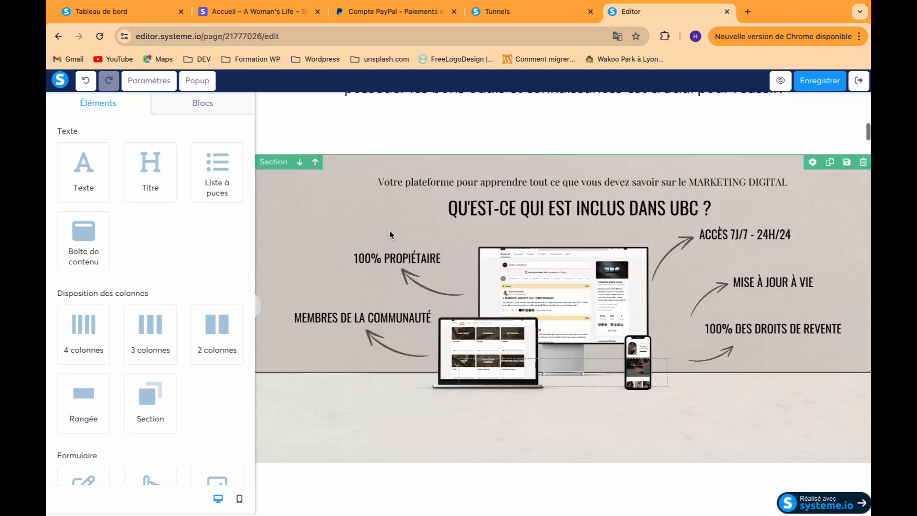
pyautogui.scroll(-4, 389, 235)
pyautogui.scroll(2, 389, 235)
pyautogui.scroll(-15, 390, 235)
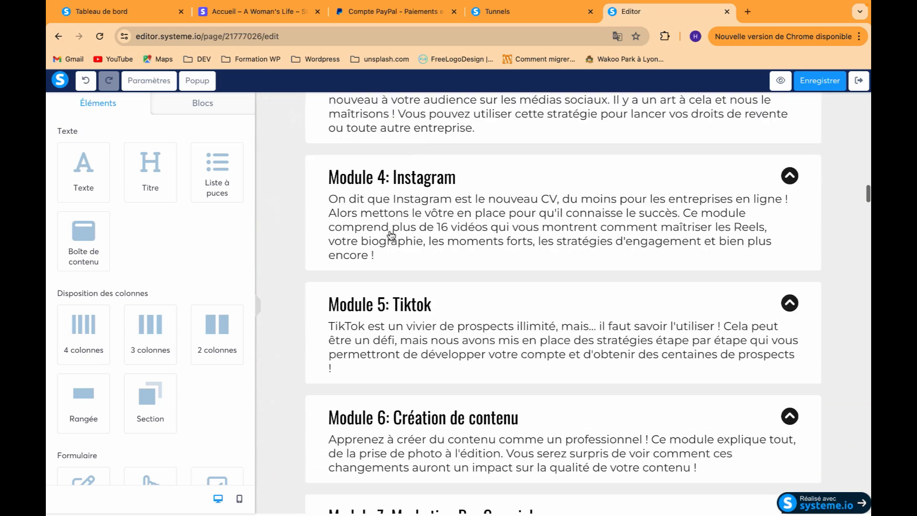
pyautogui.scroll(-20, 389, 234)
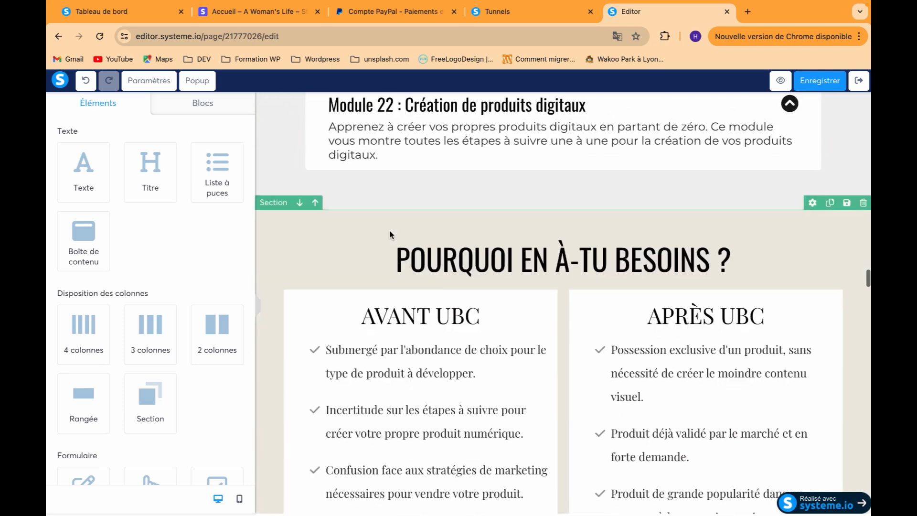
pyautogui.scroll(-2, 389, 235)
pyautogui.scroll(2, 389, 234)
pyautogui.scroll(-20, 390, 234)
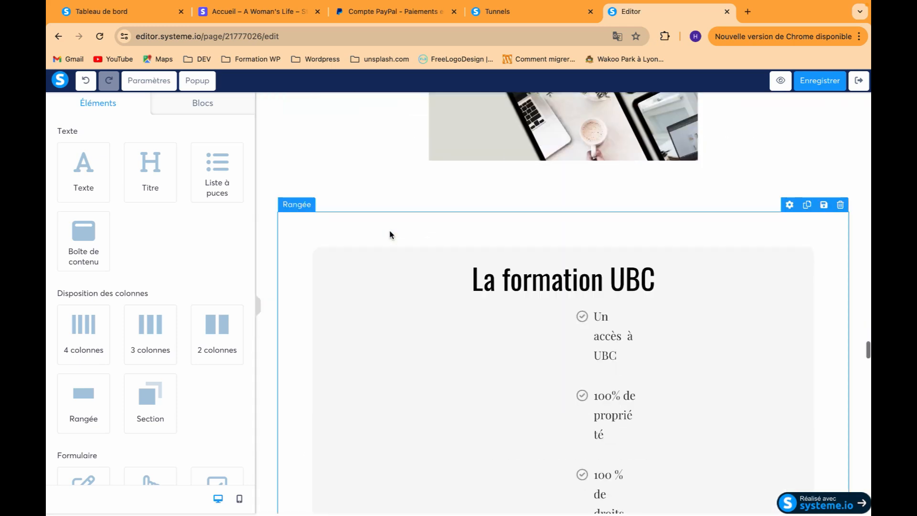
# Recheck the "J'ai besoin de ça" button's link settings and save the sales page, returning to the funnel.
pyautogui.scroll(8, 389, 235)
pyautogui.click(555, 157)
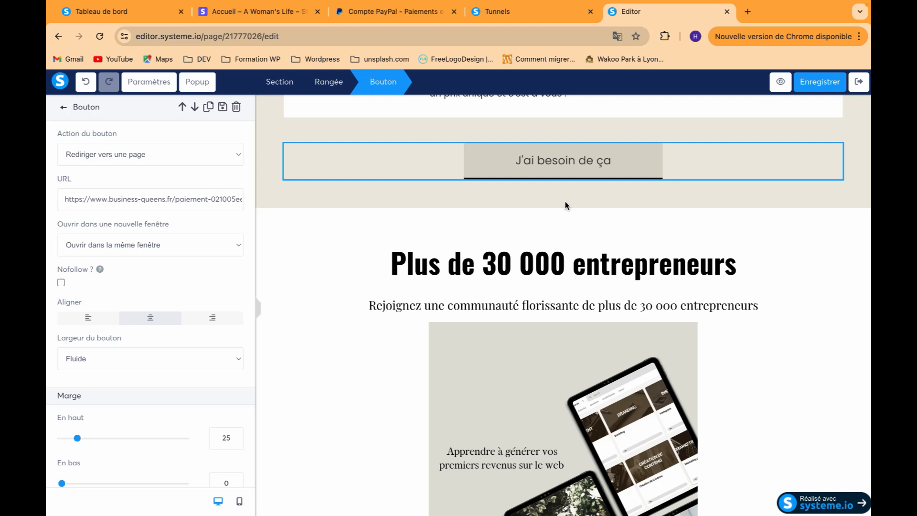
pyautogui.click(816, 82)
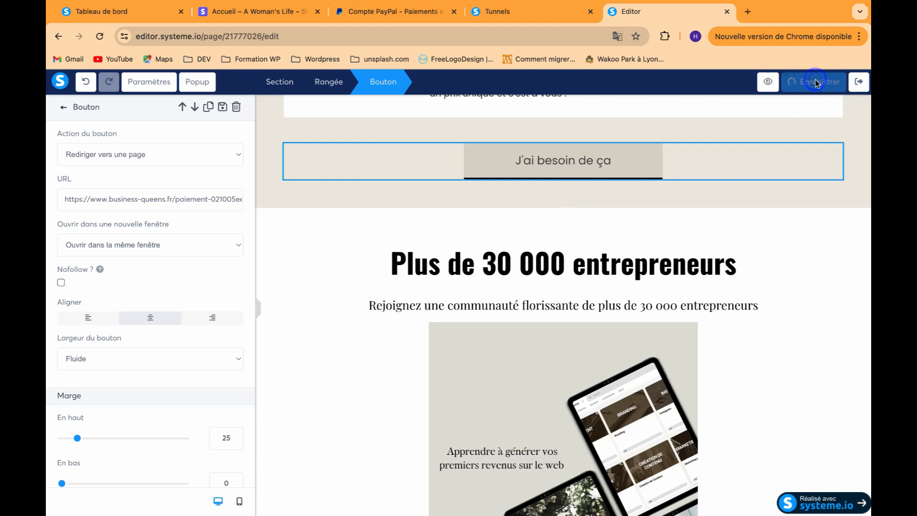
pyautogui.click(859, 81)
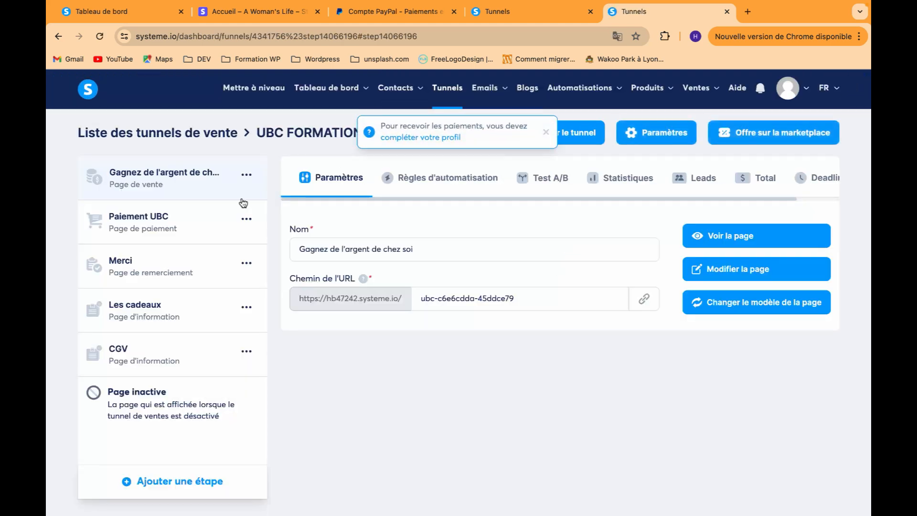
# Open the public view of the funnel's Paiement UBC page and copy its URL.
pyautogui.click(199, 224)
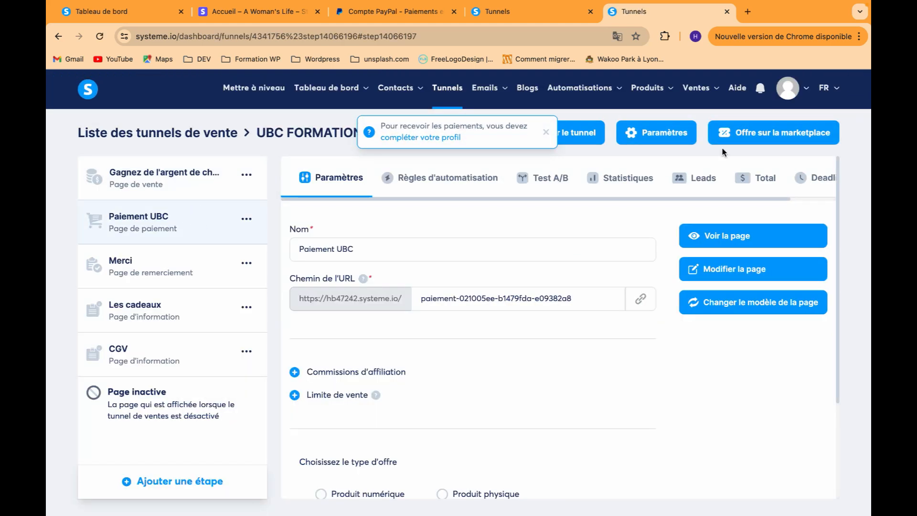
pyautogui.click(727, 235)
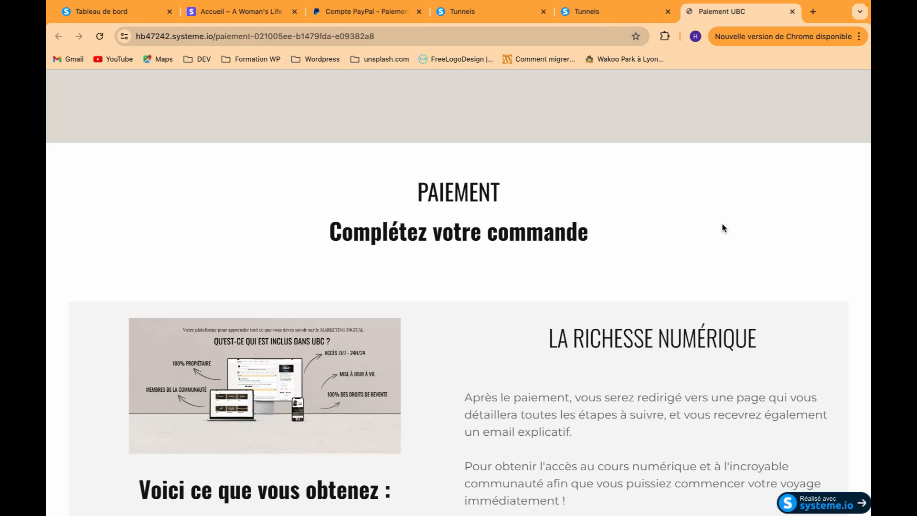
pyautogui.click(390, 31)
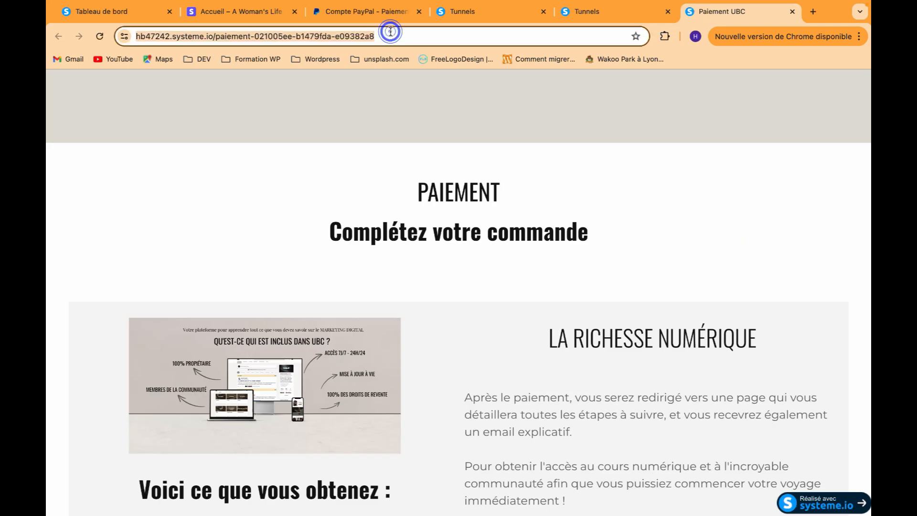
pyautogui.rightClick(391, 32)
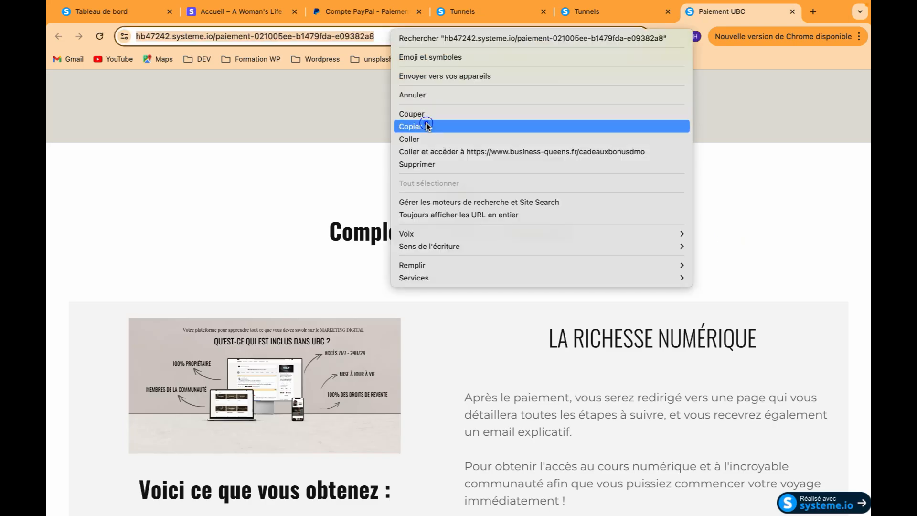
pyautogui.click(426, 126)
# Return to the funnel and open its "Gagnez de l'argent de chez soi" sales page for editing.
pyautogui.click(609, 13)
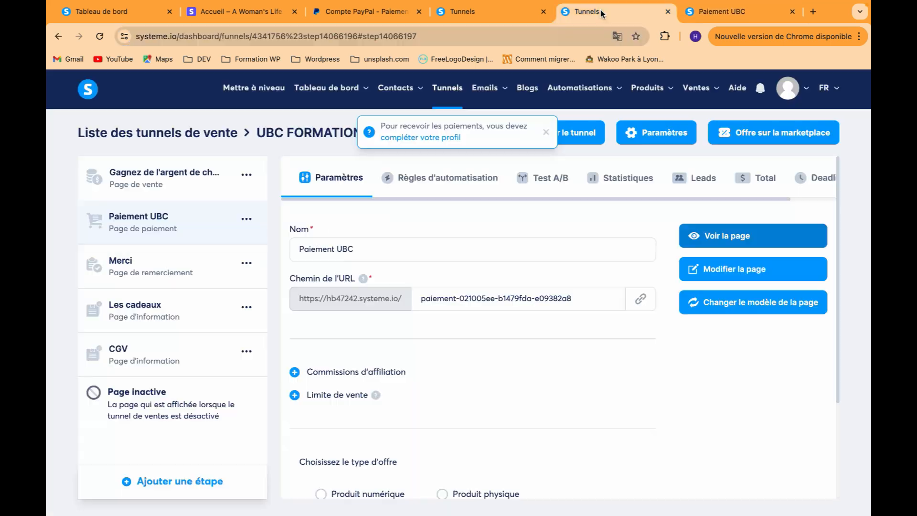
pyautogui.click(200, 175)
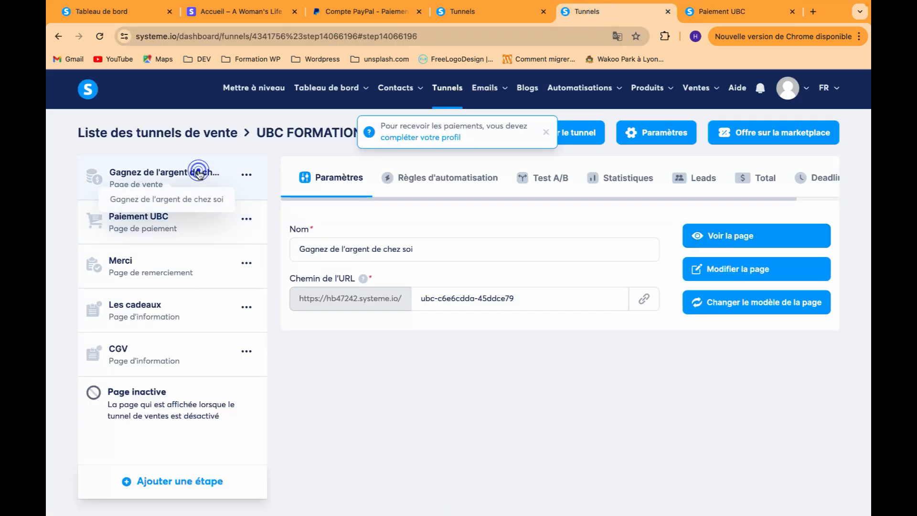
pyautogui.click(728, 270)
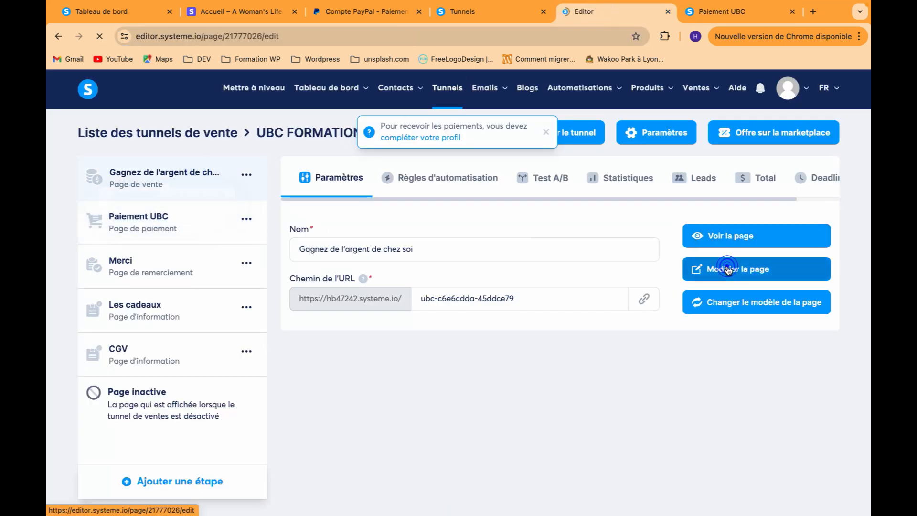
# Replace the URL of the "J'ai besoin de ça" button above "Plus de 30 000 entrepreneurs" with the copied Paiement UBC page URL.
pyautogui.scroll(-20, 570, 303)
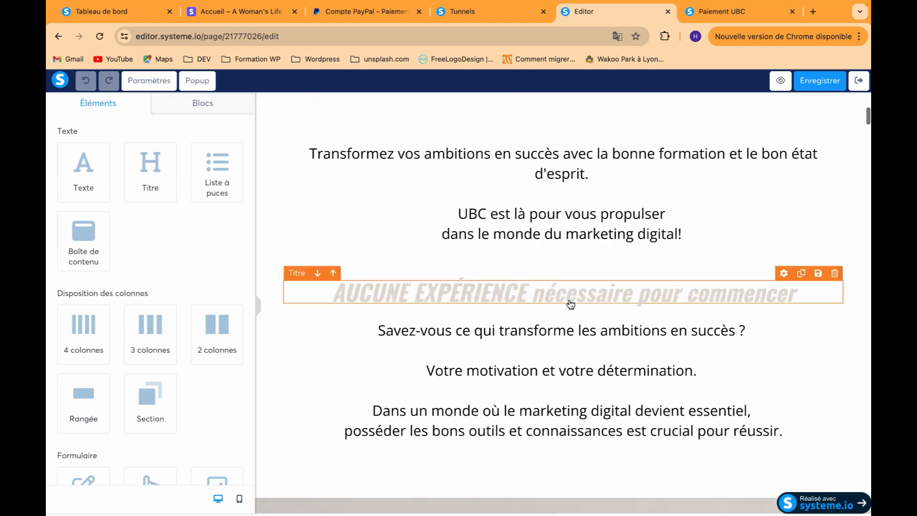
pyautogui.scroll(-20, 570, 303)
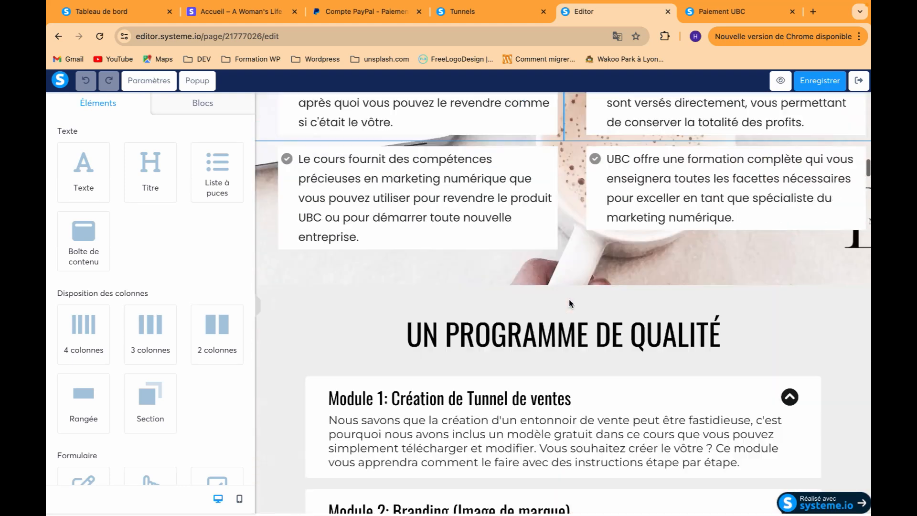
pyautogui.scroll(-20, 571, 304)
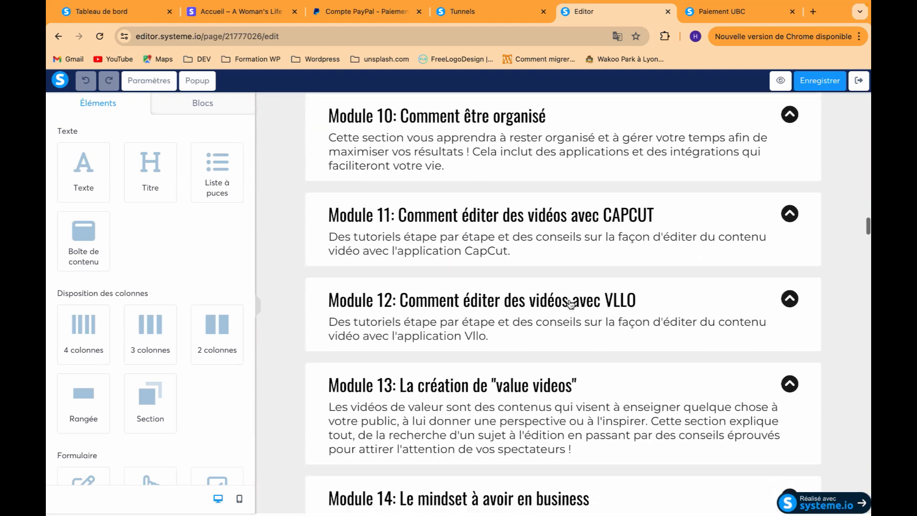
pyautogui.scroll(-20, 571, 304)
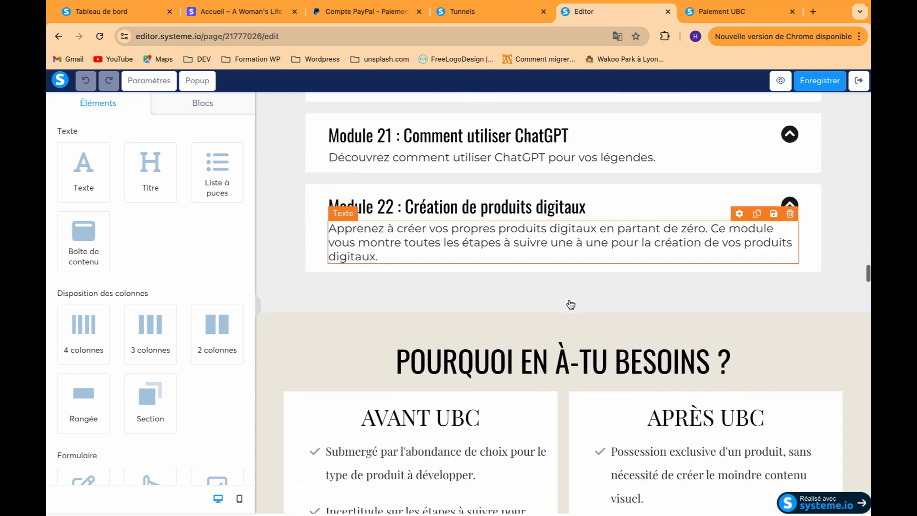
pyautogui.scroll(-10, 570, 303)
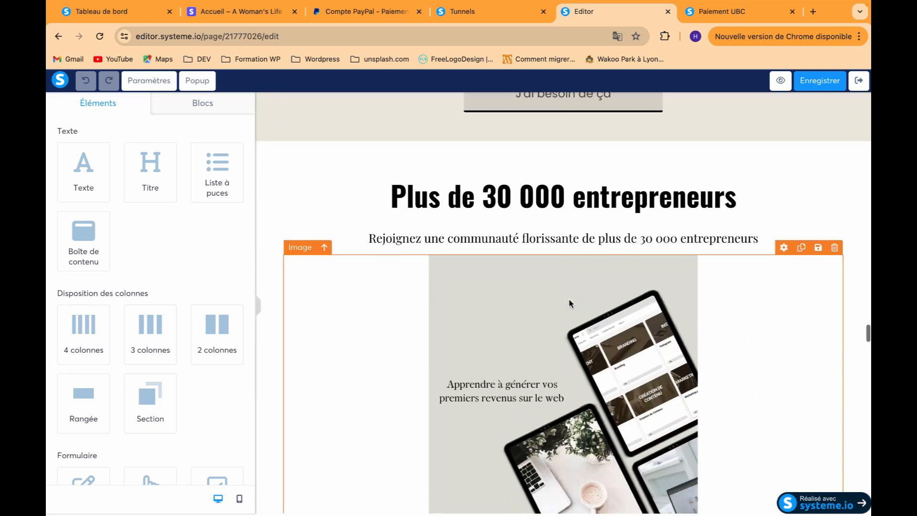
pyautogui.scroll(5, 569, 299)
pyautogui.click(565, 292)
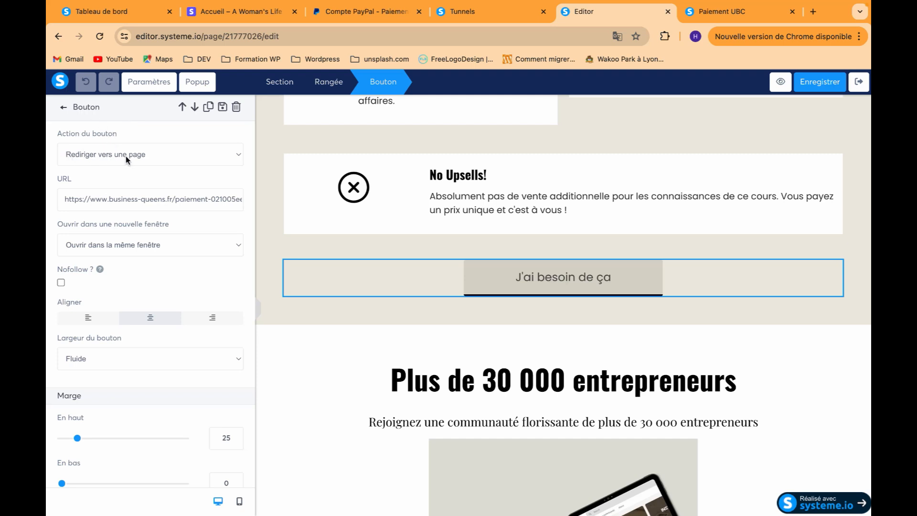
pyautogui.tripleClick(129, 198)
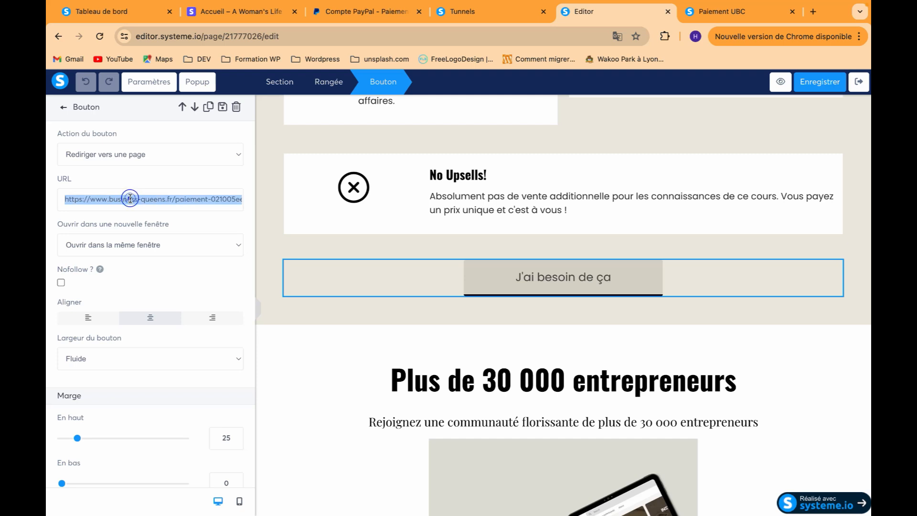
pyautogui.hotkey('ctrl', 'v')
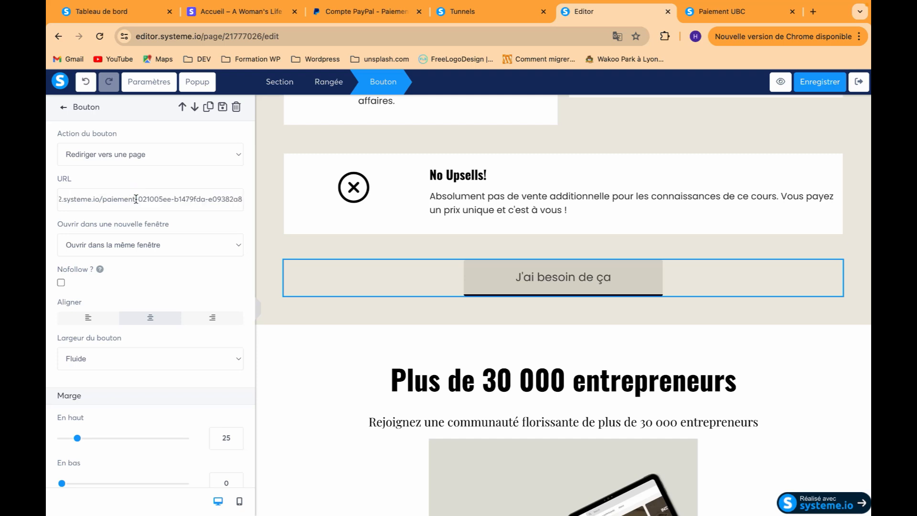
pyautogui.click(136, 199)
pyautogui.hotkey('shift', 'Home')
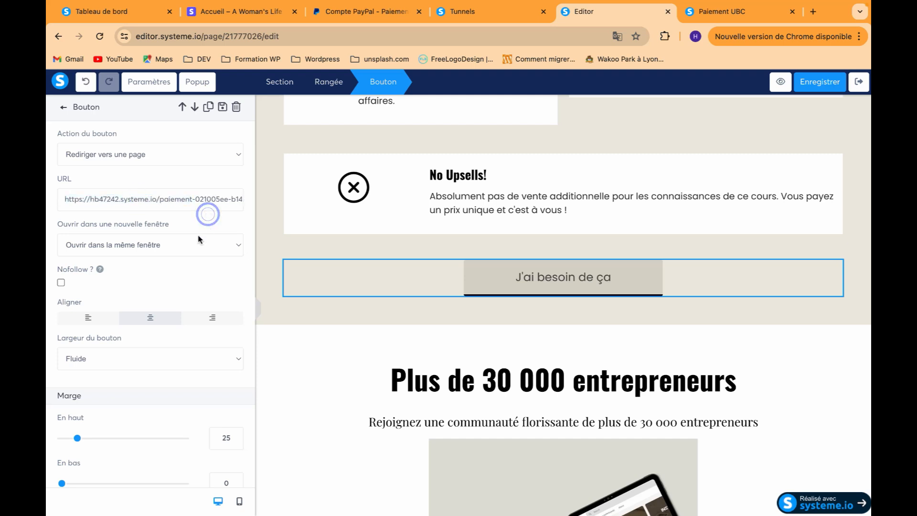
pyautogui.click(341, 355)
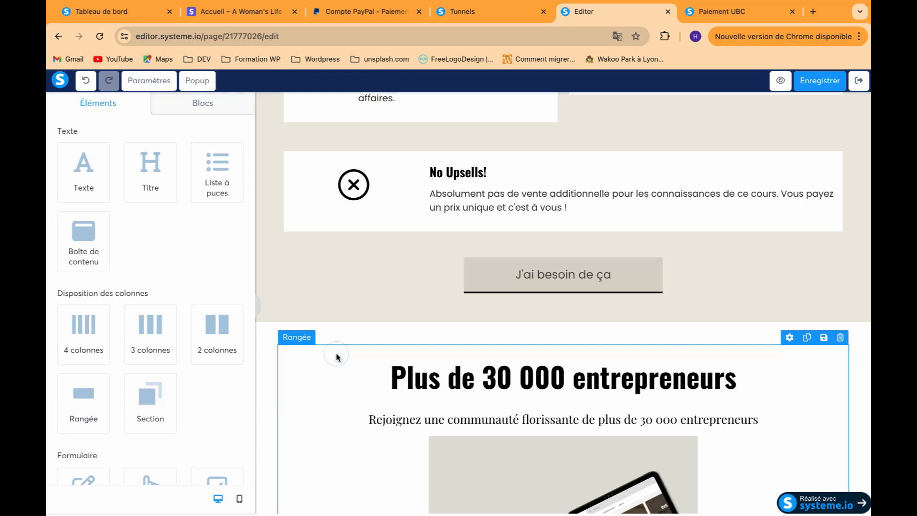
# Point the "JE FONCE" button below the 477€ price to the copied Paiement UBC page URL.
pyautogui.scroll(-10, 337, 356)
pyautogui.scroll(-15, 337, 358)
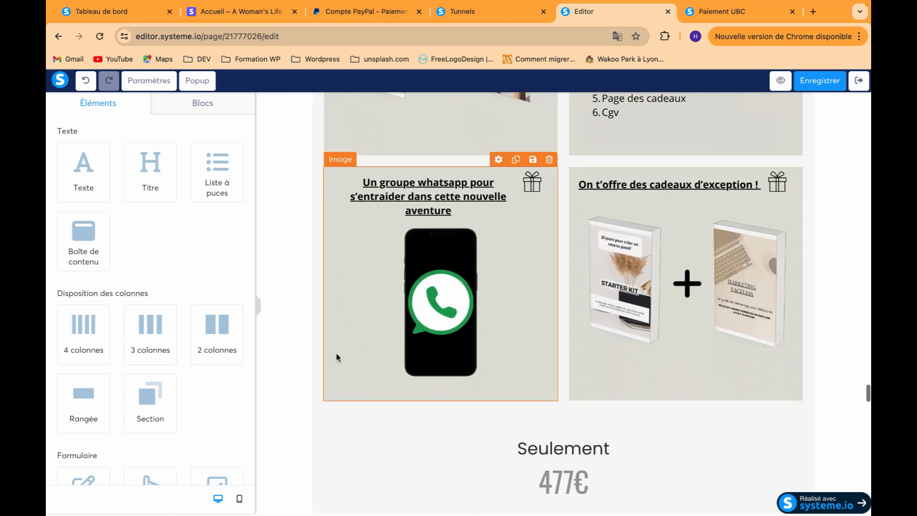
pyautogui.click(560, 231)
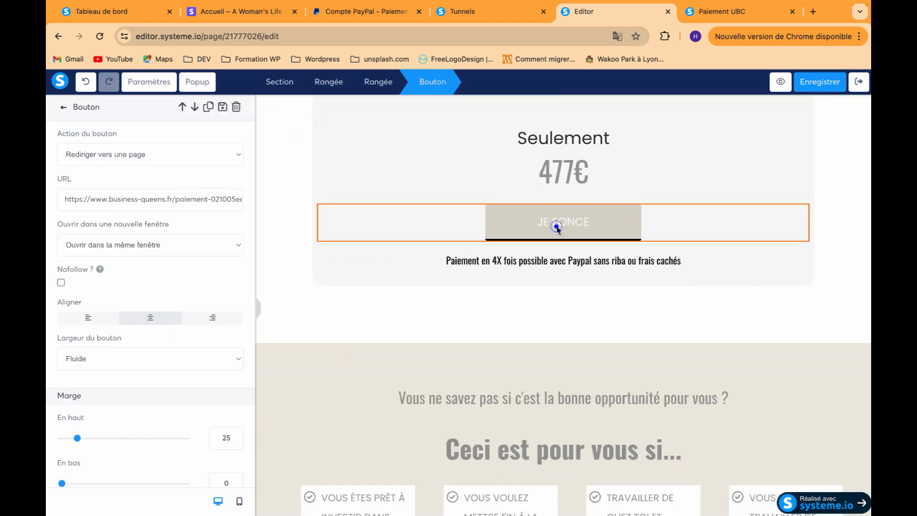
pyautogui.doubleClick(214, 200)
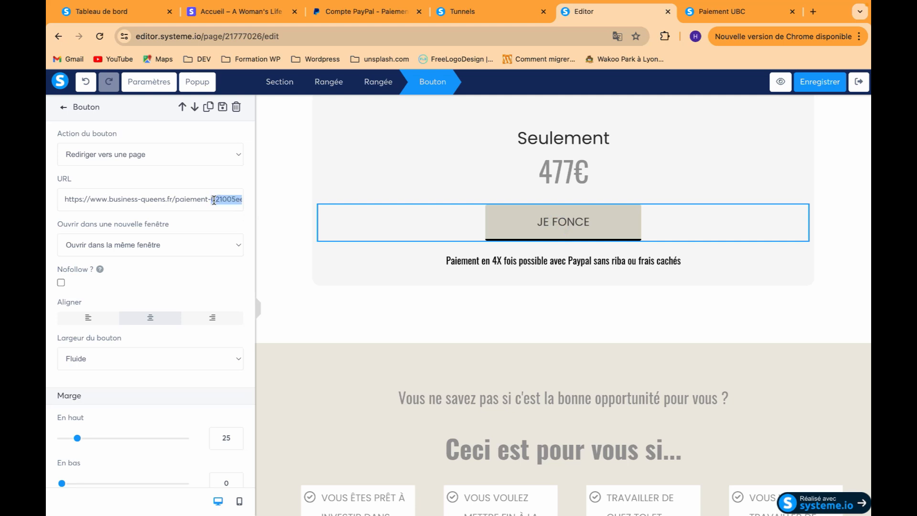
pyautogui.hotkey('ctrl', 'a')
pyautogui.hotkey('ctrl', 'v')
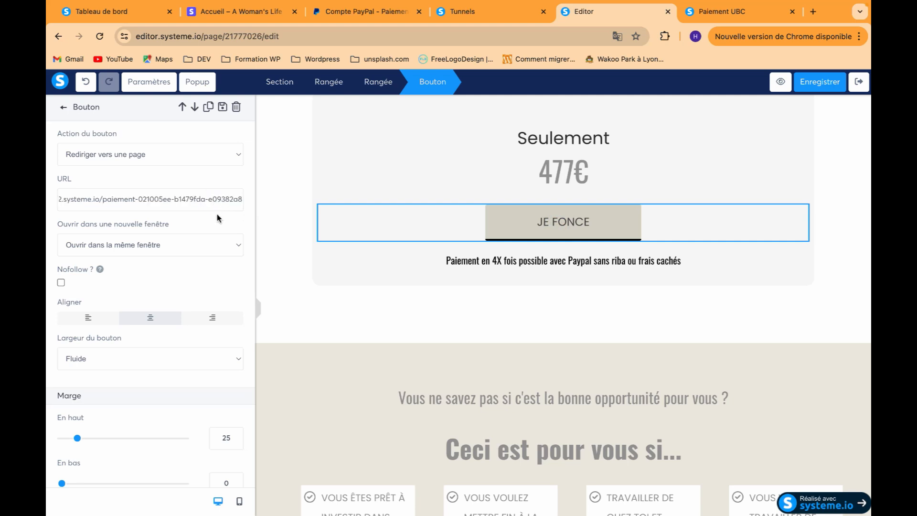
pyautogui.click(415, 318)
# Set the URL of the "oui c'est mon tour" button above the members' results section to the copied payment page URL.
pyautogui.scroll(-10, 415, 316)
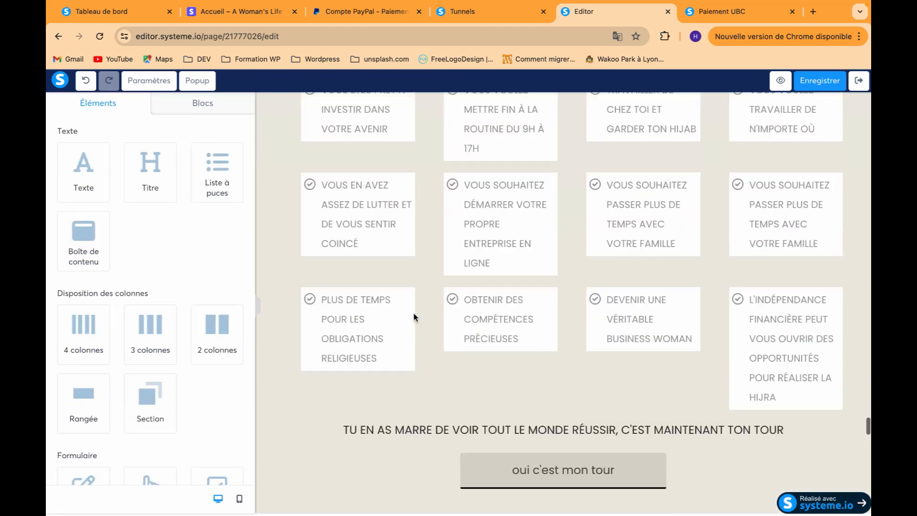
pyautogui.scroll(4, 415, 317)
pyautogui.click(553, 229)
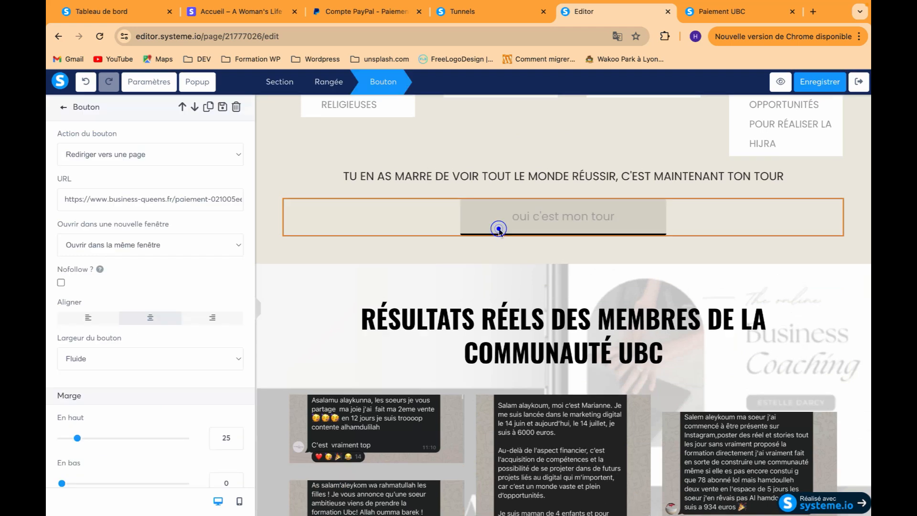
pyautogui.doubleClick(210, 200)
pyautogui.hotkey('ctrl', 'a')
pyautogui.hotkey('ctrl', 'v')
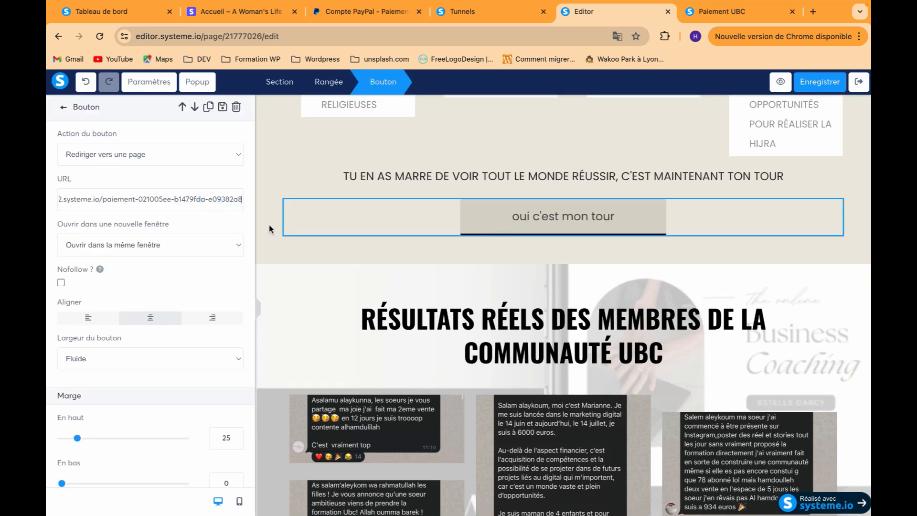
pyautogui.click(295, 241)
# Set the URL of the "oui c'est mon tour" button above the frequently asked questions to the copied payment page URL.
pyautogui.scroll(-8, 311, 300)
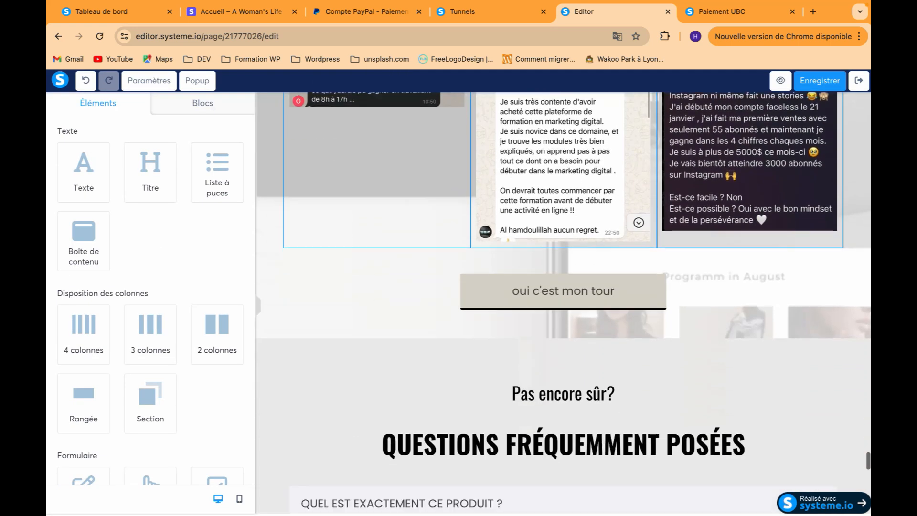
pyautogui.click(513, 297)
pyautogui.doubleClick(200, 199)
pyautogui.hotkey('ctrl', 'a')
pyautogui.hotkey('ctrl', 'v')
pyautogui.click(313, 327)
# Check the frequently asked questions section for further buttons and save the sales page.
pyautogui.scroll(-15, 330, 348)
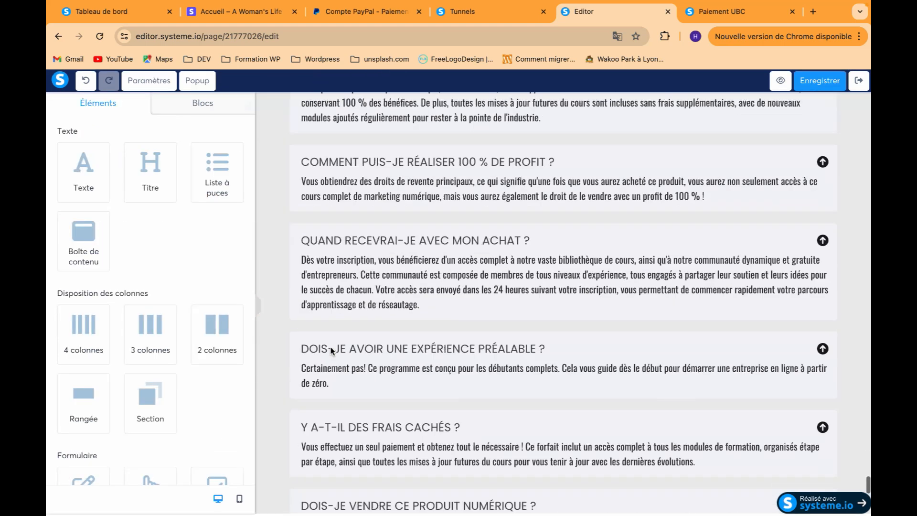
pyautogui.scroll(15, 333, 352)
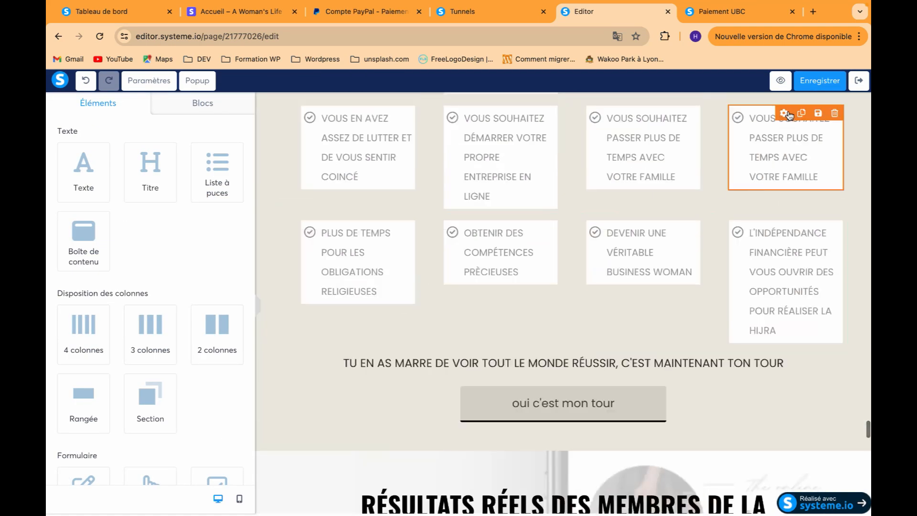
pyautogui.click(805, 81)
# Review the sales page upward from the bonus offers to the list of course modules.
pyautogui.scroll(2, 731, 145)
pyautogui.scroll(11, 731, 148)
pyautogui.scroll(15, 526, 239)
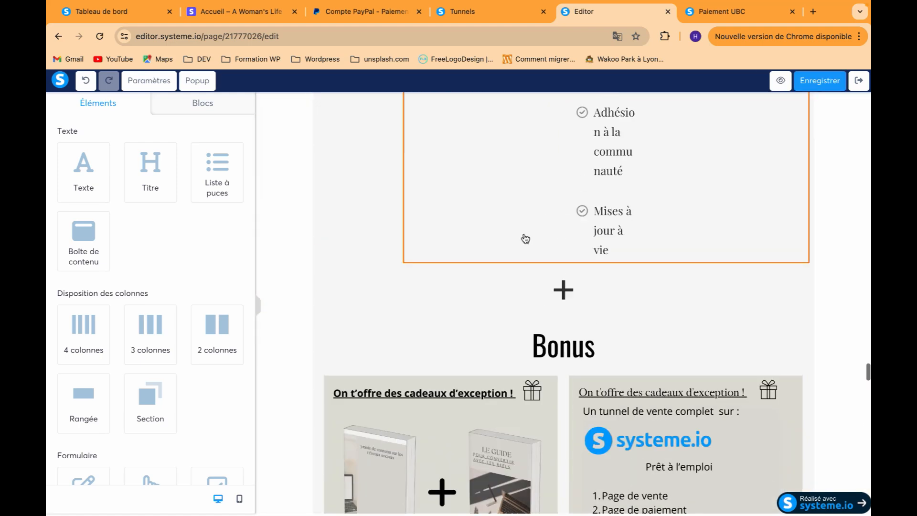
pyautogui.scroll(20, 525, 238)
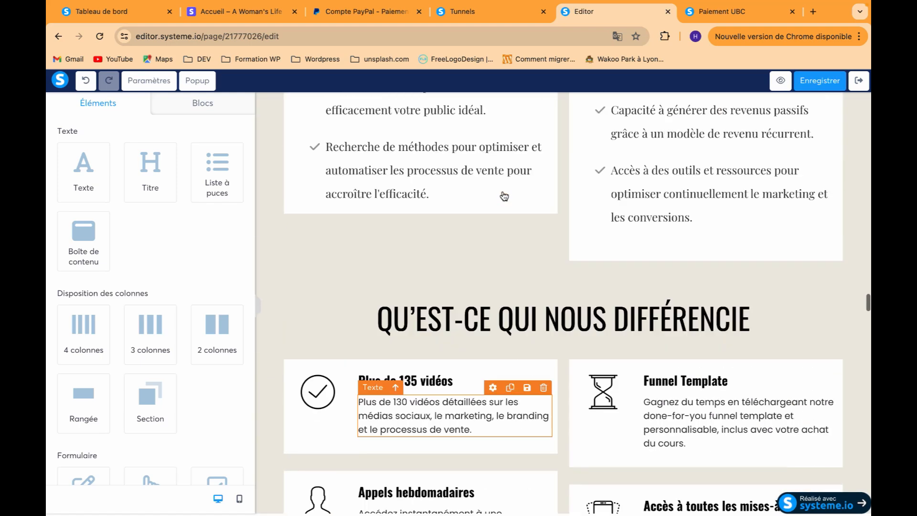
pyautogui.scroll(12, 505, 196)
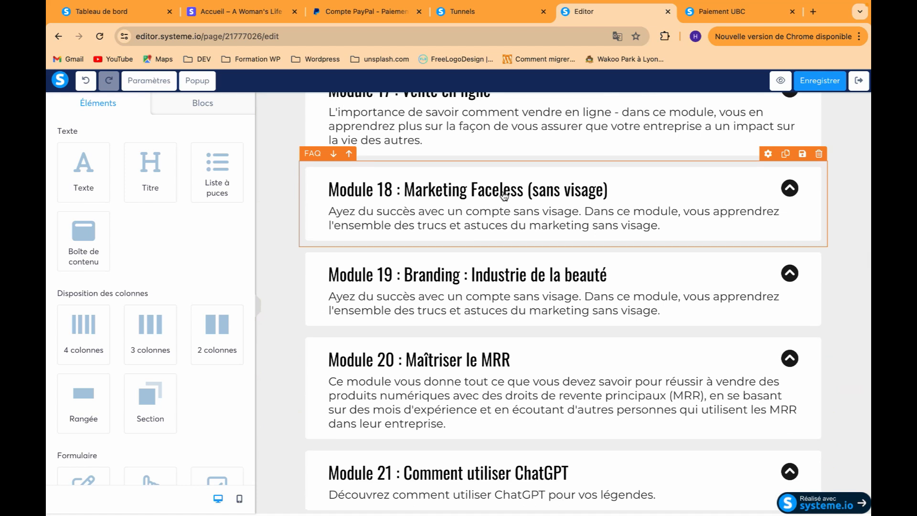
pyautogui.scroll(18, 505, 194)
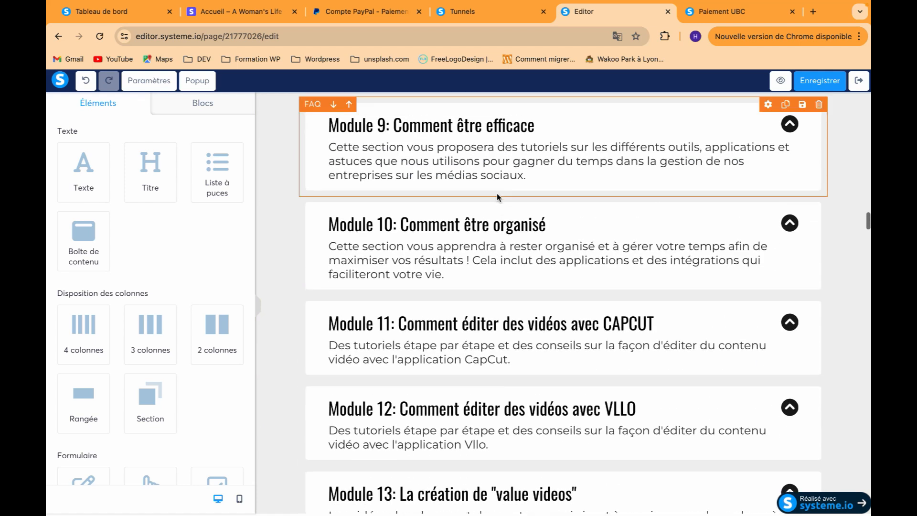
pyautogui.click(419, 127)
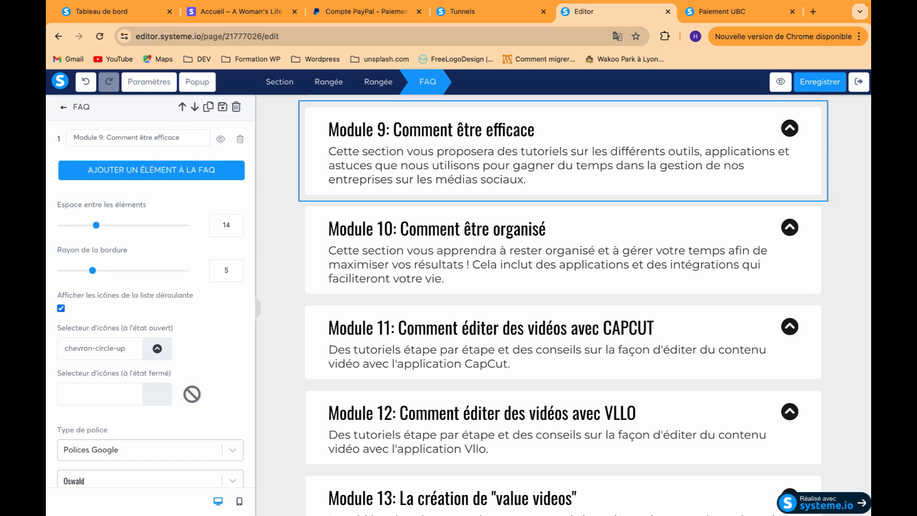
pyautogui.write('V,NV')
pyautogui.press('BackSpace')
pyautogui.press('BackSpace')
pyautogui.press('BackSpace')
# Save the sales page and exit its editor to the funnel's steps.
pyautogui.click(809, 82)
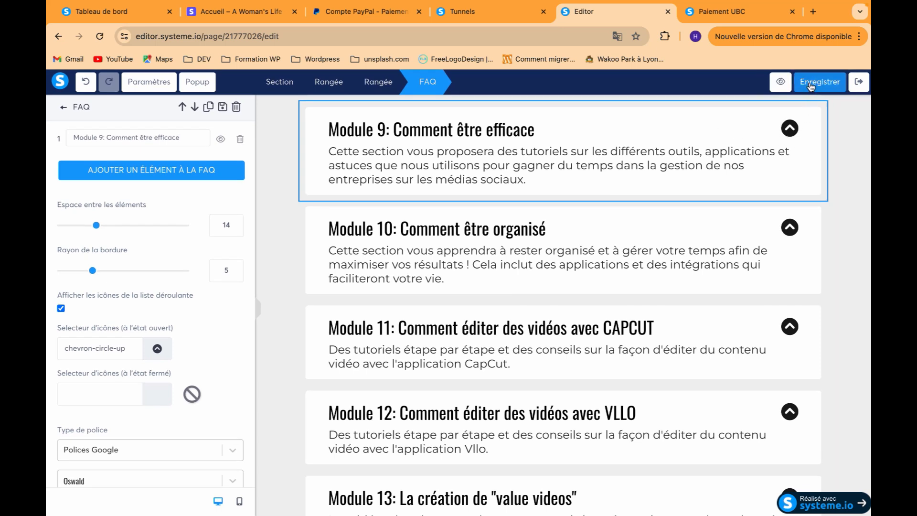
pyautogui.click(859, 82)
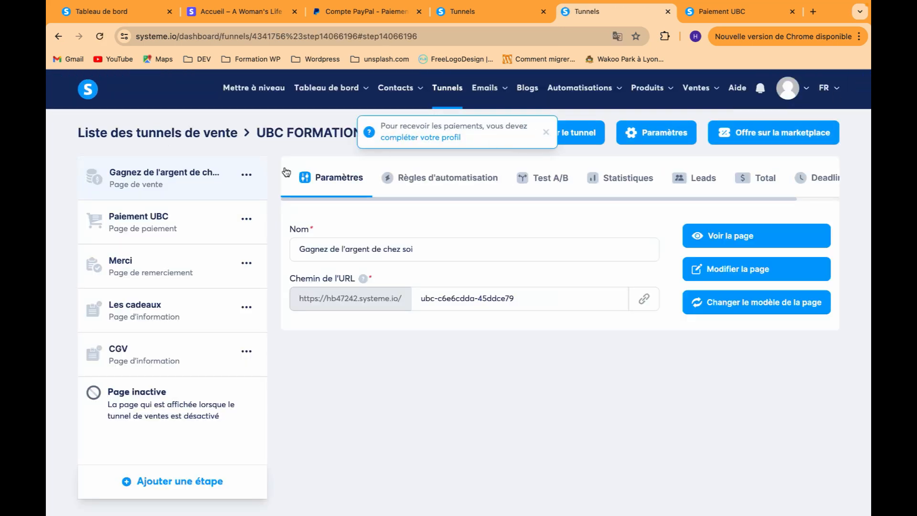
# Open the Paiement UBC page for editing and replace its header placeholder image with the already uploaded accueil.png.
pyautogui.click(186, 231)
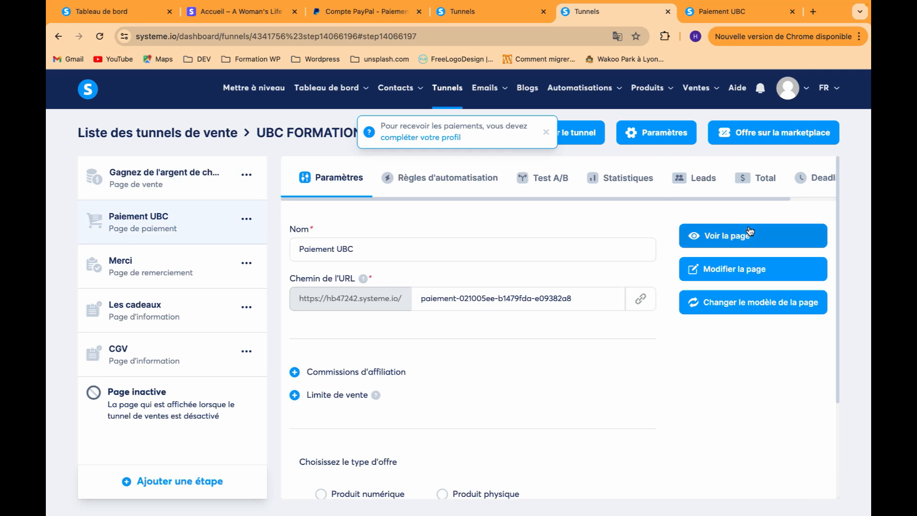
pyautogui.click(710, 269)
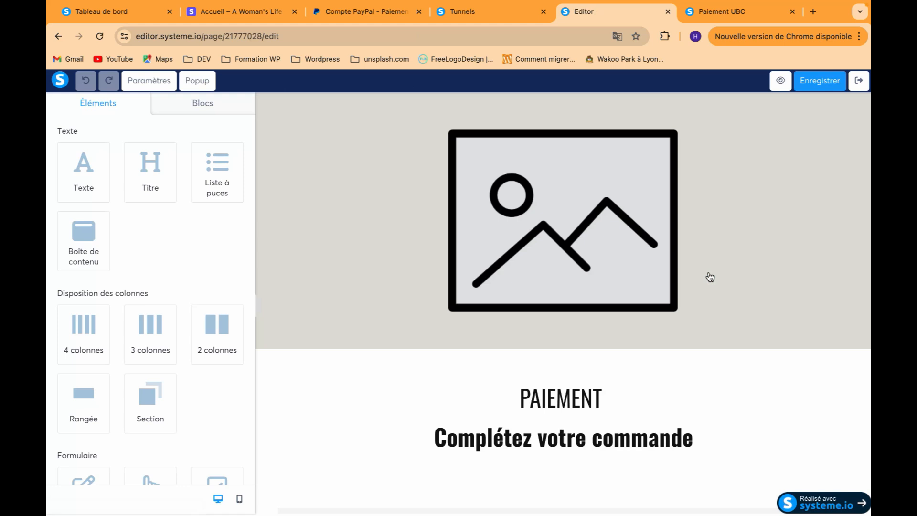
pyautogui.click(547, 225)
pyautogui.click(233, 153)
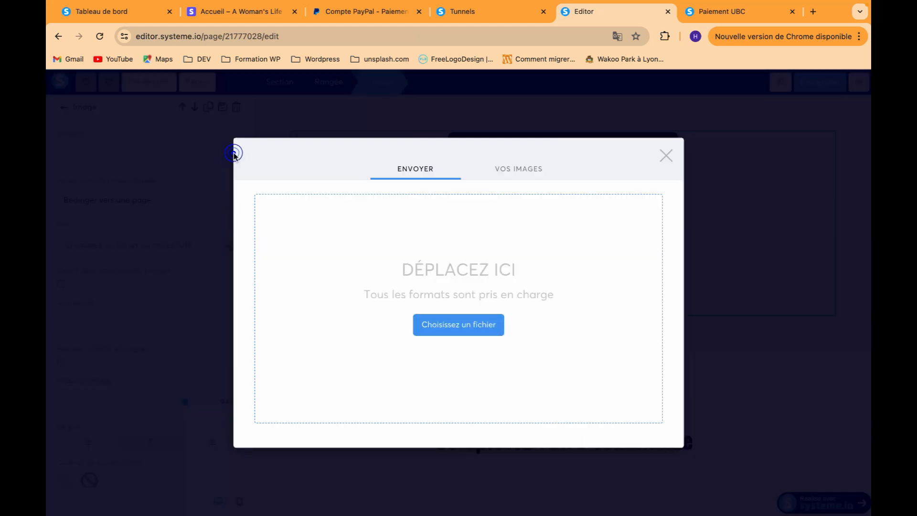
pyautogui.click(525, 170)
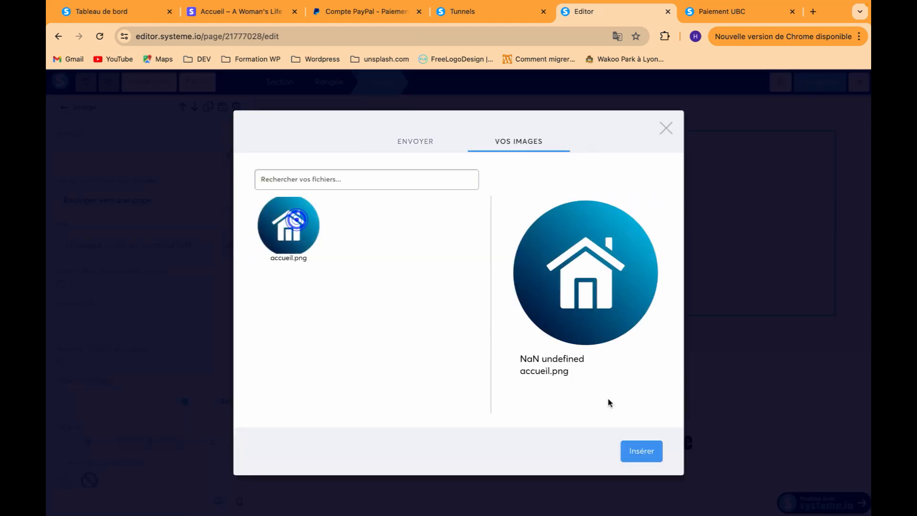
pyautogui.click(642, 453)
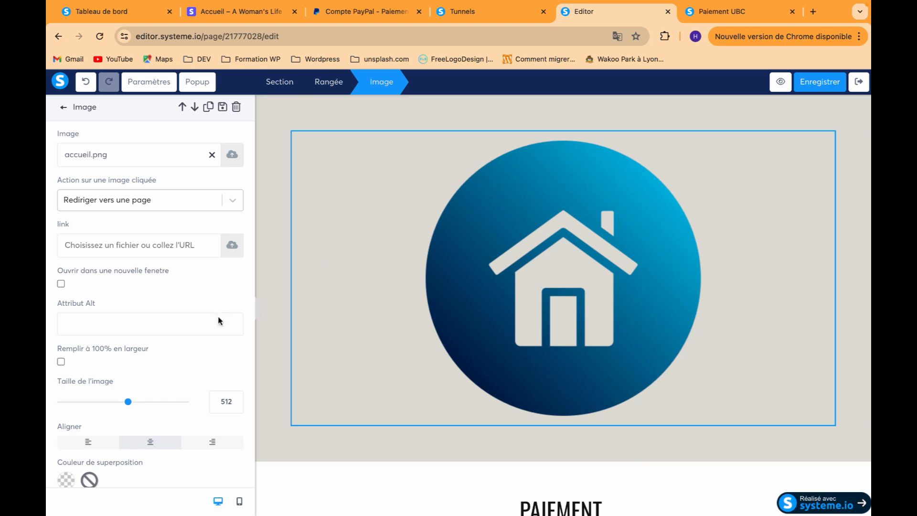
# Reduce the header house image on the payment page to a size of 107.
pyautogui.moveTo(129, 404); pyautogui.dragTo(78, 406)
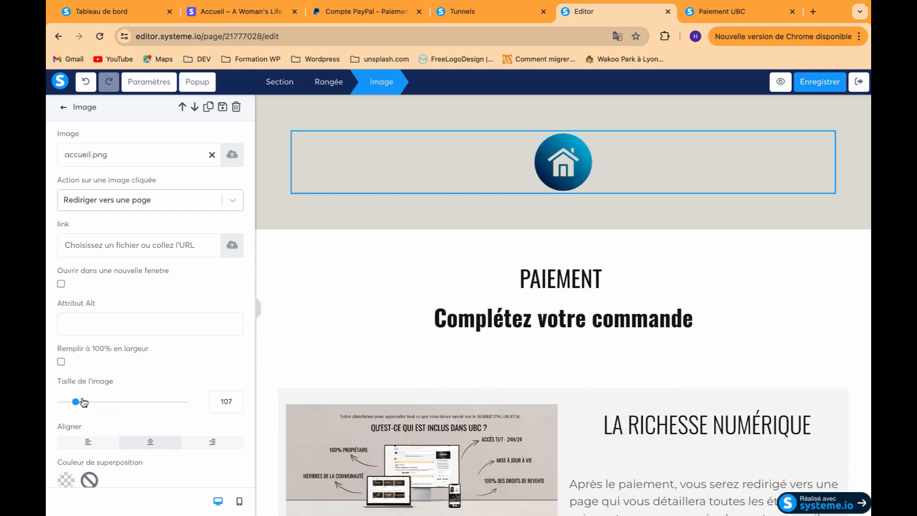
pyautogui.click(286, 352)
# Review the payment page's offer contents, bonuses, customer fields and payment methods.
pyautogui.scroll(-2, 430, 325)
pyautogui.scroll(-4, 488, 332)
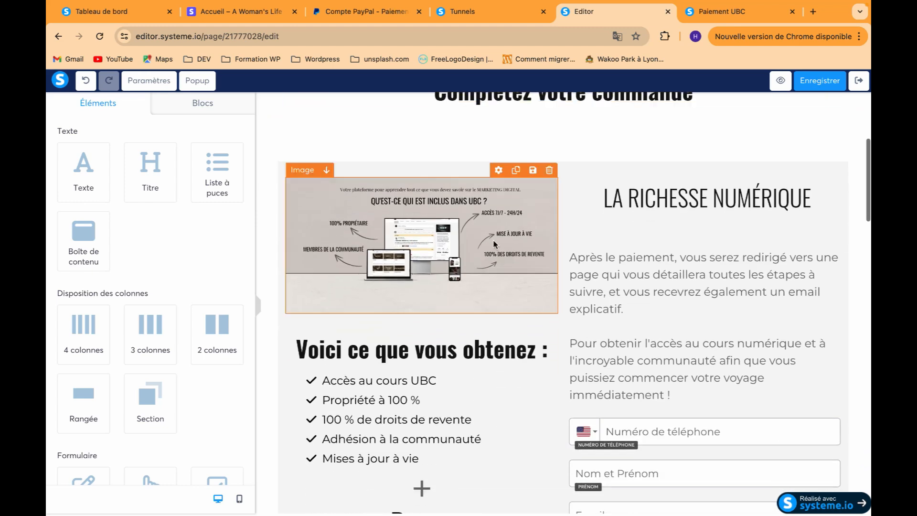
pyautogui.scroll(-6, 525, 327)
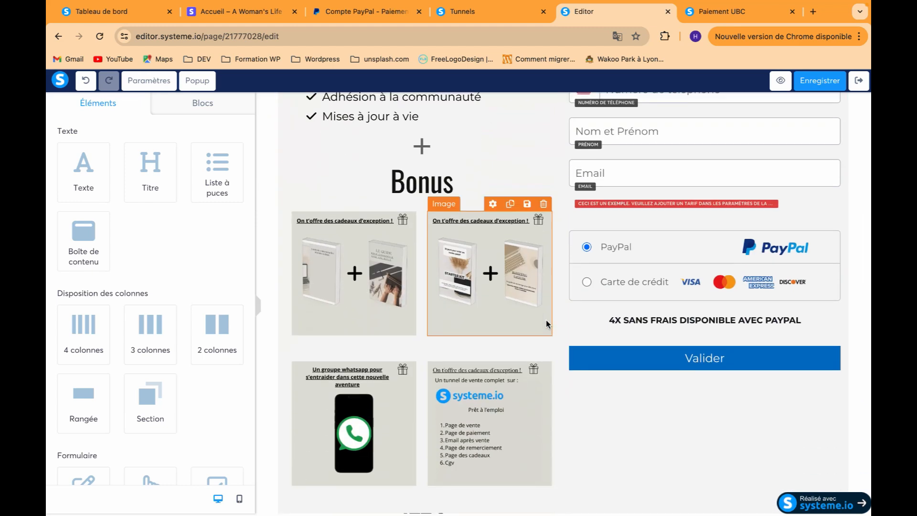
pyautogui.scroll(5, 547, 324)
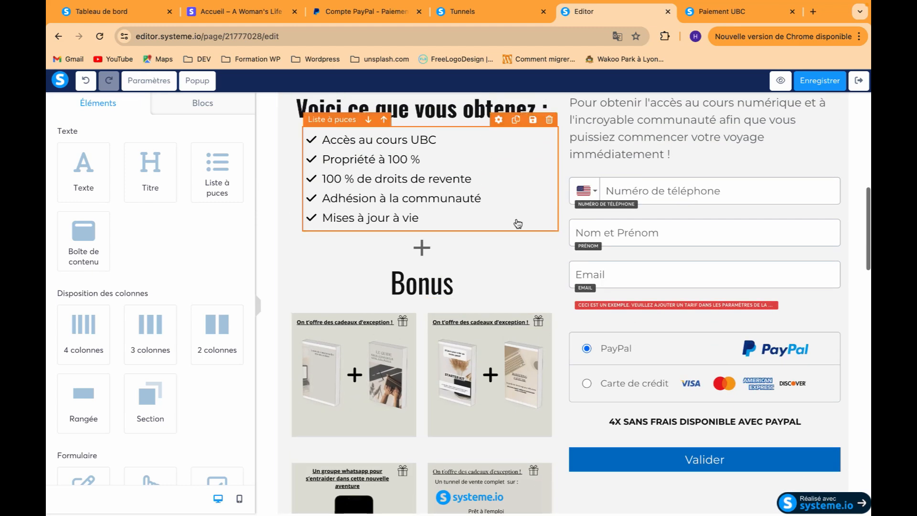
pyautogui.scroll(-6, 616, 306)
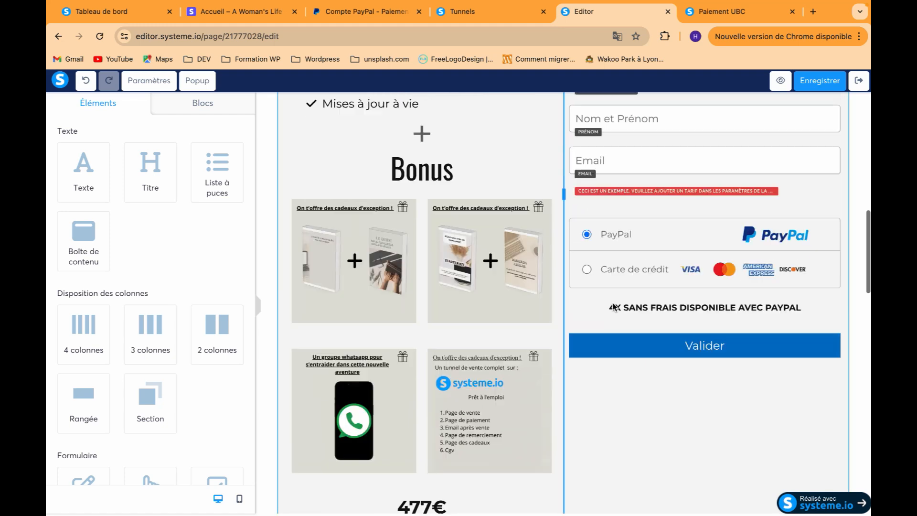
pyautogui.scroll(3, 635, 330)
pyautogui.scroll(-2, 650, 342)
pyautogui.scroll(1, 640, 315)
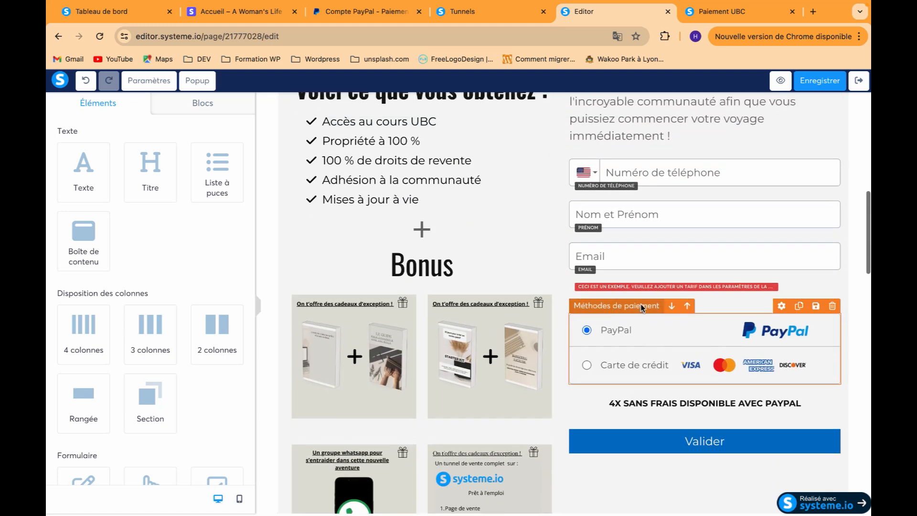
# Add a Tarif de l'offre element to the order form directly below the Email field.
pyautogui.scroll(-7, 210, 381)
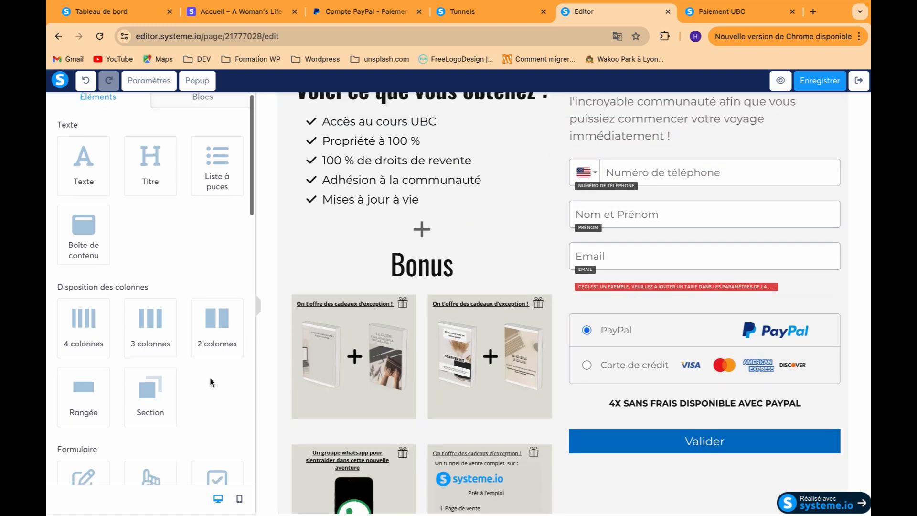
pyautogui.scroll(-1, 211, 381)
pyautogui.moveTo(210, 323); pyautogui.dragTo(142, 342)
pyautogui.scroll(-1, 215, 344)
pyautogui.moveTo(218, 344); pyautogui.dragTo(704, 269)
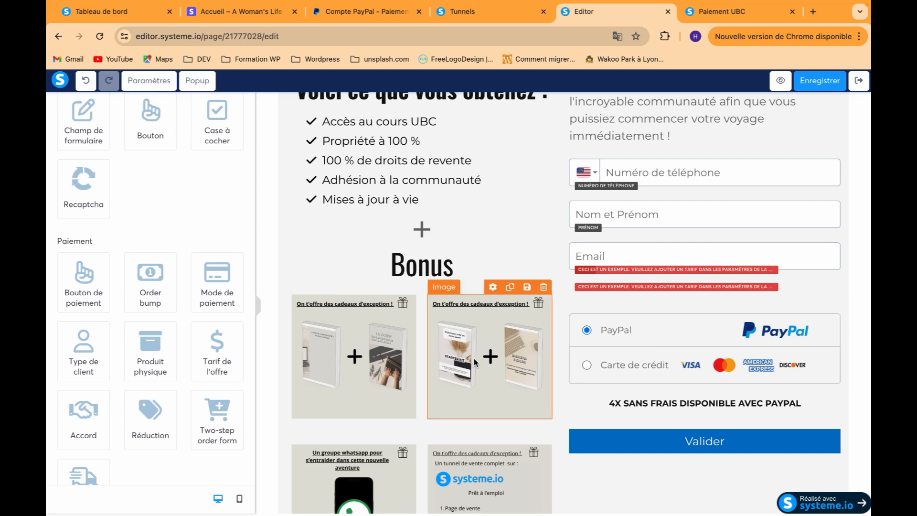
# Delete the order form's payment methods block and add a new Mode de paiement element above the 4X SANS FRAIS text.
pyautogui.click(832, 307)
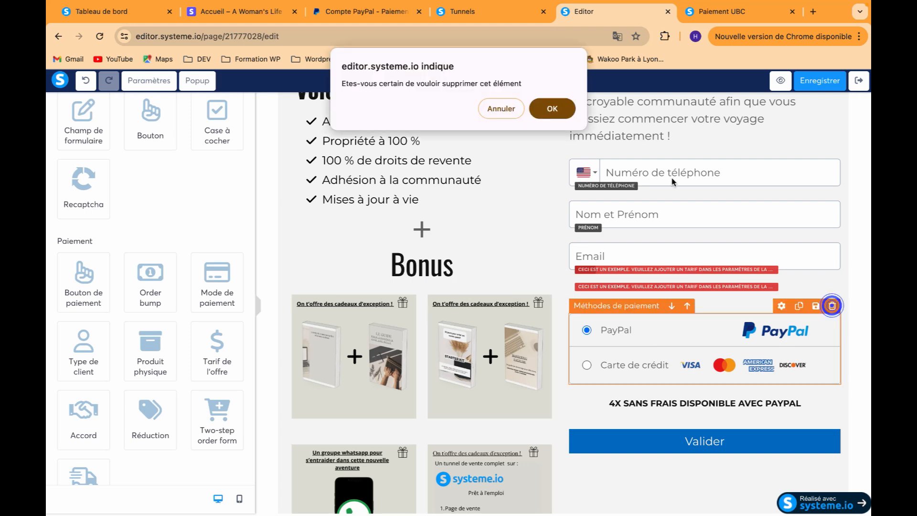
pyautogui.click(559, 109)
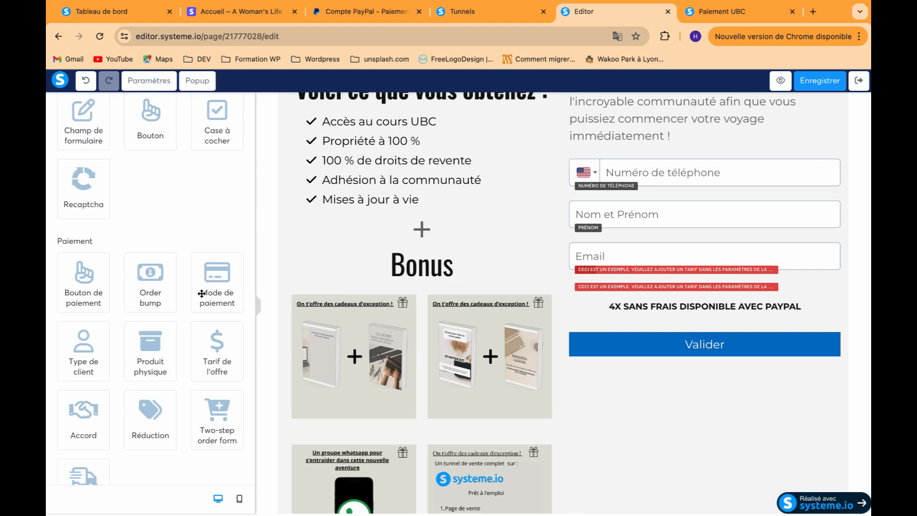
pyautogui.moveTo(201, 293); pyautogui.dragTo(665, 300)
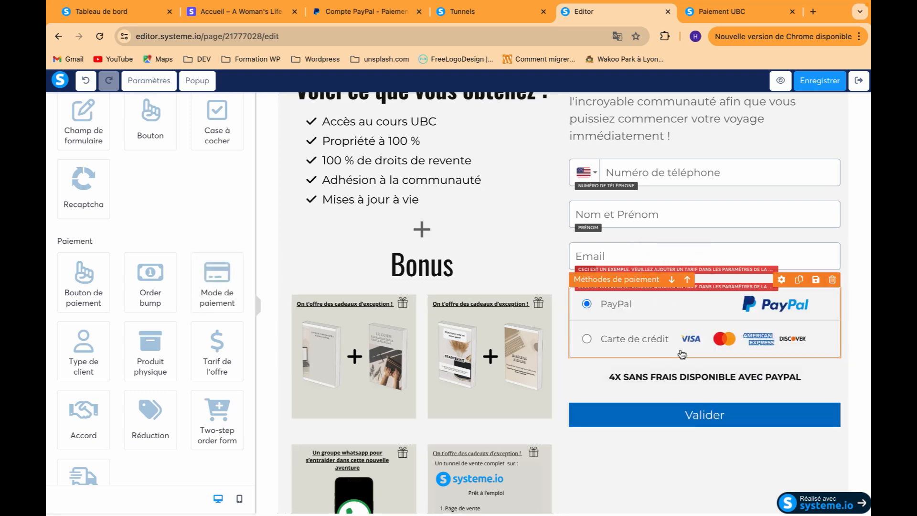
# Save the payment page and exit its editor to the funnel's steps.
pyautogui.scroll(-6, 682, 353)
pyautogui.scroll(4, 682, 354)
pyautogui.scroll(1, 682, 354)
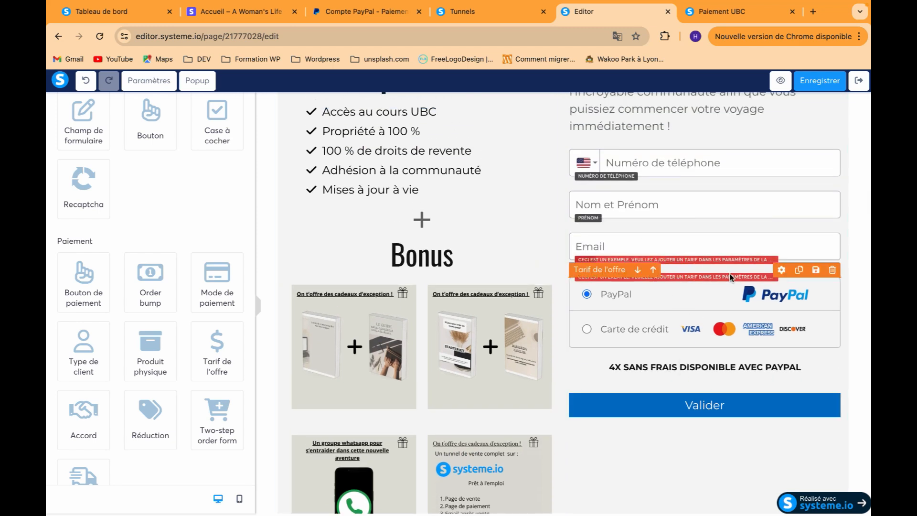
pyautogui.click(822, 77)
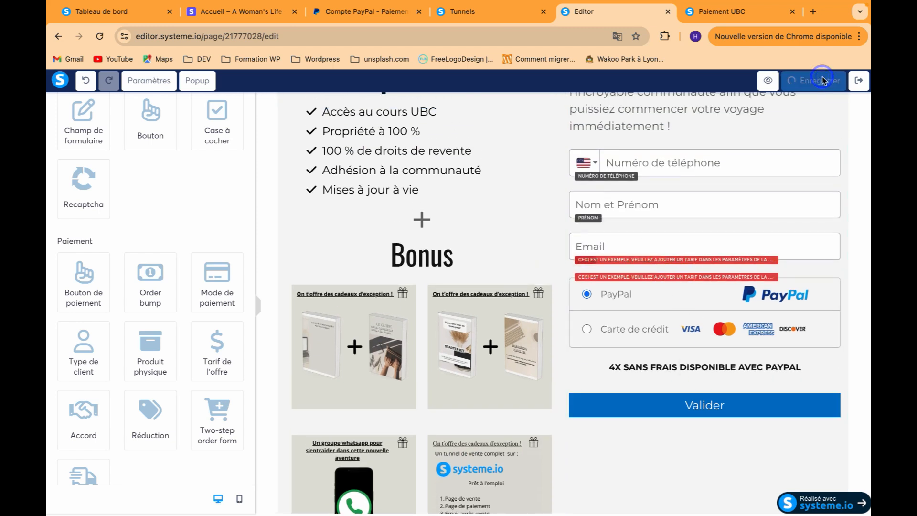
pyautogui.click(859, 81)
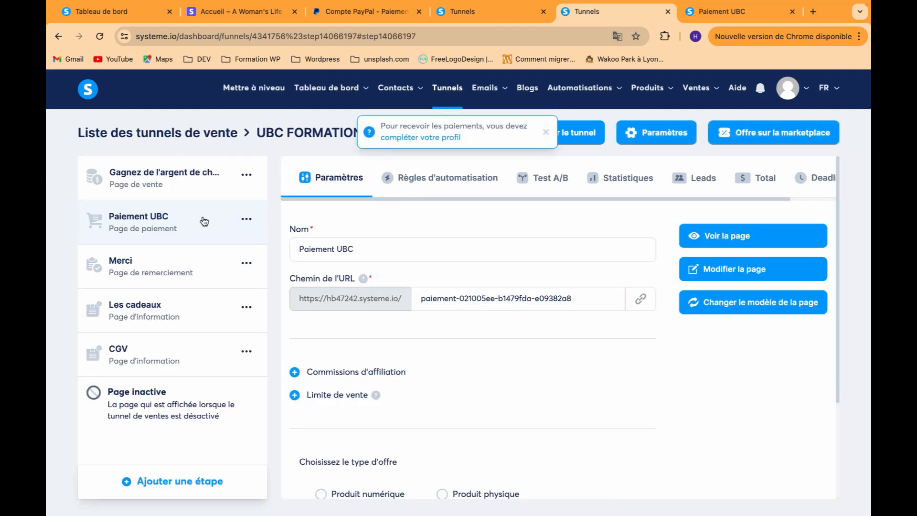
# Set the Paiement UBC step's offer type to Produit numérique and check the list of existing digital products.
pyautogui.scroll(-1, 406, 272)
pyautogui.scroll(-3, 430, 317)
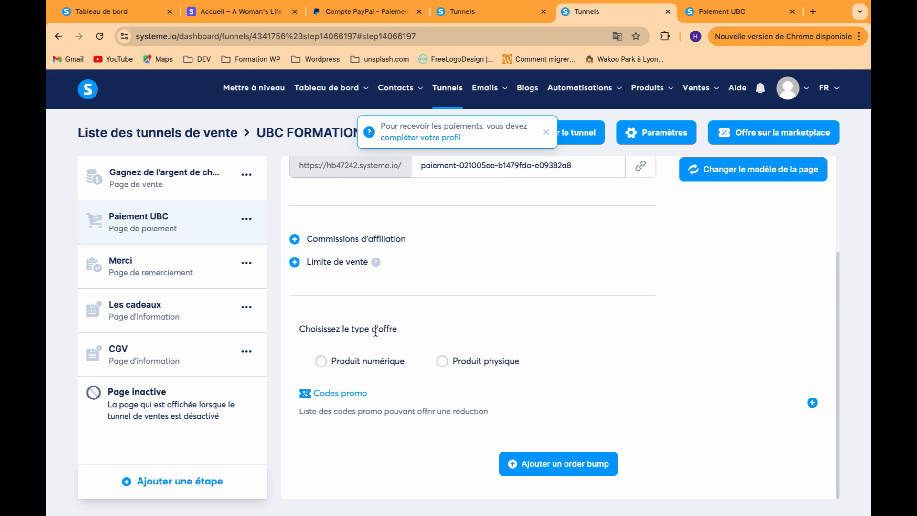
pyautogui.tripleClick(403, 331)
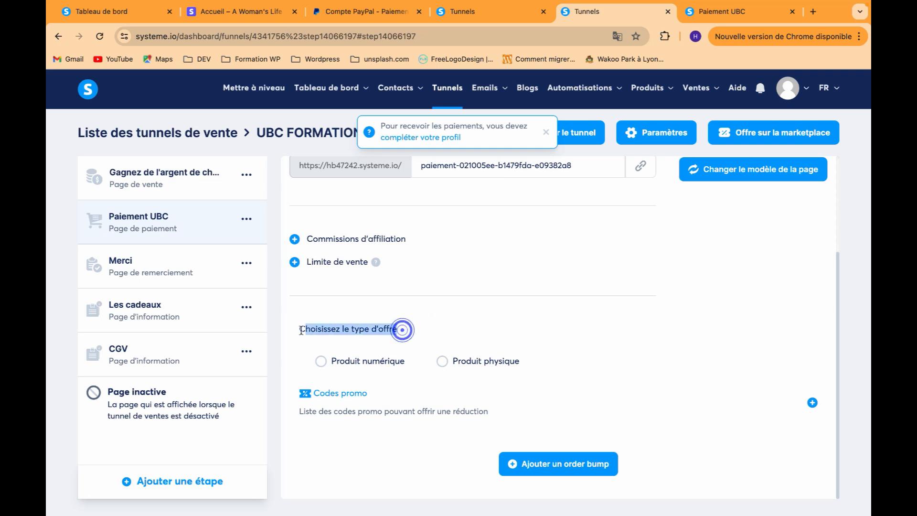
pyautogui.click(329, 364)
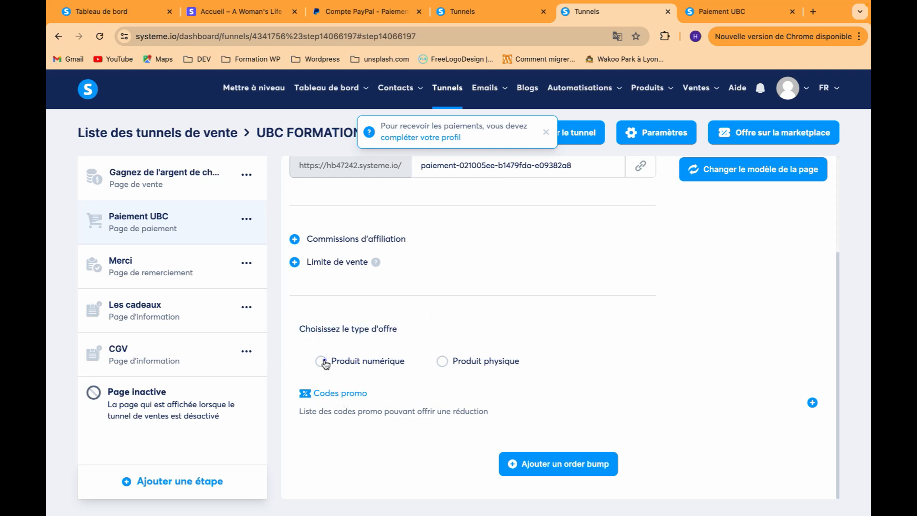
pyautogui.scroll(-2, 524, 331)
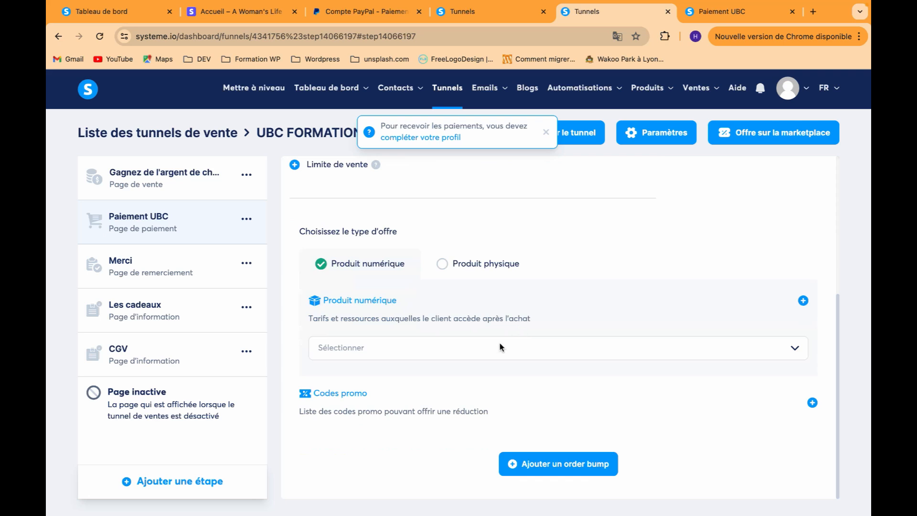
pyautogui.click(498, 350)
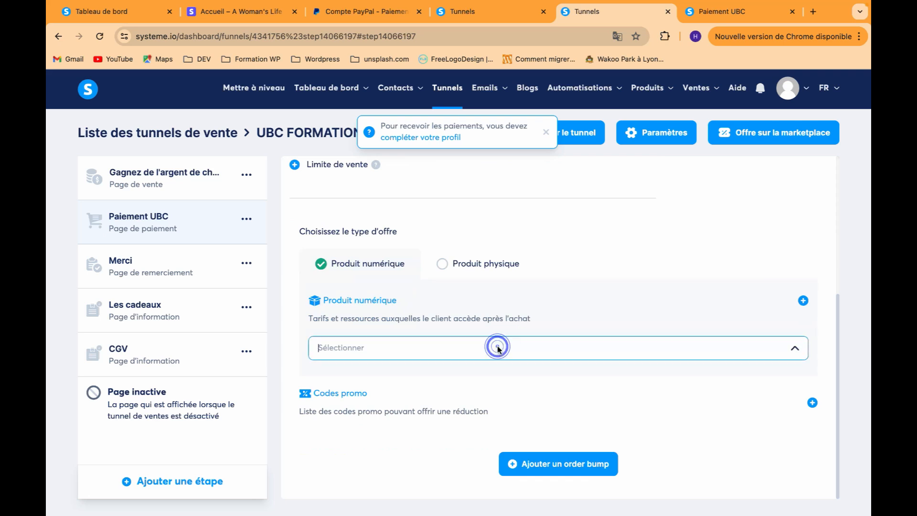
pyautogui.click(554, 347)
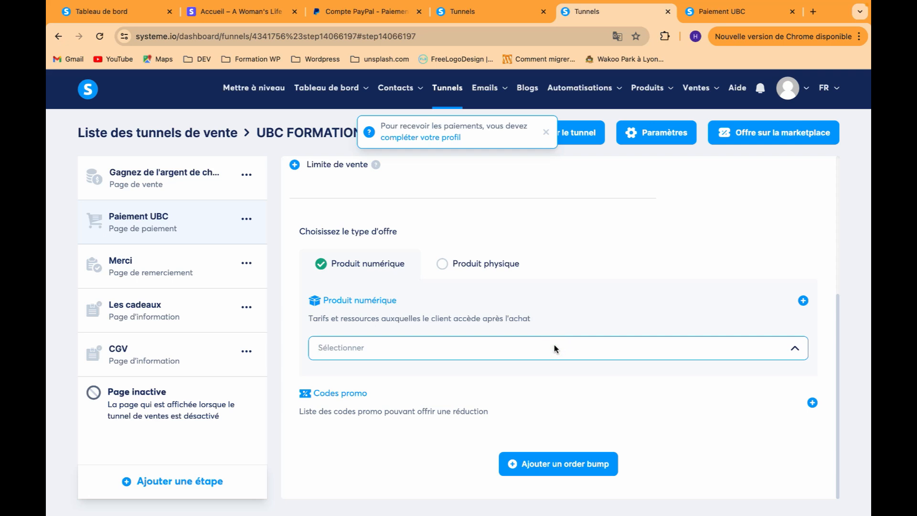
# Start a new digital product for the offer and name it Formation UBC.
pyautogui.click(803, 302)
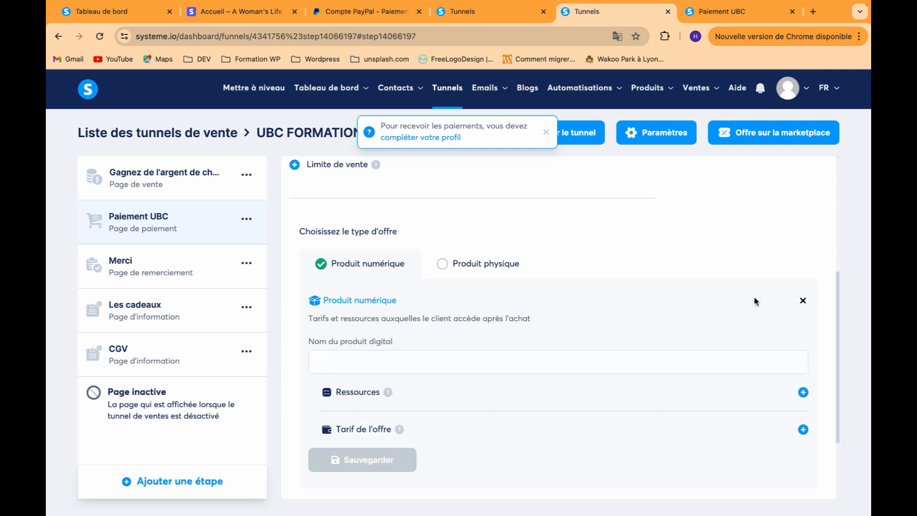
pyautogui.scroll(-1, 745, 301)
pyautogui.click(627, 296)
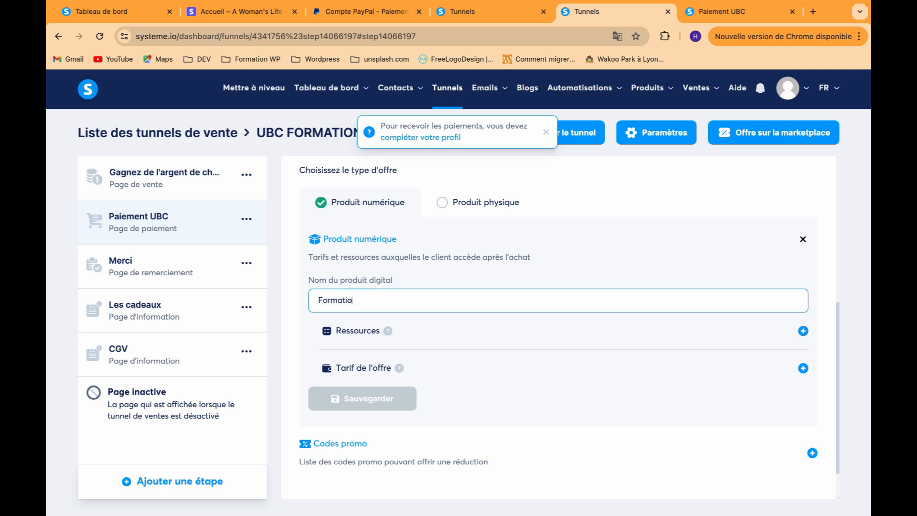
pyautogui.write('Formation UBC')
pyautogui.click(634, 333)
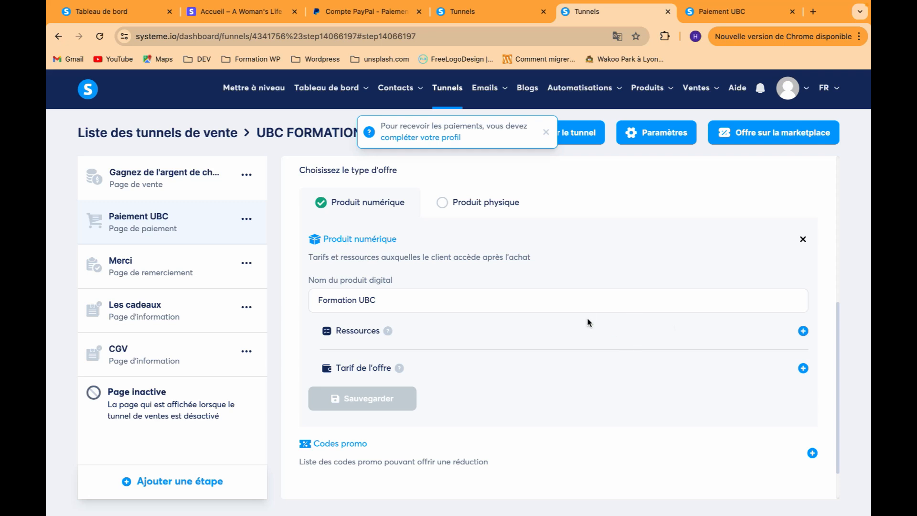
# Add an offer price to the Formation UBC product and start creating a new price plan for it.
pyautogui.scroll(1, 589, 323)
pyautogui.scroll(-1, 589, 323)
pyautogui.scroll(1, 583, 325)
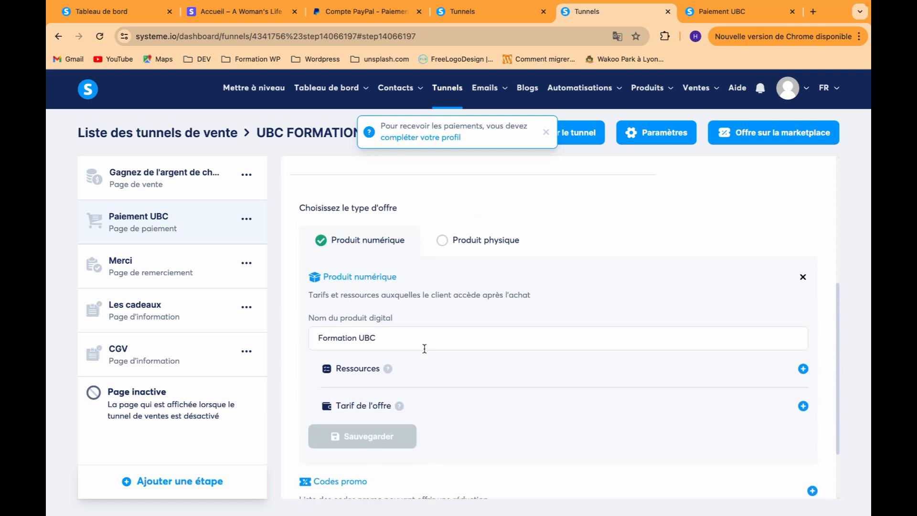
pyautogui.scroll(-1, 424, 351)
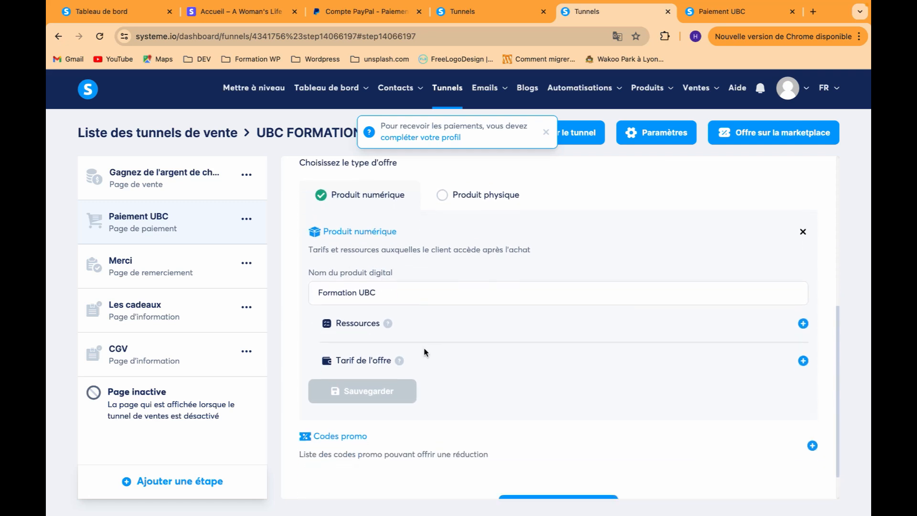
pyautogui.click(804, 362)
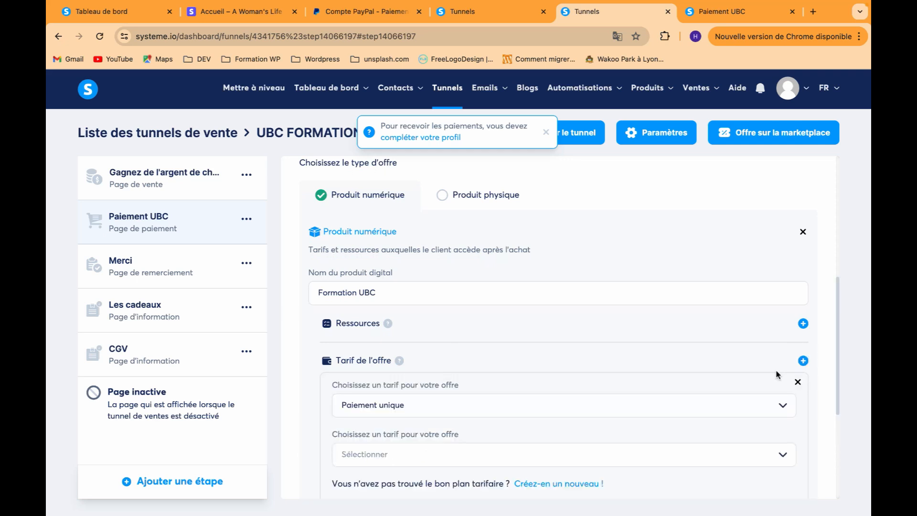
pyautogui.scroll(-1, 778, 375)
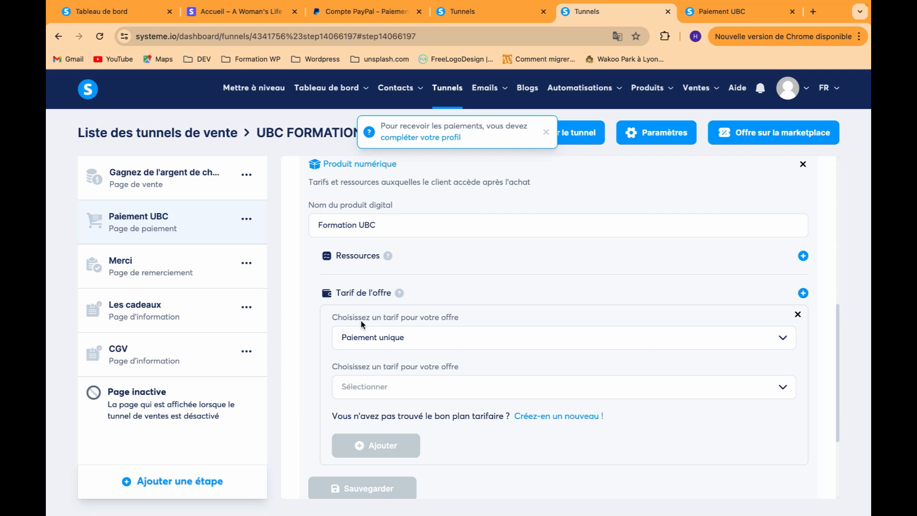
pyautogui.click(427, 391)
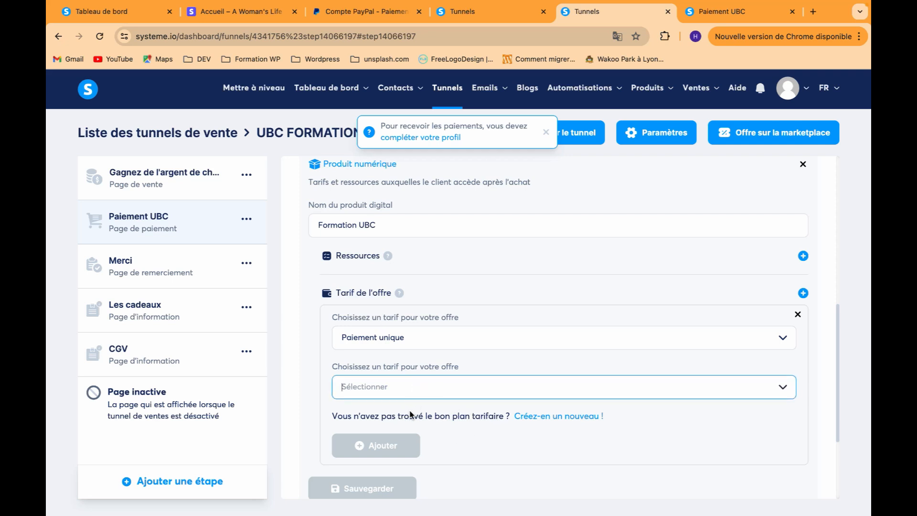
pyautogui.click(532, 417)
pyautogui.click(451, 351)
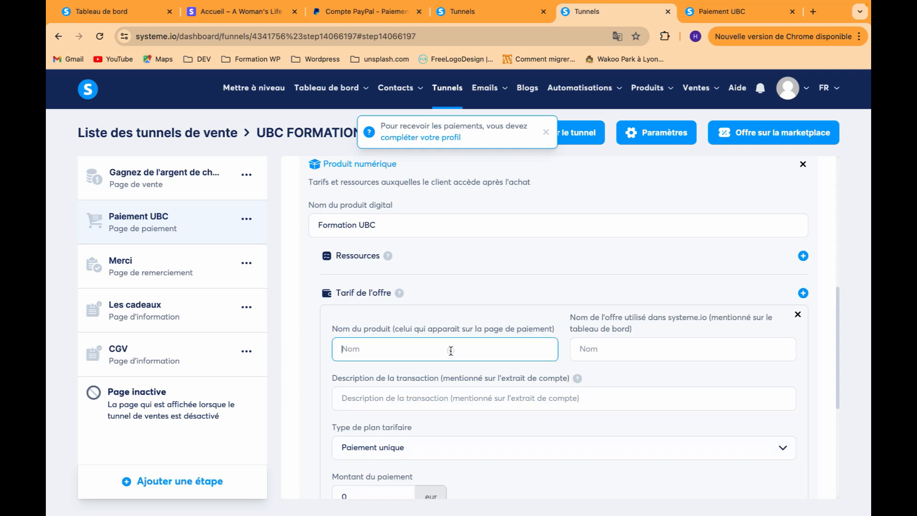
# Name the price plan's product on the payment page "Formation UBC + Bonus", reusing the digital product's name.
pyautogui.tripleClick(333, 224)
pyautogui.hotkey('ctrl', 'c')
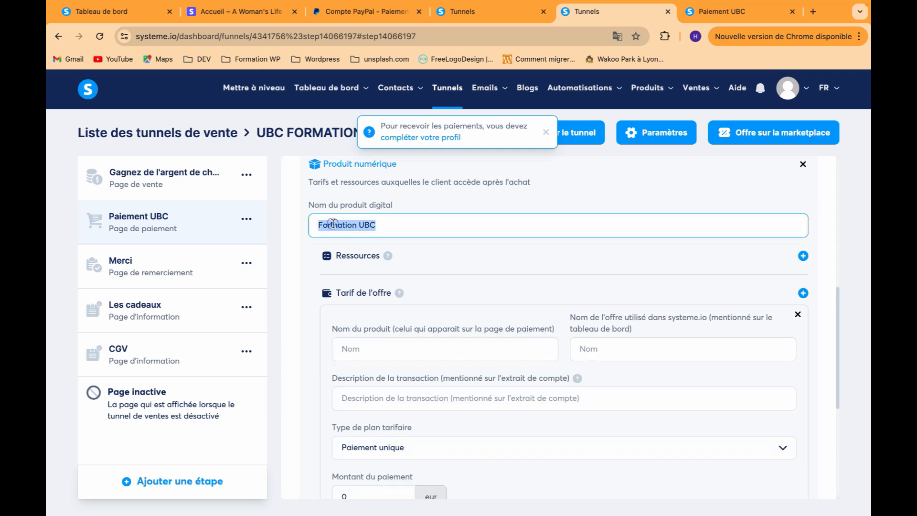
pyautogui.click(392, 345)
pyautogui.hotkey('ctrl', 'v')
pyautogui.hotkey('ctrl', 'v')
pyautogui.hotkey('shift', 'End')
pyautogui.press('BackSpace')
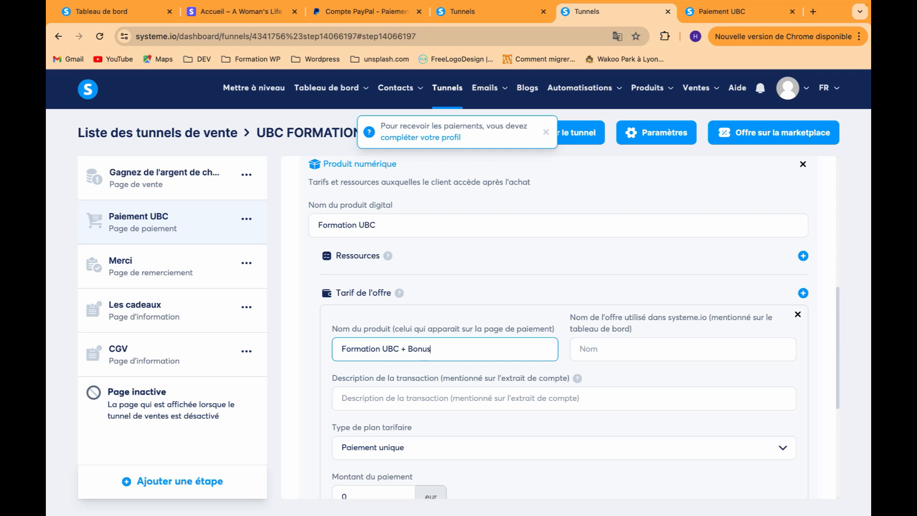
# Copy "Formation UBC + Bonus" into the plan's internal offer name and transaction description.
pyautogui.tripleClick(424, 349)
pyautogui.hotkey('ctrl', 'c')
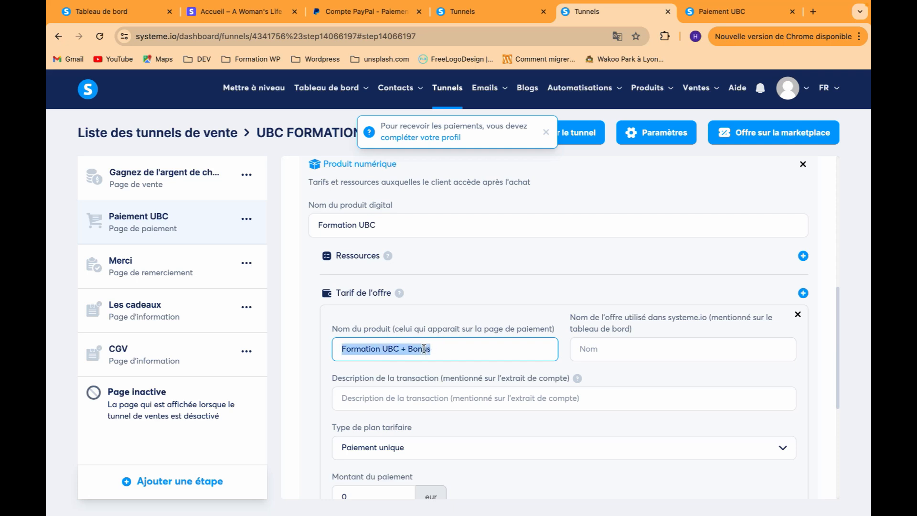
pyautogui.click(585, 354)
pyautogui.hotkey('ctrl', 'v')
pyautogui.click(537, 397)
pyautogui.hotkey('ctrl', 'v')
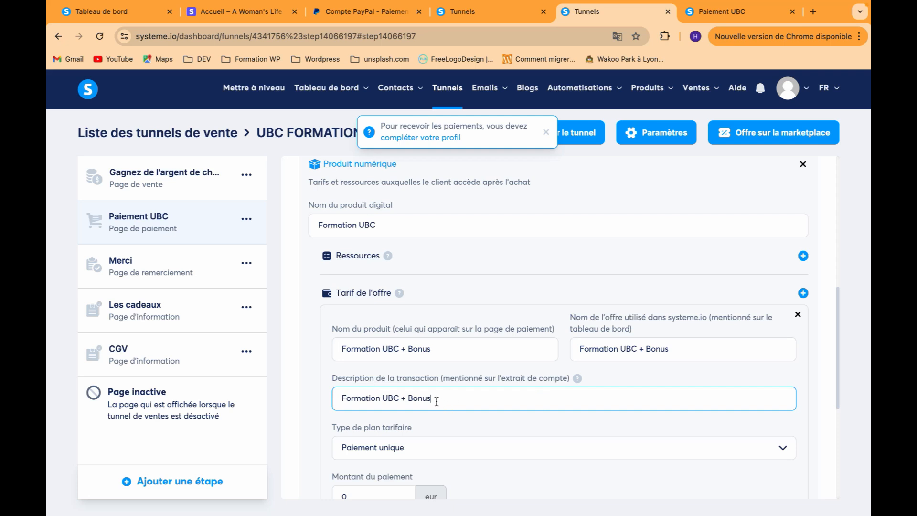
# Set the plan's one-time payment amount to 497 eur and save the price plan and the digital product.
pyautogui.scroll(-2, 520, 418)
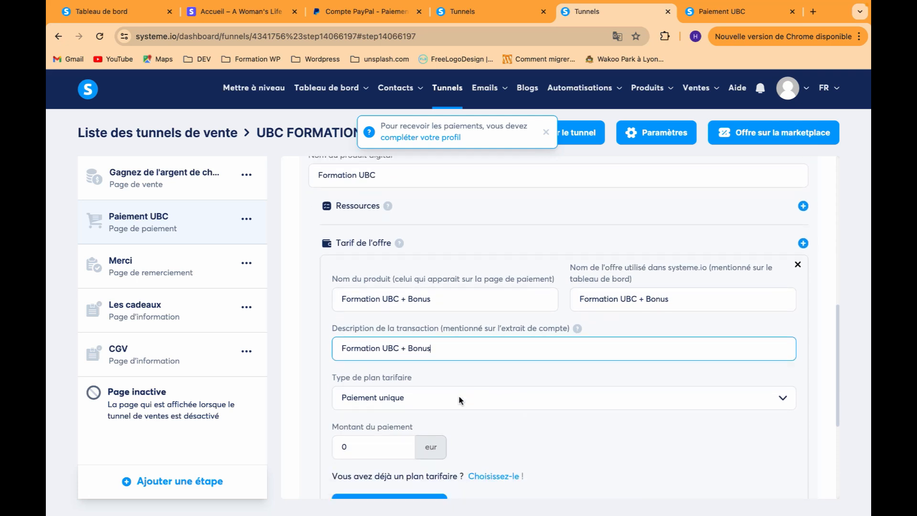
pyautogui.click(364, 446)
pyautogui.doubleClick(364, 445)
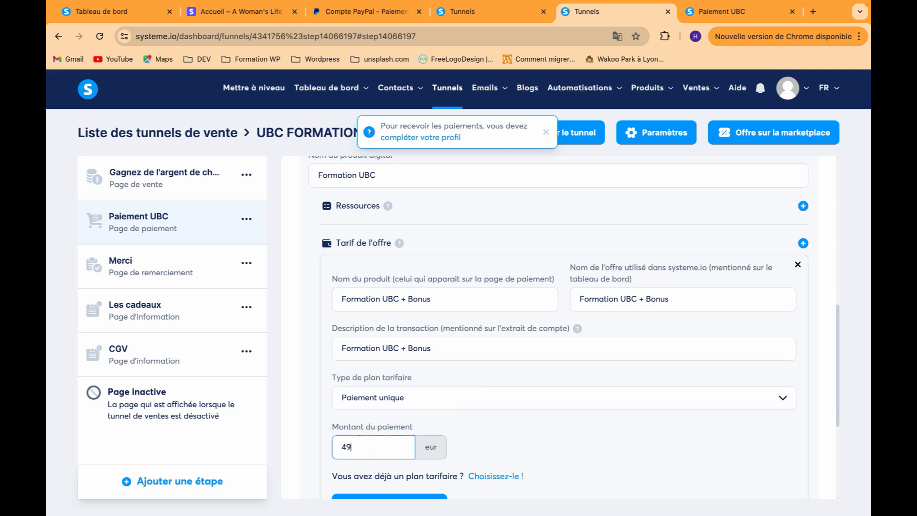
pyautogui.click(463, 447)
pyautogui.scroll(-2, 463, 448)
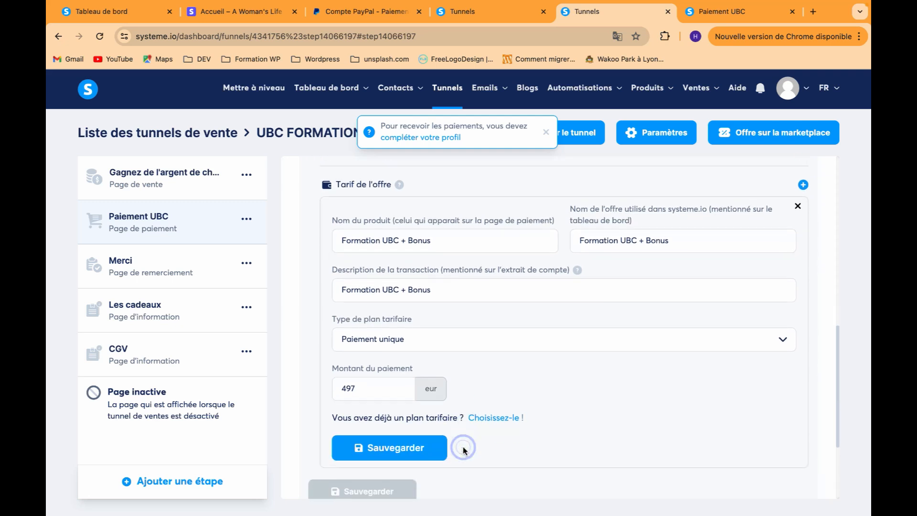
pyautogui.click(425, 455)
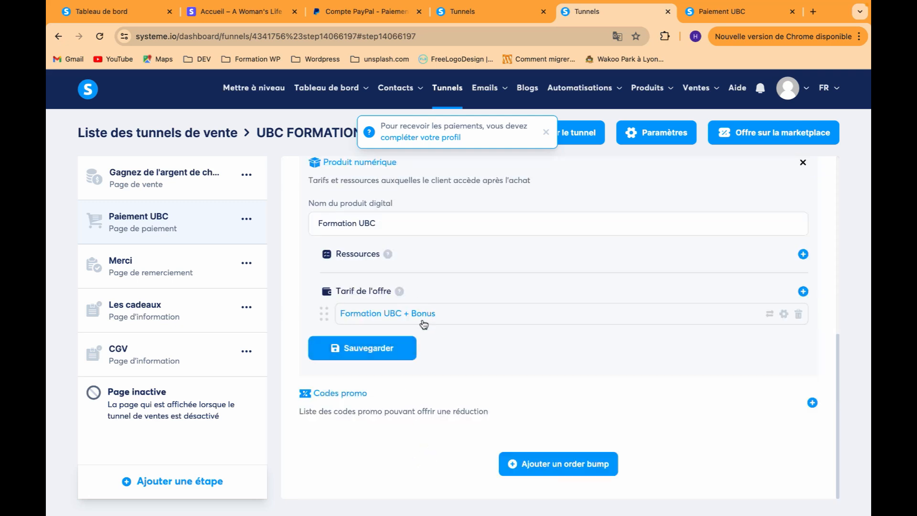
pyautogui.click(407, 344)
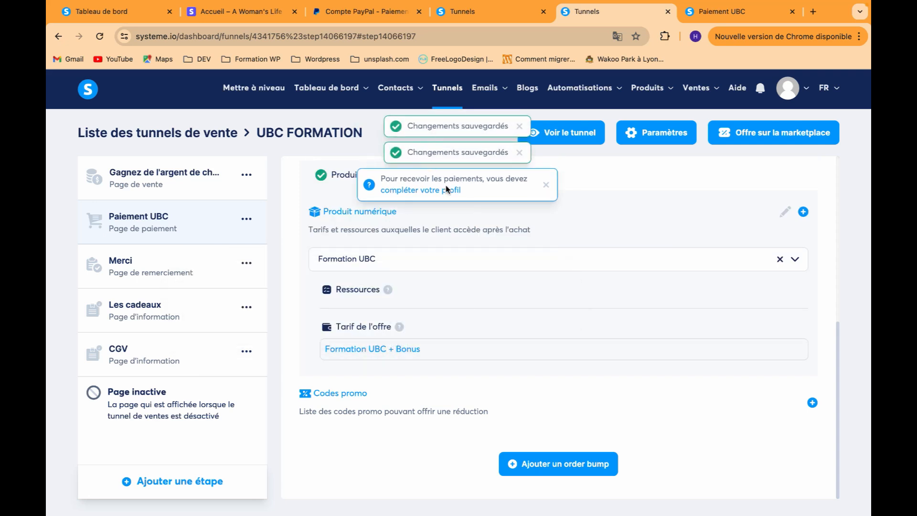
# Open the Paiement UBC page for editing and delete both Tarif de l'offre elements above the payment methods.
pyautogui.scroll(4, 428, 284)
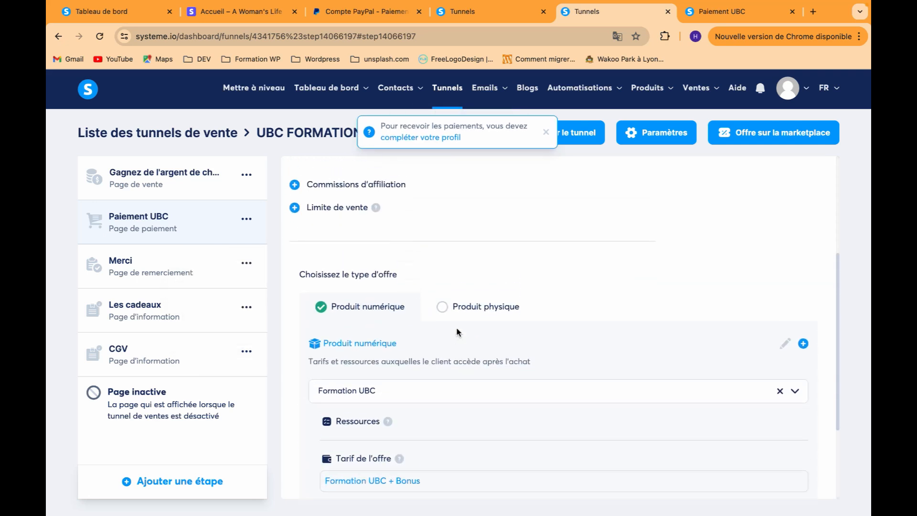
pyautogui.scroll(3, 457, 332)
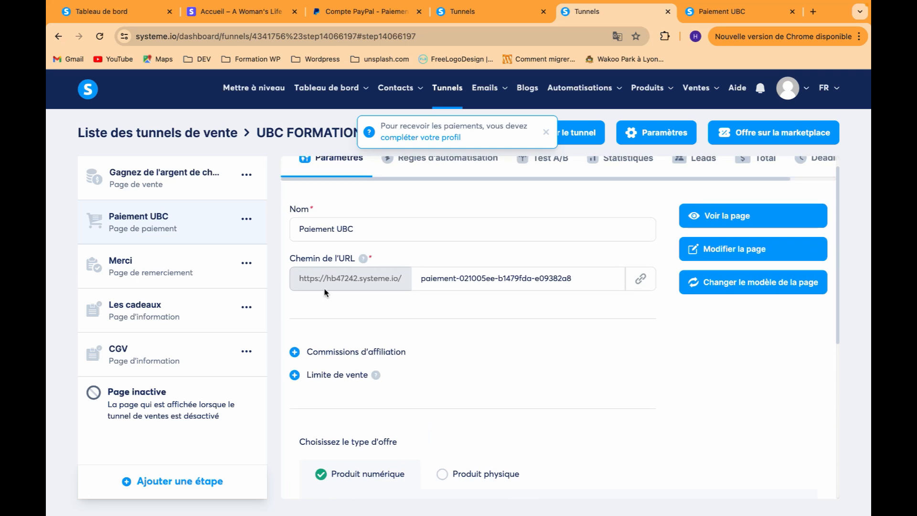
pyautogui.click(710, 248)
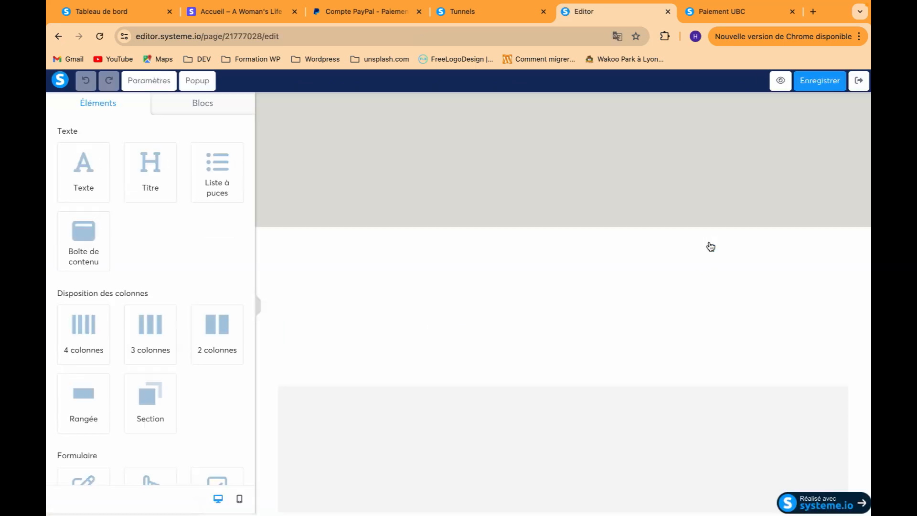
pyautogui.scroll(-4, 695, 271)
pyautogui.scroll(-5, 696, 271)
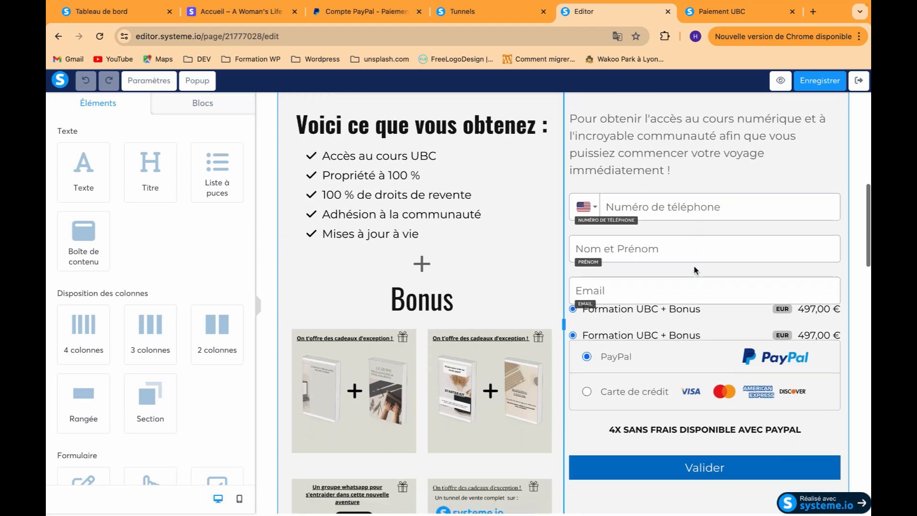
pyautogui.moveTo(720, 324)
pyautogui.click(832, 313)
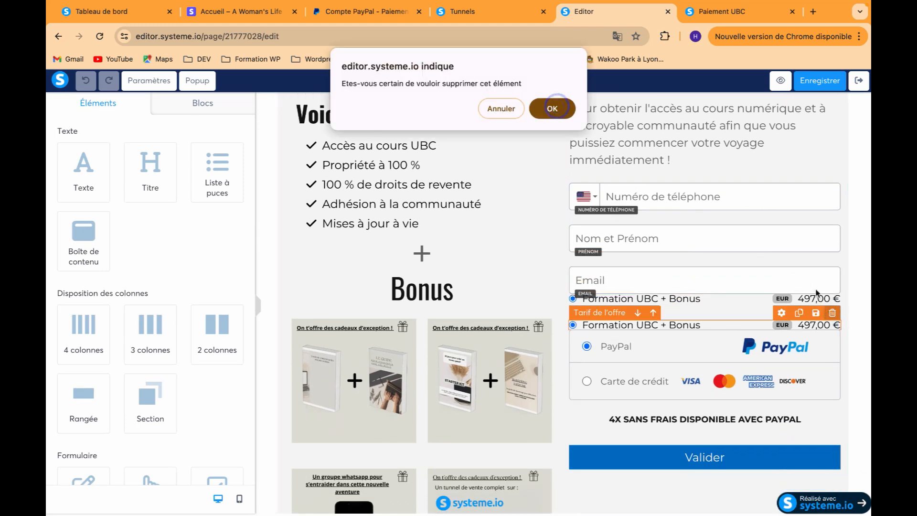
pyautogui.click(552, 109)
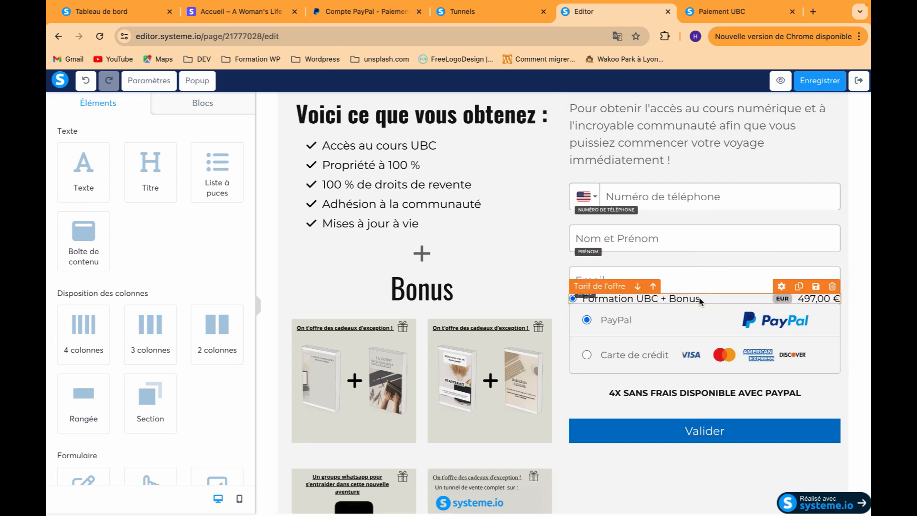
pyautogui.click(833, 288)
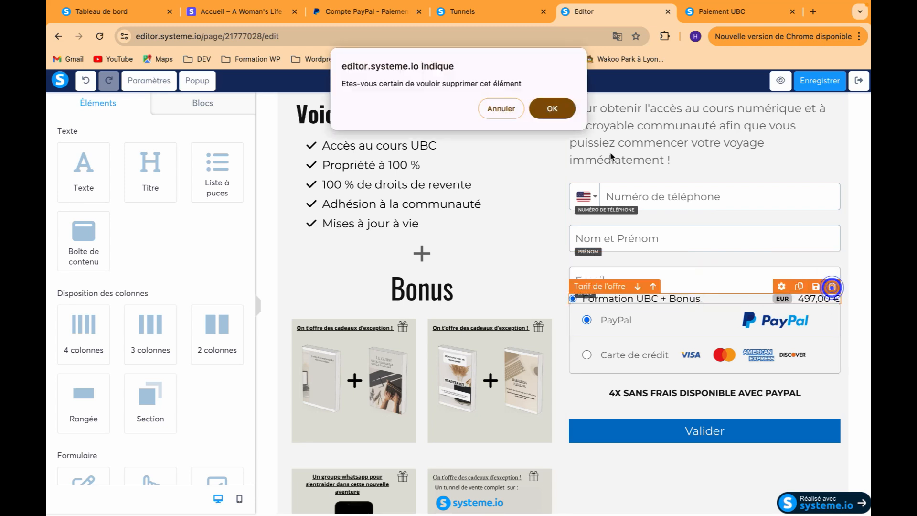
pyautogui.click(552, 107)
# Add a new Tarif de l'offre element between the Email field and the payment methods.
pyautogui.scroll(-3, 158, 249)
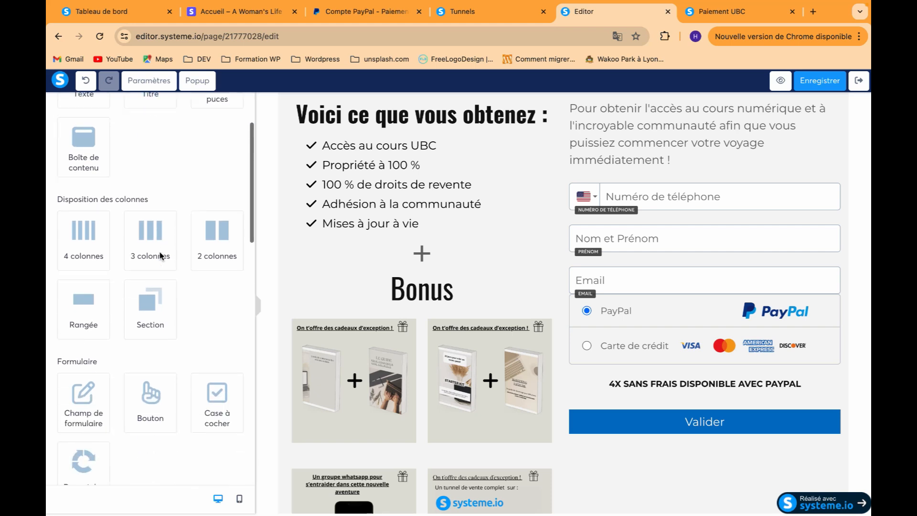
pyautogui.scroll(-5, 130, 347)
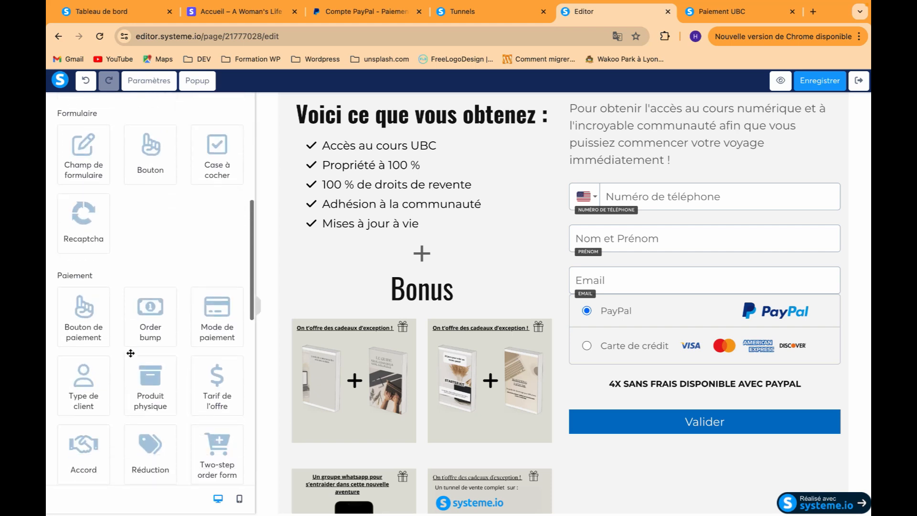
pyautogui.moveTo(212, 339); pyautogui.dragTo(667, 294)
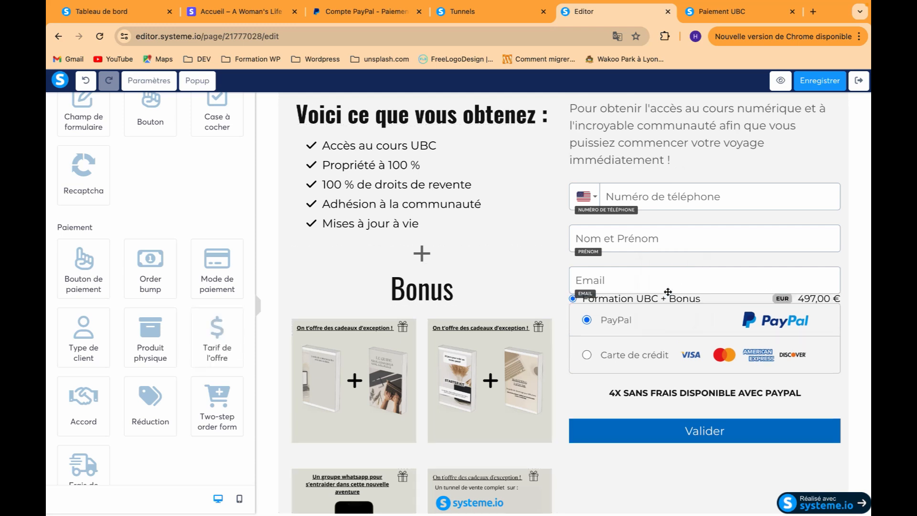
pyautogui.click(660, 485)
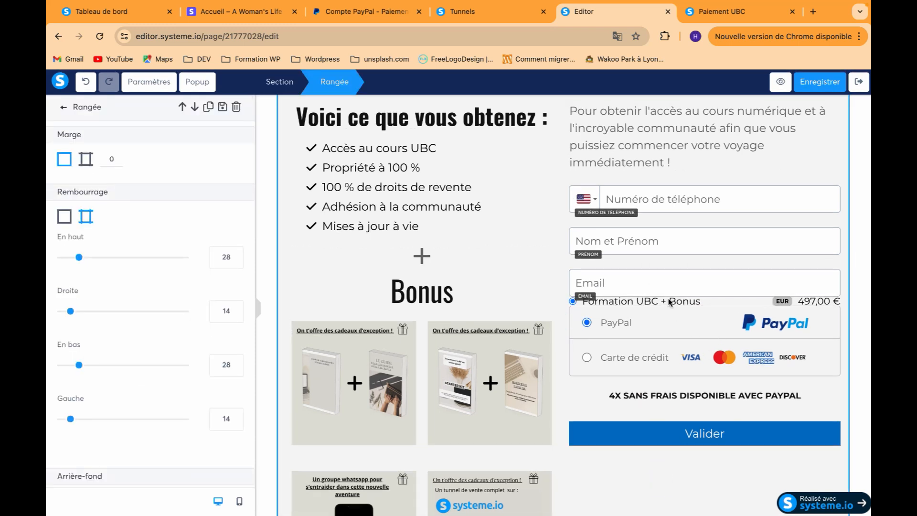
# Set the line height of the offer's price name to 50, save the page and leave the editor.
pyautogui.click(620, 301)
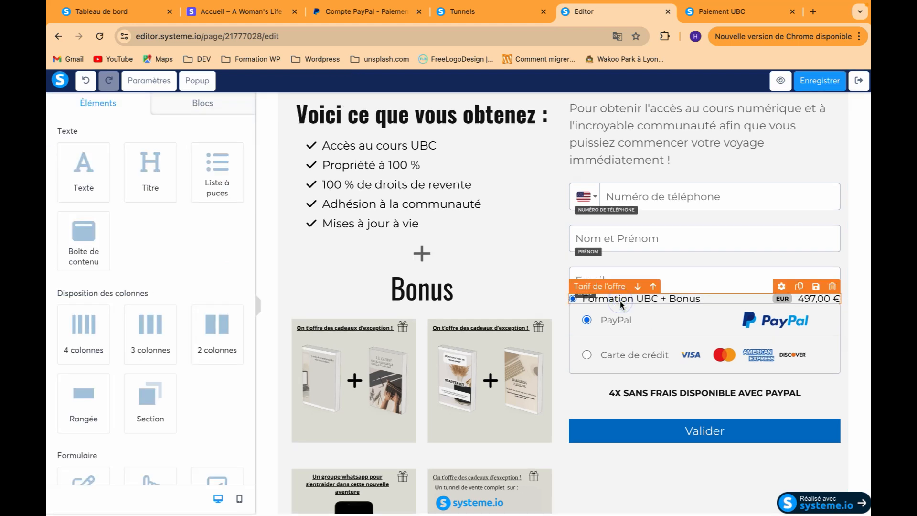
pyautogui.click(608, 286)
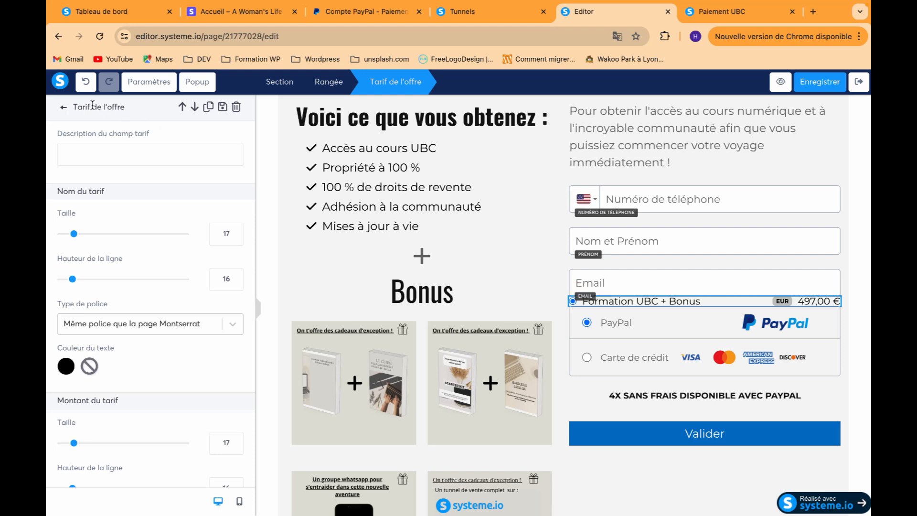
pyautogui.scroll(-1, 182, 282)
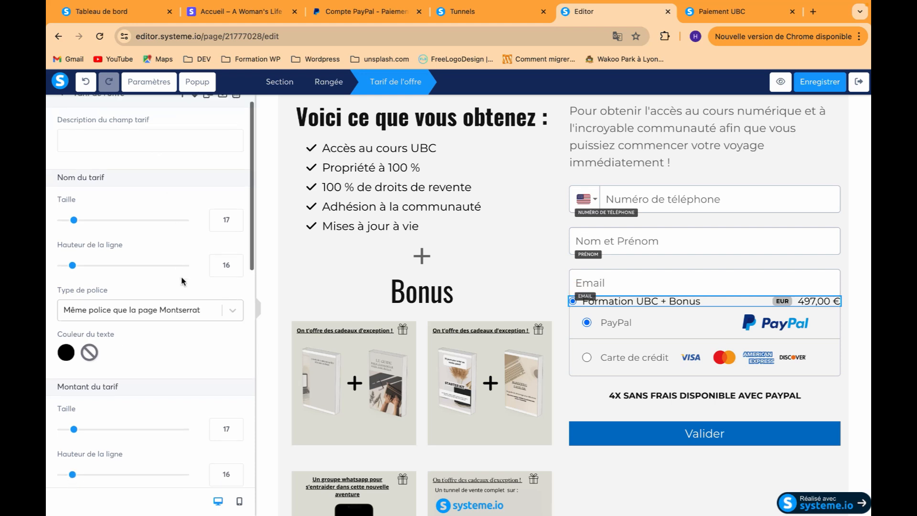
pyautogui.click(234, 250)
pyautogui.click(235, 250)
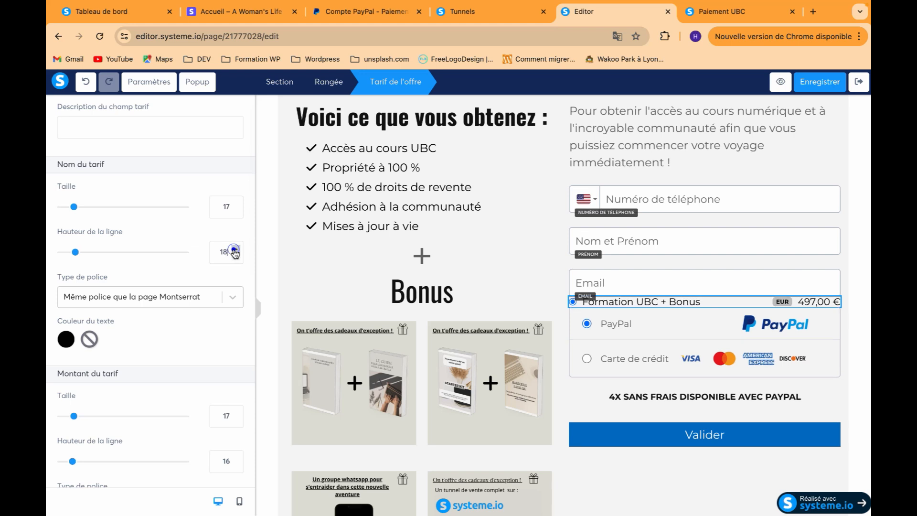
pyautogui.moveTo(76, 254); pyautogui.dragTo(119, 259)
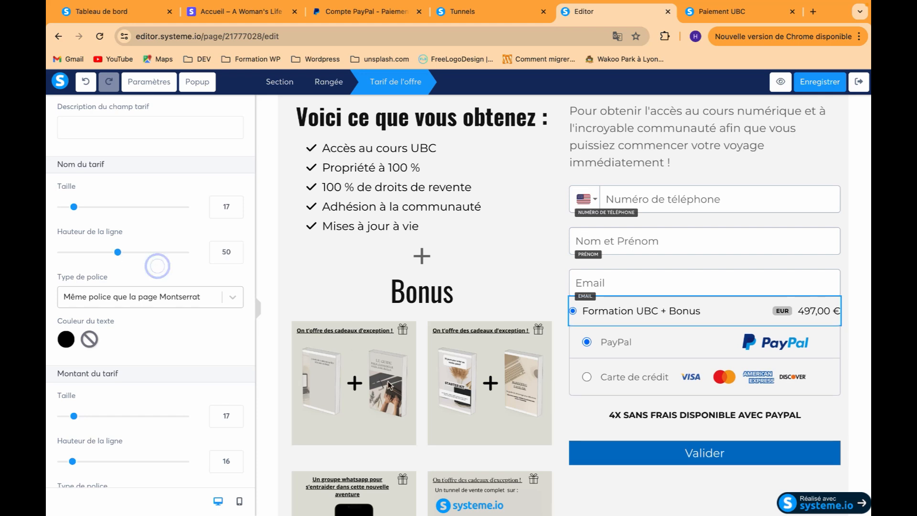
pyautogui.click(562, 352)
pyautogui.click(813, 77)
pyautogui.scroll(-10, 785, 185)
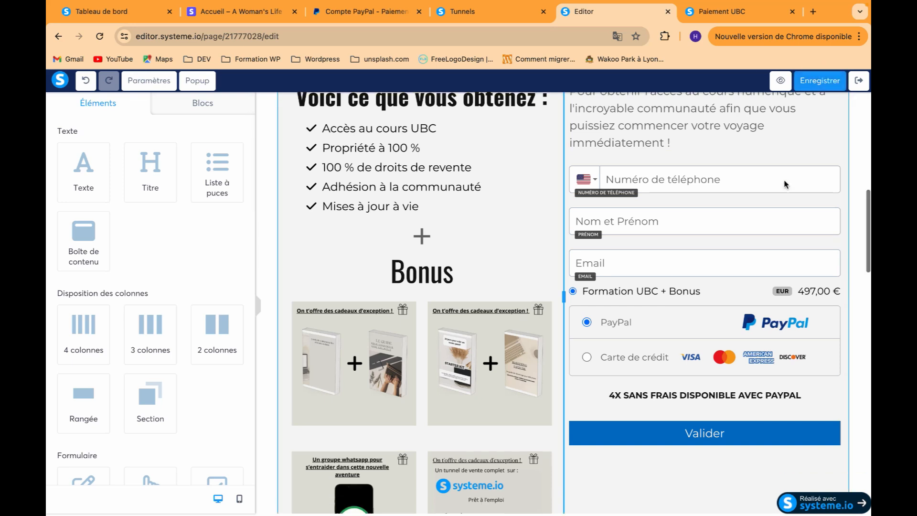
pyautogui.scroll(5, 784, 184)
pyautogui.click(859, 81)
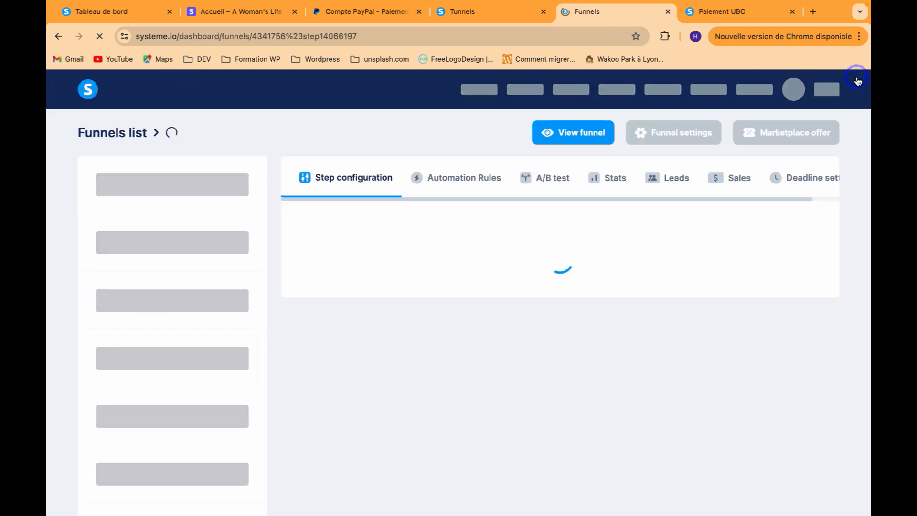
# View the live payment page, check its offer price and order form with PayPal selected, and close it.
pyautogui.click(778, 237)
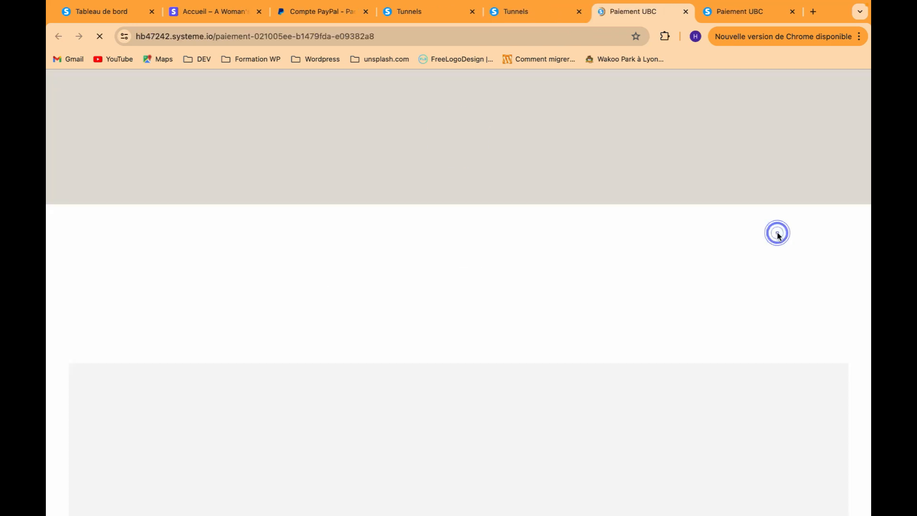
pyautogui.scroll(-2, 745, 292)
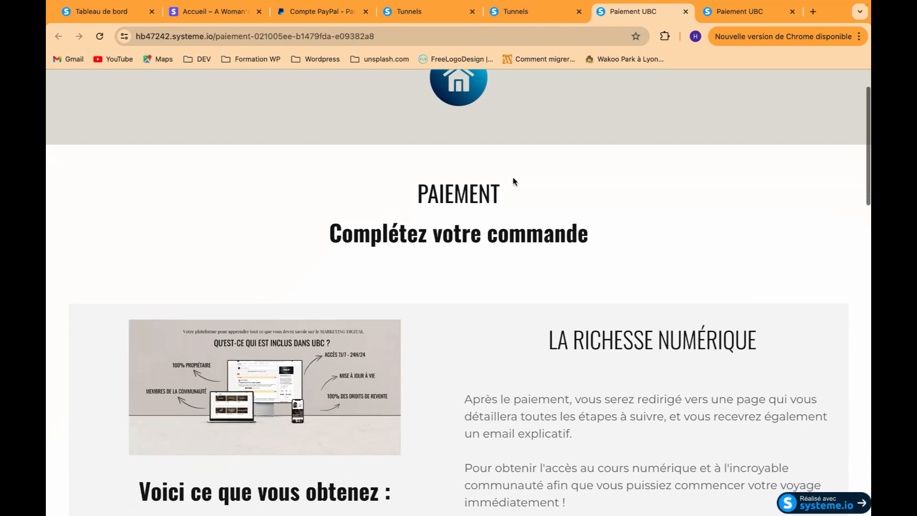
pyautogui.scroll(1, 542, 207)
pyautogui.scroll(-5, 553, 263)
pyautogui.scroll(-3, 563, 272)
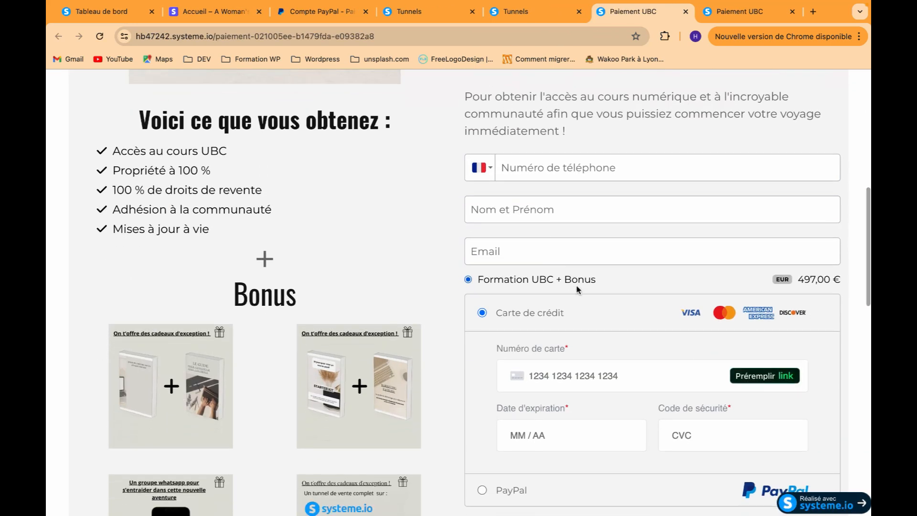
pyautogui.scroll(-2, 591, 359)
pyautogui.click(575, 446)
pyautogui.scroll(-4, 575, 444)
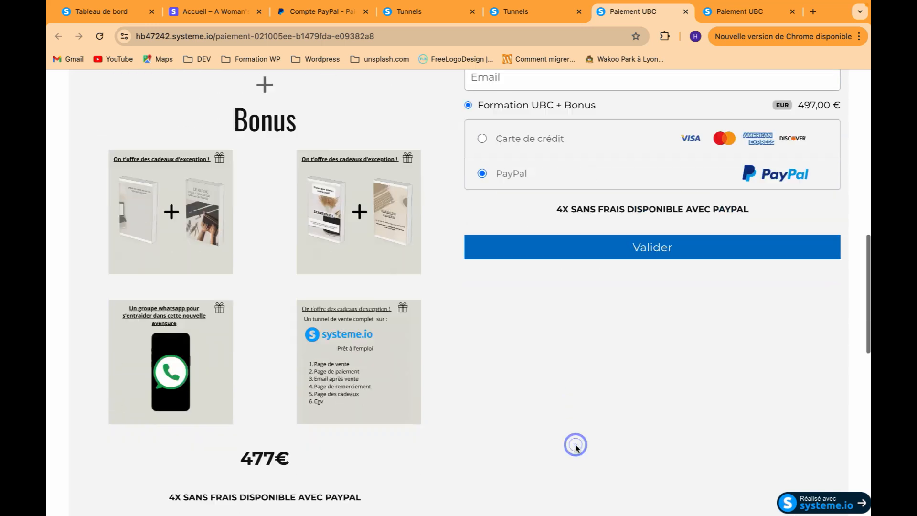
pyautogui.scroll(1, 574, 430)
pyautogui.scroll(10, 566, 410)
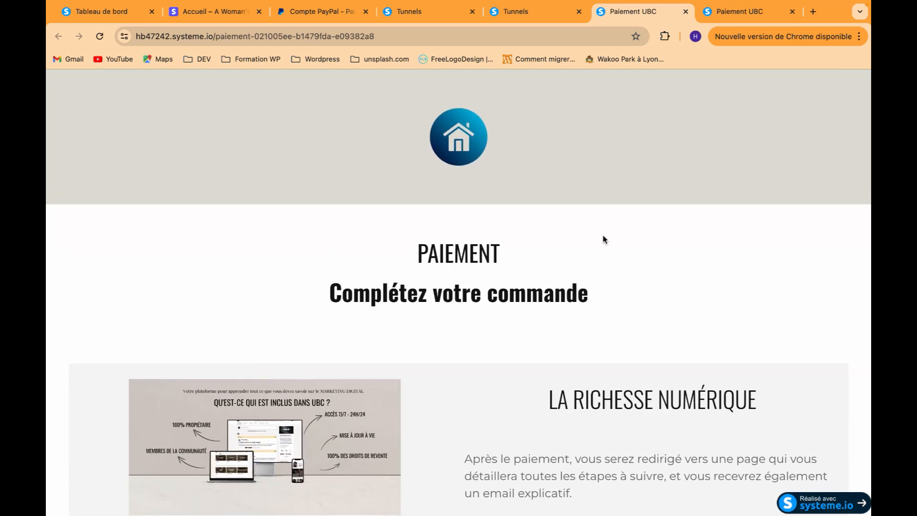
pyautogui.click(685, 12)
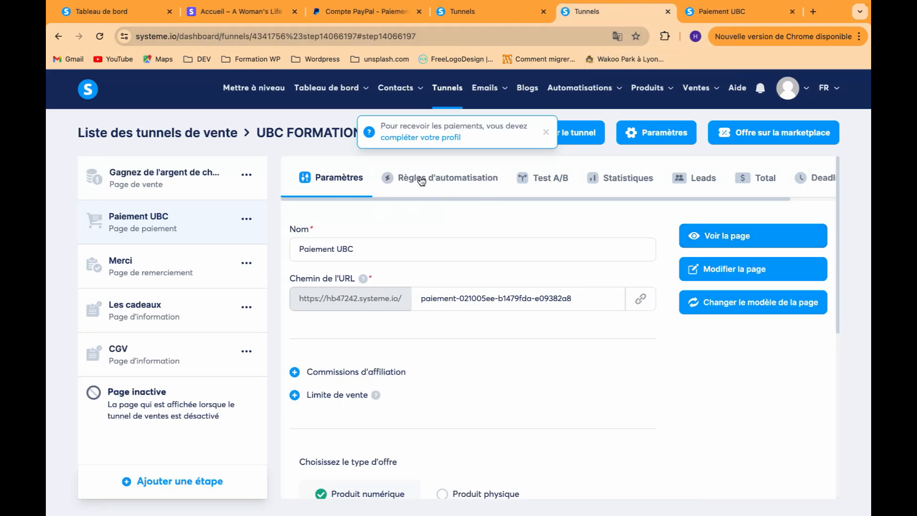
# Create an automation rule for the Paiement UBC step with the Nouvelle vente trigger.
pyautogui.click(421, 179)
pyautogui.scroll(-1, 533, 393)
pyautogui.scroll(1, 534, 430)
pyautogui.click(538, 483)
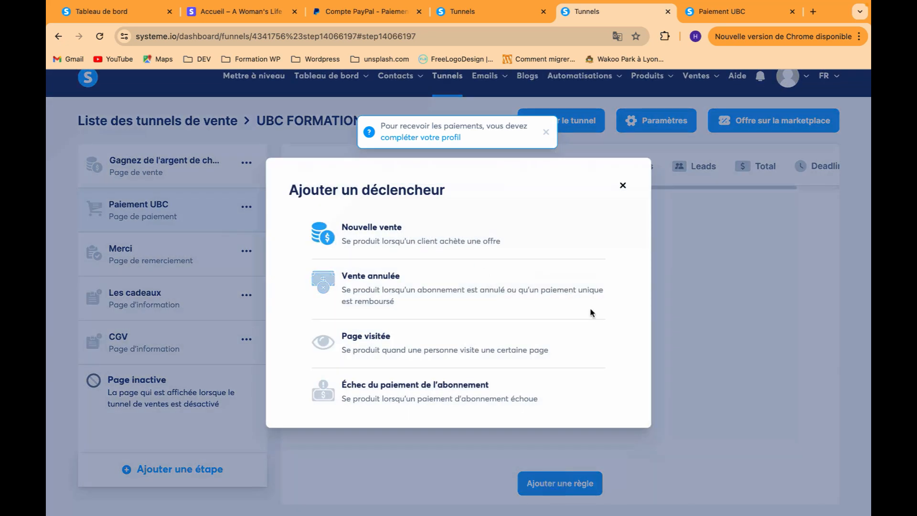
pyautogui.click(623, 184)
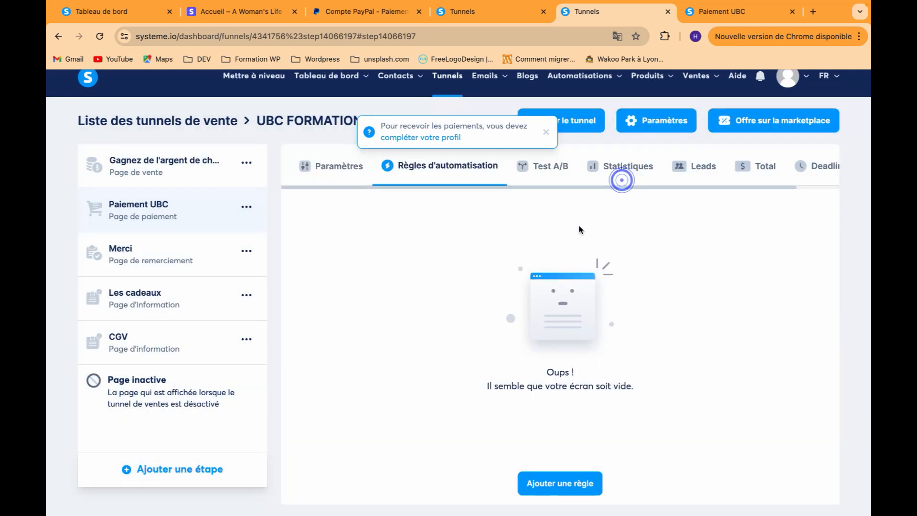
pyautogui.scroll(-1, 568, 477)
pyautogui.scroll(1, 569, 477)
pyautogui.click(568, 477)
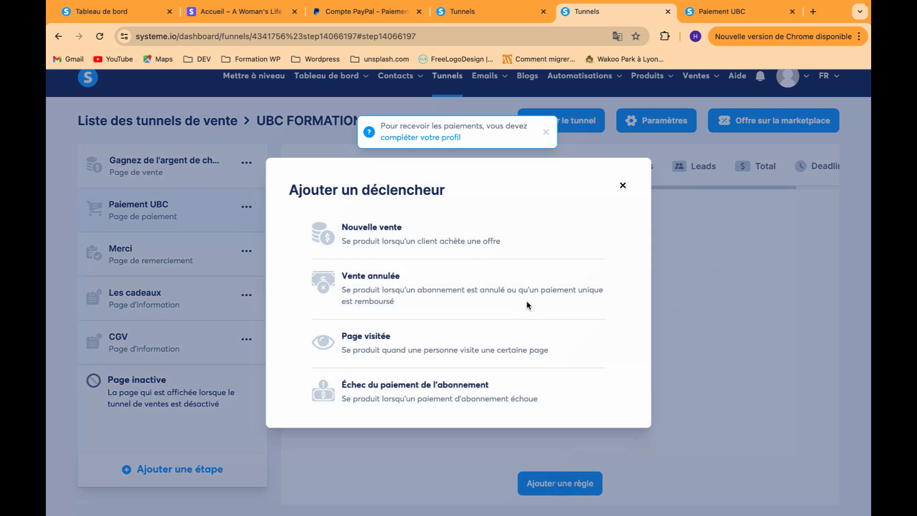
pyautogui.click(468, 238)
pyautogui.click(616, 263)
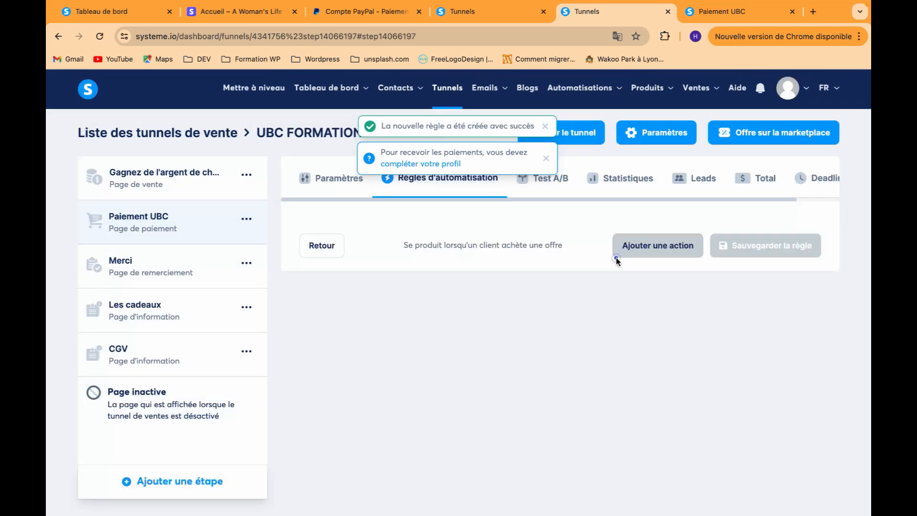
# Add an Envoyer un email action to the sale automation rule and start creating a new email for it.
pyautogui.click(644, 249)
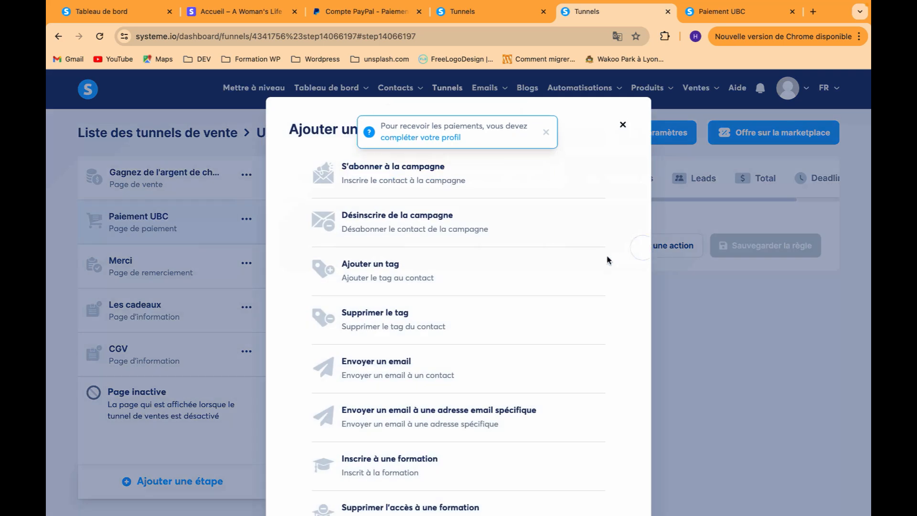
pyautogui.click(403, 372)
pyautogui.click(585, 295)
pyautogui.click(589, 296)
pyautogui.click(588, 295)
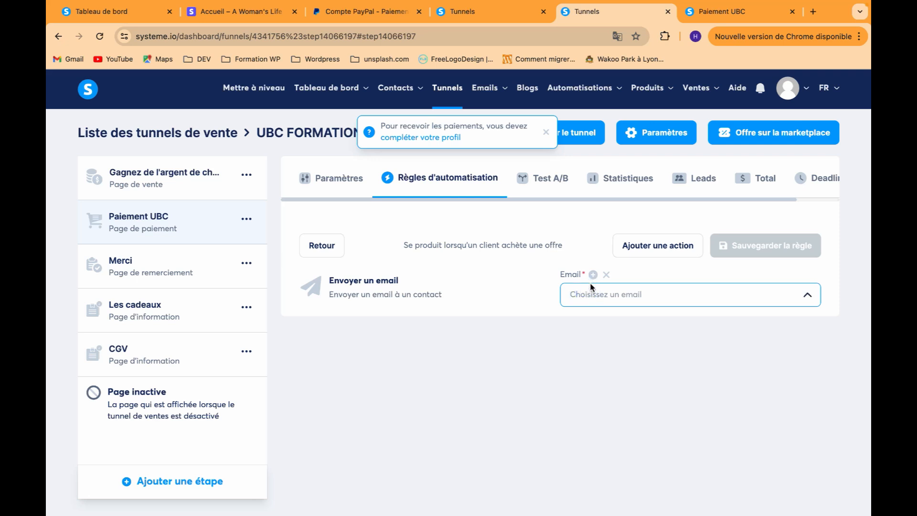
pyautogui.click(593, 274)
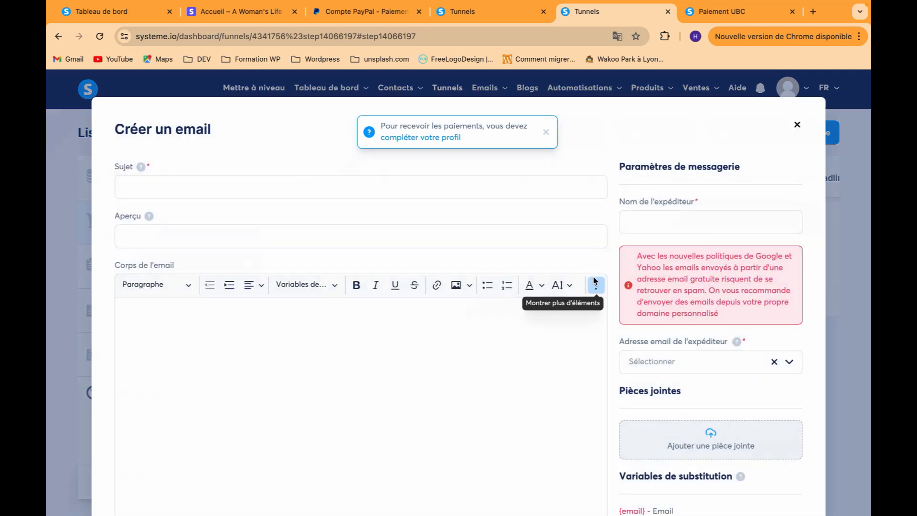
# In the other browser window, view the DMO funnel's Les cadeaux page and open its Exemple mail page de vente document.
pyautogui.click(718, 15)
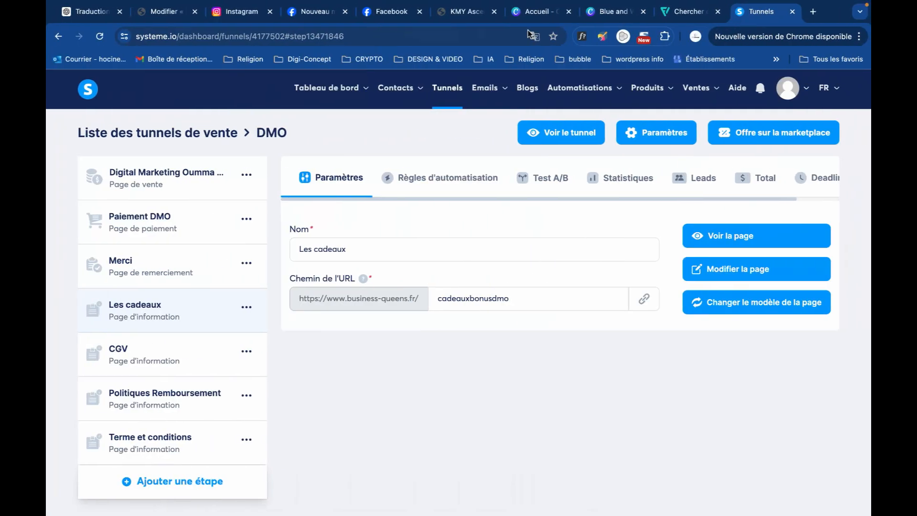
pyautogui.click(707, 240)
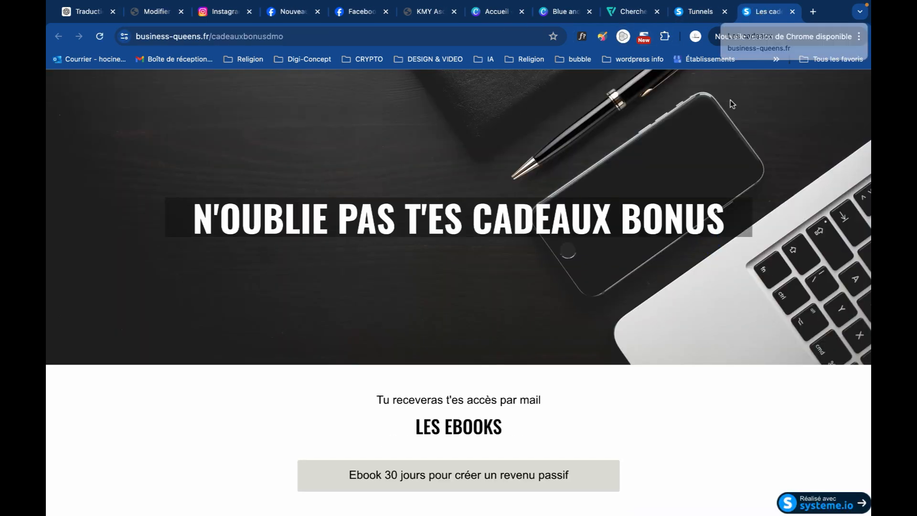
pyautogui.scroll(-1, 731, 104)
pyautogui.scroll(-3, 730, 104)
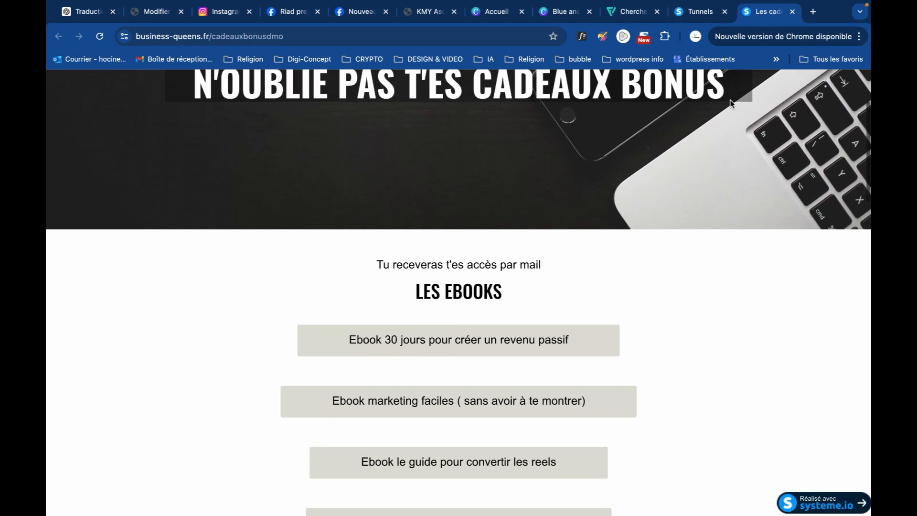
pyautogui.scroll(-1, 725, 204)
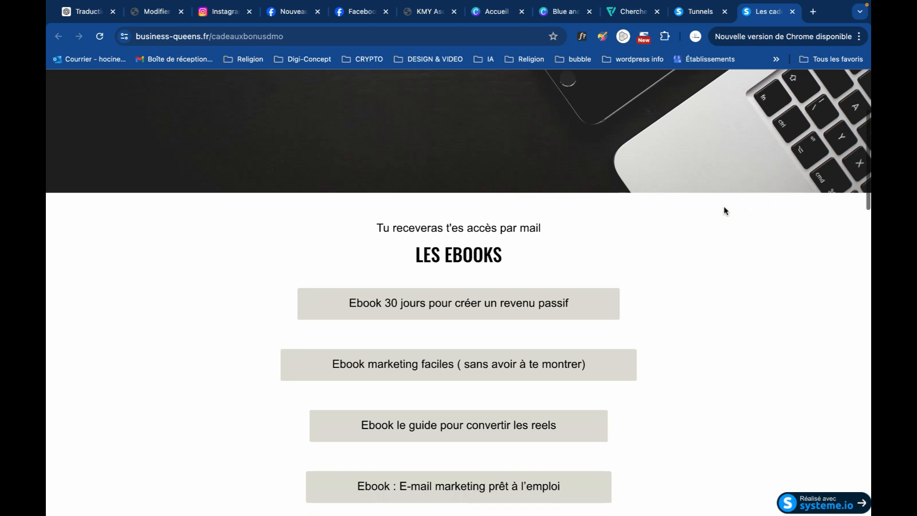
pyautogui.scroll(-3, 725, 205)
pyautogui.scroll(-10, 724, 210)
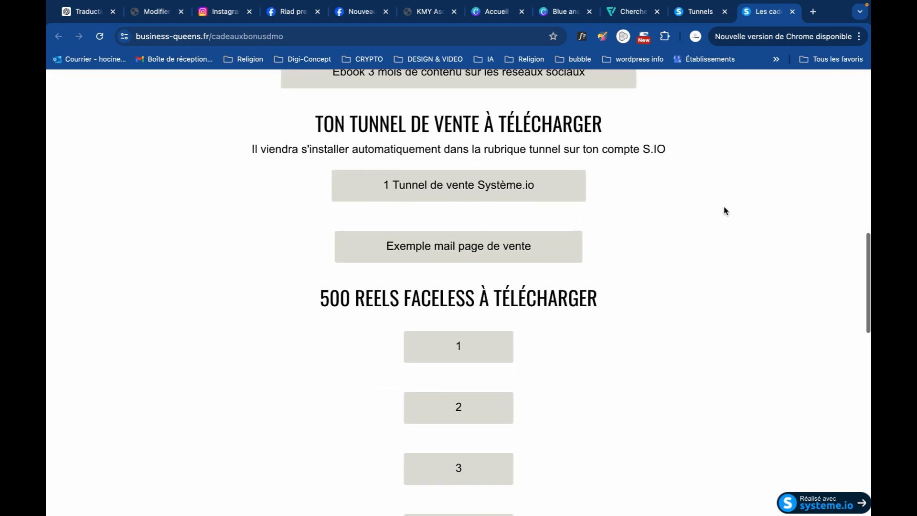
pyautogui.scroll(1, 725, 210)
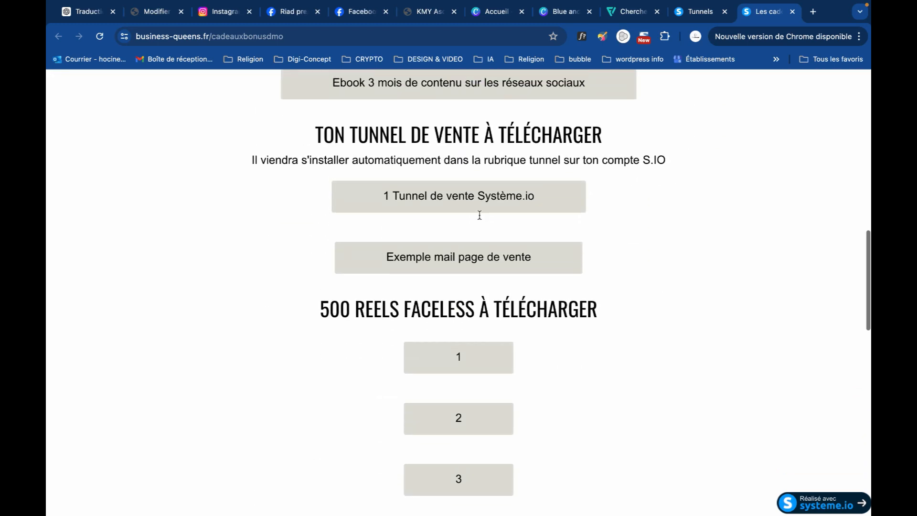
pyautogui.click(453, 267)
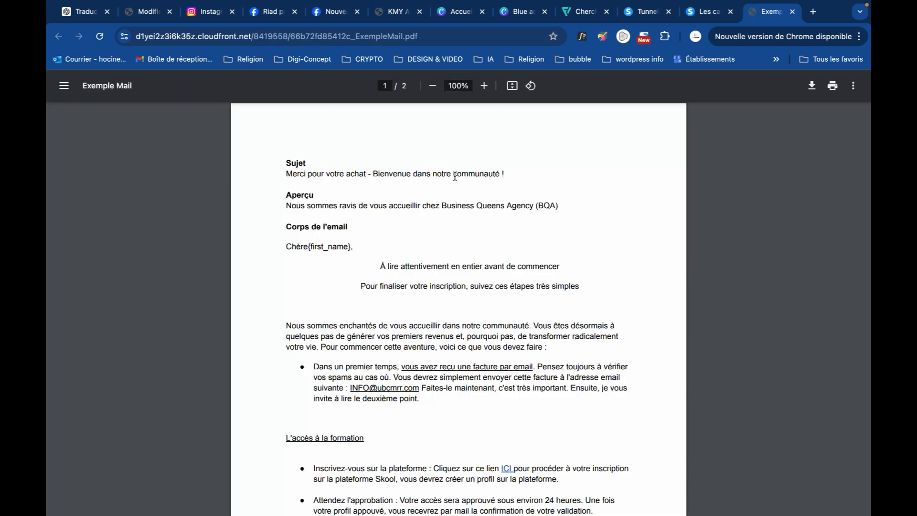
# Copy the example mail's subject, "Merci pour votre achat - Bienvenue dans notre communauté !", into the new email's Sujet.
pyautogui.tripleClick(455, 174)
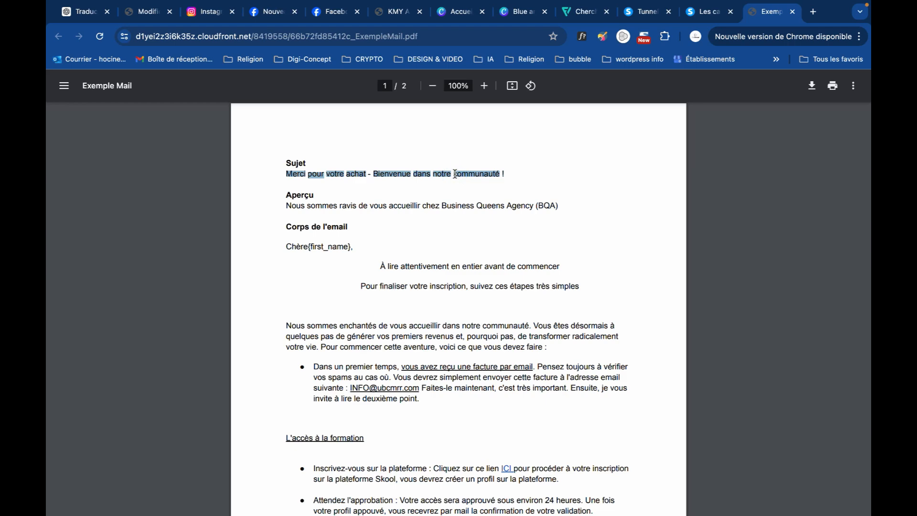
pyautogui.hotkey('ctrl', 'Left')
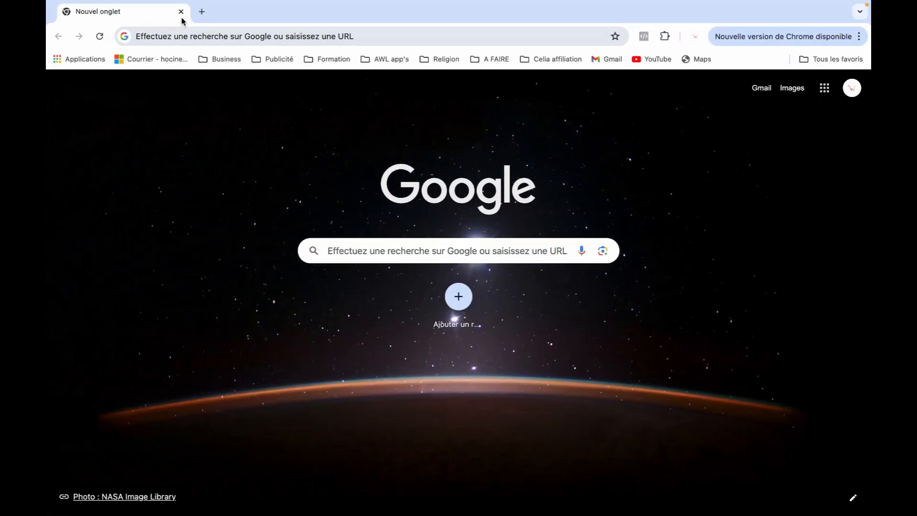
pyautogui.click(180, 13)
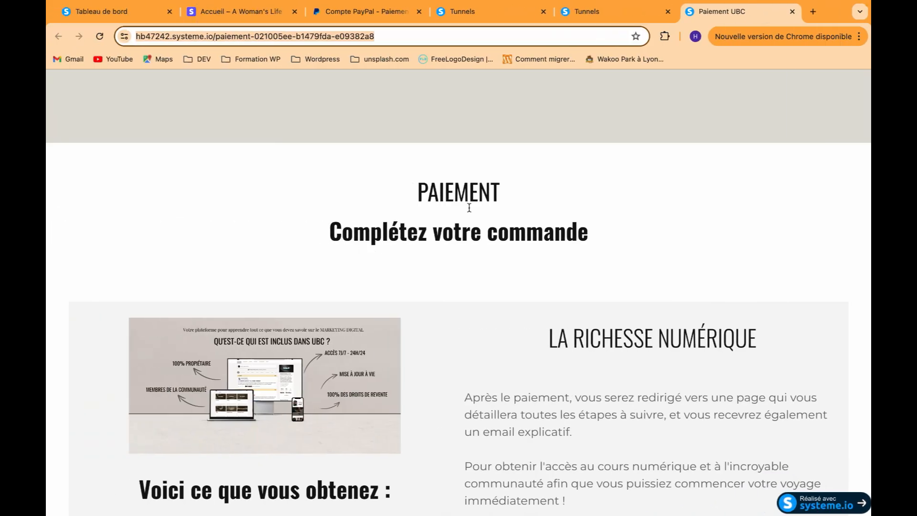
pyautogui.click(592, 16)
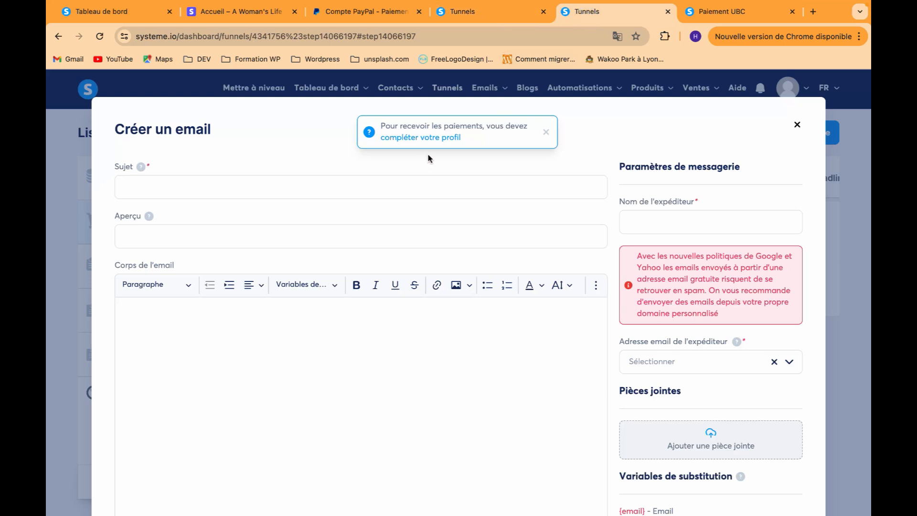
pyautogui.hotkey('ctrl', 'Right')
pyautogui.hotkey('ctrl', 'Left')
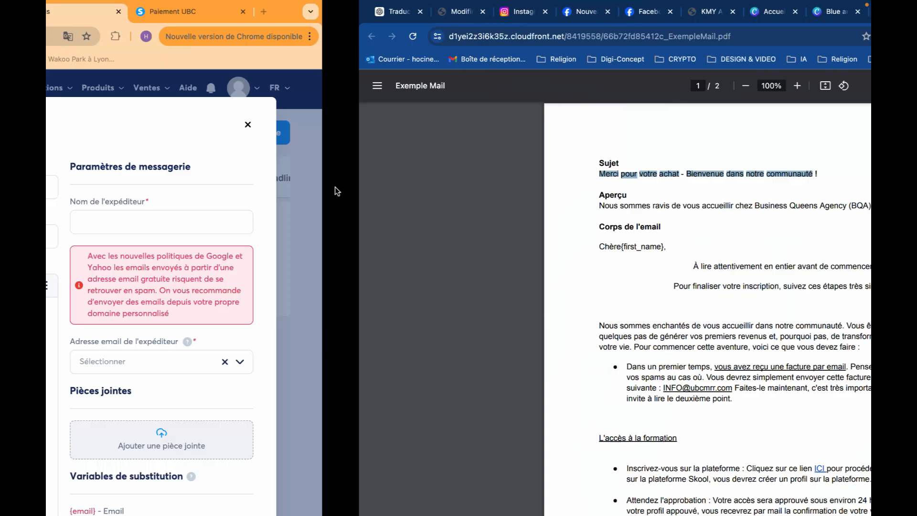
pyautogui.click(276, 188)
pyautogui.write('Merci pour votre achat - Bienvenue dans notre communauté !')
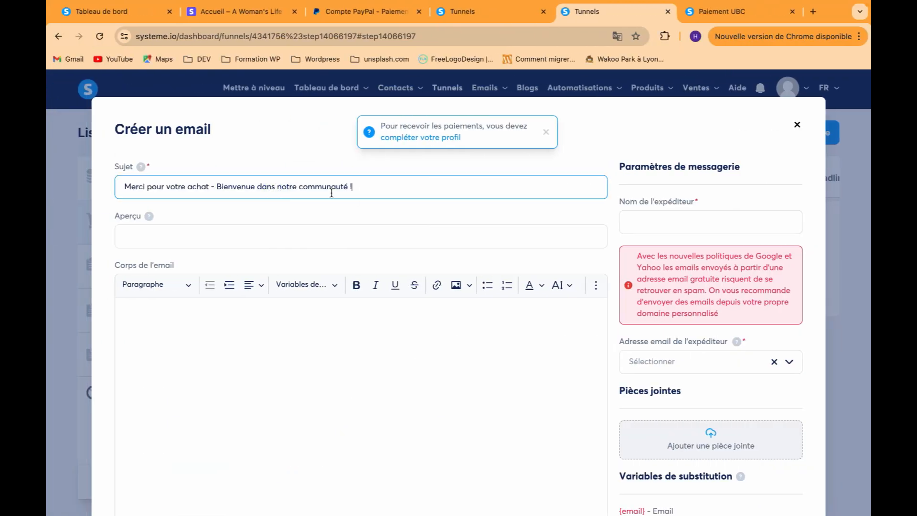
# Copy the example's preview text into Aperçu, replacing the agency name so it reads "Nous sommes ravis de vous accueillir chez HB".
pyautogui.hotkey('ctrl', 'Right')
pyautogui.tripleClick(362, 205)
pyautogui.hotkey('ctrl', 'c')
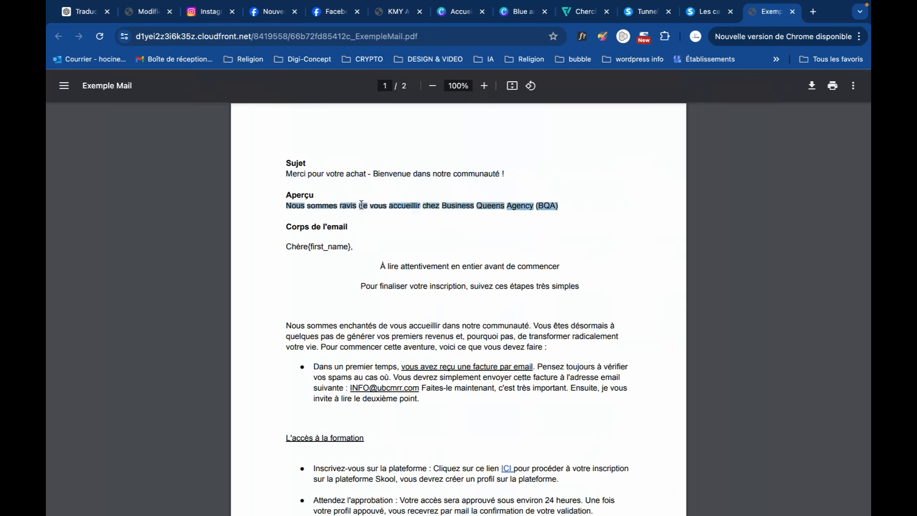
pyautogui.click(272, 236)
pyautogui.hotkey('ctrl', 'v')
pyautogui.moveTo(283, 236); pyautogui.dragTo(408, 234)
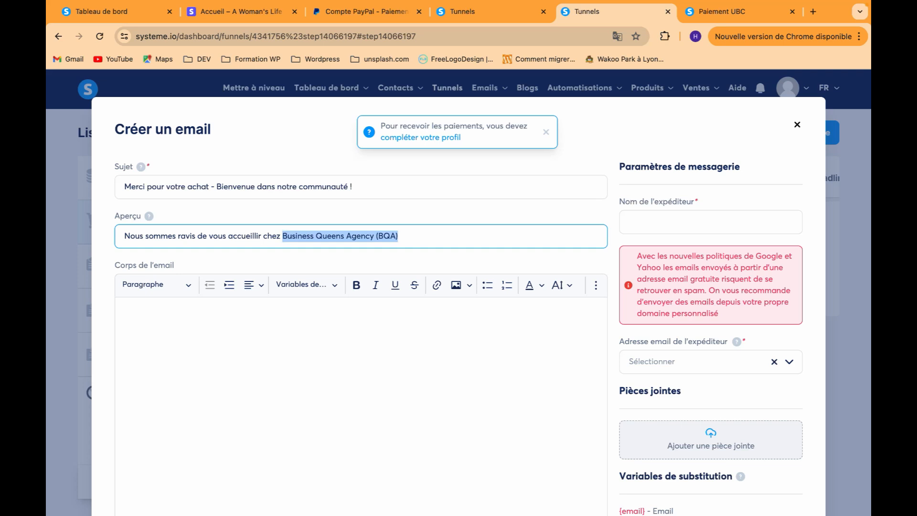
pyautogui.write('HB')
# Select the example mail's body text, starting from the greeting line "Chère{first_name},".
pyautogui.click(393, 264)
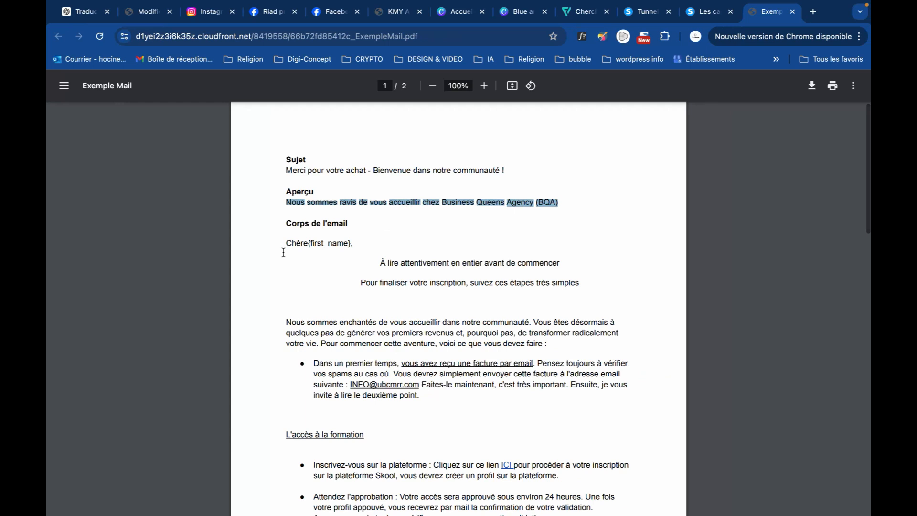
pyautogui.moveTo(283, 242); pyautogui.dragTo(428, 515)
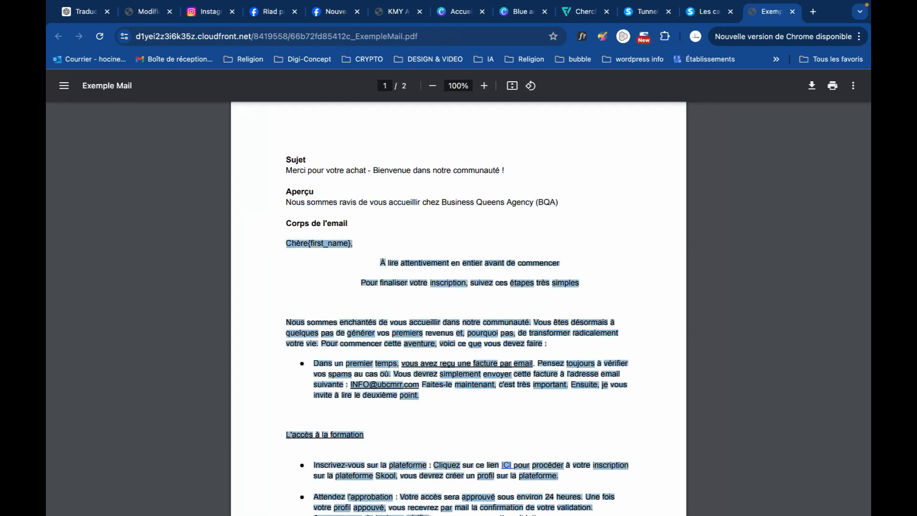
# Copy the email body text from the Exemple Mail PDF and paste it into the body of the systeme.io email.
pyautogui.scroll(-5, 444, 393)
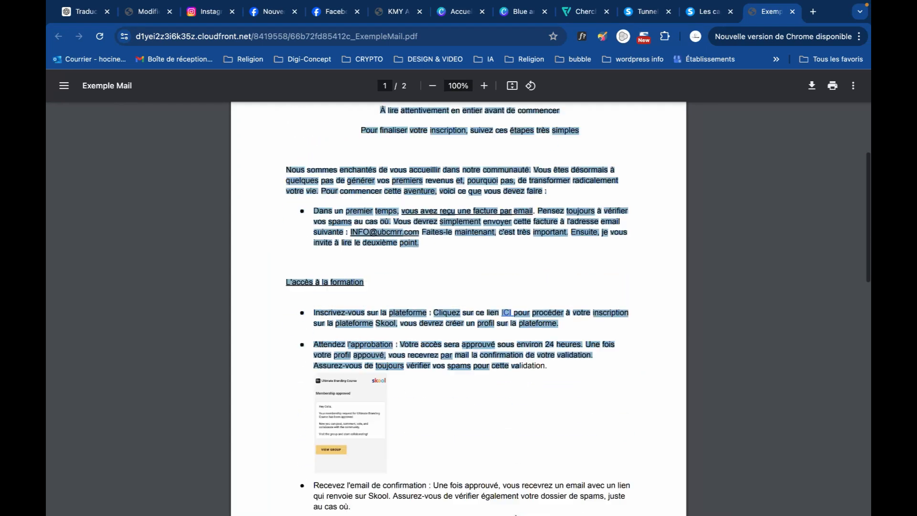
pyautogui.moveTo(443, 392); pyautogui.dragTo(447, 394)
pyautogui.scroll(1, 444, 393)
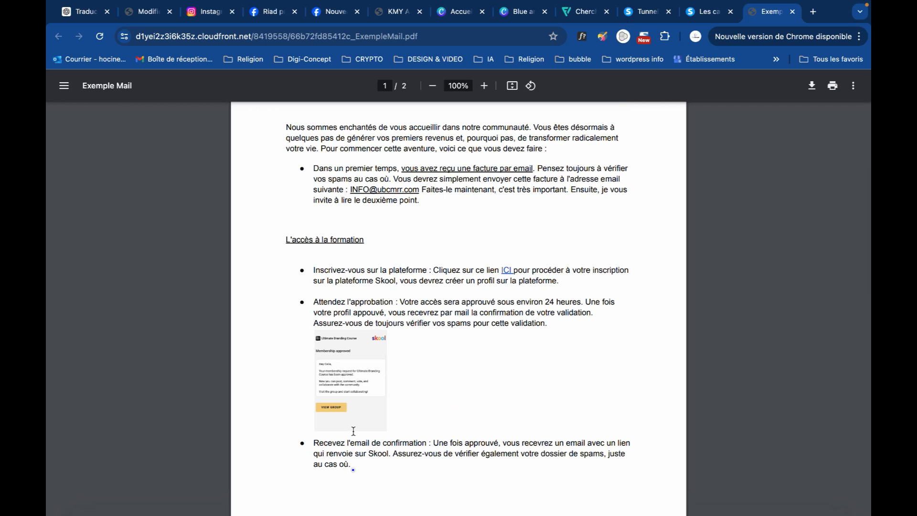
pyautogui.press('super+a')
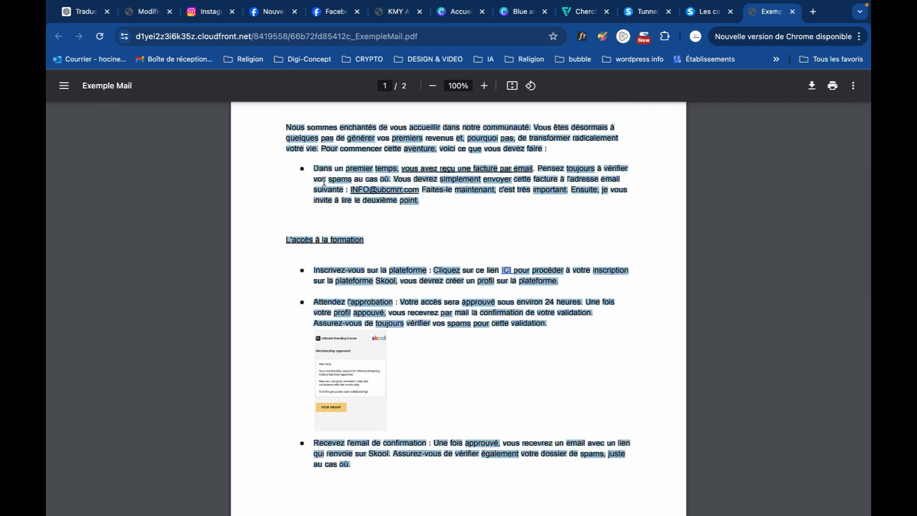
pyautogui.scroll(2, 324, 181)
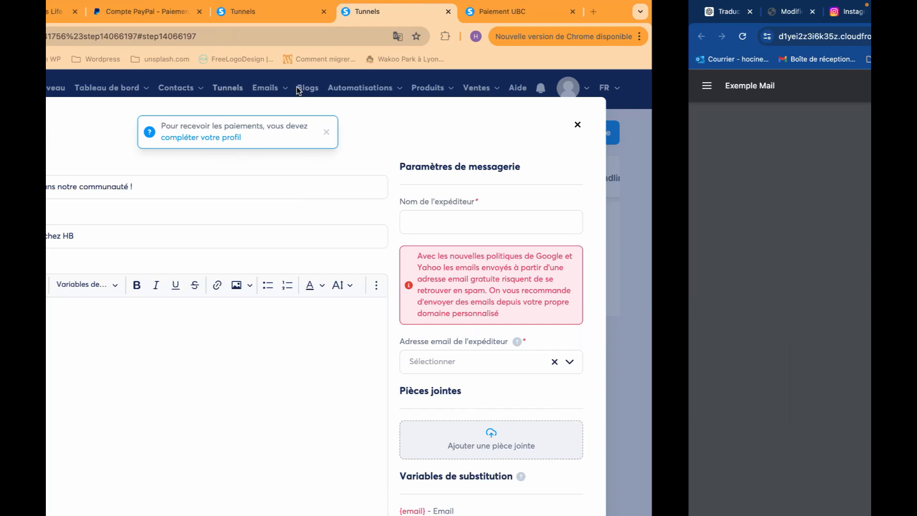
pyautogui.hotkey('ctrl', 'Left')
pyautogui.click(210, 316)
pyautogui.press('super+v')
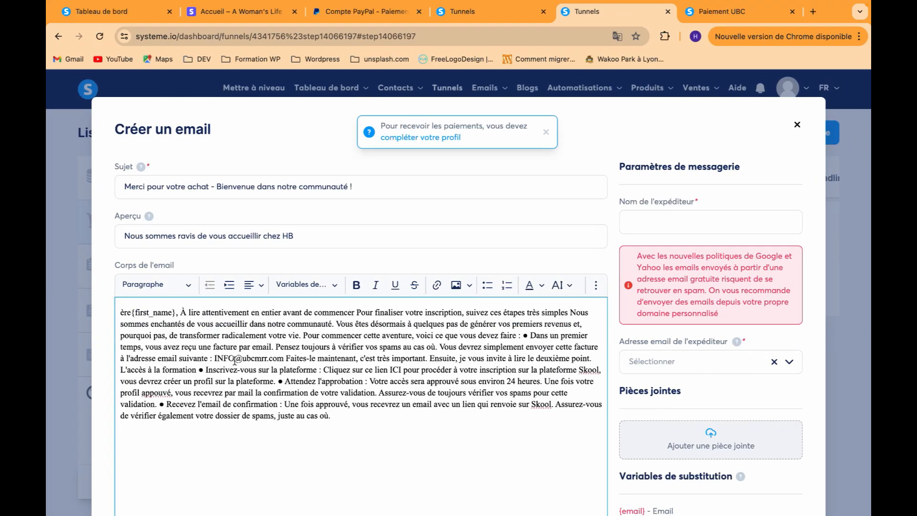
# Complete the greeting as "Chère{first_name}," and put the text that follows it in a new paragraph.
pyautogui.click(119, 308)
pyautogui.write('C')
pyautogui.press('BackSpace')
pyautogui.write('Ch')
pyautogui.click(188, 312)
pyautogui.write(',')
pyautogui.press('Return')
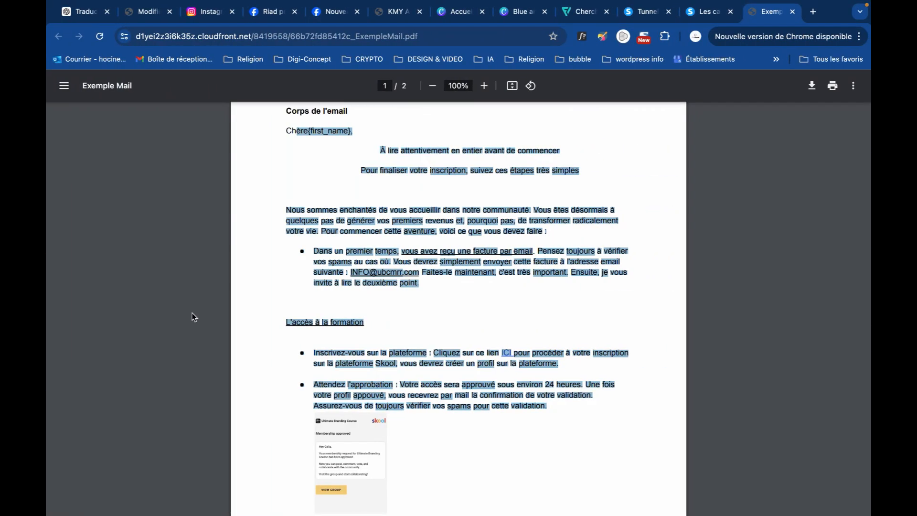
# Try a paragraph break after "Pour finaliser votre inscription," and remove it after comparing the layout with the PDF.
pyautogui.click(383, 283)
pyautogui.hotkey('ctrl', 'Left')
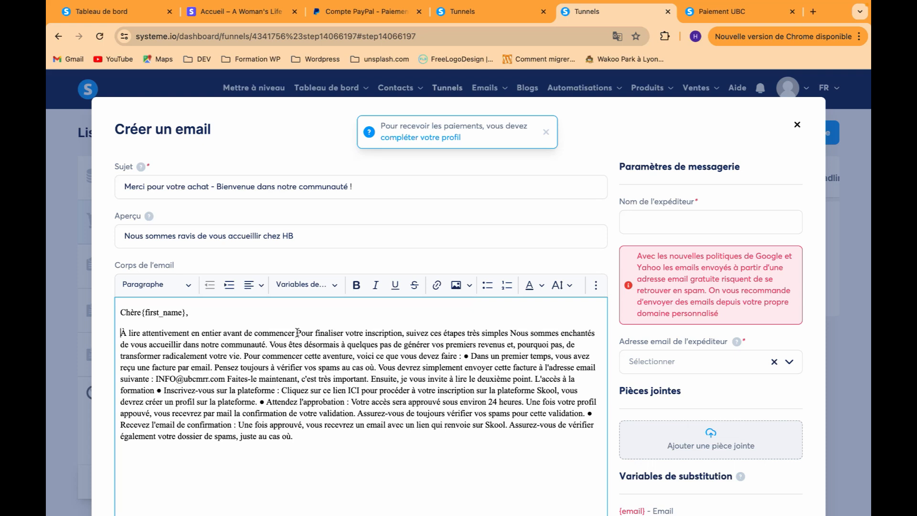
pyautogui.click(406, 332)
pyautogui.press('Return')
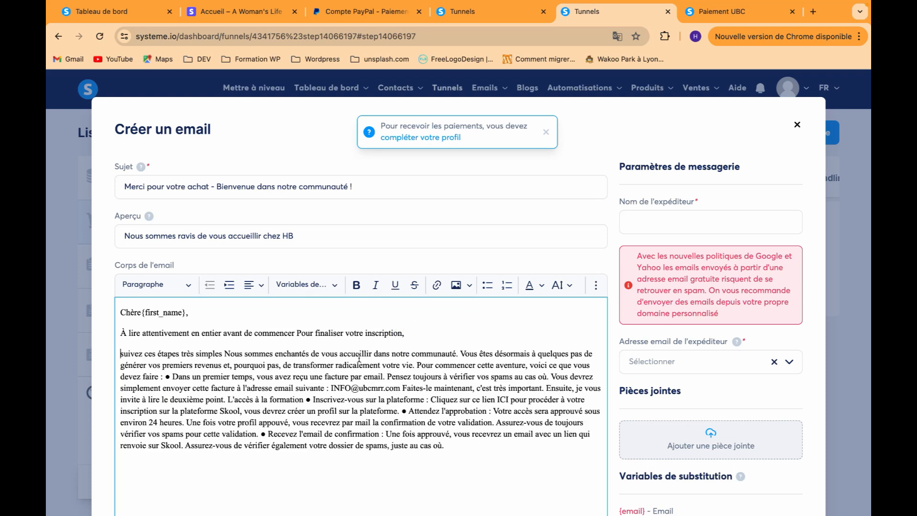
pyautogui.hotkey('ctrl', 'Right')
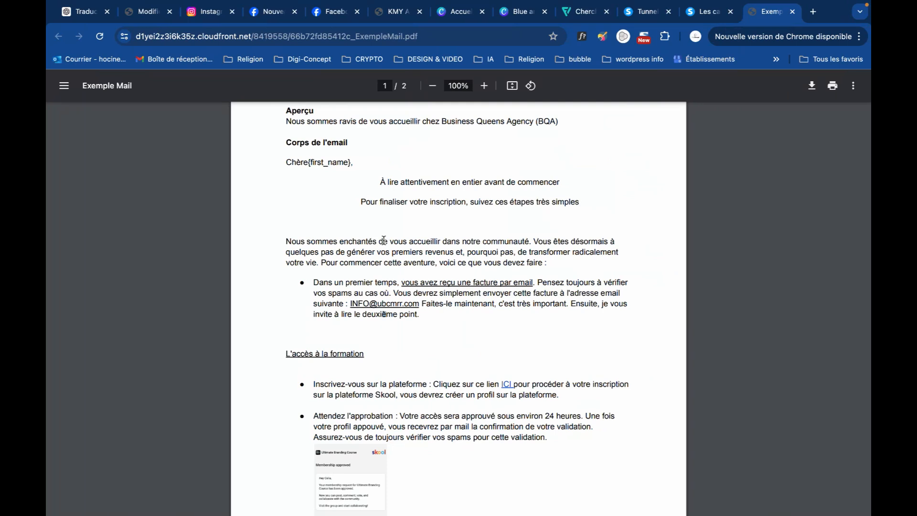
pyautogui.hotkey('ctrl', 'Left')
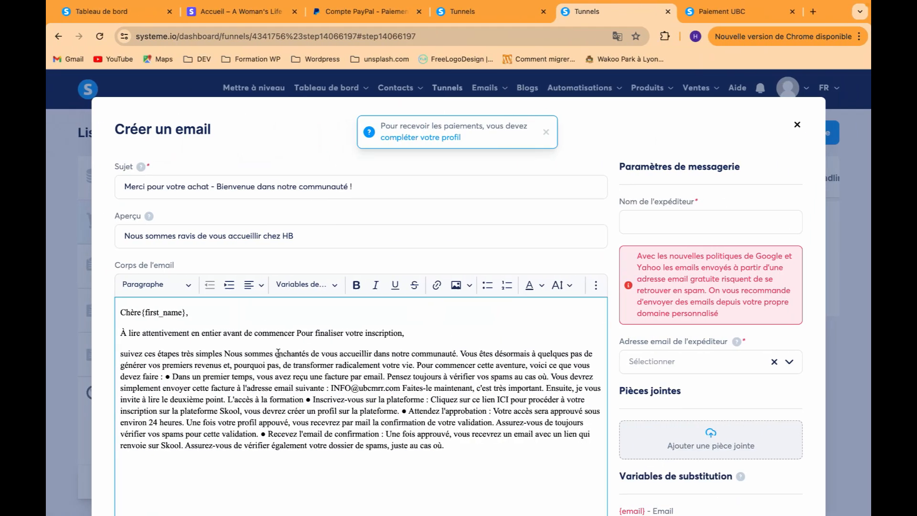
pyautogui.press('BackSpace')
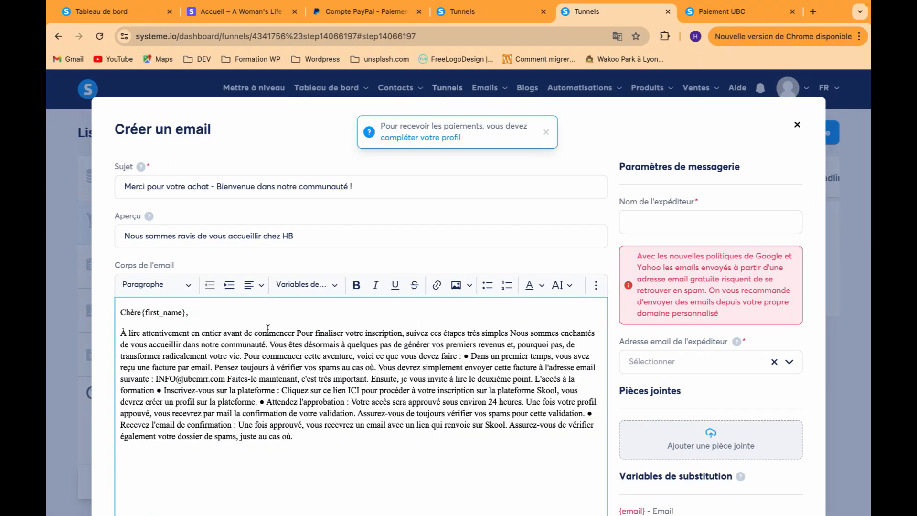
# Split off the two intro lines ending in "commencer" and "très simples" as separate paragraphs, with a blank line after the second.
pyautogui.click(296, 330)
pyautogui.press('Return')
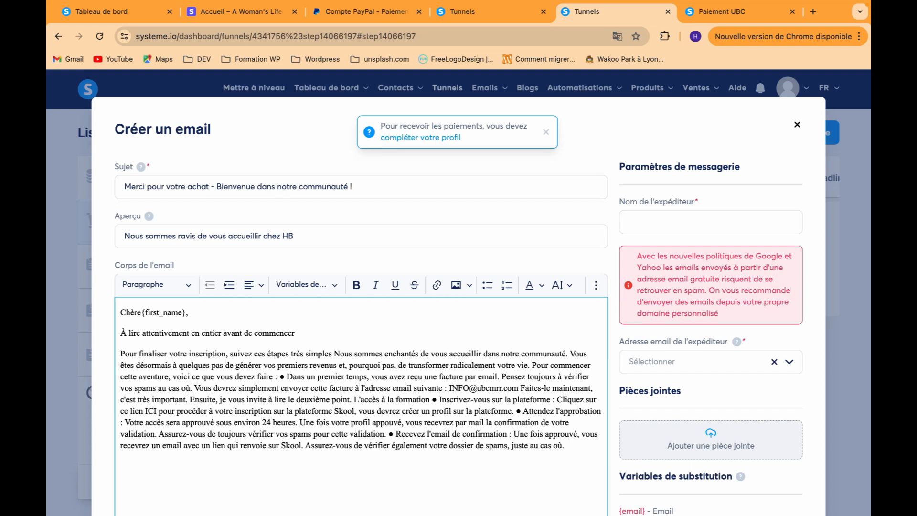
pyautogui.click(332, 354)
pyautogui.press('Return')
pyautogui.press('Return')
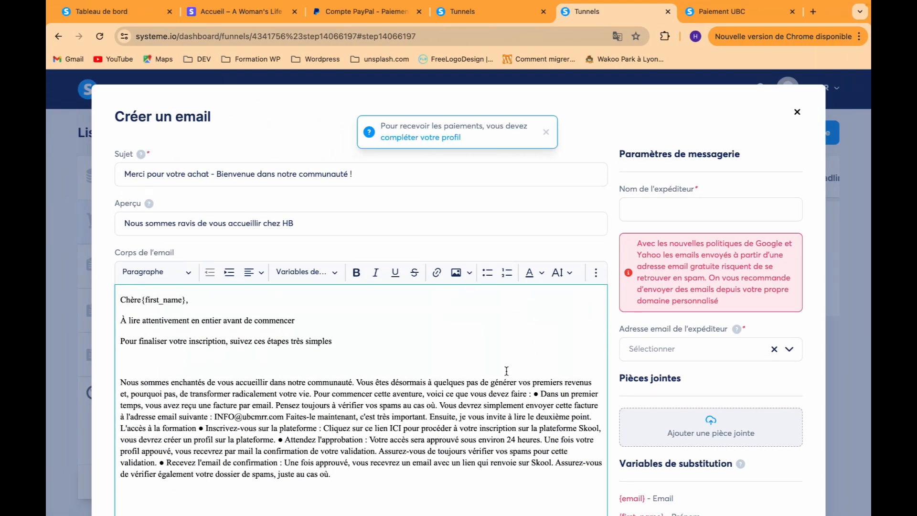
# Start new paragraphs at the bullets "Dans un premier temps", "Inscrivez-vous sur la plateforme" and "Attendez l'approbation".
pyautogui.click(534, 394)
pyautogui.press('Return')
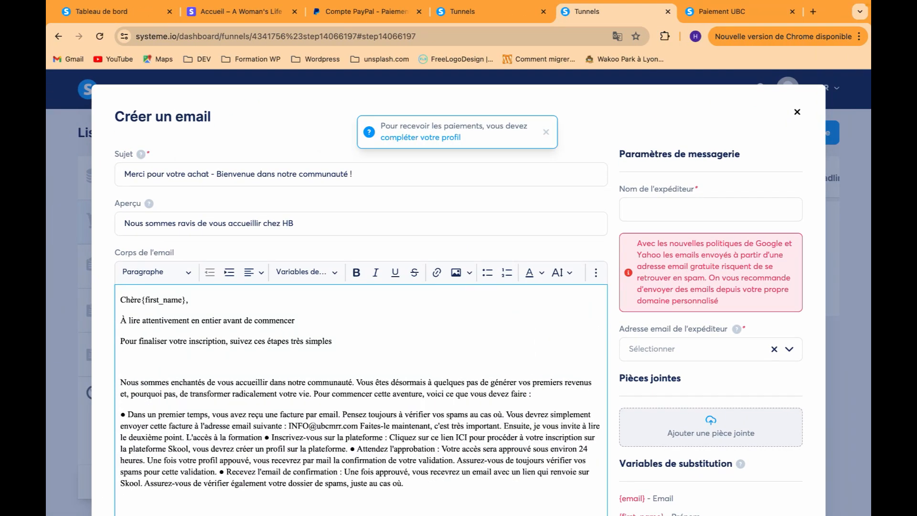
pyautogui.click(265, 437)
pyautogui.press('Return')
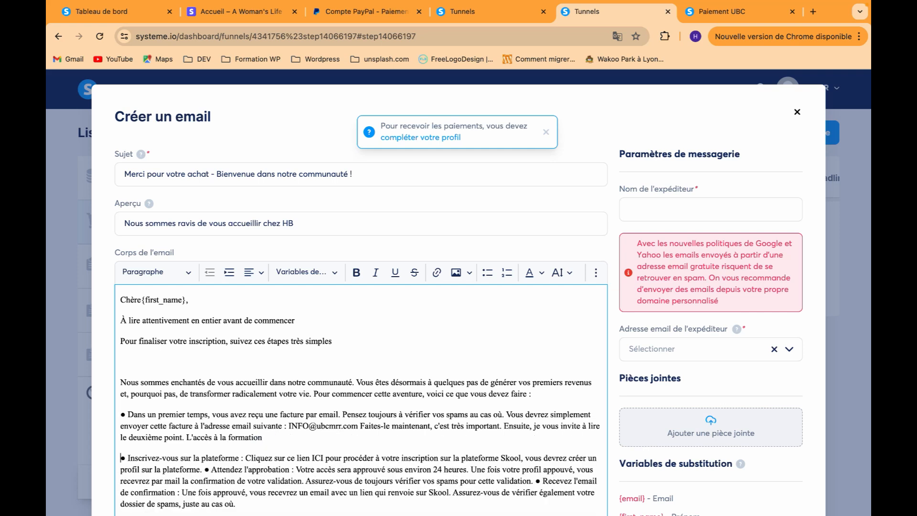
pyautogui.scroll(-3, 213, 325)
pyautogui.click(206, 325)
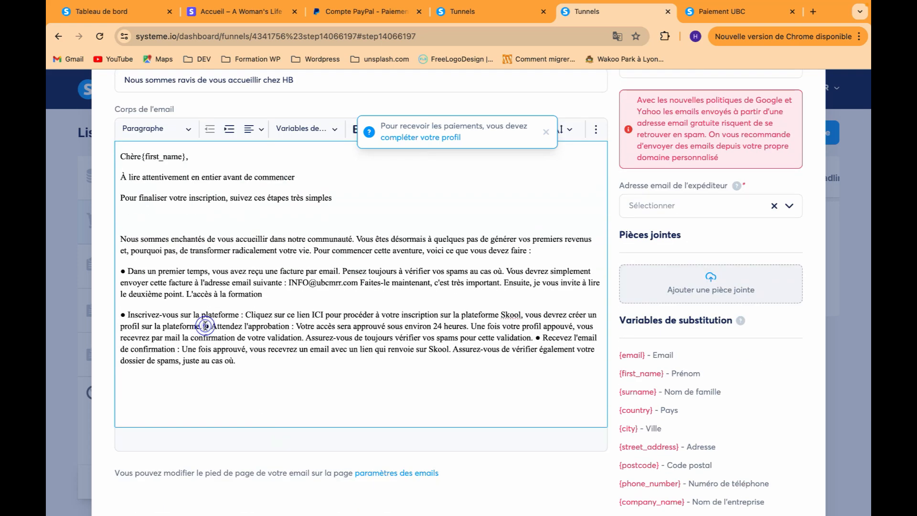
pyautogui.press('Return')
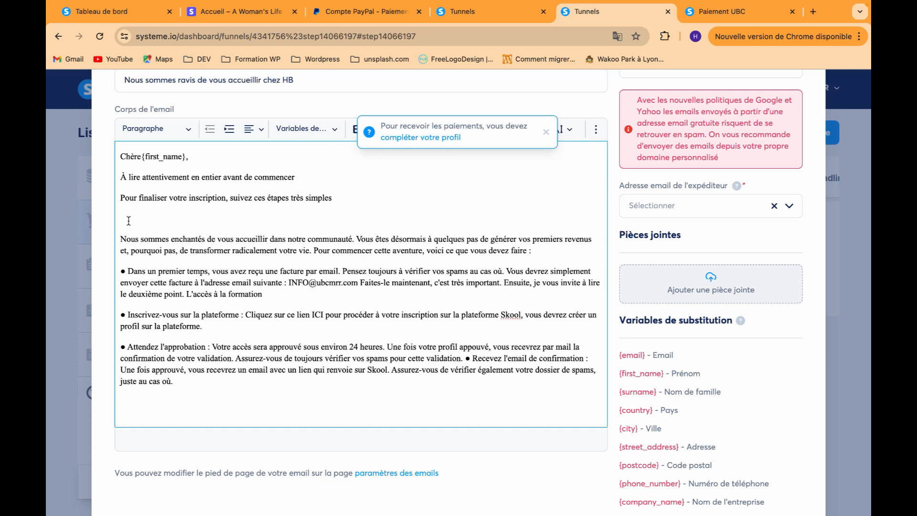
# Try to move the two intro lines below the greeting to the middle by repeatedly increasing their indent.
pyautogui.scroll(1, 378, 177)
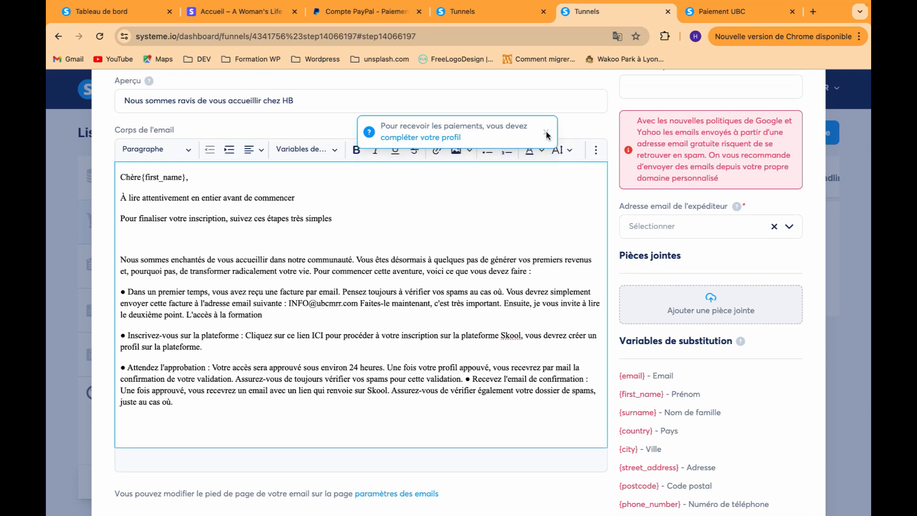
pyautogui.moveTo(340, 219); pyautogui.dragTo(119, 194)
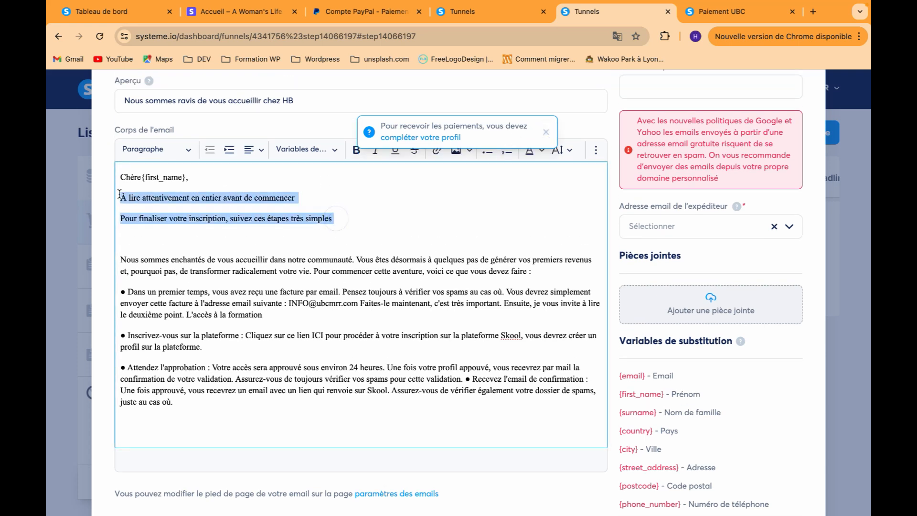
pyautogui.click(230, 151)
pyautogui.click(230, 151)
pyautogui.click(230, 151)
pyautogui.click(231, 151)
pyautogui.click(230, 151)
pyautogui.click(231, 151)
pyautogui.click(230, 151)
pyautogui.click(231, 151)
pyautogui.click(230, 151)
pyautogui.click(246, 195)
pyautogui.click(546, 129)
# Center the line "À lire attentivement en entier avant de commencer" and reduce its indent.
pyautogui.click(257, 150)
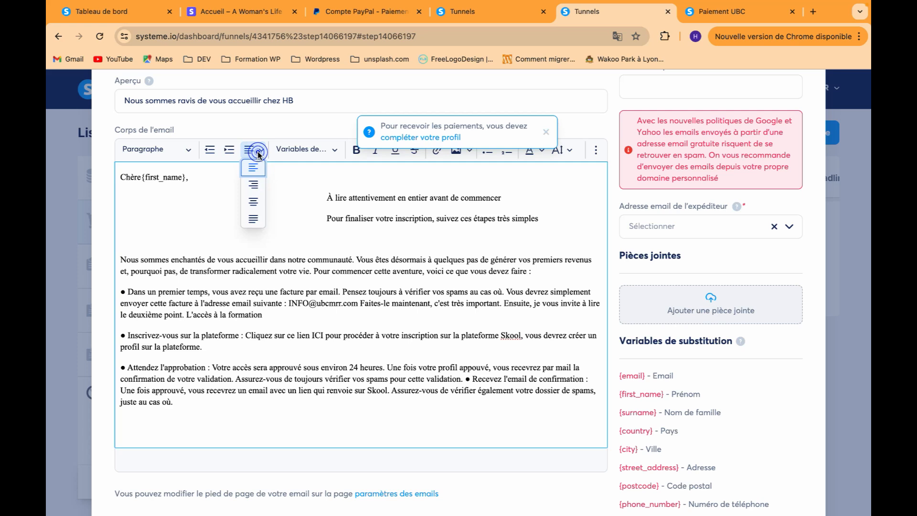
pyautogui.click(252, 202)
pyautogui.click(210, 150)
pyautogui.click(210, 151)
pyautogui.click(211, 151)
pyautogui.click(210, 151)
# Reduce the indent of both intro lines further and center-align them.
pyautogui.moveTo(557, 223); pyautogui.dragTo(329, 197)
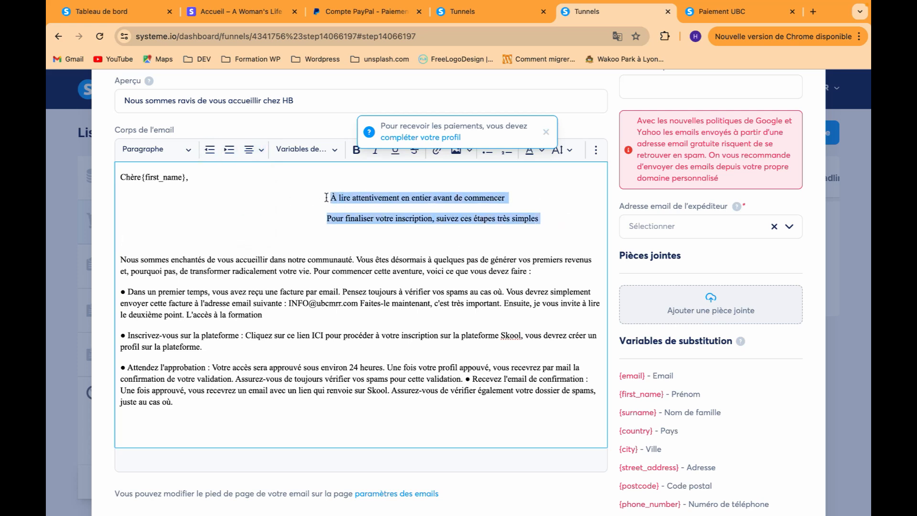
pyautogui.click(206, 151)
pyautogui.click(206, 151)
pyautogui.click(206, 151)
pyautogui.click(206, 151)
pyautogui.click(206, 151)
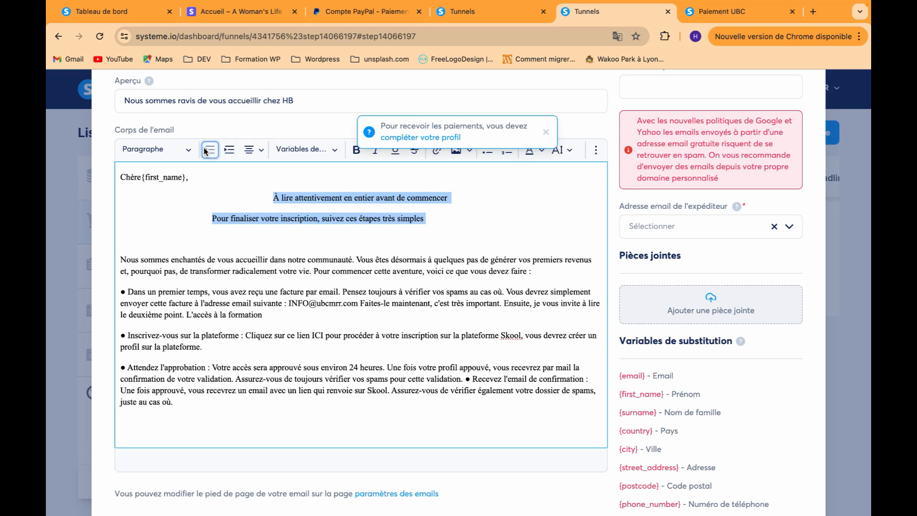
pyautogui.click(252, 150)
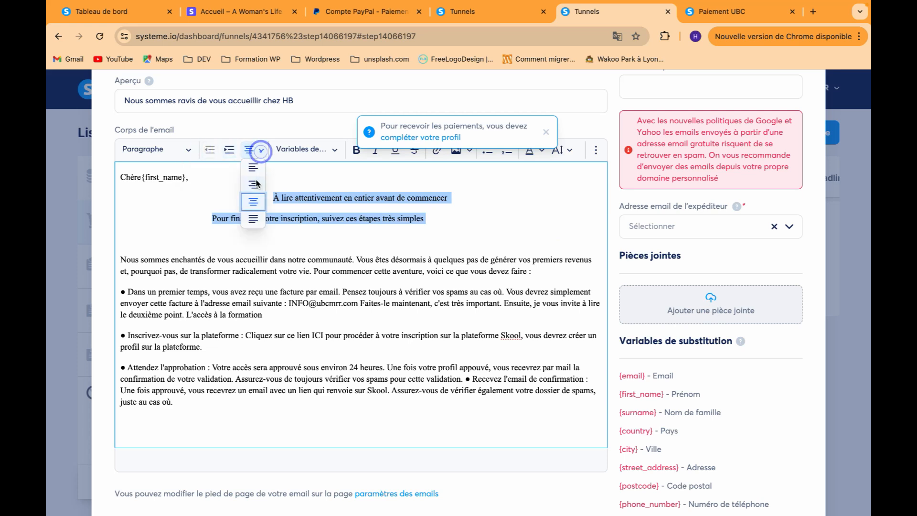
pyautogui.click(253, 186)
pyautogui.click(252, 150)
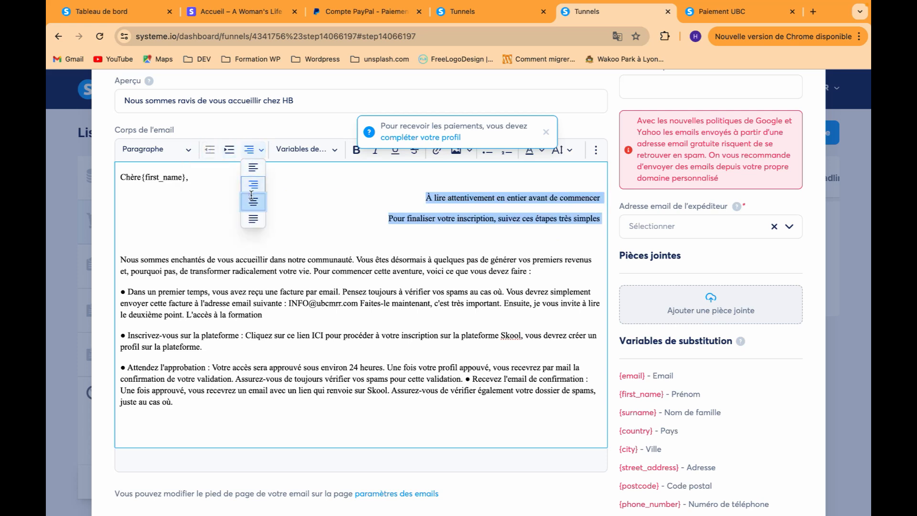
pyautogui.click(251, 195)
# Remove the remaining indent from the line "Pour finaliser votre inscription, suivez ces étapes très simples".
pyautogui.click(281, 228)
pyautogui.click(293, 222)
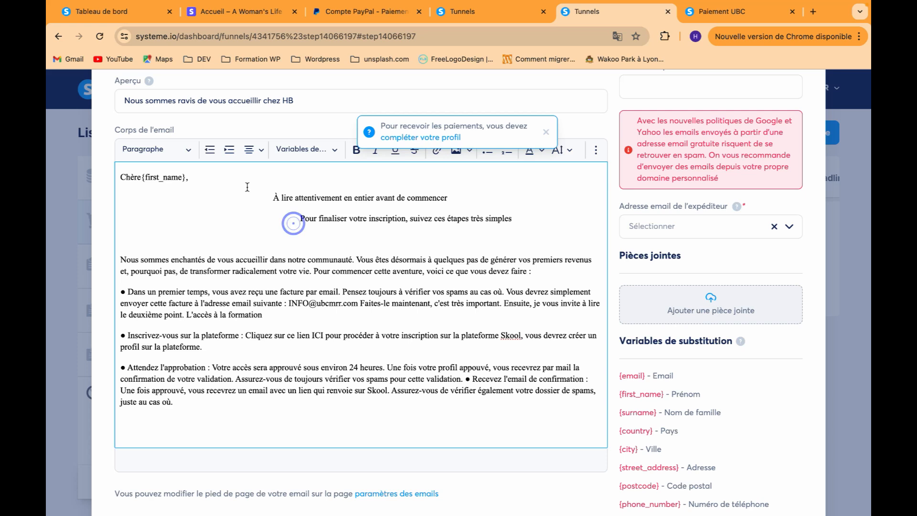
pyautogui.click(210, 150)
pyautogui.click(211, 150)
pyautogui.click(211, 150)
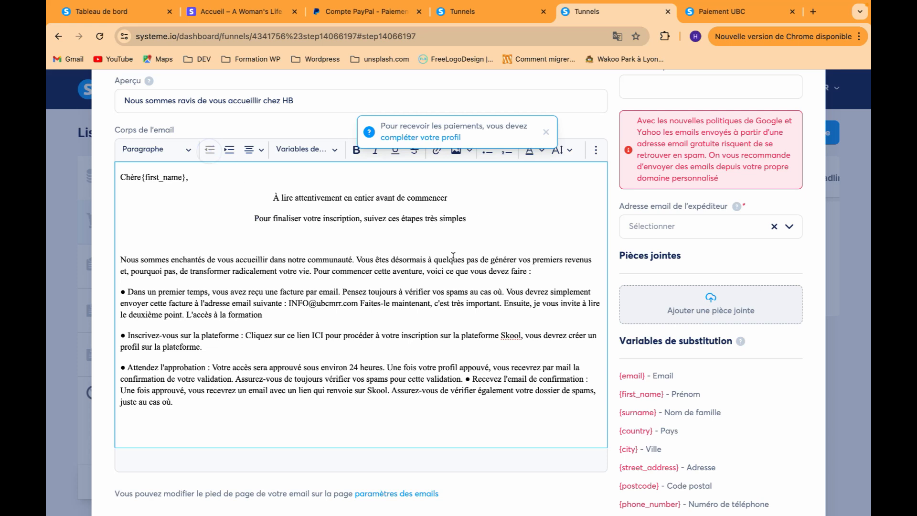
pyautogui.click(512, 226)
pyautogui.click(545, 131)
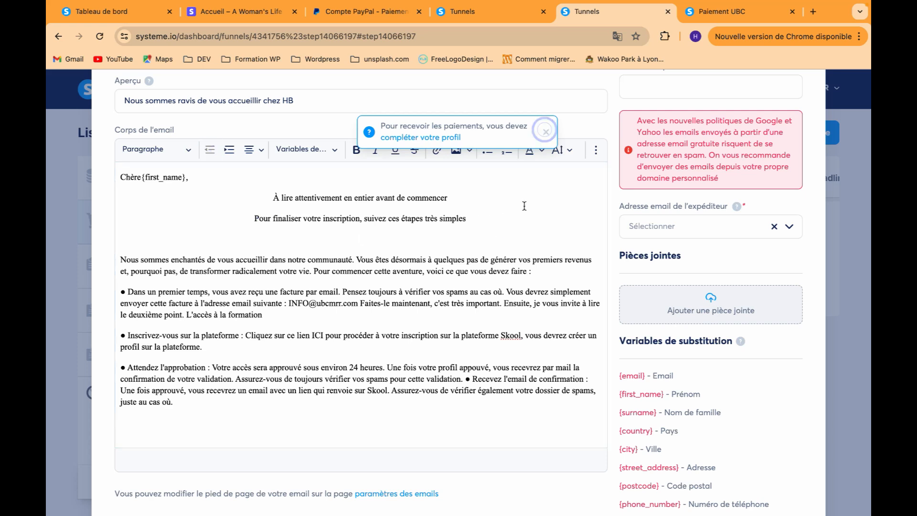
# Add a blank line before each of the paragraphs "Dans un premier temps", "Inscrivez-vous sur la plateforme" and "Attendez l'approbation".
pyautogui.scroll(-1, 254, 226)
pyautogui.click(558, 232)
pyautogui.press('Return')
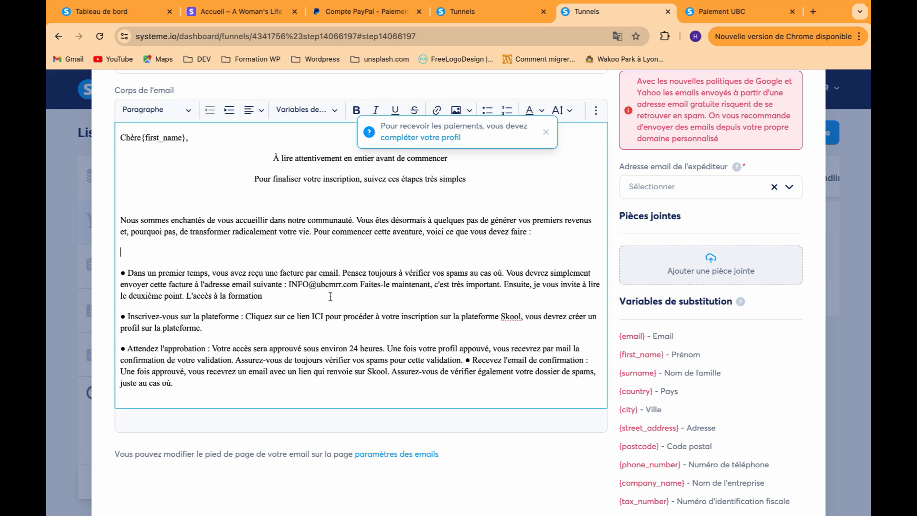
pyautogui.scroll(-1, 330, 297)
pyautogui.click(286, 259)
pyautogui.press('Return')
pyautogui.click(250, 308)
pyautogui.press('Return')
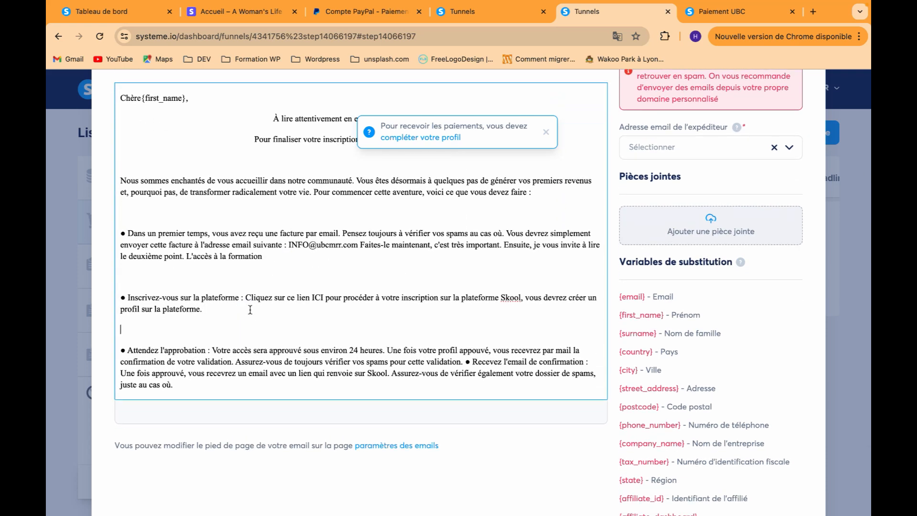
# Compare the Skool registration paragraph with the example PDF and examine the invoice contact address in the email body.
pyautogui.tripleClick(317, 297)
pyautogui.hotkey('ctrl', 'Right')
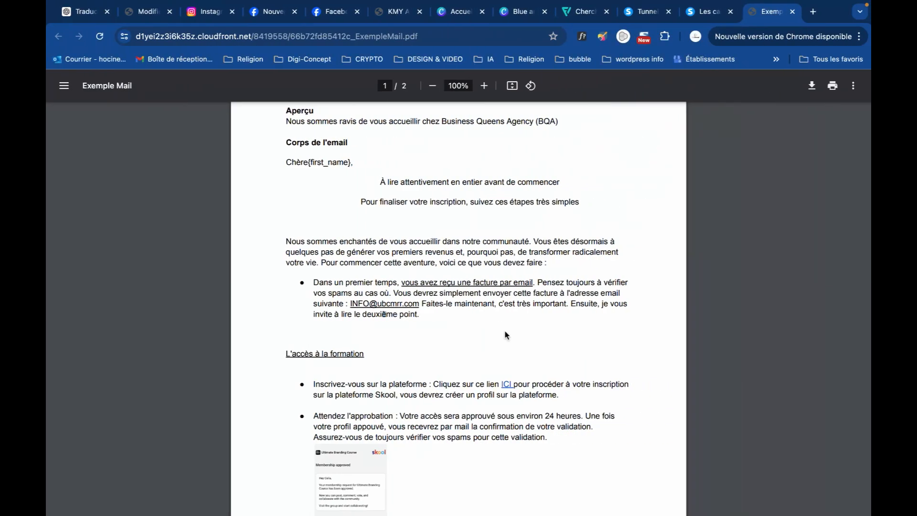
pyautogui.hotkey('ctrl', 'Left')
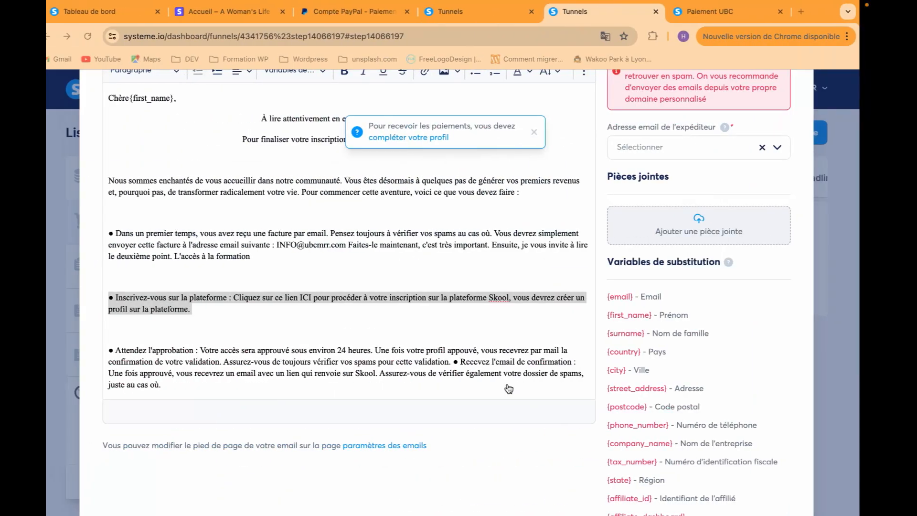
pyautogui.click(392, 302)
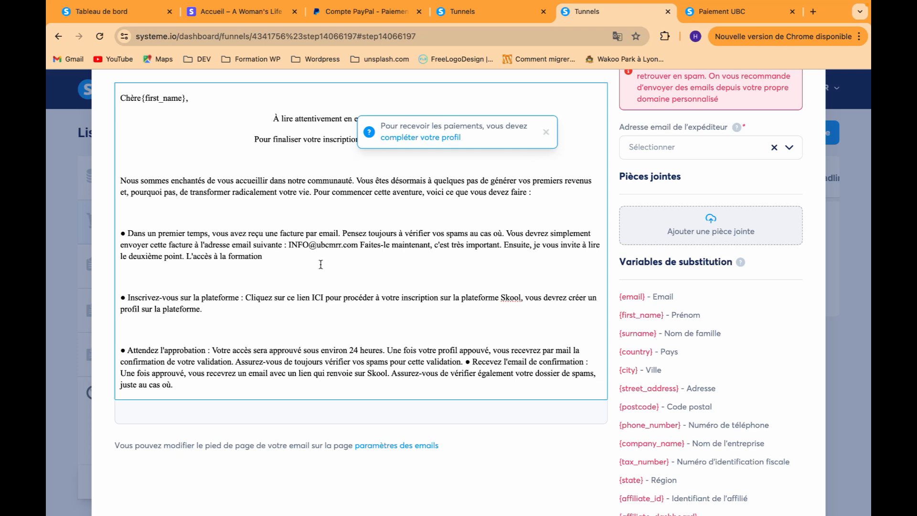
pyautogui.moveTo(288, 243); pyautogui.dragTo(351, 246)
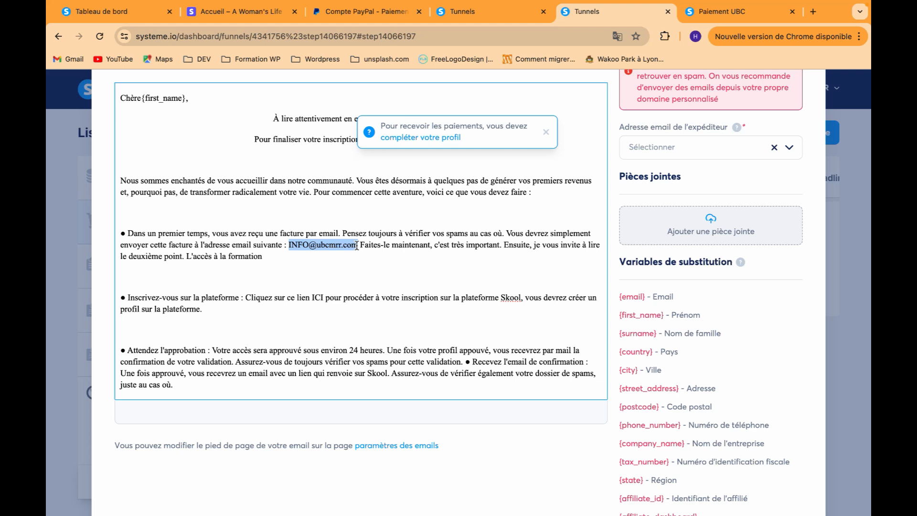
pyautogui.click(361, 273)
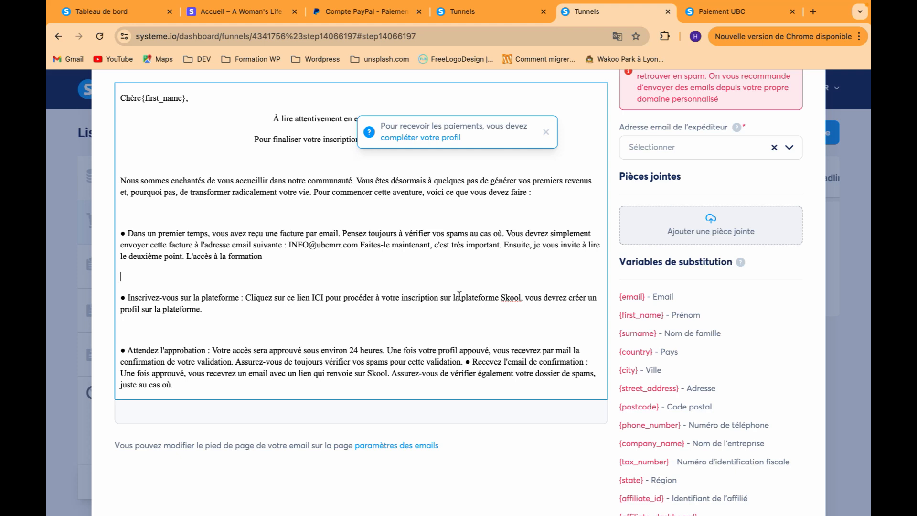
pyautogui.click(548, 129)
pyautogui.scroll(3, 487, 225)
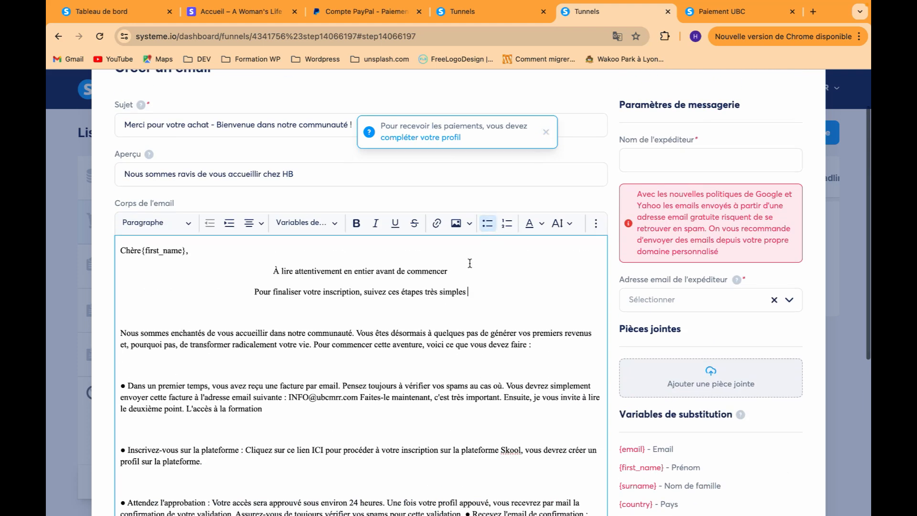
# Open the "ICI" registration link in the example PDF and copy the address of the Skool community page.
pyautogui.scroll(-1, 470, 263)
pyautogui.scroll(-2, 517, 245)
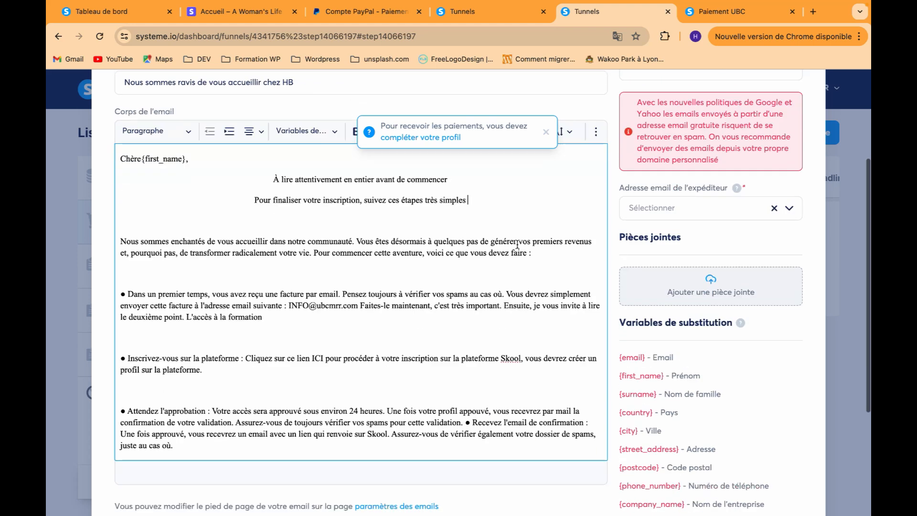
pyautogui.scroll(-2, 517, 245)
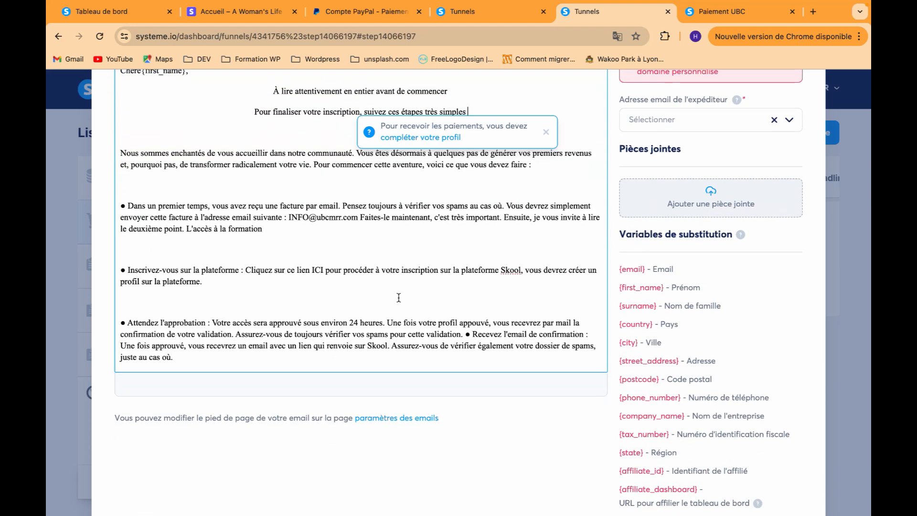
pyautogui.doubleClick(319, 270)
pyautogui.click(548, 132)
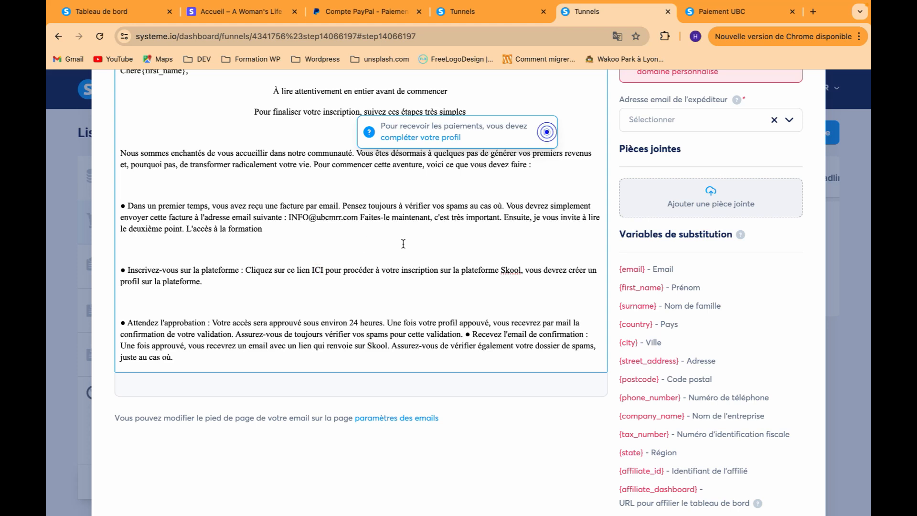
pyautogui.doubleClick(317, 269)
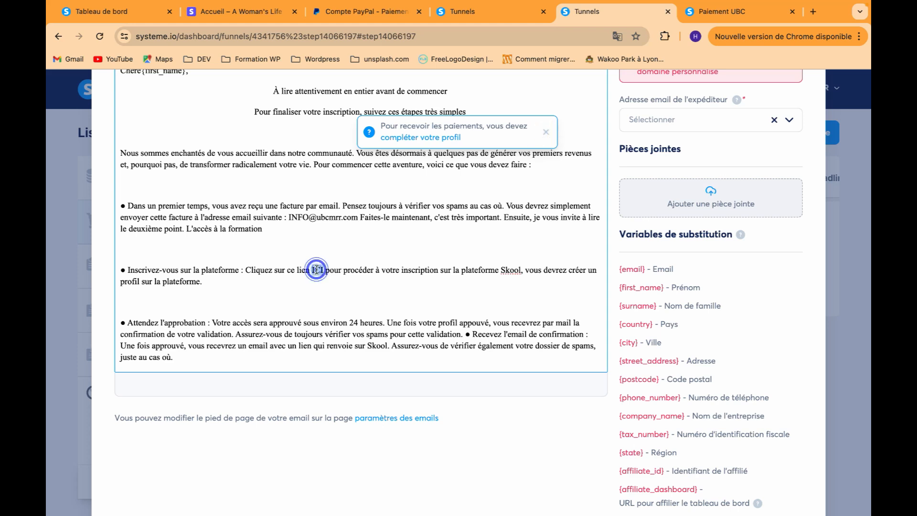
pyautogui.click(317, 270)
pyautogui.hotkey('ctrl', 'Right')
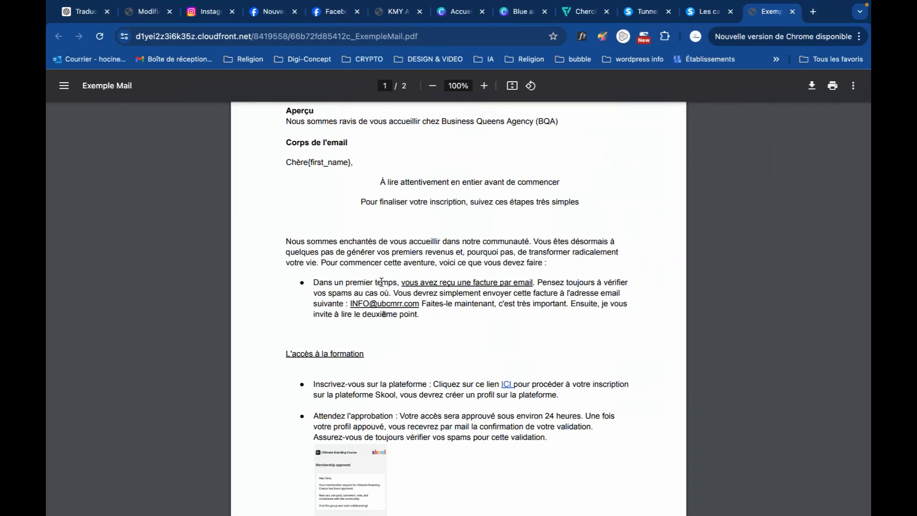
pyautogui.scroll(-2, 518, 341)
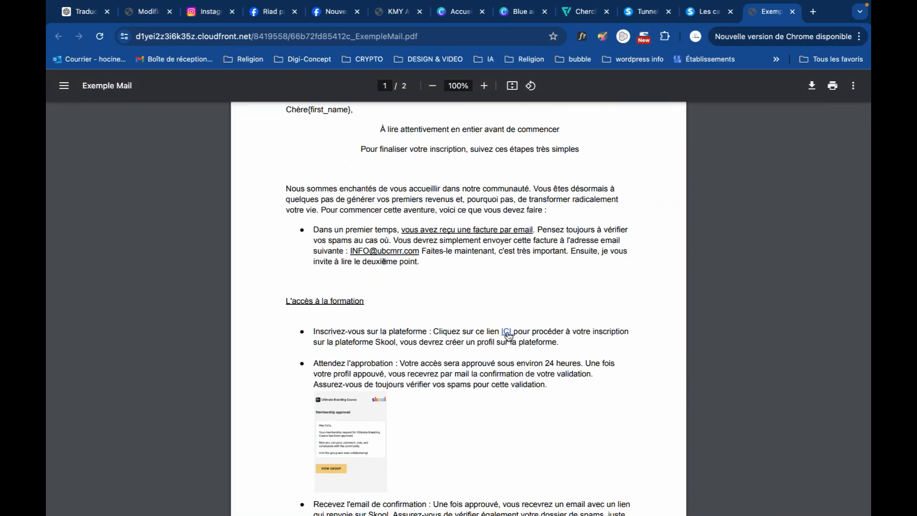
pyautogui.click(507, 332)
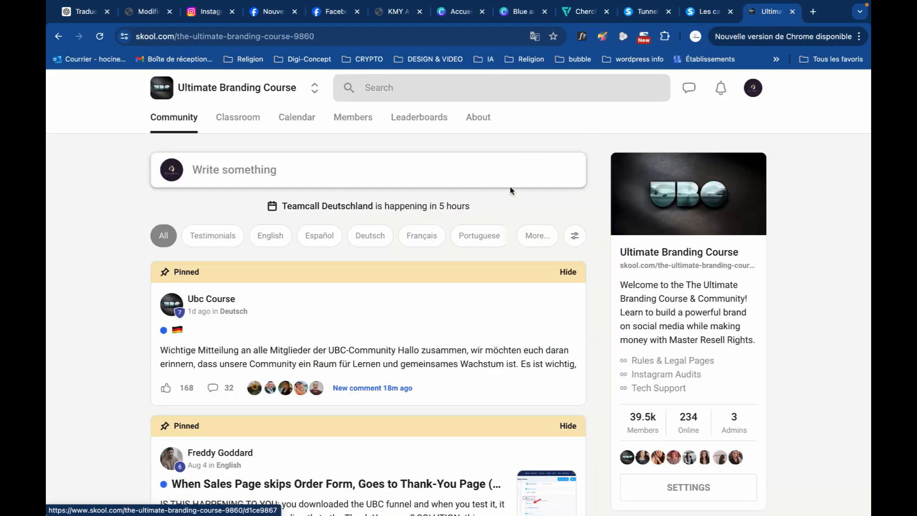
pyautogui.click(381, 37)
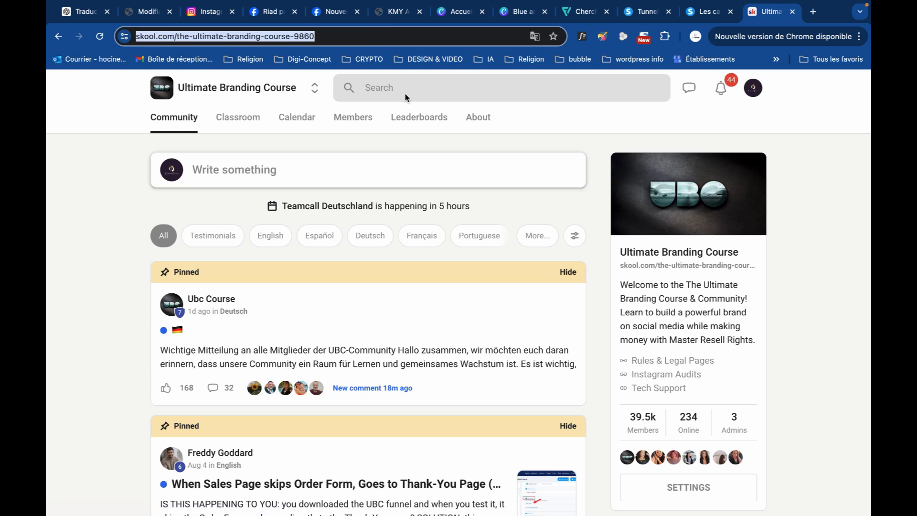
pyautogui.hotkey('ctrl', 'Left')
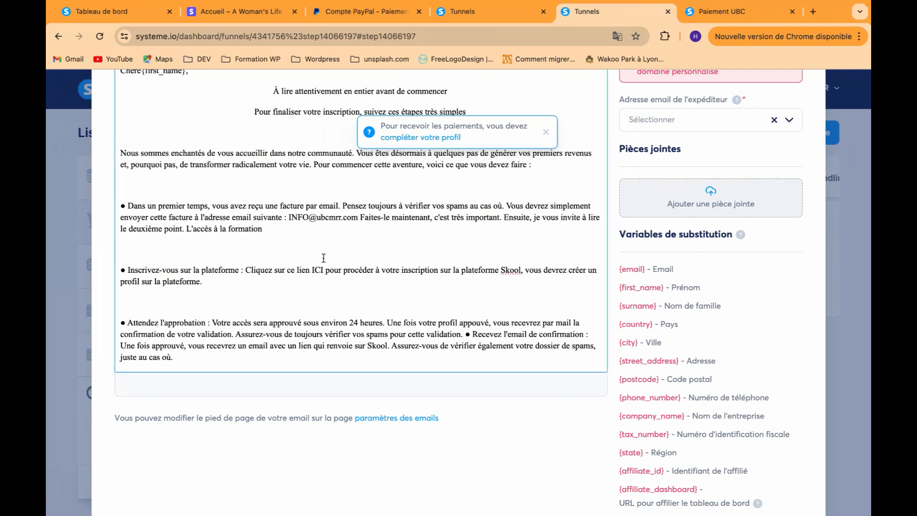
# Link the word "ICI" in the "Inscrivez-vous sur la plateforme" paragraph of the email to the copied Skool address.
pyautogui.doubleClick(323, 269)
pyautogui.scroll(2, 546, 139)
pyautogui.click(448, 233)
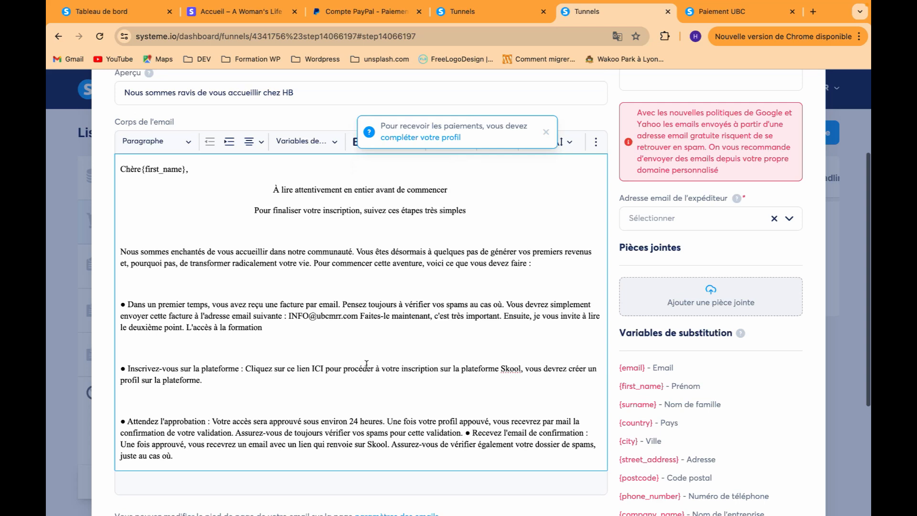
pyautogui.doubleClick(314, 369)
pyautogui.scroll(1, 377, 234)
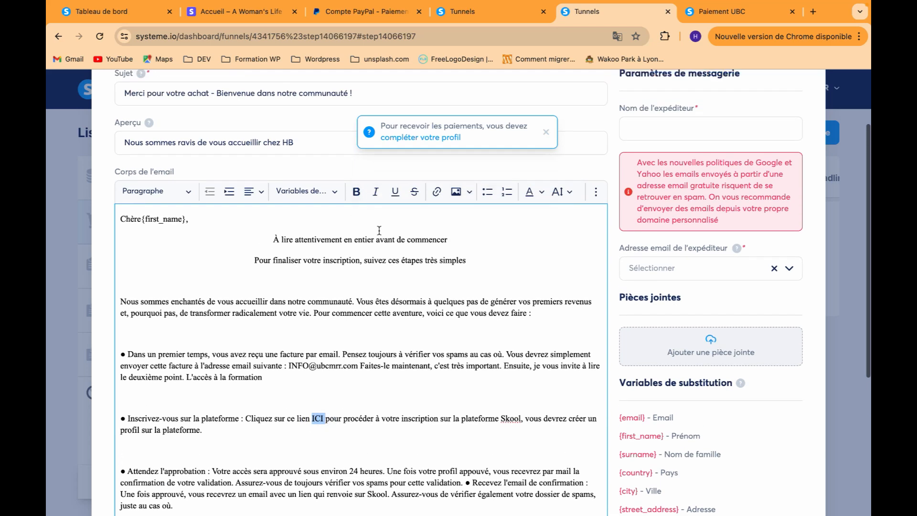
pyautogui.click(437, 193)
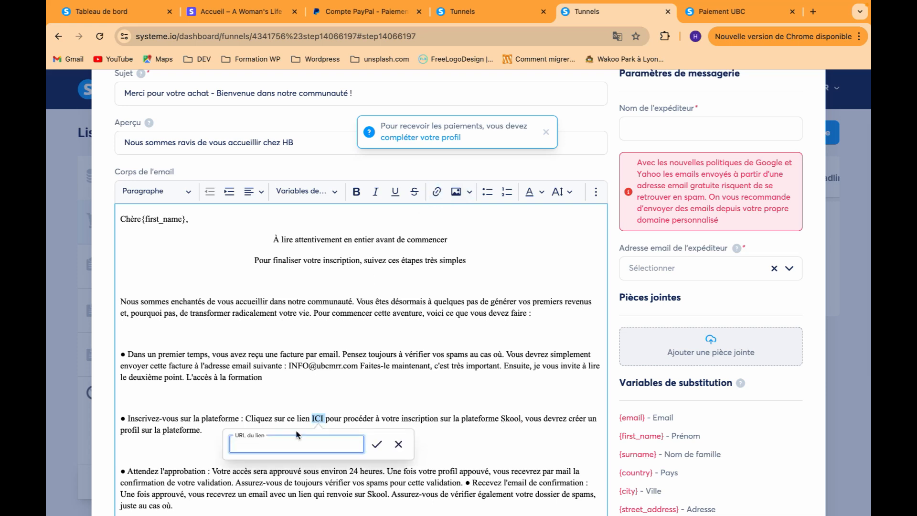
pyautogui.press('super+v')
pyautogui.click(377, 444)
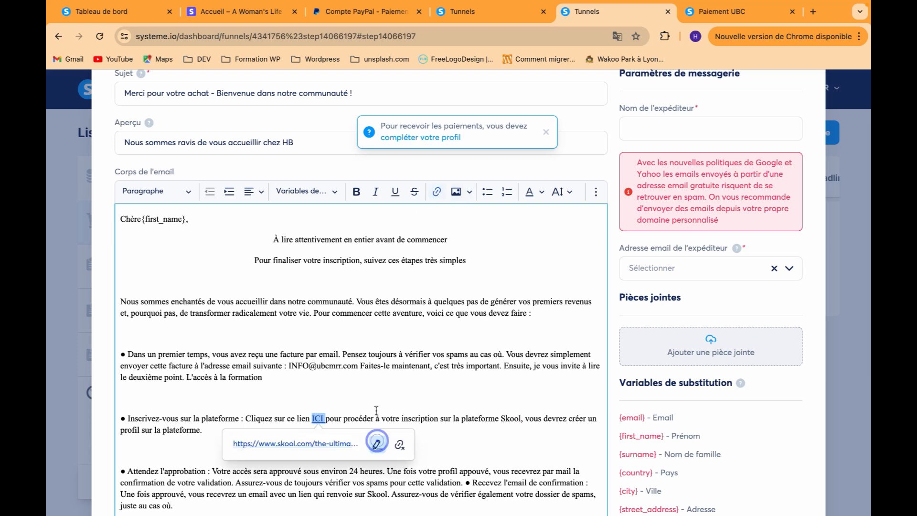
# Return from the Skool page to the example PDF and review the paragraphs following the registration link.
pyautogui.scroll(-2, 362, 424)
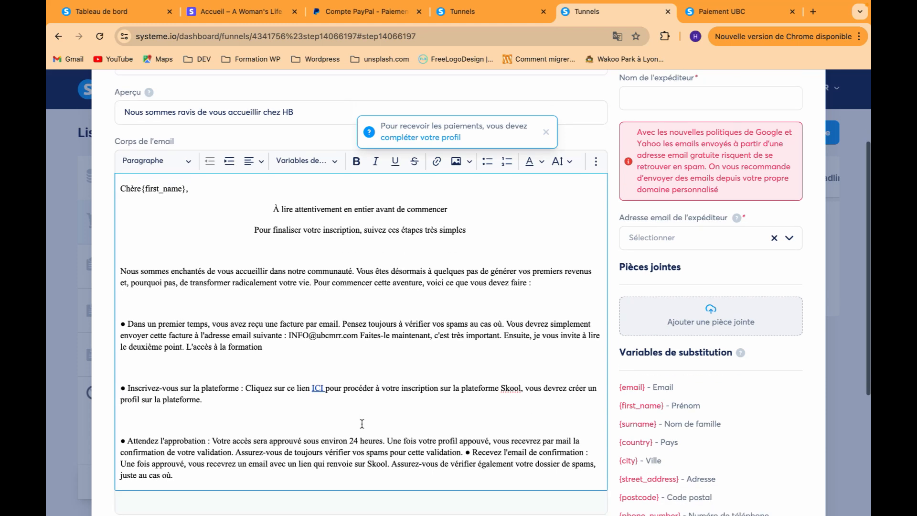
pyautogui.hotkey('ctrl', 'Right')
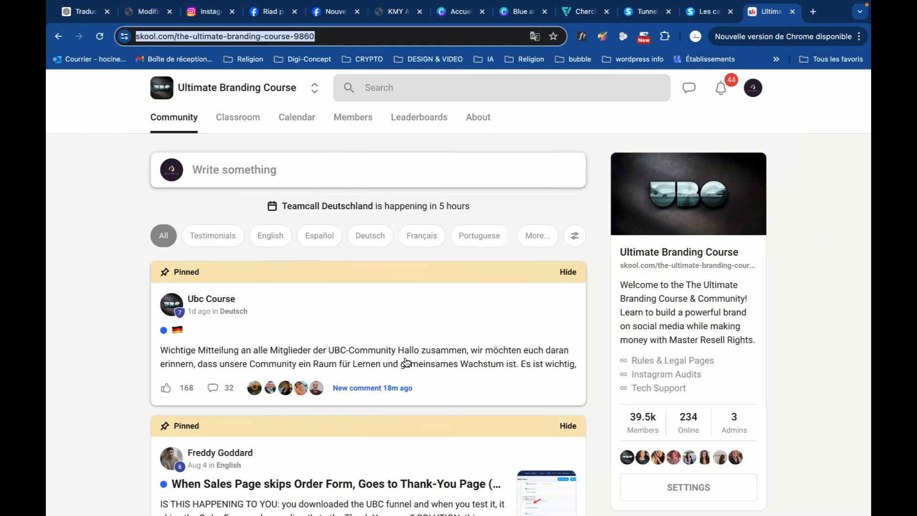
pyautogui.click(698, 12)
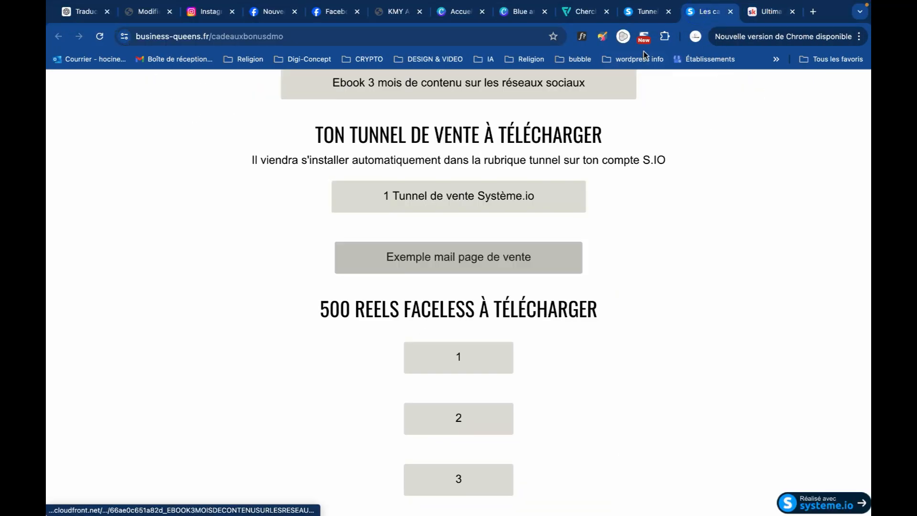
pyautogui.click(648, 14)
pyautogui.click(706, 14)
pyautogui.click(770, 11)
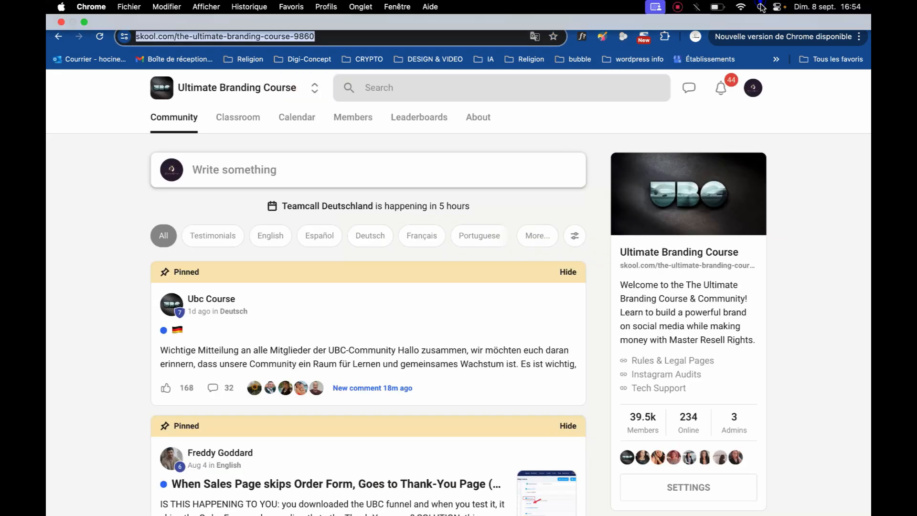
pyautogui.click(58, 37)
pyautogui.scroll(-4, 341, 250)
pyautogui.scroll(-6, 387, 297)
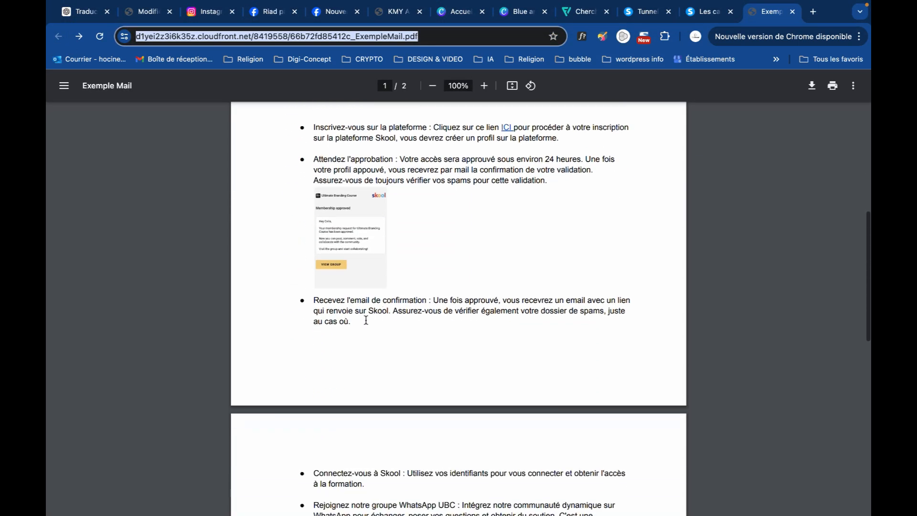
pyautogui.scroll(6, 359, 431)
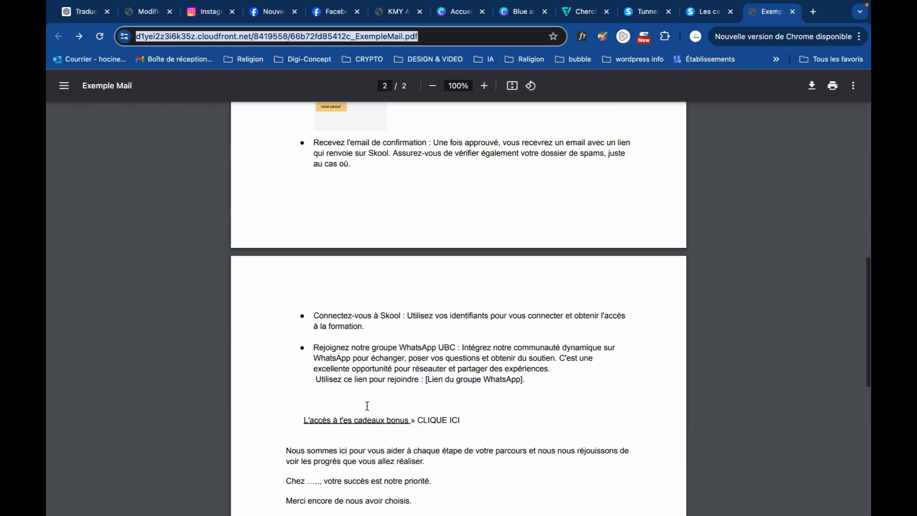
pyautogui.moveTo(313, 222); pyautogui.dragTo(353, 476)
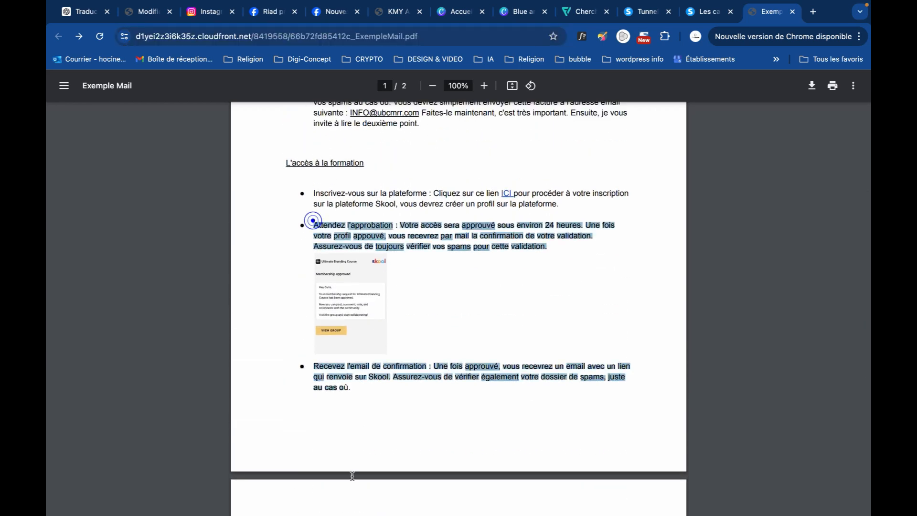
pyautogui.hotkey('ctrl', 'Left')
pyautogui.scroll(-2, 385, 397)
pyautogui.click(293, 325)
pyautogui.press('Return')
pyautogui.write("Attendez l'approbation : Votre accès sera approuvé sous environ 24 heures. Une fois votre profil appouvé, vous recevrez par mail la confirmation de votre validation. Assurez-vous de toujours vérifier vos spams pour cette validation. ● Recevez l'email de confirmation : Une fois approuvé, vous recevrez un email avec un lien qui renvoie sur Skool. Assurez-vous de vérifier également votre dossier de spams, juste au cas o")
pyautogui.scroll(-1, 181, 344)
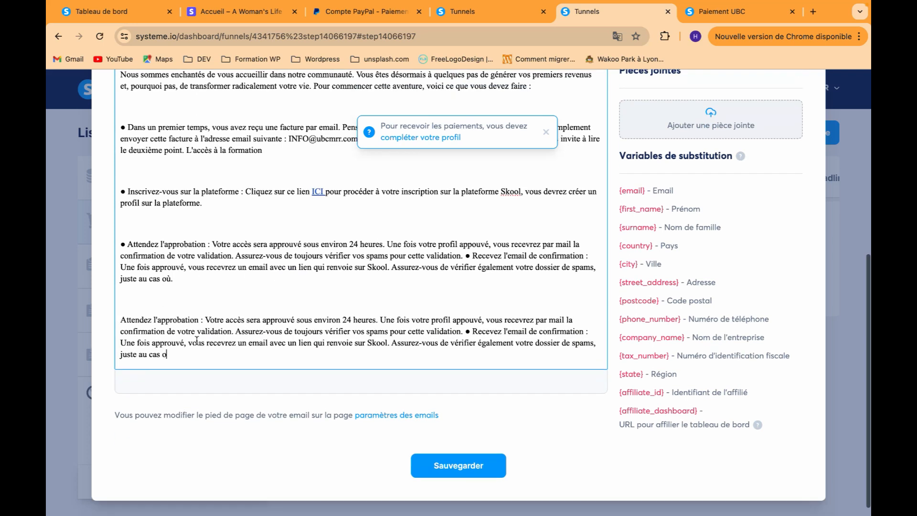
pyautogui.moveTo(195, 340); pyautogui.dragTo(109, 311)
pyautogui.press('BackSpace')
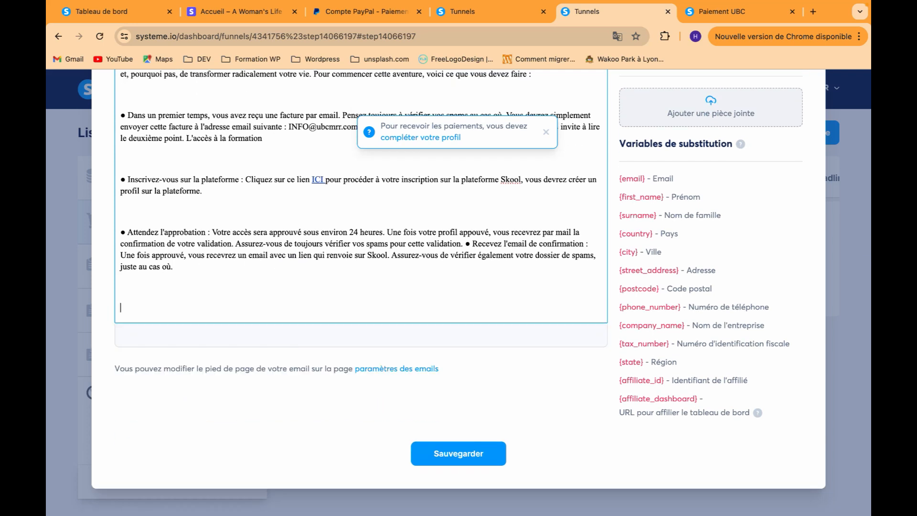
# Copy the PDF text from "Recevez l'email de confirmation" through "[Lien du groupe WhatsApp]" and paste it below the last paragraph of the email body.
pyautogui.hotkey('ctrl', 'Right')
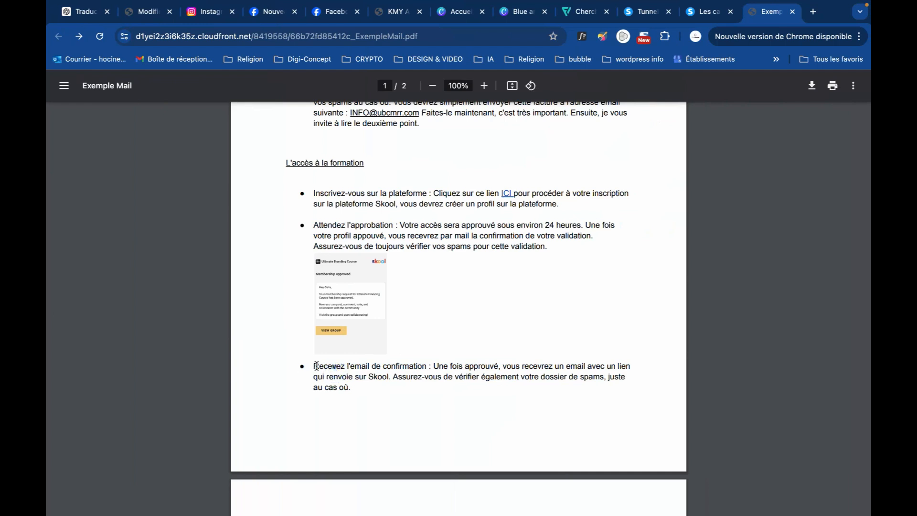
pyautogui.moveTo(309, 367); pyautogui.dragTo(342, 485)
pyautogui.scroll(-5, 362, 397)
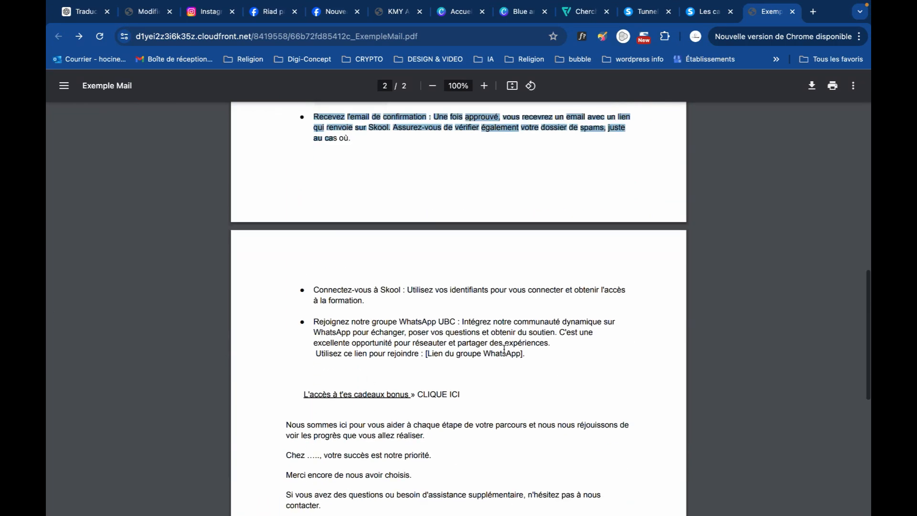
pyautogui.keyDown('shift'); pyautogui.click(528, 356); pyautogui.keyUp('shift')
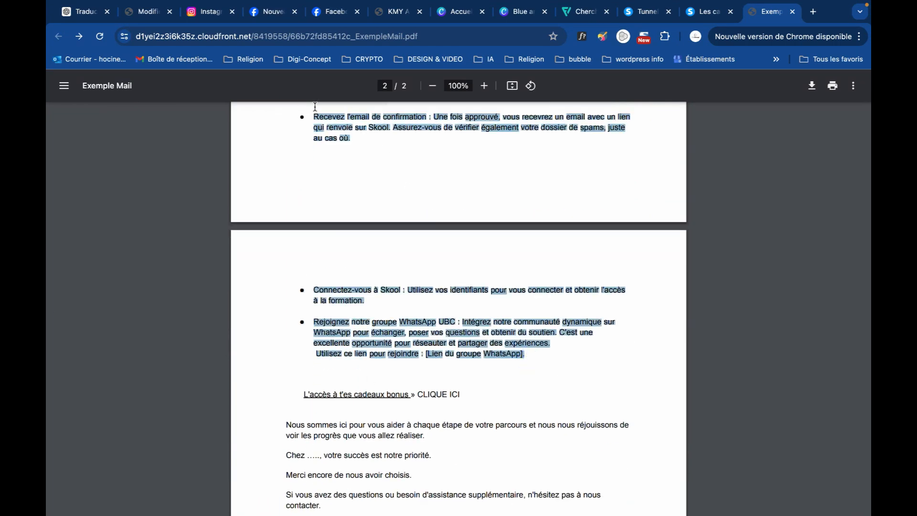
pyautogui.press('super+c')
pyautogui.hotkey('ctrl', 'Left')
pyautogui.click(149, 289)
pyautogui.press('super+v')
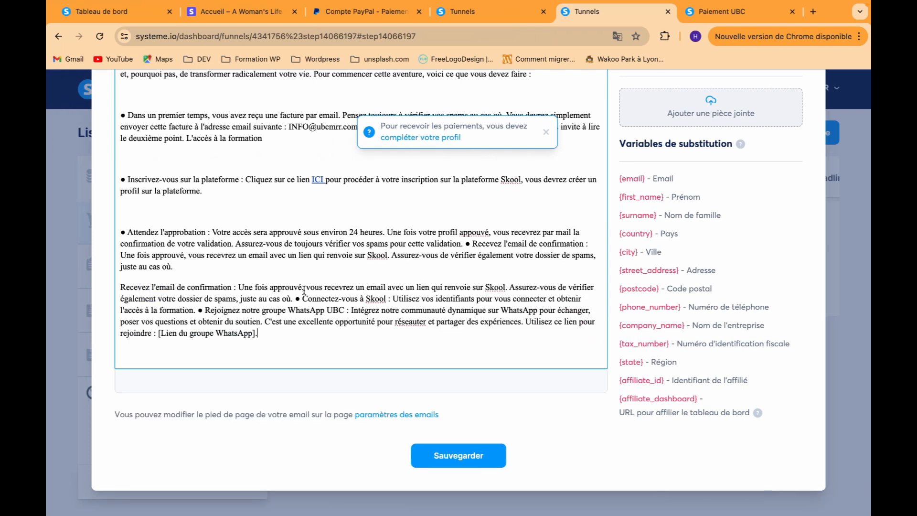
pyautogui.click(294, 298)
pyautogui.press('Return')
pyautogui.press('Return')
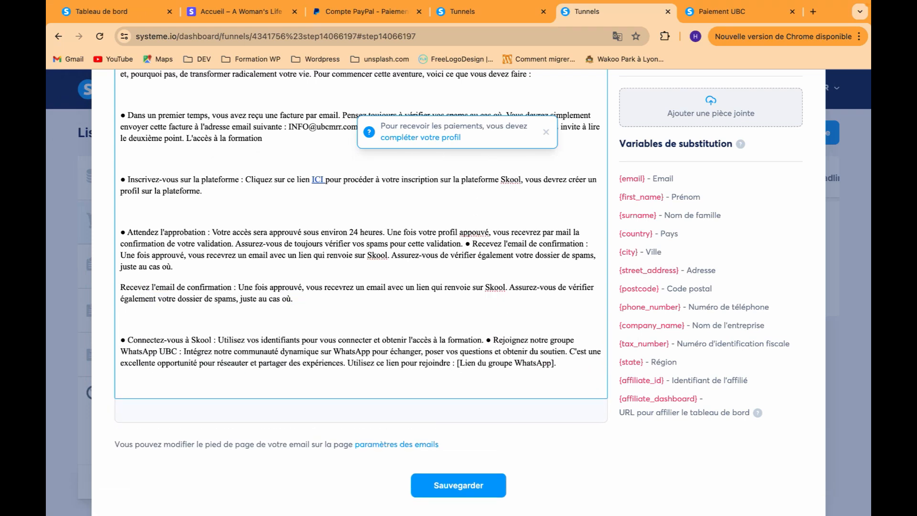
pyautogui.press('BackSpace')
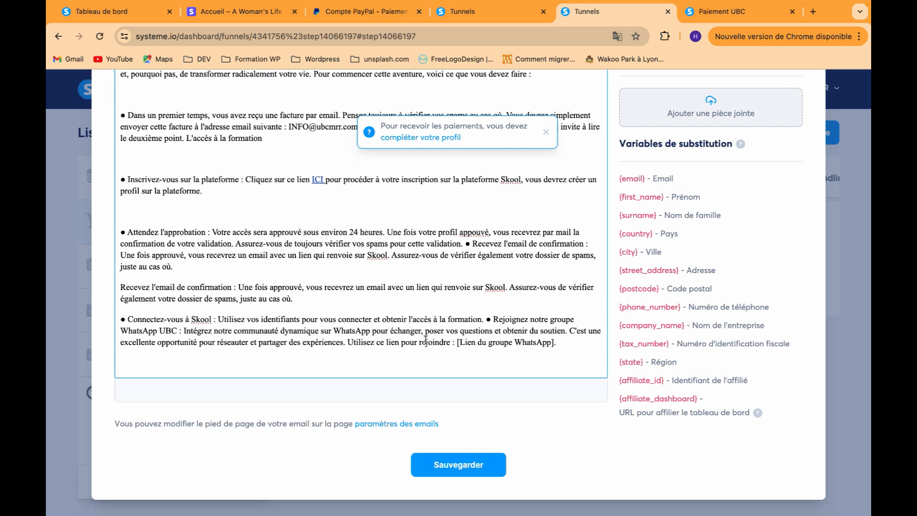
# Replace the newly pasted confirmation, Skool and WhatsApp paragraphs with the same copied text, keeping the PDF's line breaks.
pyautogui.moveTo(553, 343); pyautogui.dragTo(115, 287)
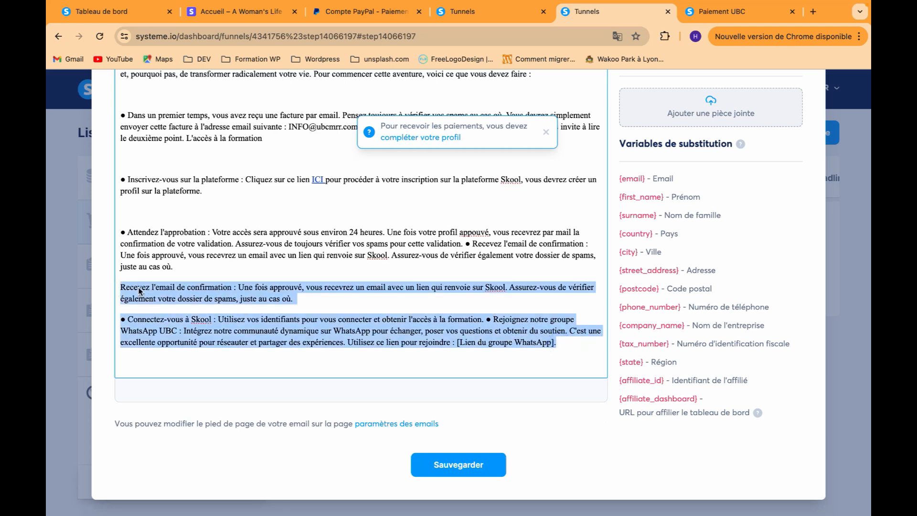
pyautogui.rightClick(138, 290)
pyautogui.click(183, 332)
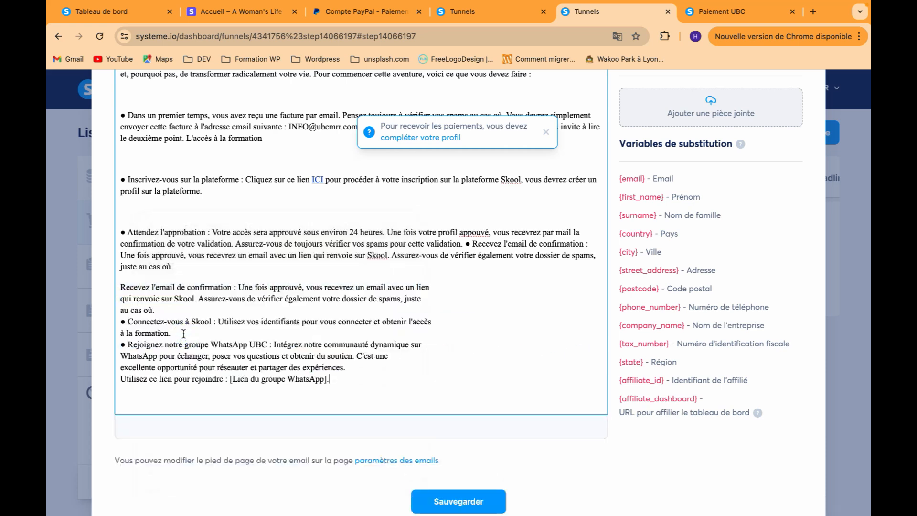
# Add a blank line before "Connectez-vous à Skool" and join the broken lines of the "Recevez l'email de confirmation" paragraph above it.
pyautogui.click(178, 308)
pyautogui.press('Return')
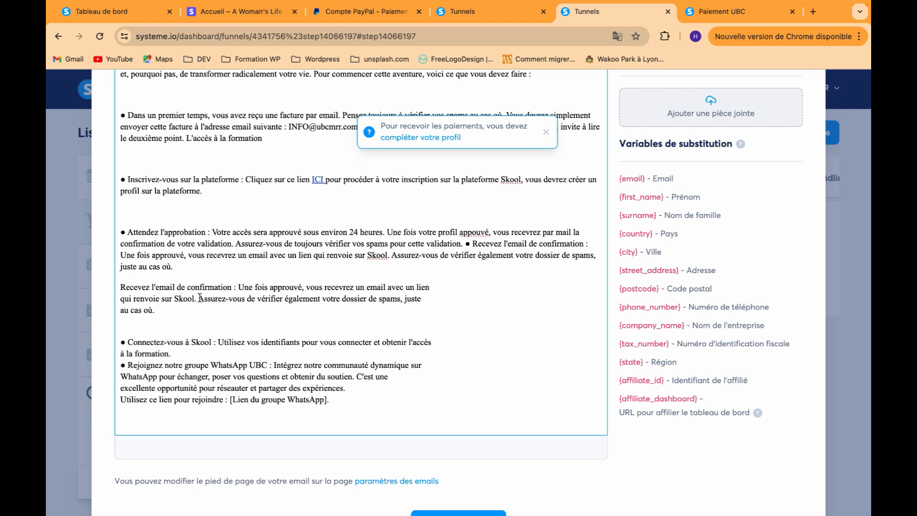
pyautogui.click(121, 301)
pyautogui.press('BackSpace')
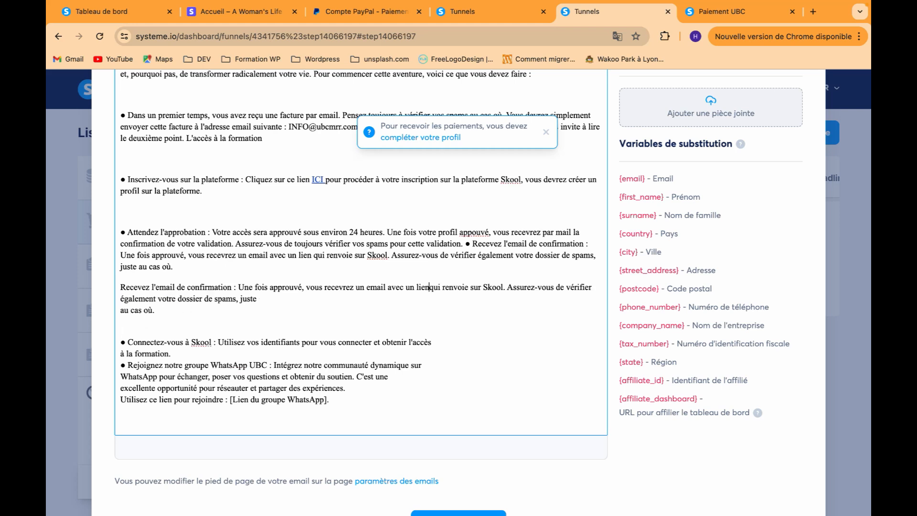
pyautogui.click(118, 310)
pyautogui.press('BackSpace')
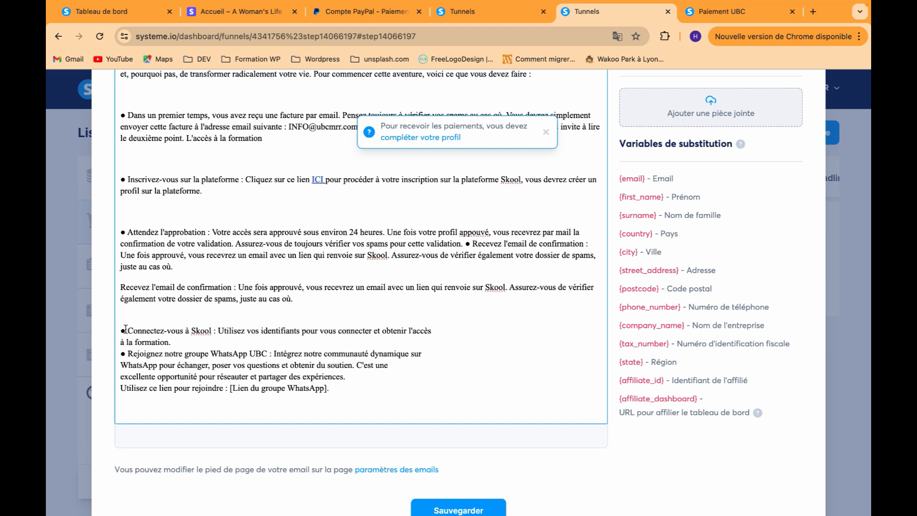
# Join the two broken lines of the "Connectez-vous à Skool" paragraph into one.
pyautogui.scroll(-1, 140, 340)
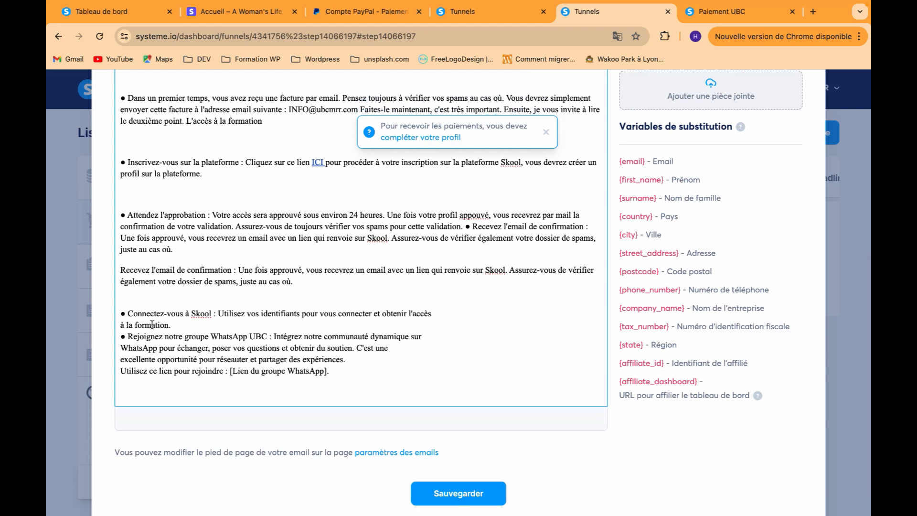
pyautogui.click(118, 324)
pyautogui.press('BackSpace')
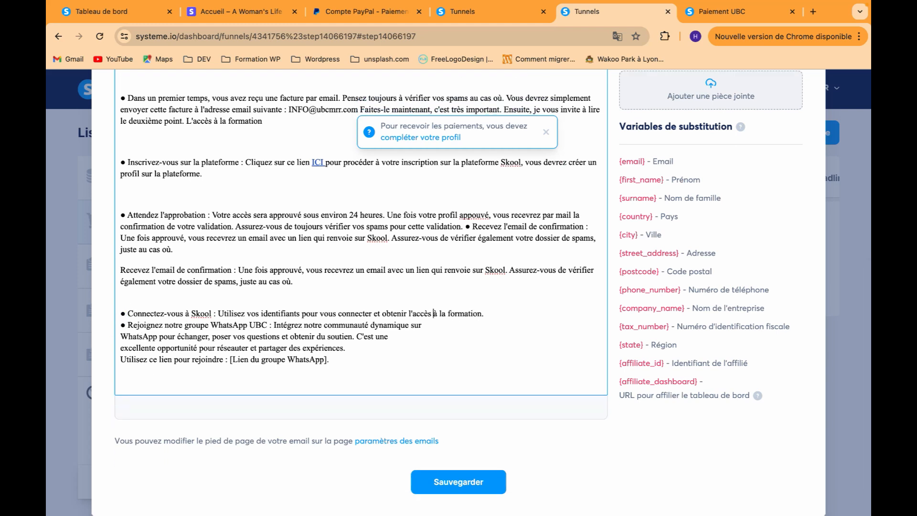
# Join the broken lines of the "Rejoignez notre groupe WhatsApp UBC" paragraph and add blank lines before it and before "Utilisez ce lien pour rejoindre".
pyautogui.click(121, 324)
pyautogui.press('Return')
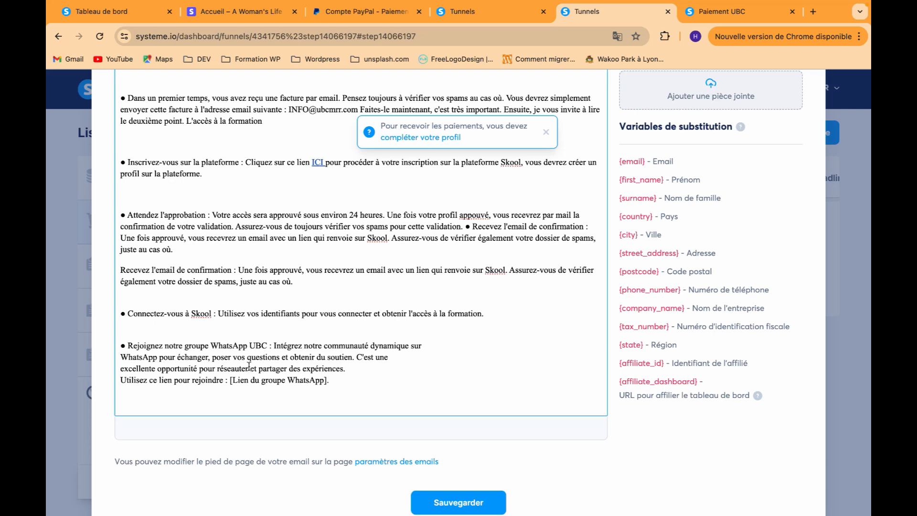
pyautogui.click(121, 354)
pyautogui.press('BackSpace')
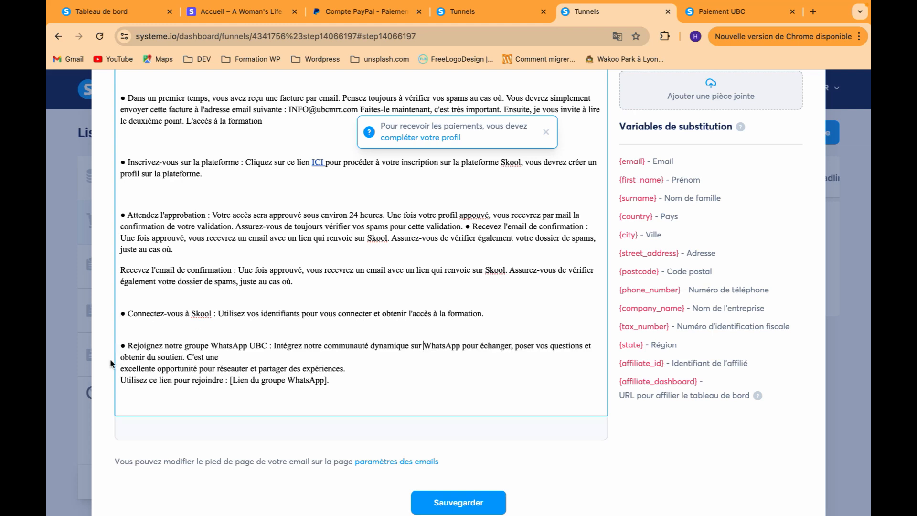
pyautogui.click(120, 370)
pyautogui.press('BackSpace')
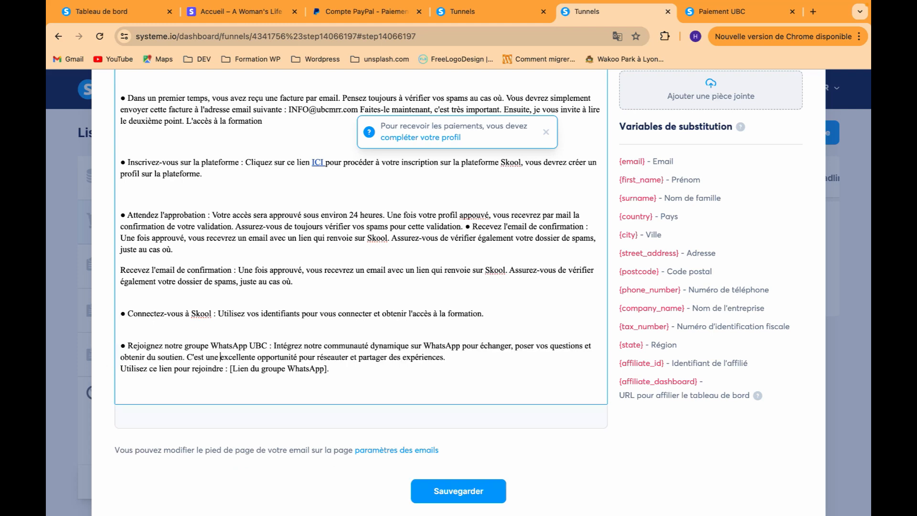
pyautogui.click(120, 369)
pyautogui.press('Return')
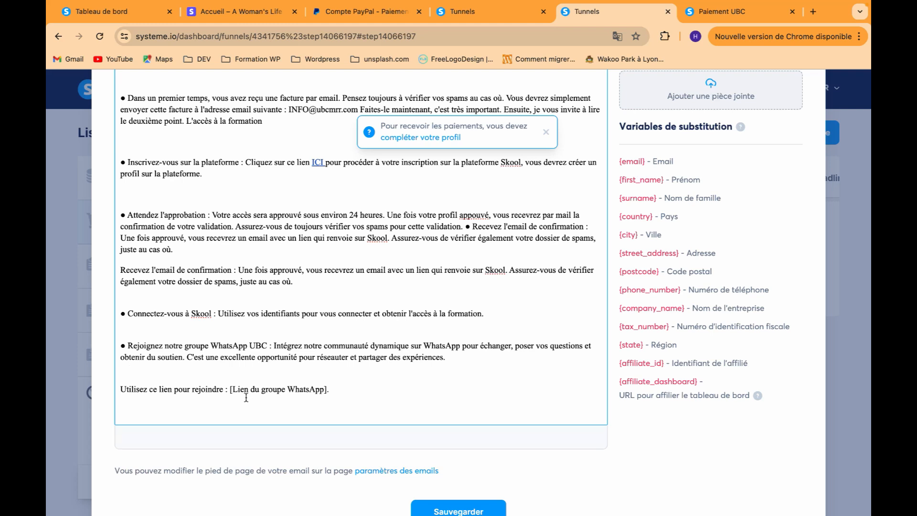
pyautogui.moveTo(330, 390); pyautogui.dragTo(228, 387)
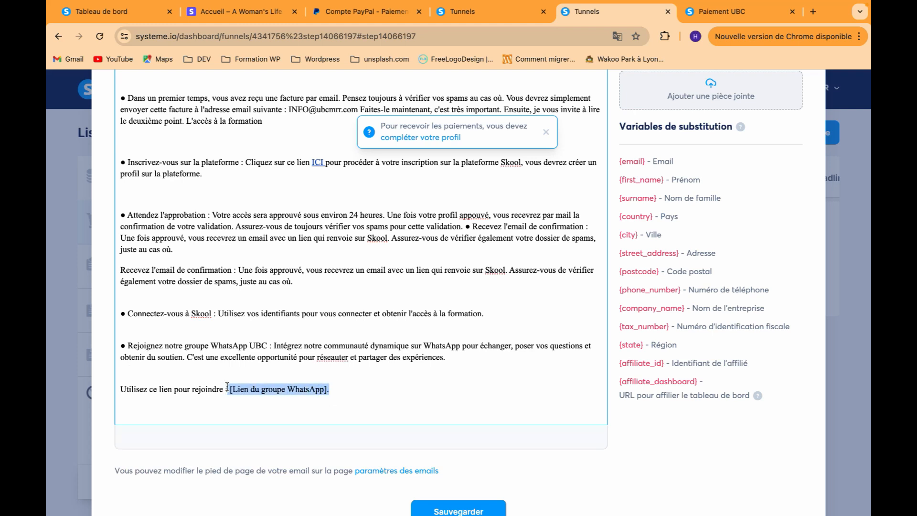
pyautogui.scroll(1, 339, 351)
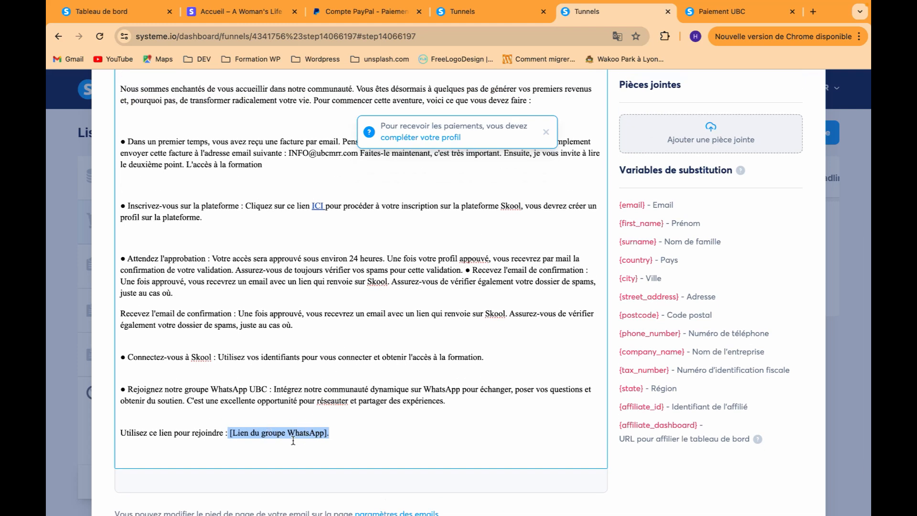
pyautogui.scroll(2, 316, 424)
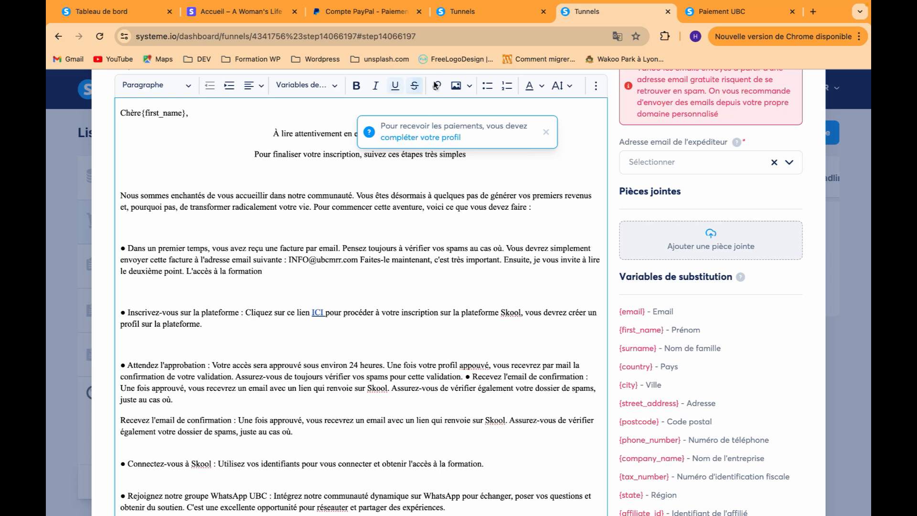
pyautogui.scroll(-3, 365, 352)
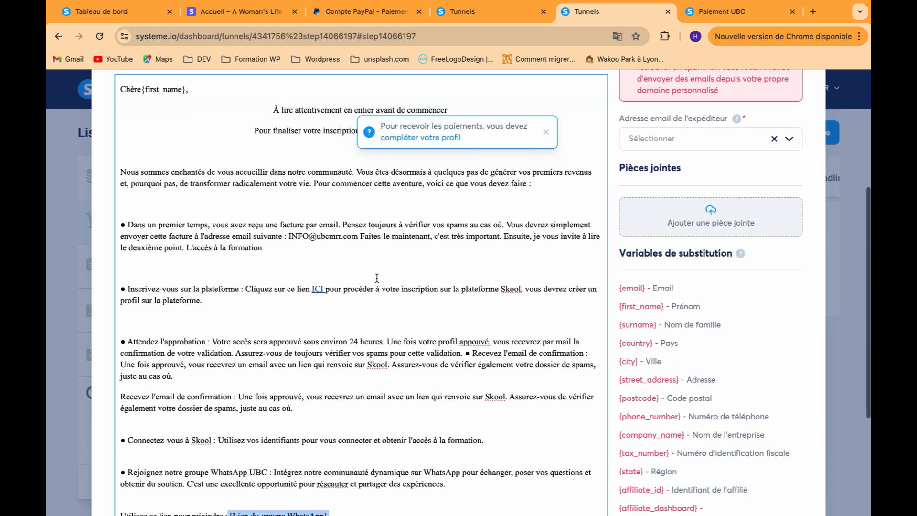
pyautogui.scroll(-2, 365, 352)
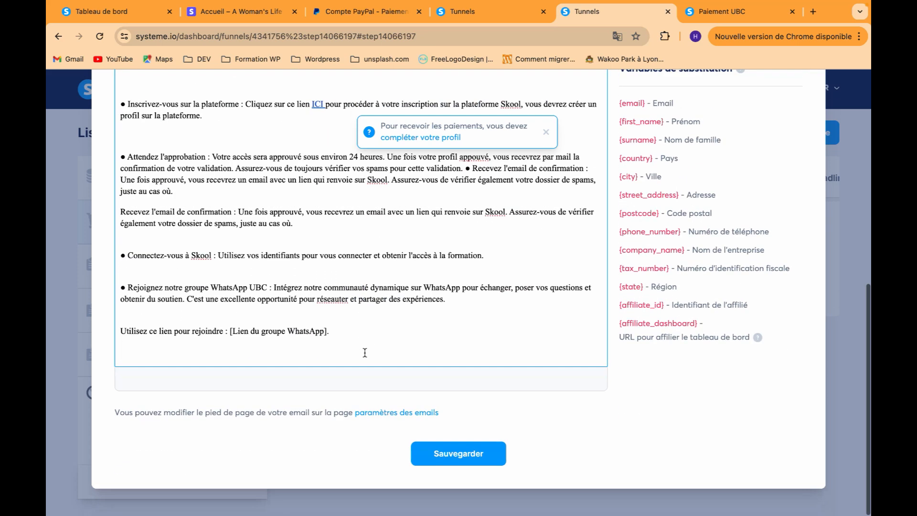
pyautogui.scroll(2, 365, 352)
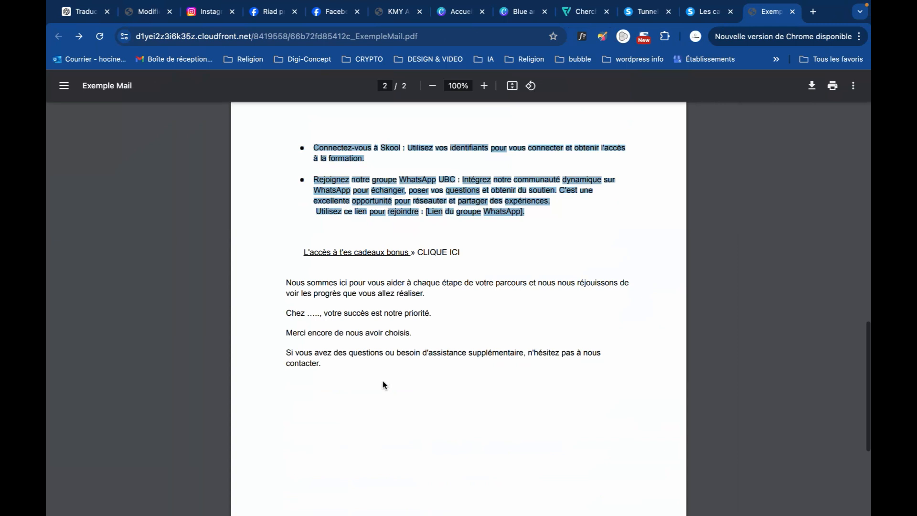
# Copy the PDF's closing text from "L'accès à t'es cadeaux bonus" through "contacter." and paste it below the WhatsApp link line of the email.
pyautogui.scroll(-2, 383, 385)
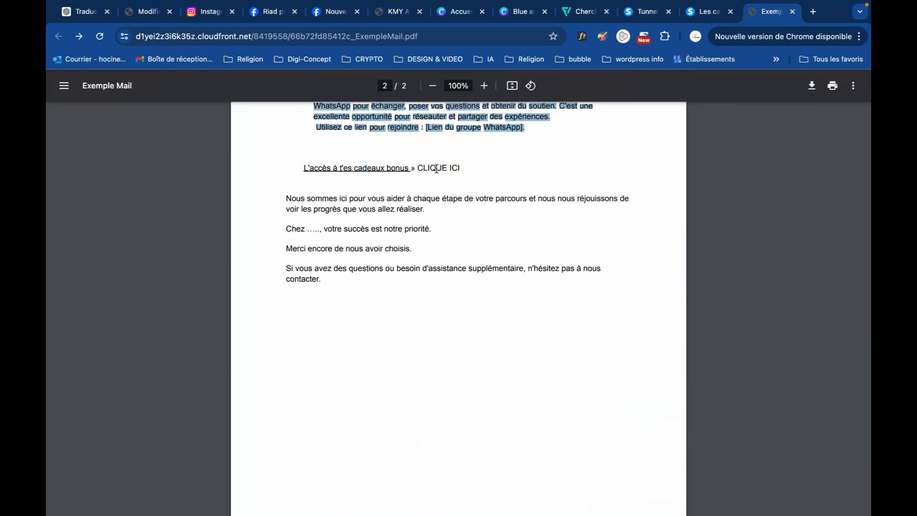
pyautogui.moveTo(324, 277); pyautogui.dragTo(299, 165)
pyautogui.hotkey('ctrl', 'c')
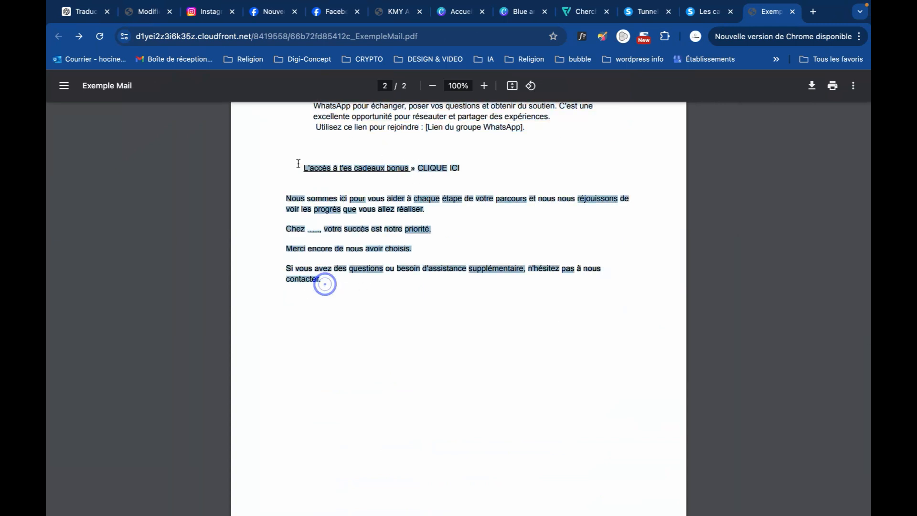
pyautogui.rightClick(333, 167)
pyautogui.click(345, 189)
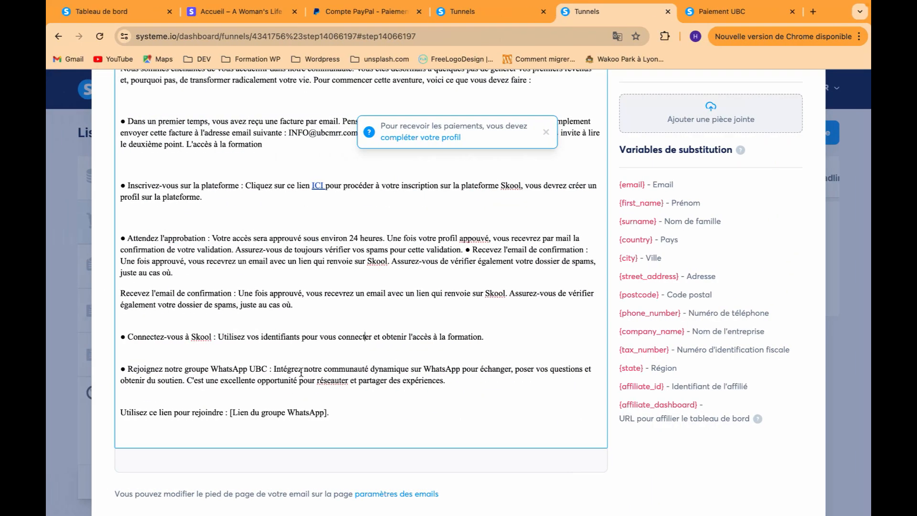
pyautogui.scroll(-1, 301, 373)
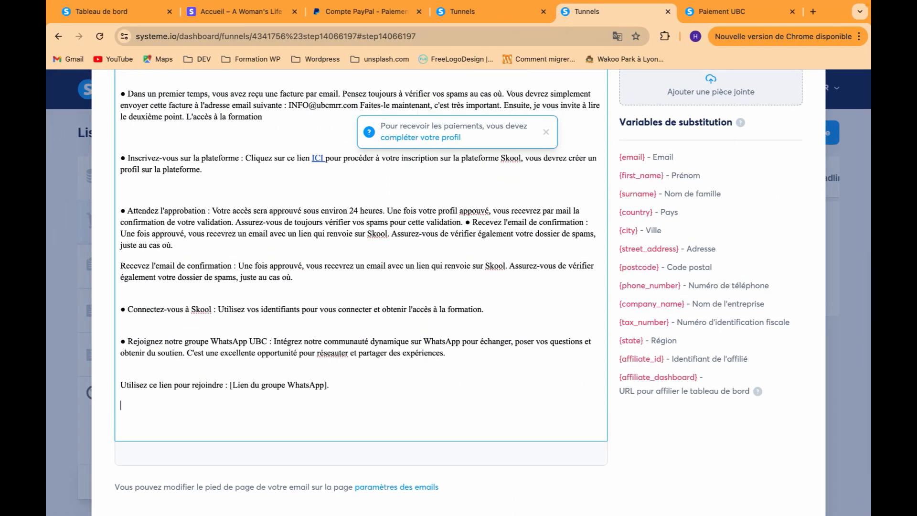
pyautogui.hotkey('ctrl', 'v')
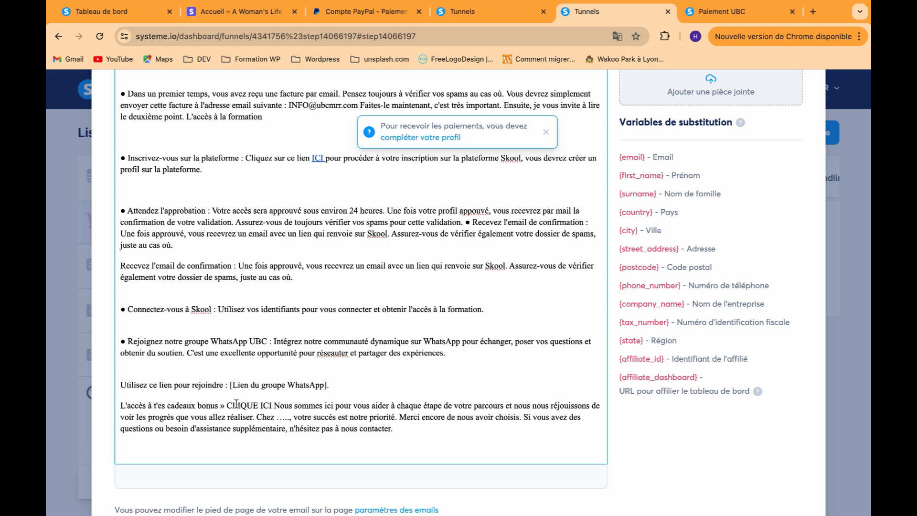
# Split the pasted closing text into separate paragraphs starting at "Nous sommes ici", "Chez ….." and "Si vous avez des questions".
pyautogui.click(275, 405)
pyautogui.press('Return')
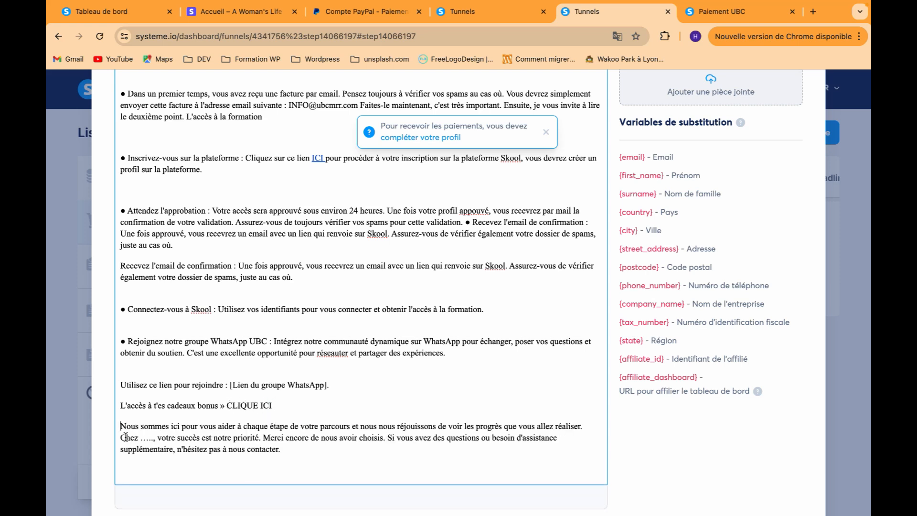
pyautogui.press('Return')
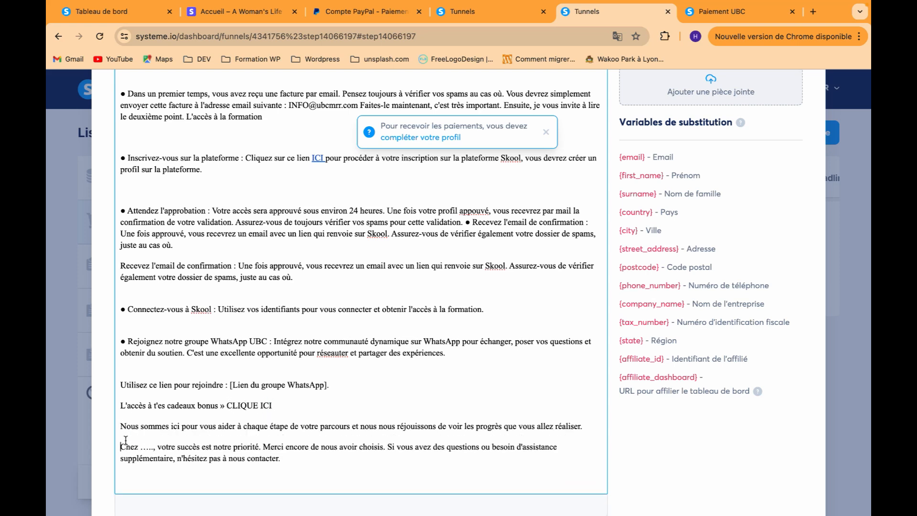
pyautogui.click(387, 446)
pyautogui.press('Return')
pyautogui.press('Return')
pyautogui.press('BackSpace')
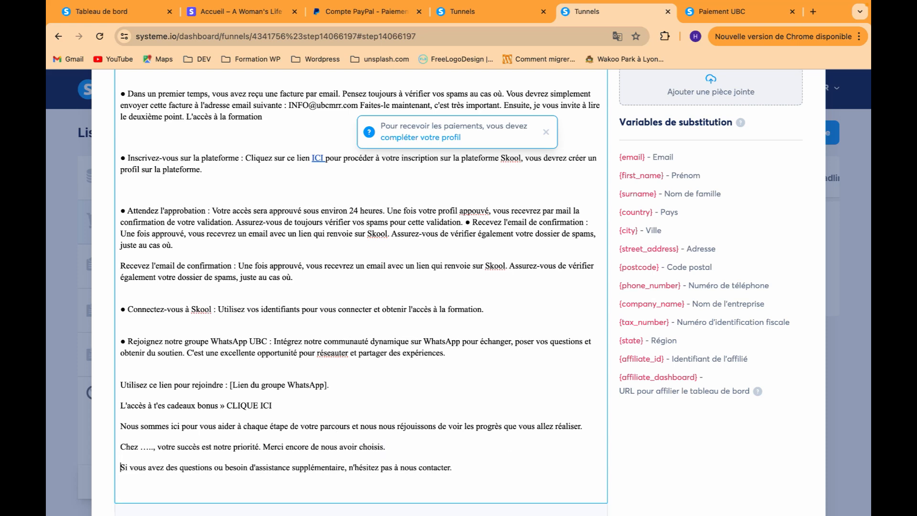
pyautogui.doubleClick(143, 447)
pyautogui.moveTo(150, 449); pyautogui.dragTo(154, 451)
pyautogui.click(239, 447)
pyautogui.scroll(2, 239, 447)
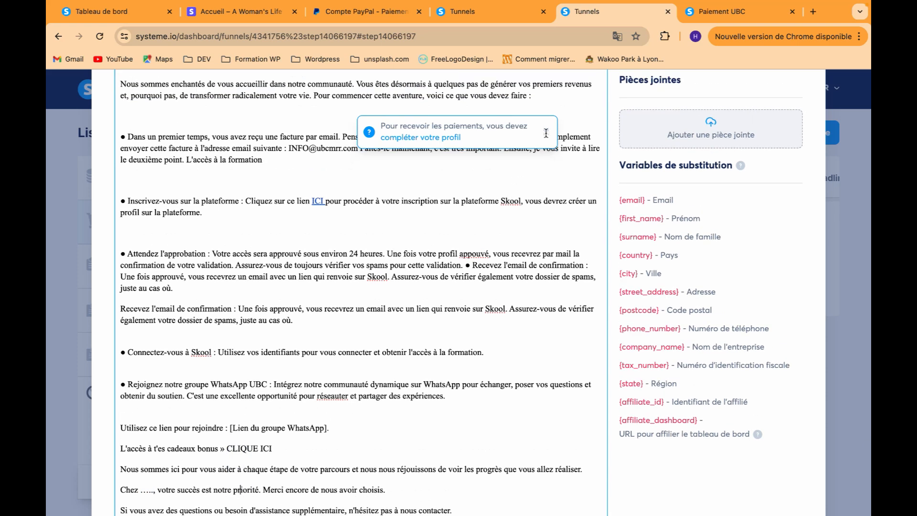
pyautogui.scroll(5, 498, 288)
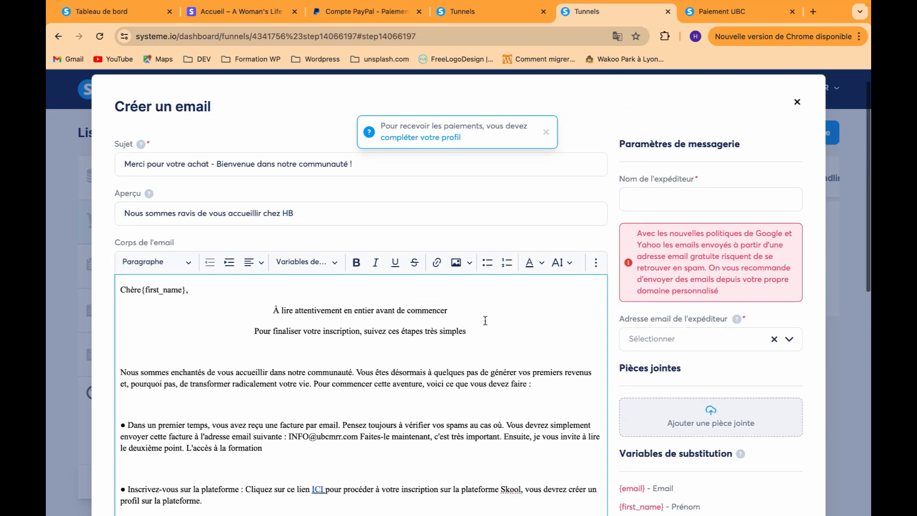
pyautogui.scroll(-5, 486, 318)
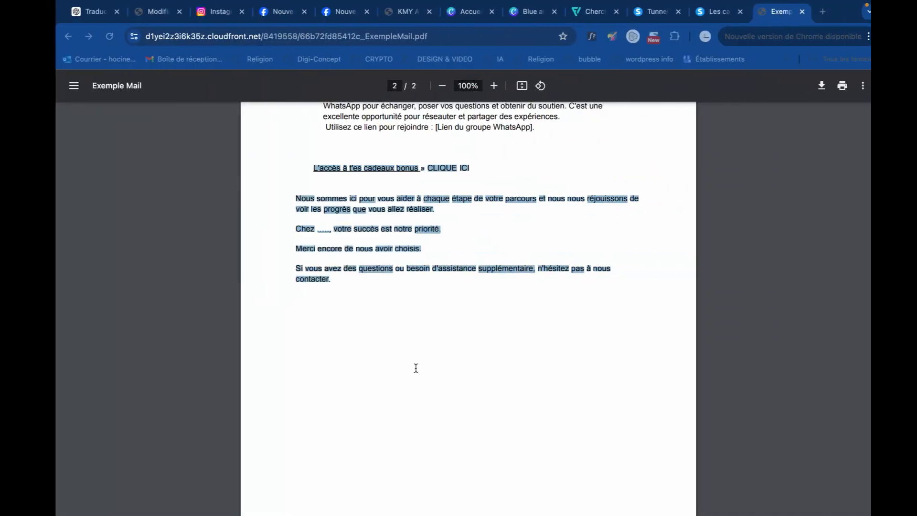
# Check in the example PDF whether the Skool membership approval image can be copied, and return to the email editor.
pyautogui.scroll(10, 416, 368)
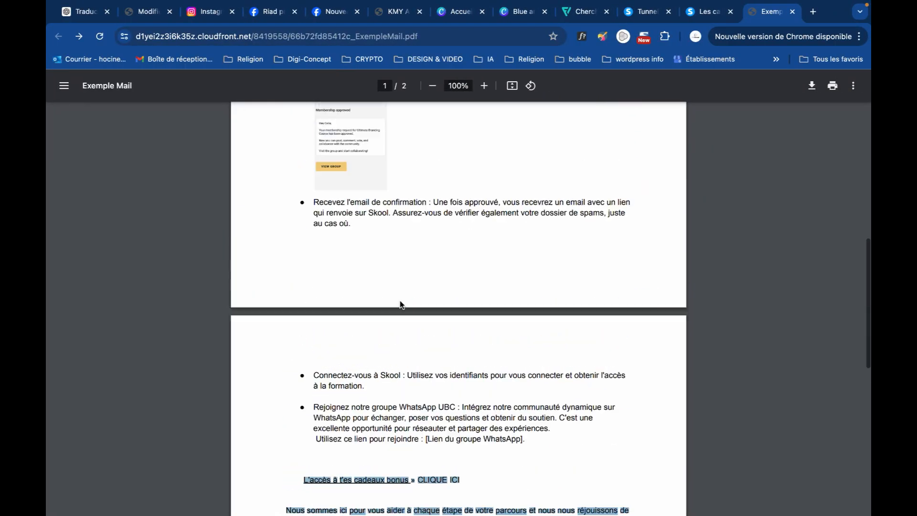
pyautogui.rightClick(363, 244)
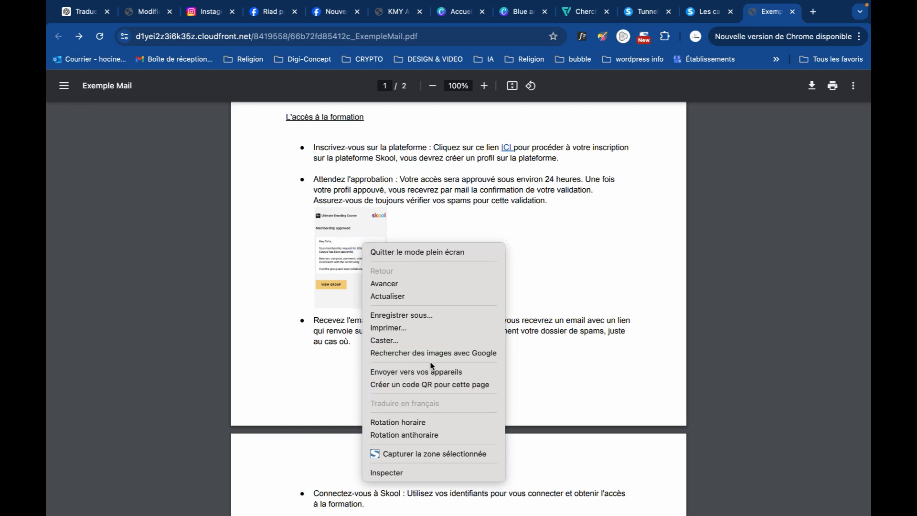
pyautogui.click(410, 215)
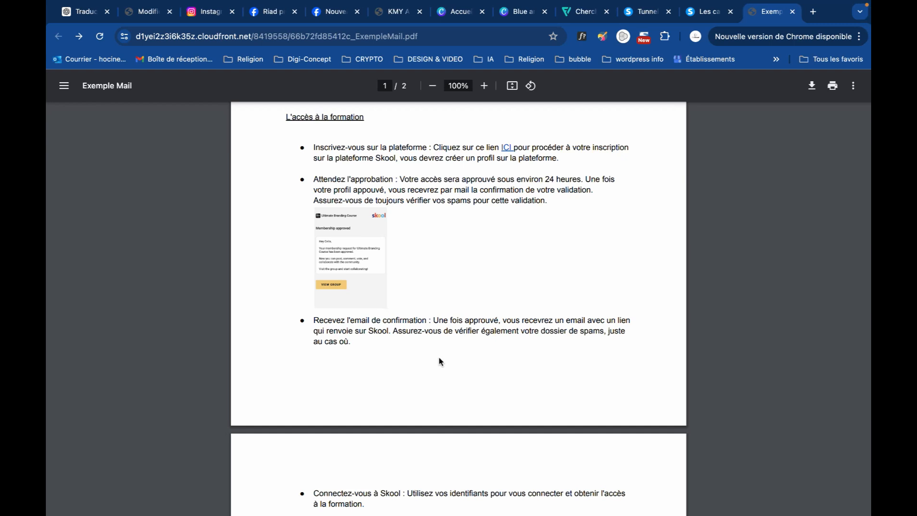
pyautogui.hotkey('ctrl', 'Left')
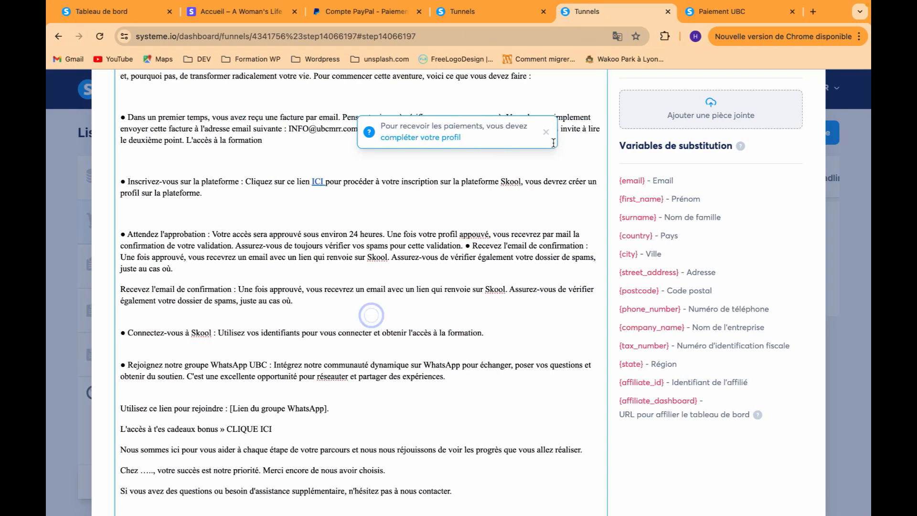
# Review the whole email body from the greeting to the closing paragraphs, including the "CLIQUE ICI" bonus text.
pyautogui.scroll(-1, 471, 278)
pyautogui.scroll(4, 471, 278)
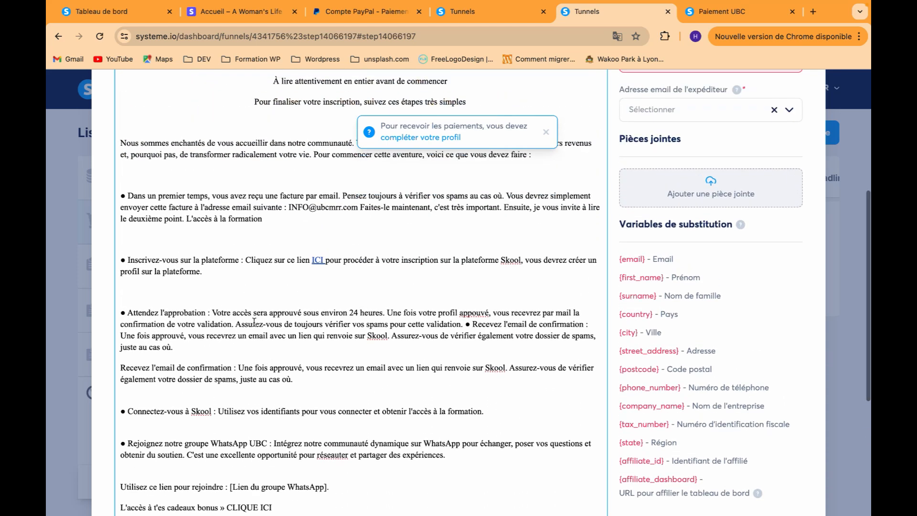
pyautogui.scroll(4, 280, 322)
pyautogui.scroll(-10, 279, 321)
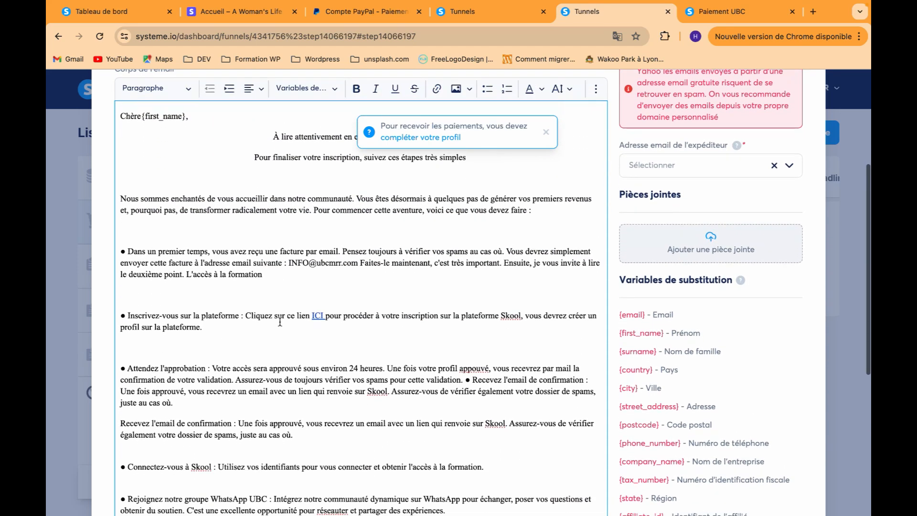
pyautogui.scroll(1, 280, 322)
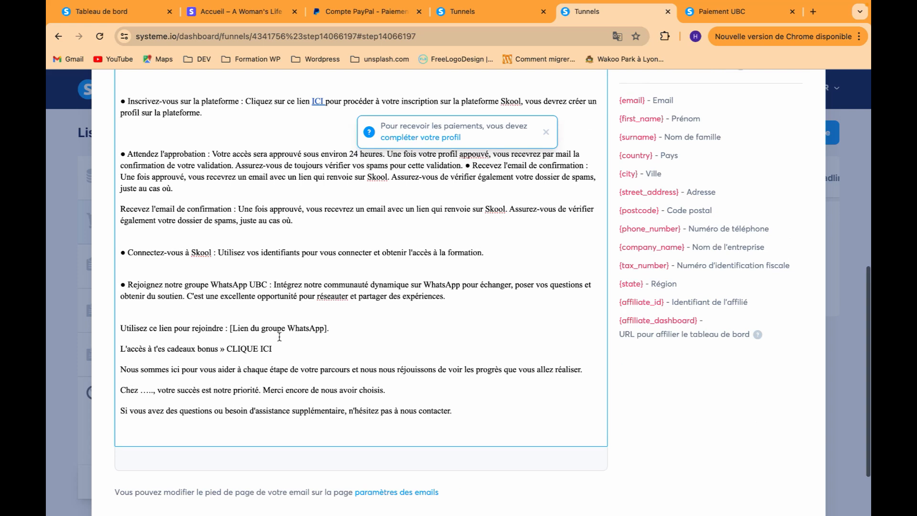
pyautogui.click(227, 347)
pyautogui.moveTo(228, 348); pyautogui.dragTo(275, 349)
pyautogui.click(275, 349)
pyautogui.scroll(2, 755, 118)
pyautogui.scroll(3, 756, 118)
# Set the sender name of the email to HB.
pyautogui.click(736, 194)
pyautogui.scroll(2, 736, 194)
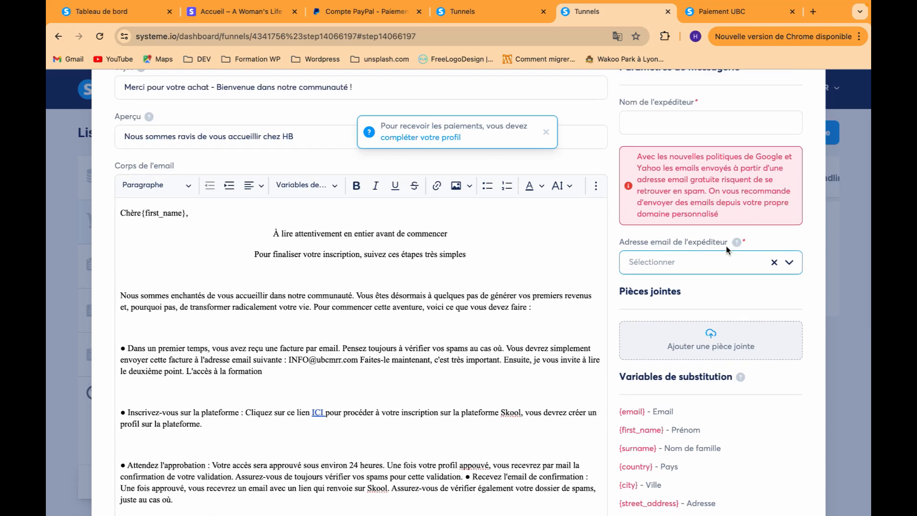
pyautogui.scroll(2, 726, 248)
pyautogui.click(704, 212)
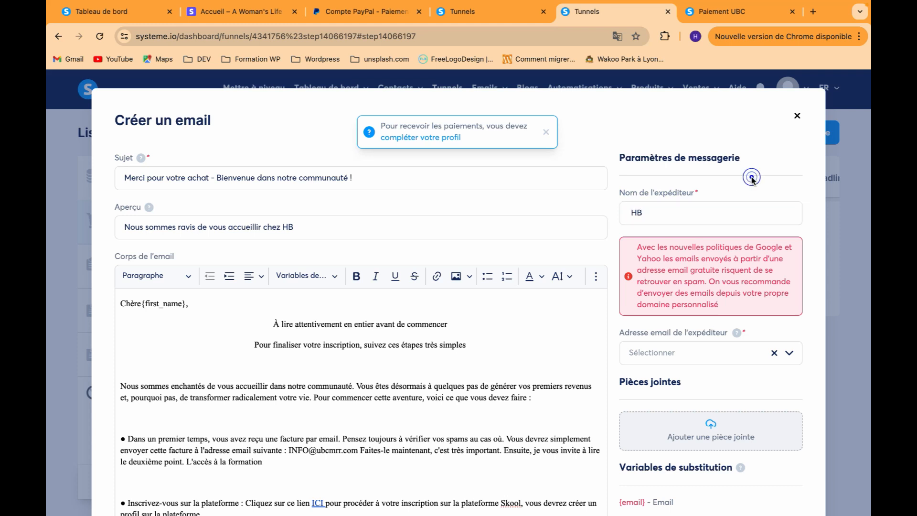
# Open the sender email address selector to examine the available addresses.
pyautogui.scroll(-2, 749, 182)
pyautogui.click(660, 256)
pyautogui.click(743, 256)
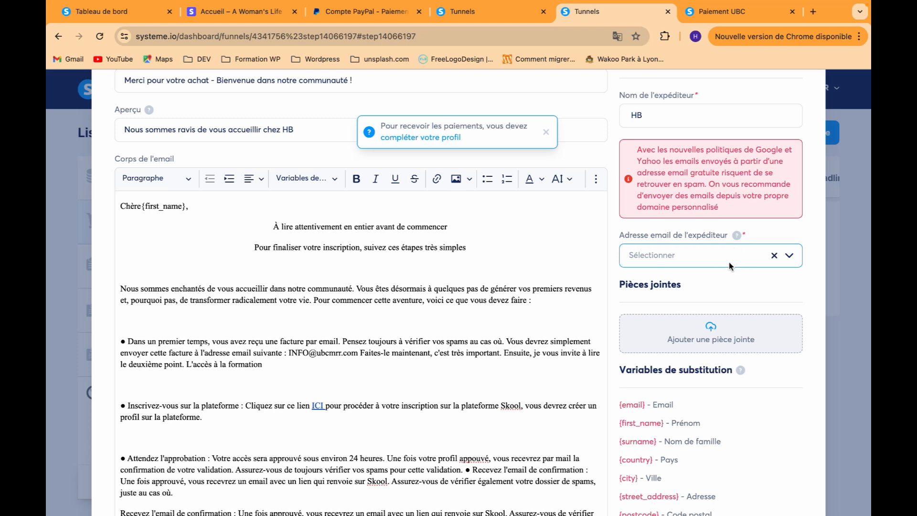
pyautogui.scroll(2, 729, 266)
pyautogui.scroll(-2, 716, 264)
pyautogui.click(699, 258)
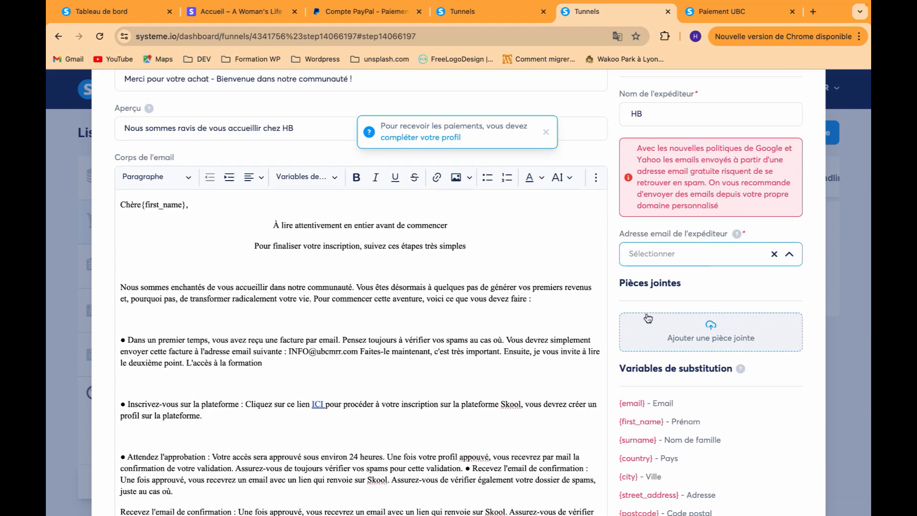
# Try to save the email without a sender address and reopen the sender email address selector.
pyautogui.scroll(-10, 669, 286)
pyautogui.click(465, 458)
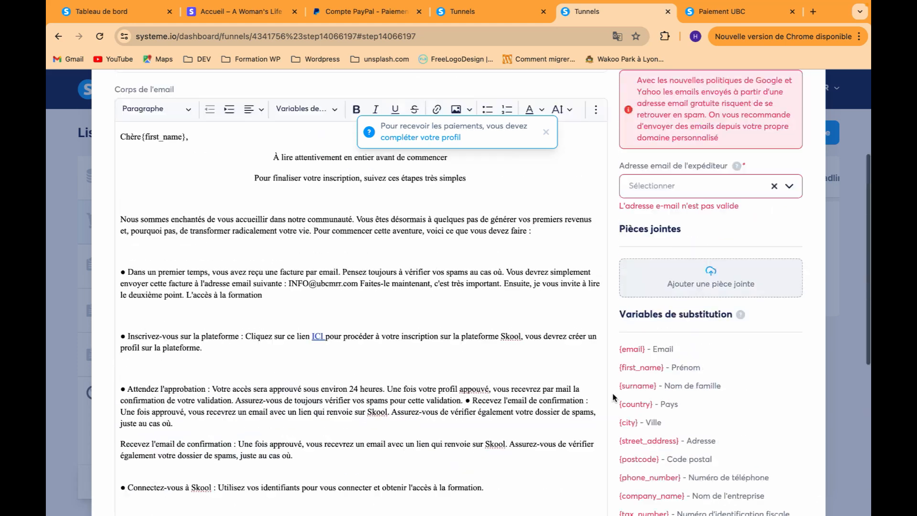
pyautogui.click(772, 232)
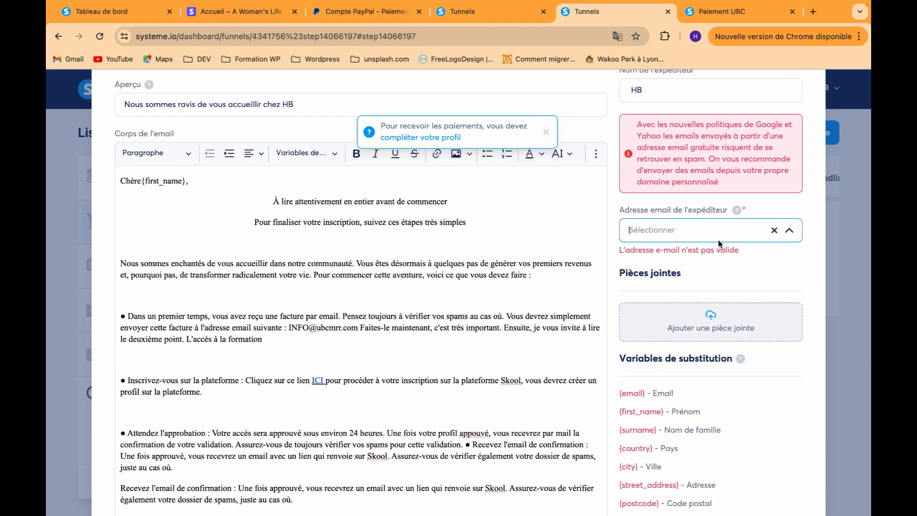
pyautogui.scroll(3, 719, 244)
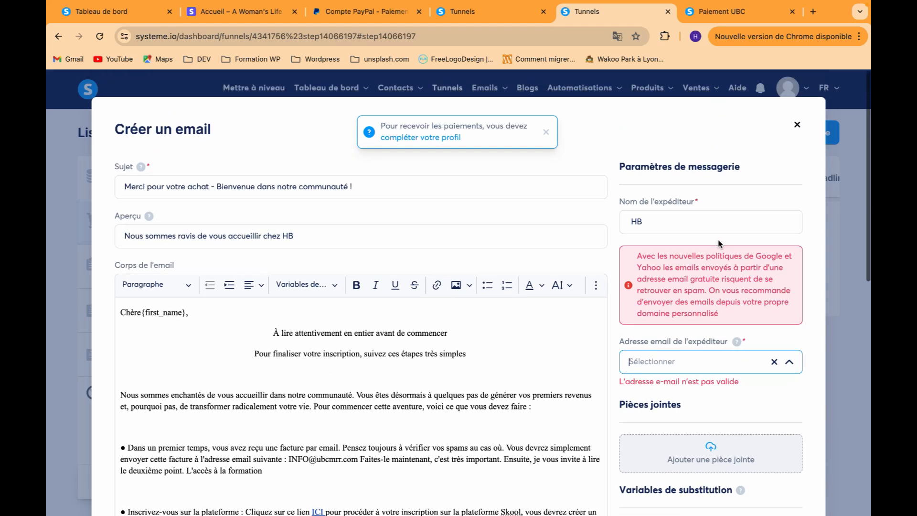
# Copy the email body from "À lire attentivement en entier avant de commencer" to the closing line, and close the unsaved email.
pyautogui.moveTo(259, 317); pyautogui.dragTo(271, 514)
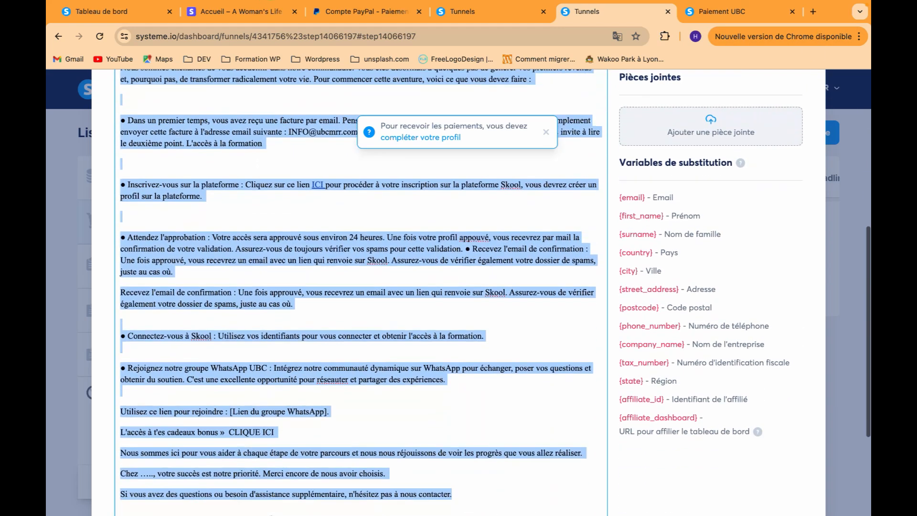
pyautogui.scroll(-3, 285, 369)
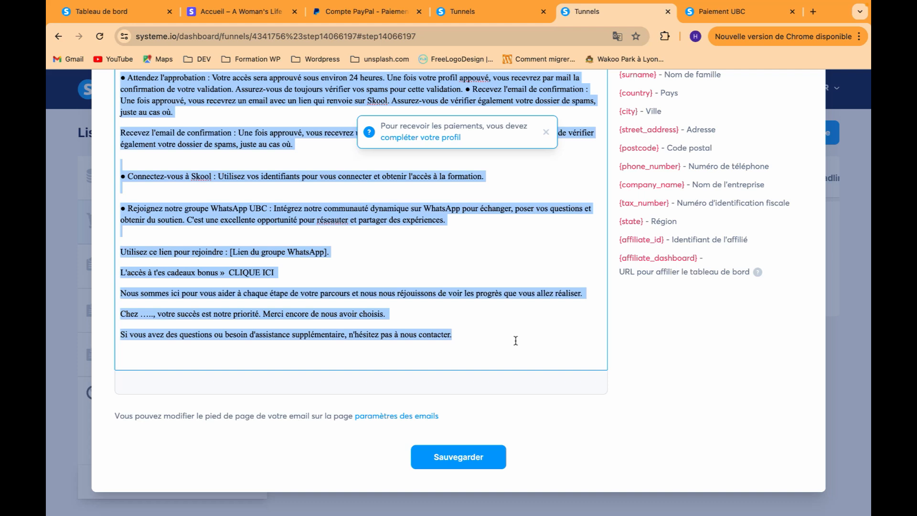
pyautogui.scroll(10, 516, 341)
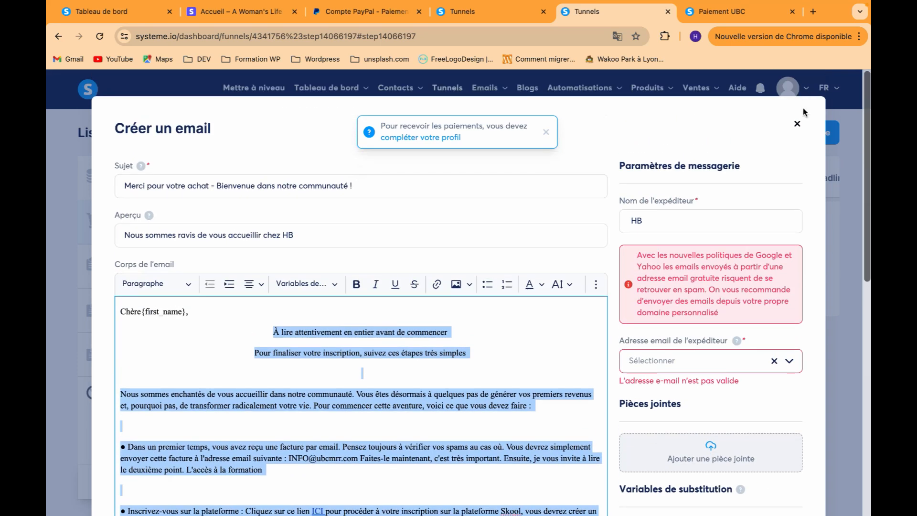
pyautogui.click(797, 124)
# Open the account's email settings and examine the domain, verified email address, sender, test and list-cleaning sections.
pyautogui.moveTo(806, 92)
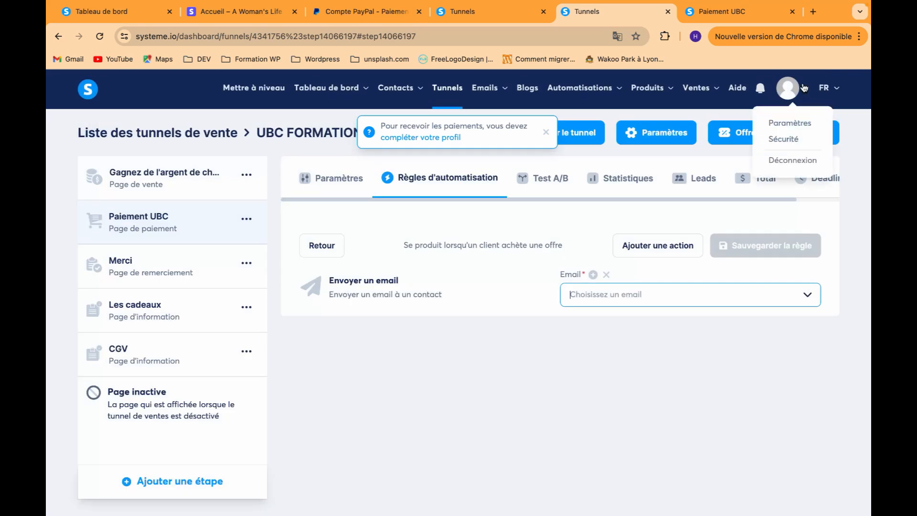
pyautogui.click(790, 123)
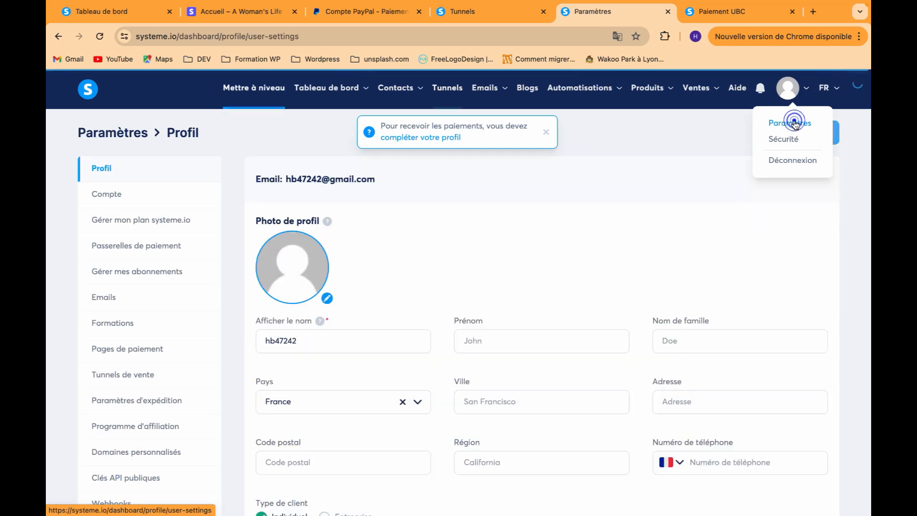
pyautogui.click(136, 296)
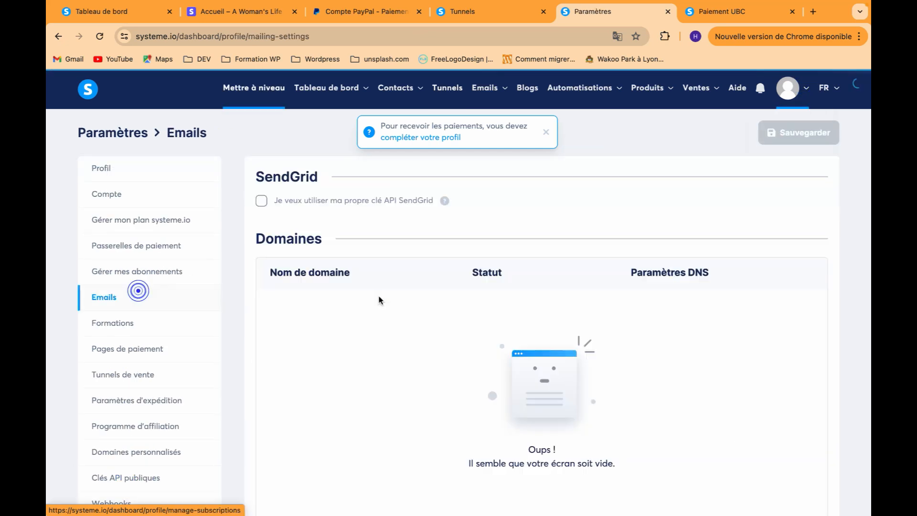
pyautogui.scroll(-9, 380, 300)
pyautogui.scroll(-7, 380, 300)
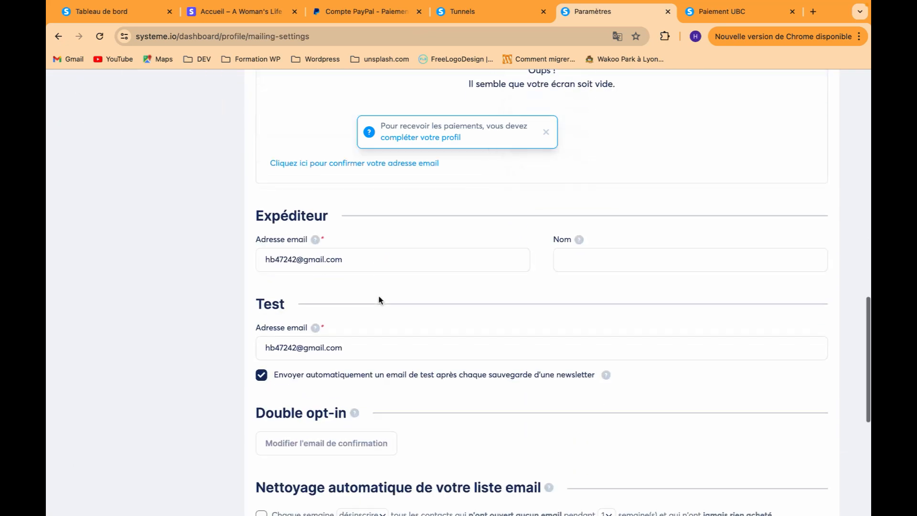
pyautogui.scroll(-4, 397, 297)
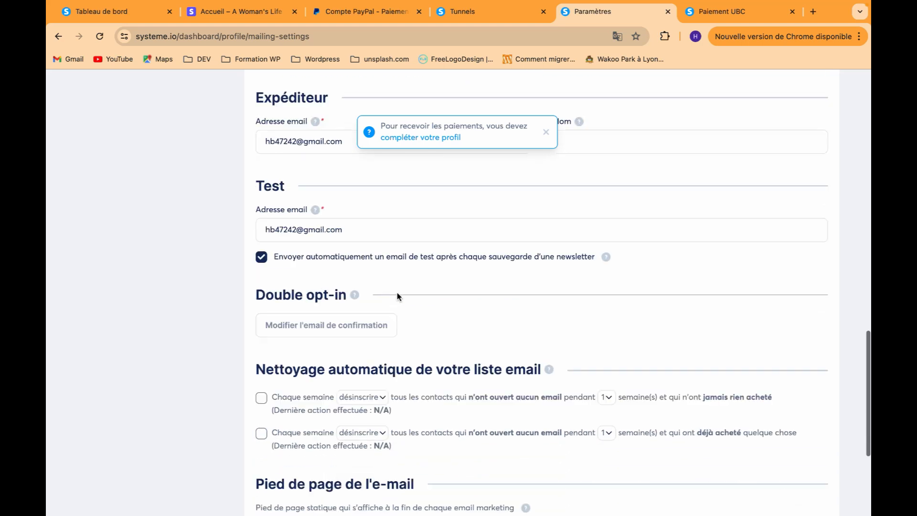
pyautogui.scroll(10, 397, 296)
pyautogui.scroll(10, 397, 297)
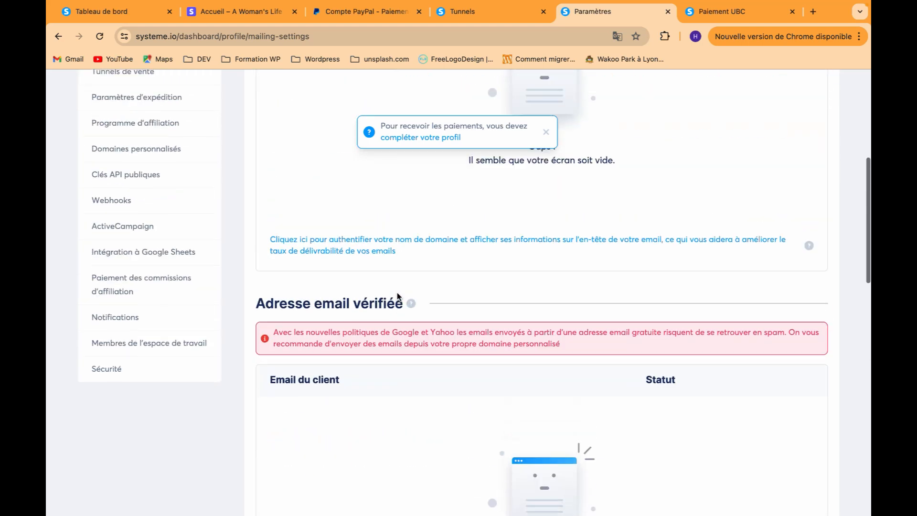
pyautogui.scroll(-4, 397, 296)
pyautogui.scroll(-4, 397, 296)
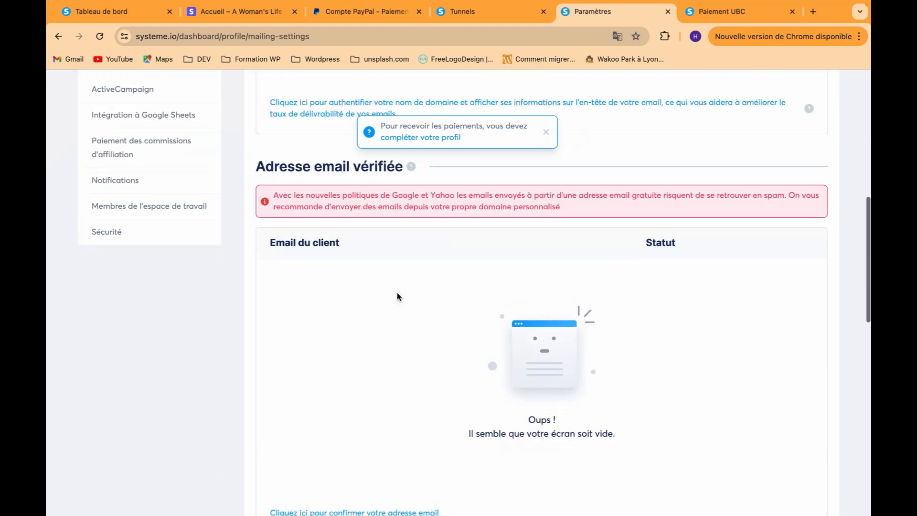
pyautogui.scroll(3, 397, 294)
pyautogui.scroll(-7, 412, 334)
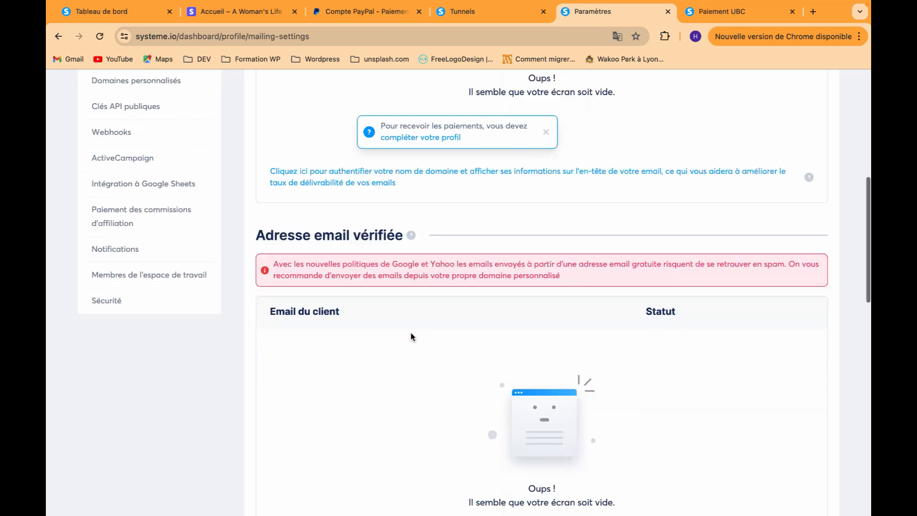
# Examine the form for adding a new sender email address and close it without entering an address.
pyautogui.click(397, 312)
pyautogui.click(454, 298)
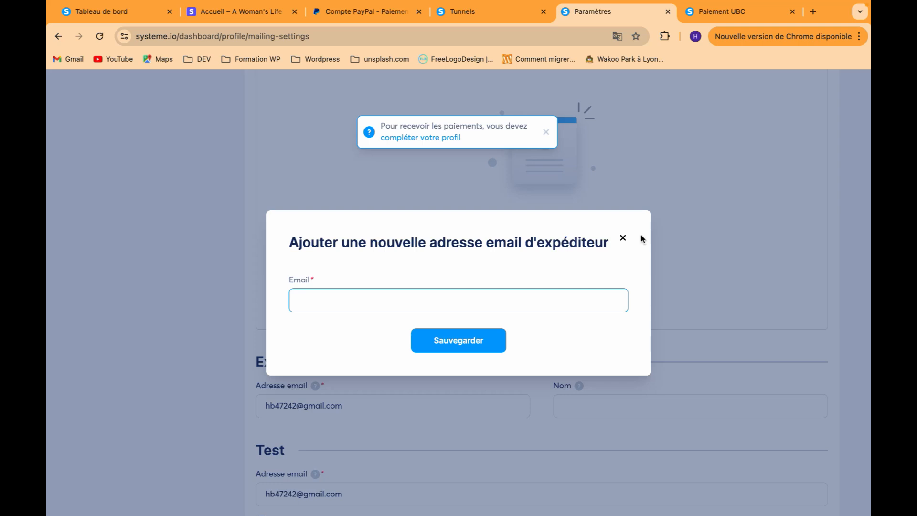
pyautogui.click(624, 240)
pyautogui.click(387, 312)
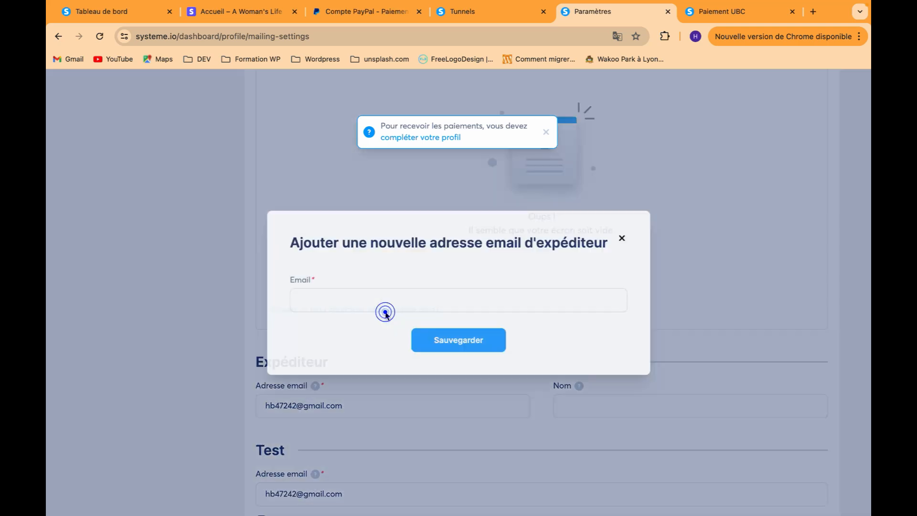
pyautogui.click(392, 298)
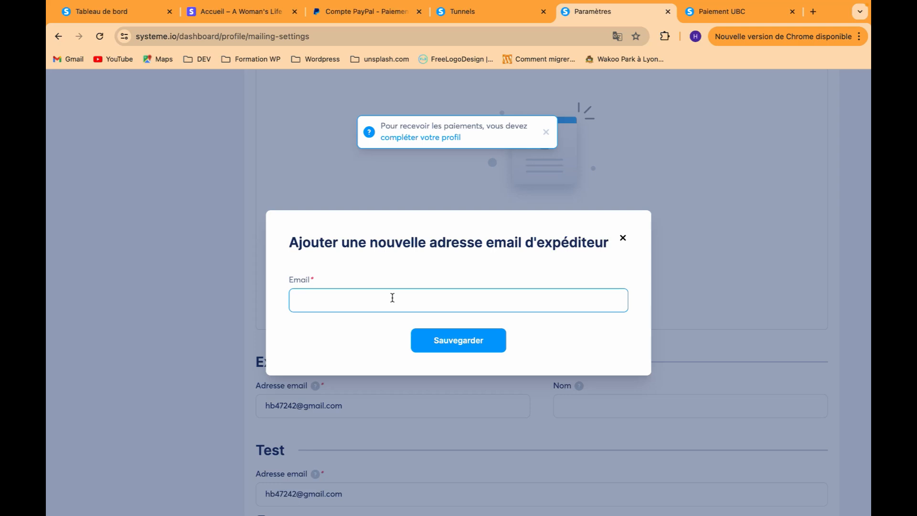
pyautogui.click(623, 239)
# Reopen the Paiement UBC step of the UBC FORMATION funnel and add an "Envoyer un email" action to its Nouvelle vente rule.
pyautogui.scroll(8, 610, 199)
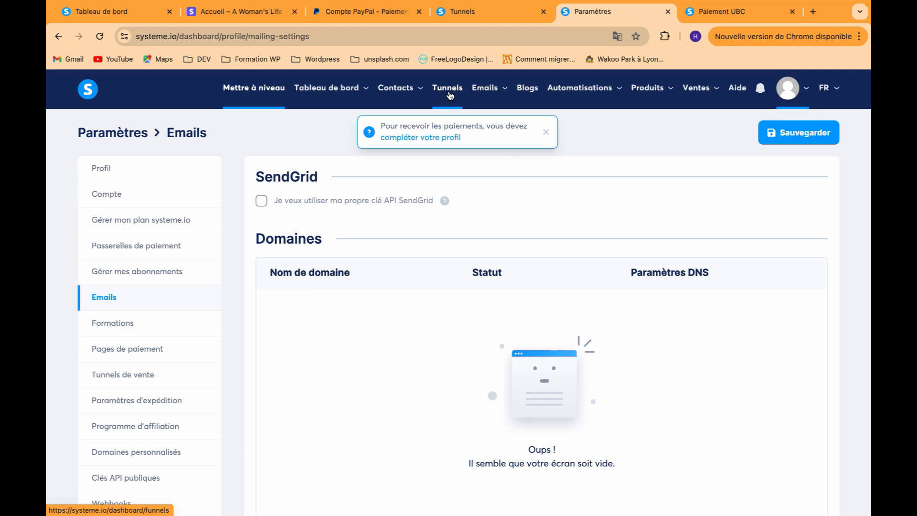
pyautogui.click(449, 91)
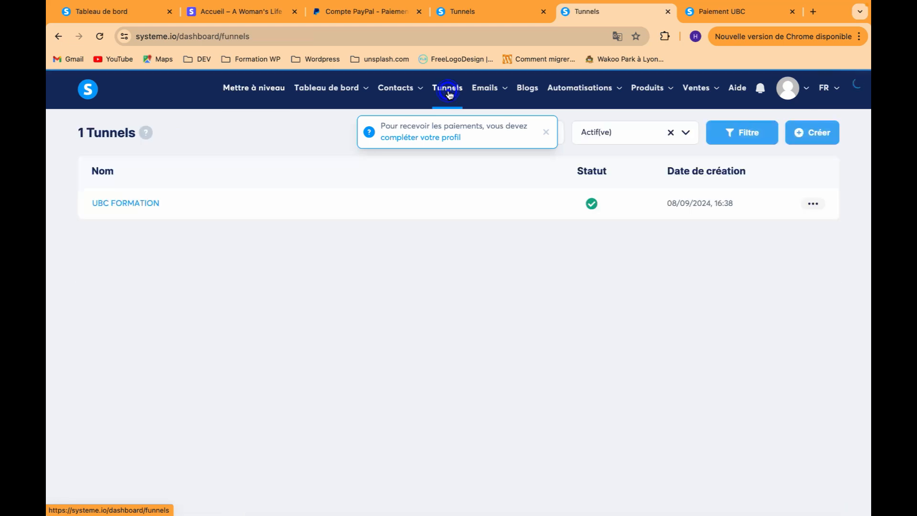
pyautogui.click(142, 204)
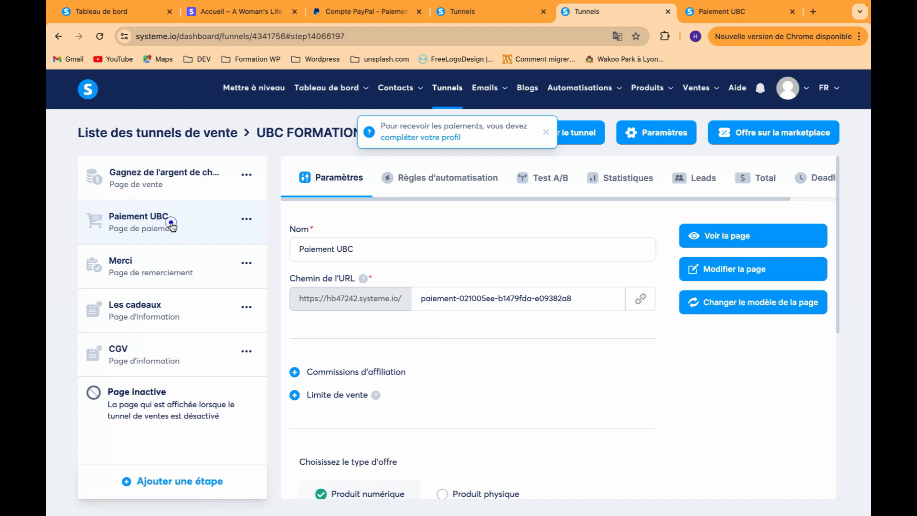
pyautogui.click(448, 185)
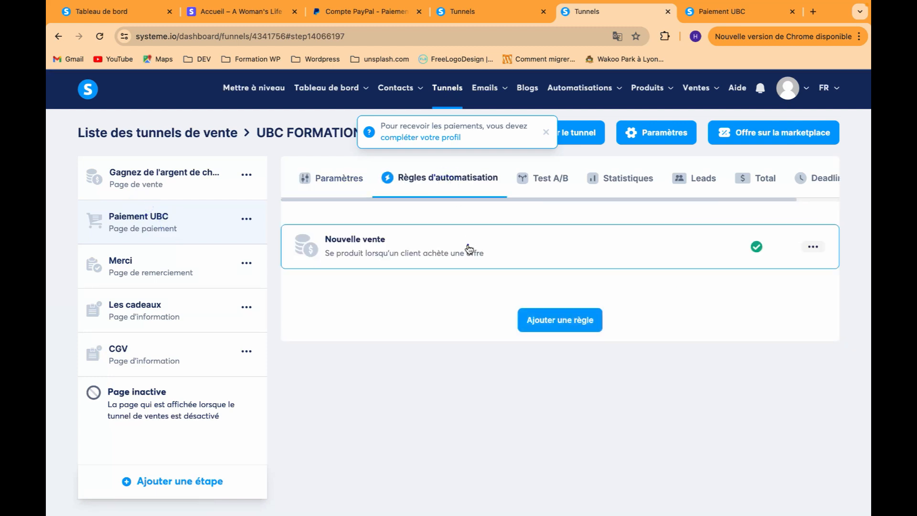
pyautogui.click(468, 249)
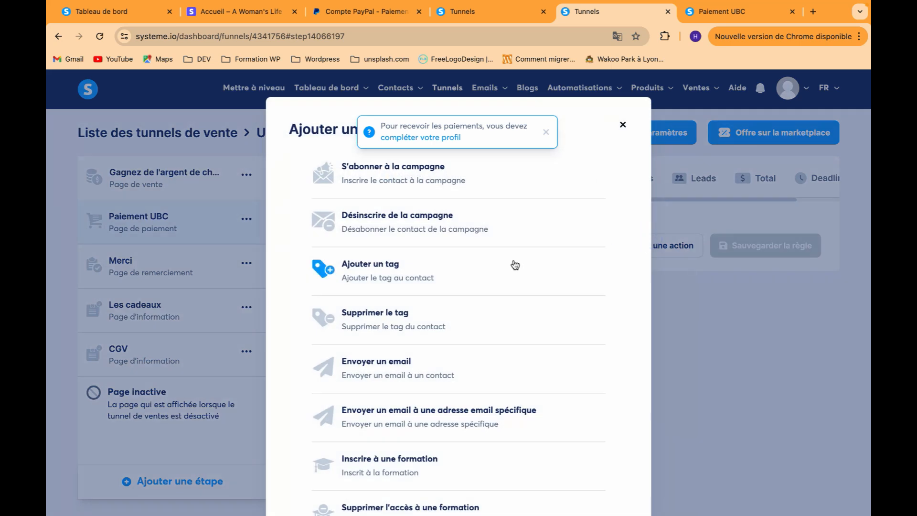
pyautogui.click(431, 376)
# Create a new email for the action and paste the copied welcome text into its body.
pyautogui.click(596, 301)
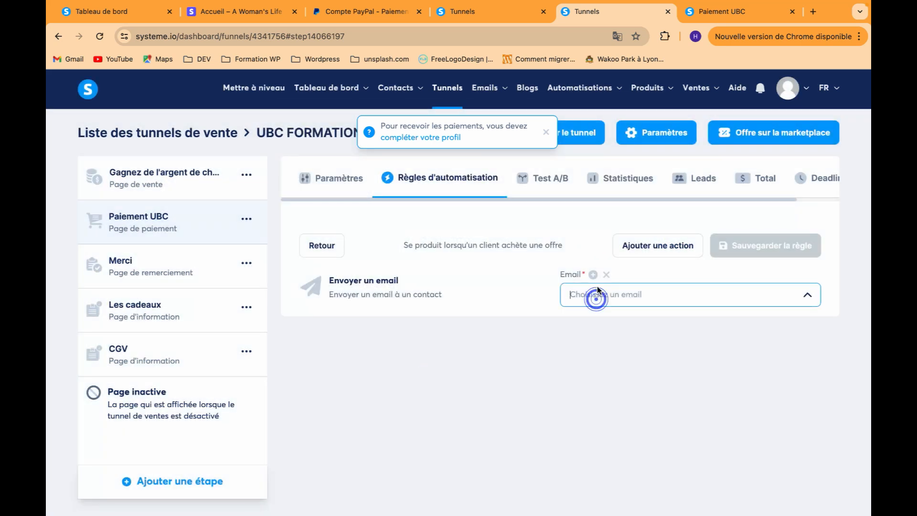
pyautogui.click(593, 275)
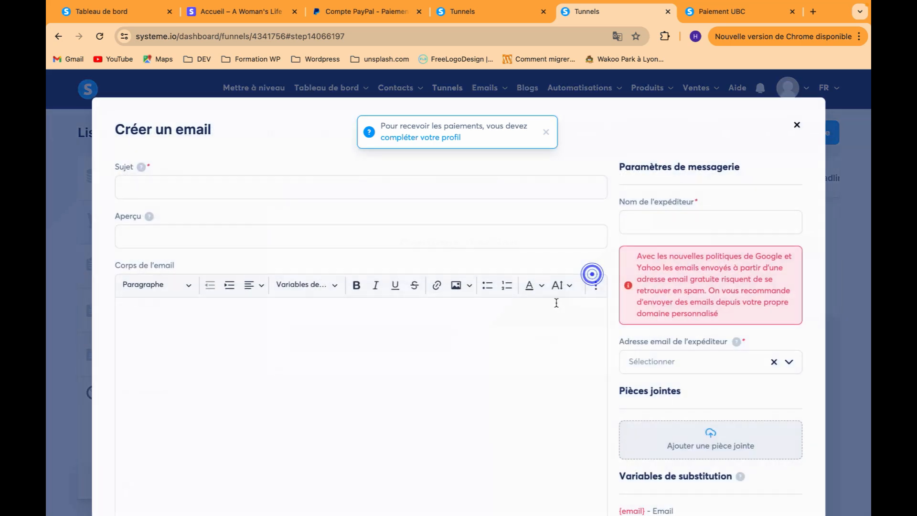
pyautogui.click(459, 335)
pyautogui.hotkey('ctrl', 'v')
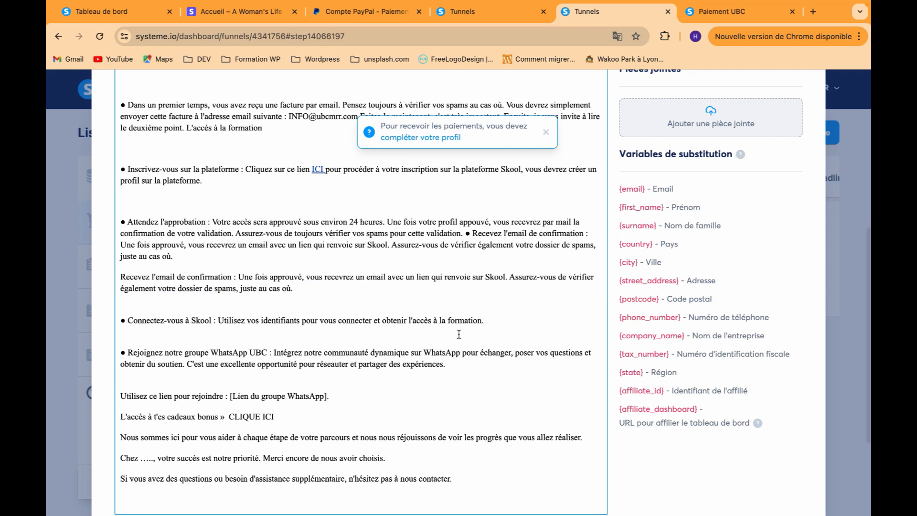
pyautogui.scroll(3, 580, 265)
# Check the sender email address selector of the new email for available addresses.
pyautogui.click(692, 182)
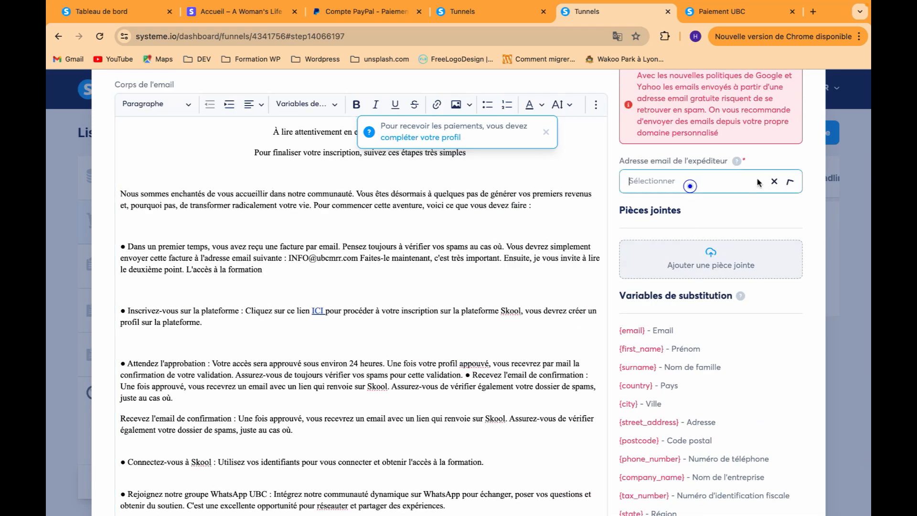
pyautogui.click(704, 180)
pyautogui.scroll(3, 699, 198)
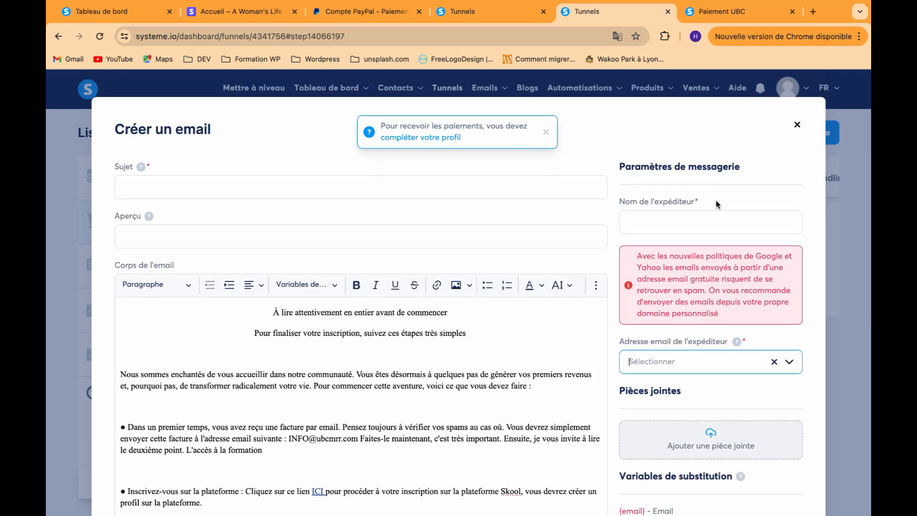
pyautogui.scroll(-10, 435, 365)
pyautogui.click(450, 12)
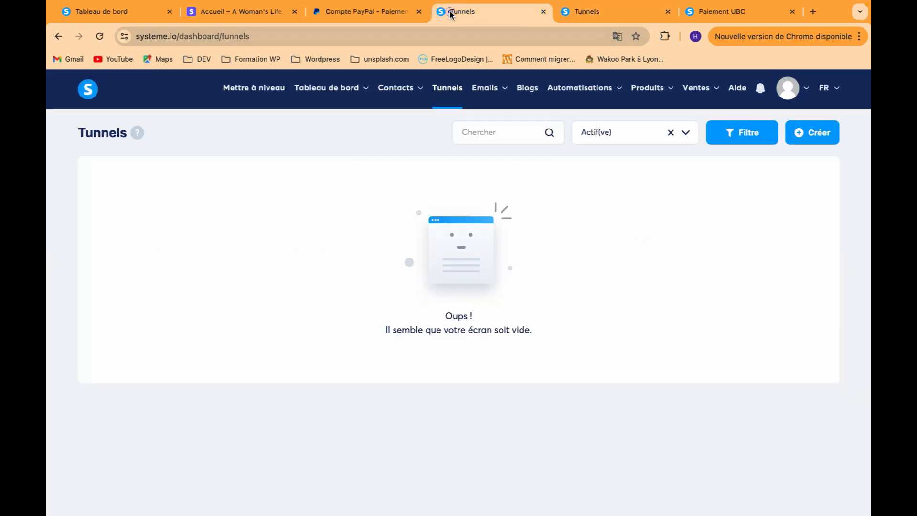
pyautogui.click(460, 95)
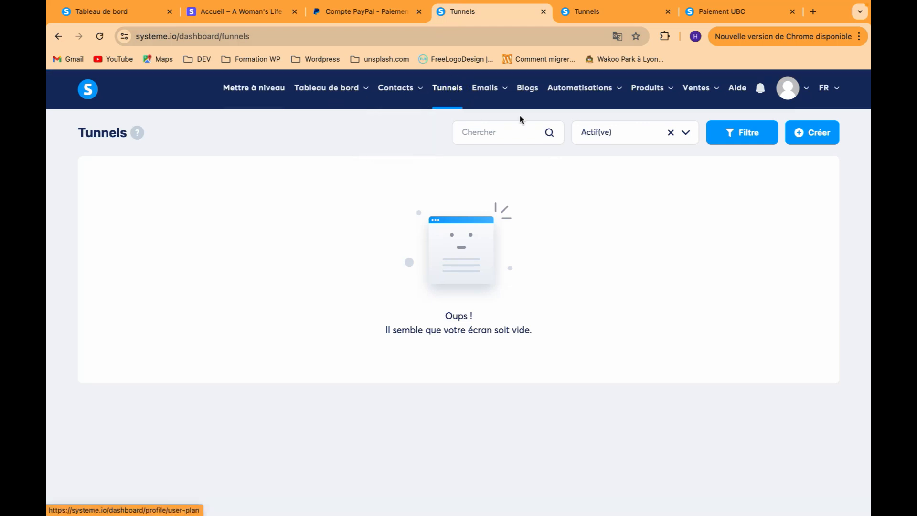
pyautogui.click(671, 132)
pyautogui.moveTo(323, 100)
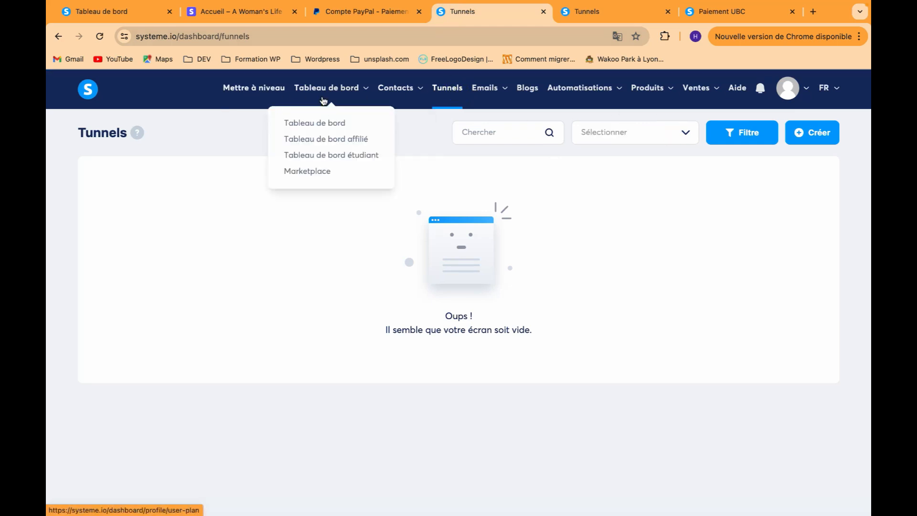
pyautogui.click(313, 123)
pyautogui.click(439, 91)
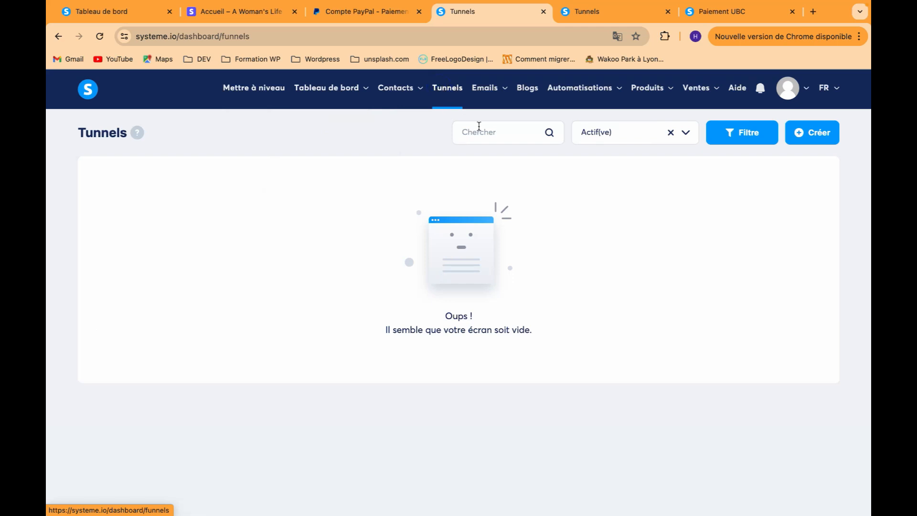
pyautogui.moveTo(487, 102)
pyautogui.moveTo(796, 101)
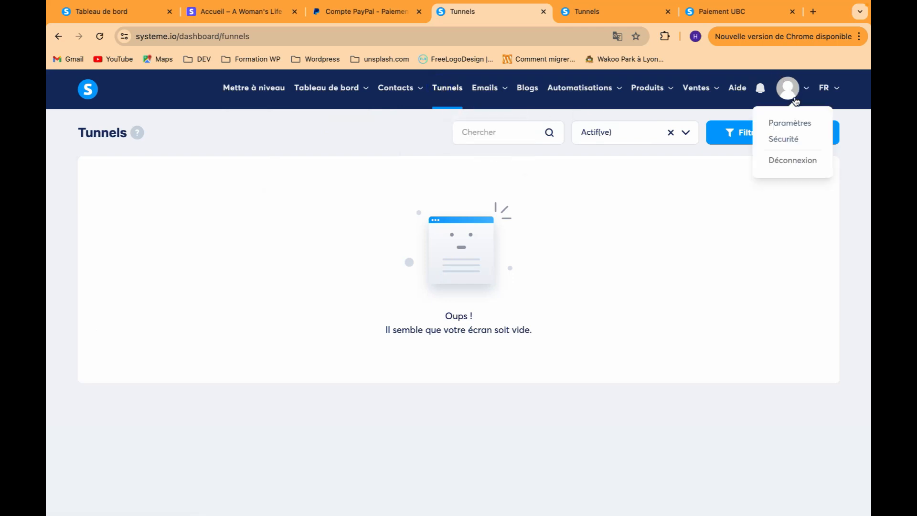
pyautogui.click(791, 125)
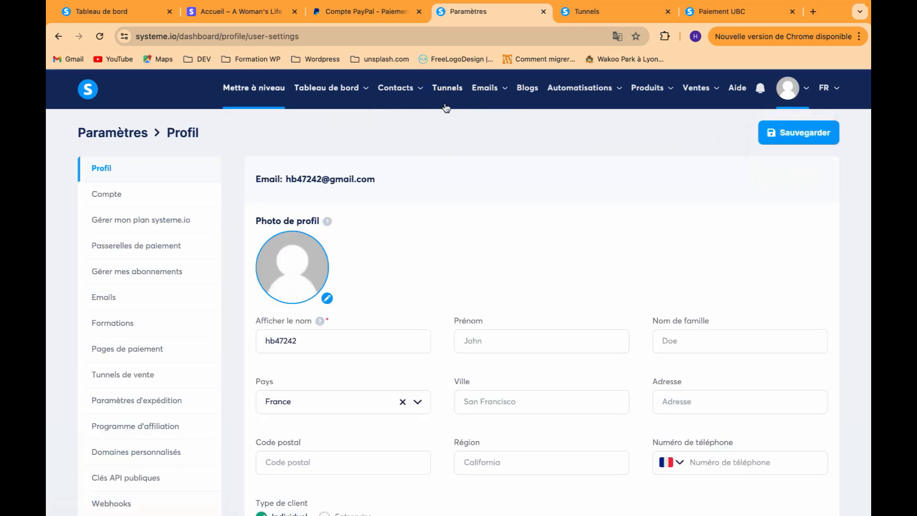
pyautogui.click(443, 91)
# Return to the email being created, close it without saving, and close the extra funnels tab.
pyautogui.click(607, 11)
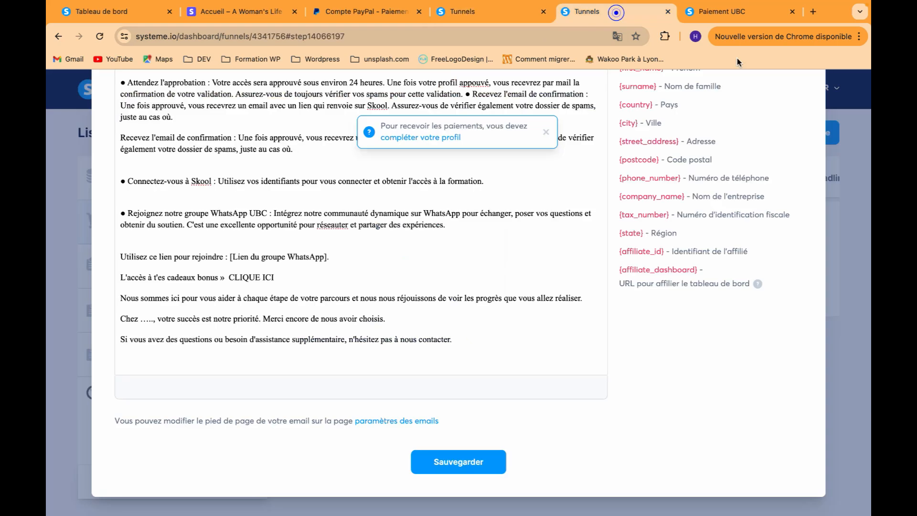
pyautogui.scroll(10, 852, 147)
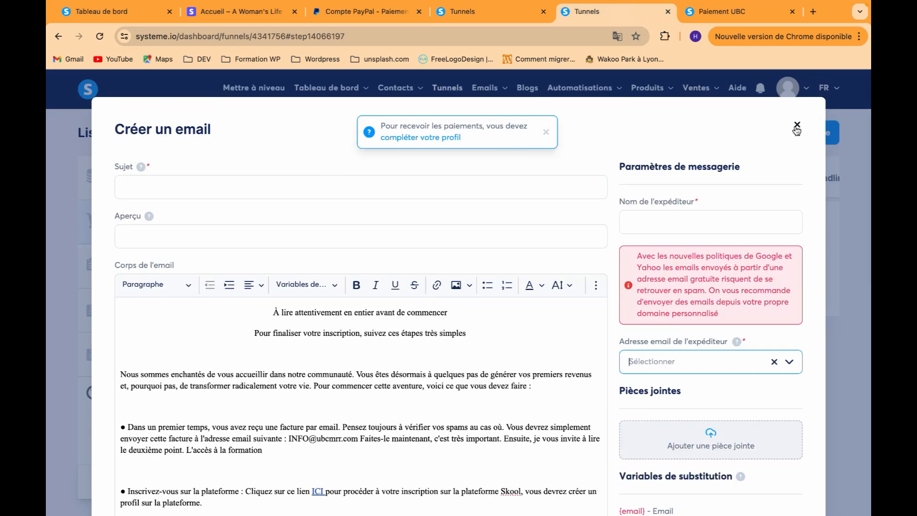
pyautogui.click(796, 126)
pyautogui.click(543, 12)
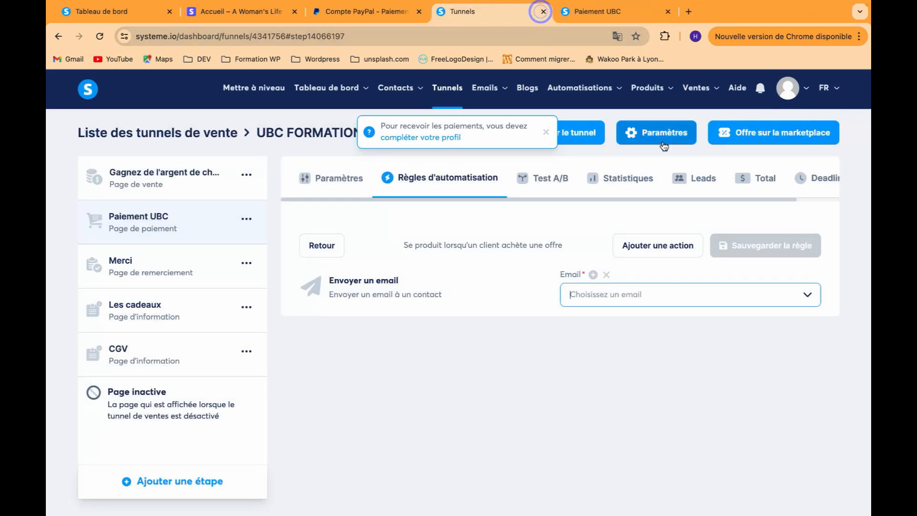
# Select the Les cadeaux step of the funnel and view its published page.
pyautogui.click(168, 303)
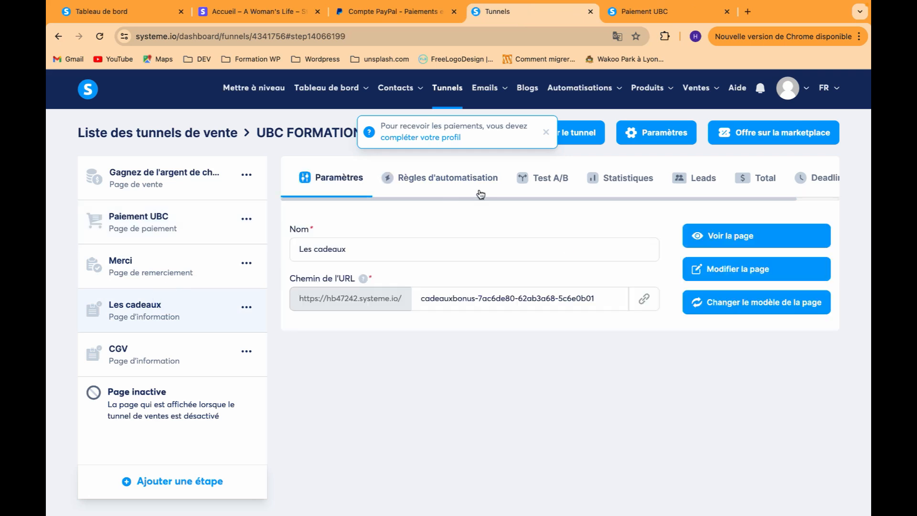
pyautogui.click(723, 231)
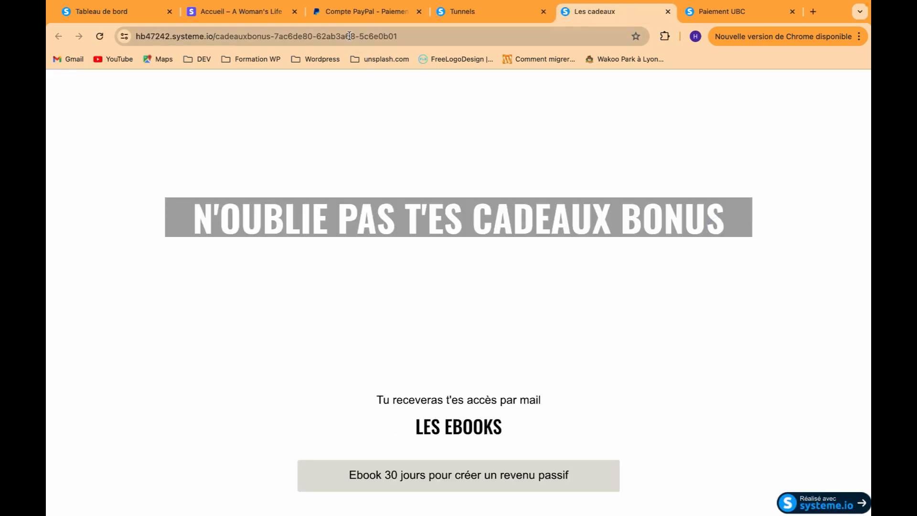
# Copy the web address of the published gifts page and close that page.
pyautogui.click(350, 35)
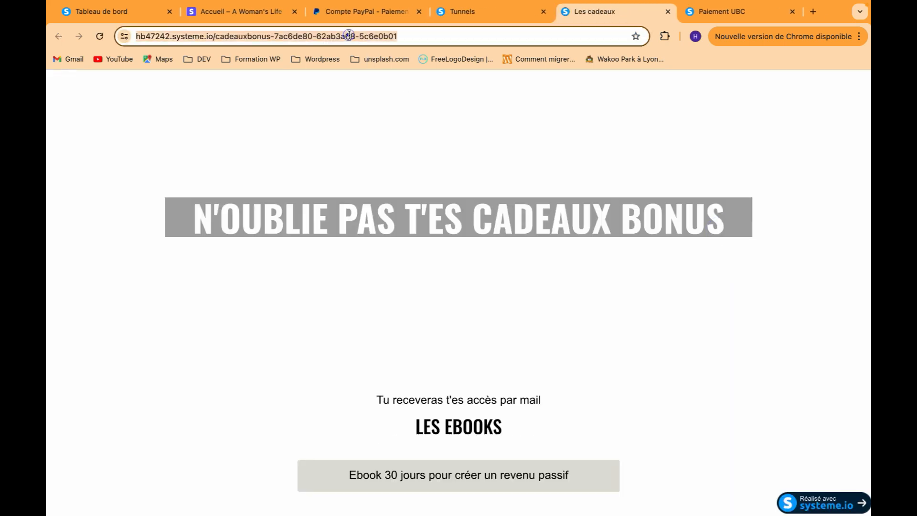
pyautogui.click(667, 12)
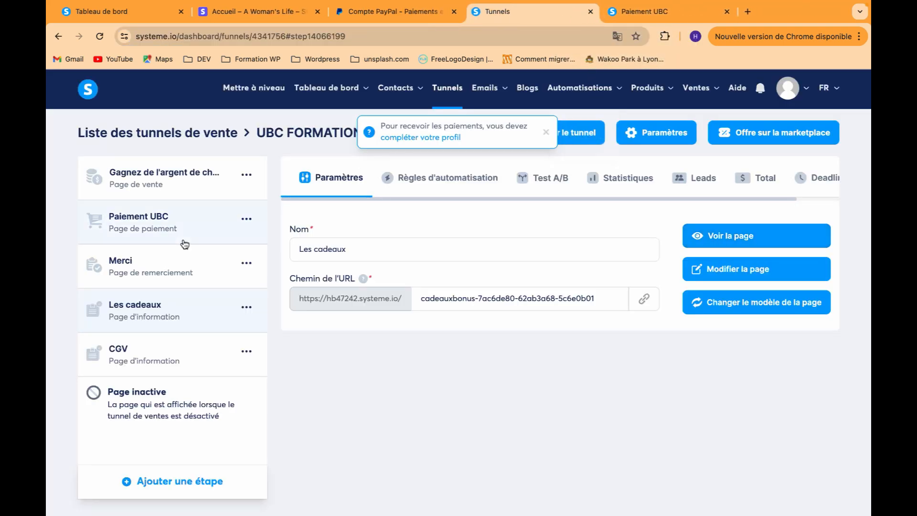
# Check the actions available for the Nouvelle vente automation rule of the Paiement UBC step, closing the list without adding one.
pyautogui.click(179, 224)
pyautogui.click(447, 183)
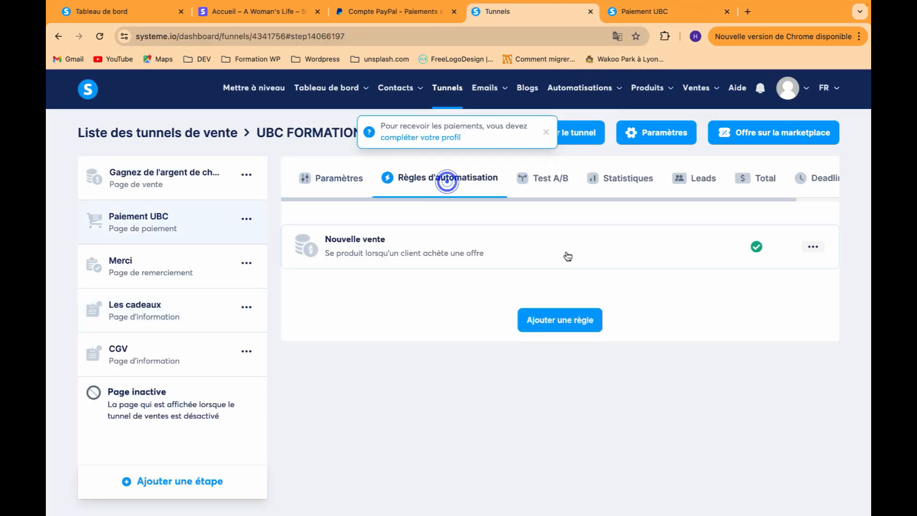
pyautogui.click(537, 255)
pyautogui.click(671, 246)
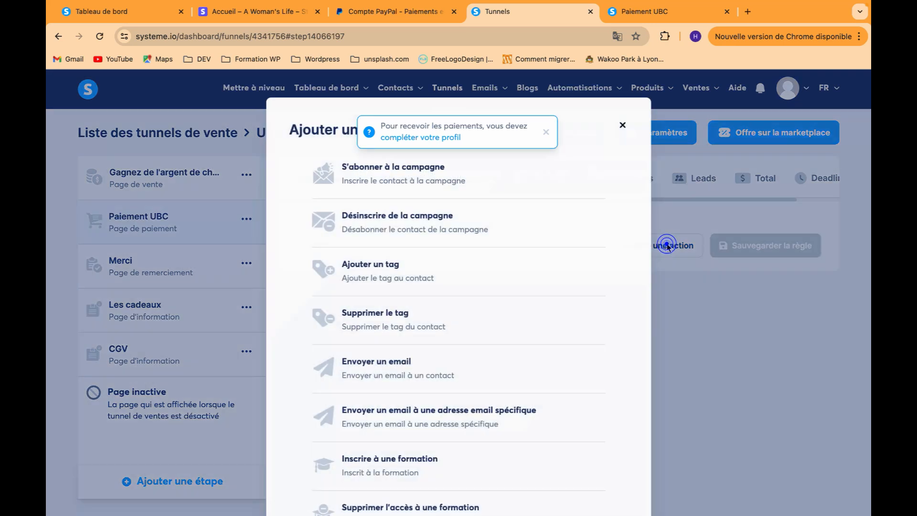
pyautogui.click(709, 335)
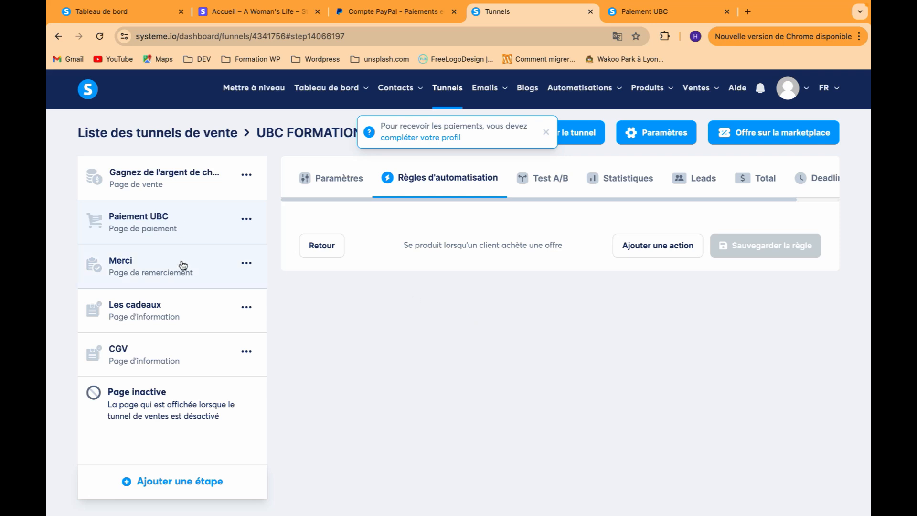
# View the published page of the Merci step and read it through, examining the dotted placeholder in its title.
pyautogui.click(184, 265)
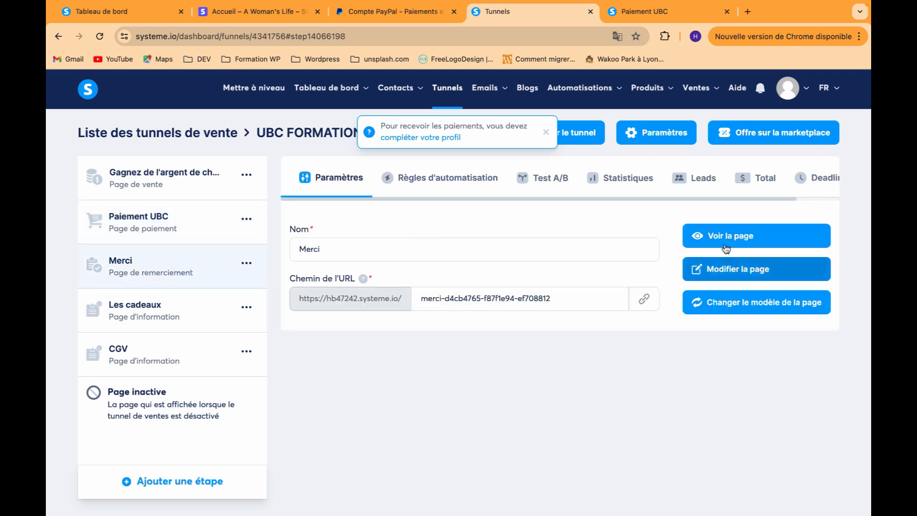
pyautogui.click(722, 237)
pyautogui.scroll(-4, 667, 321)
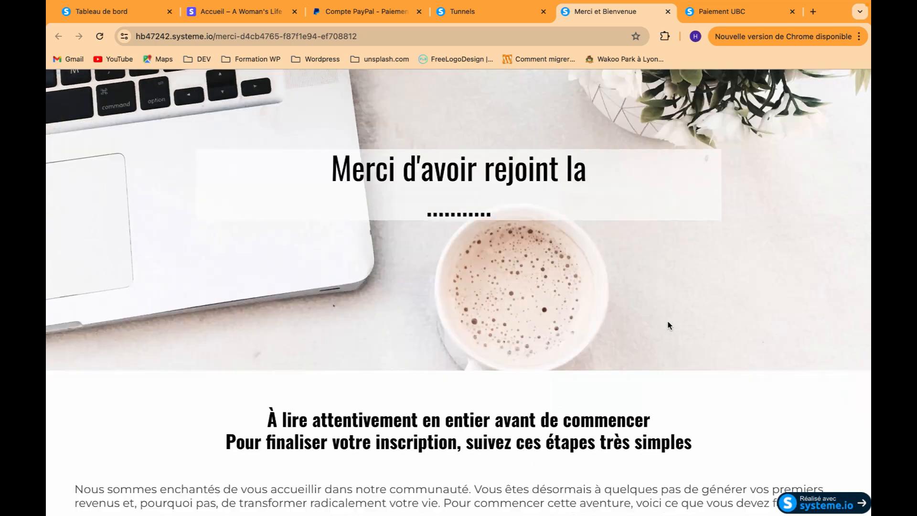
pyautogui.scroll(-4, 668, 321)
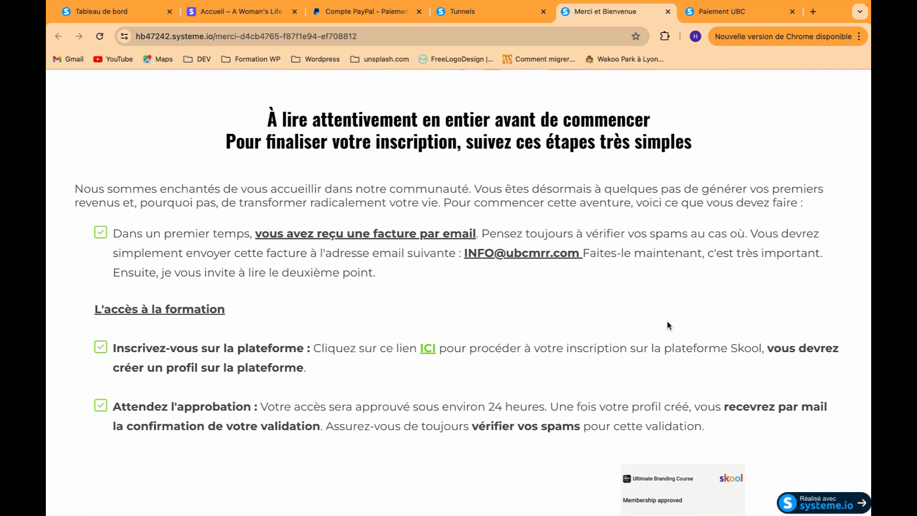
pyautogui.scroll(-2, 668, 325)
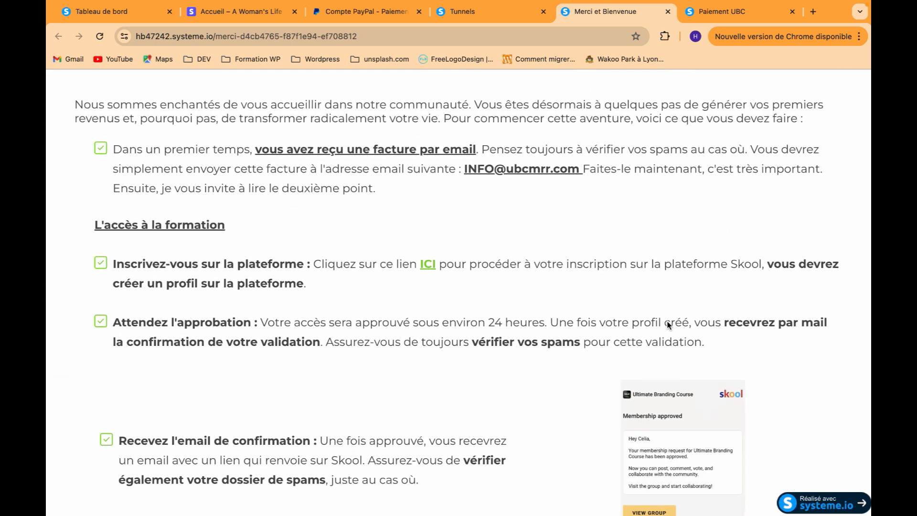
pyautogui.scroll(-6, 589, 293)
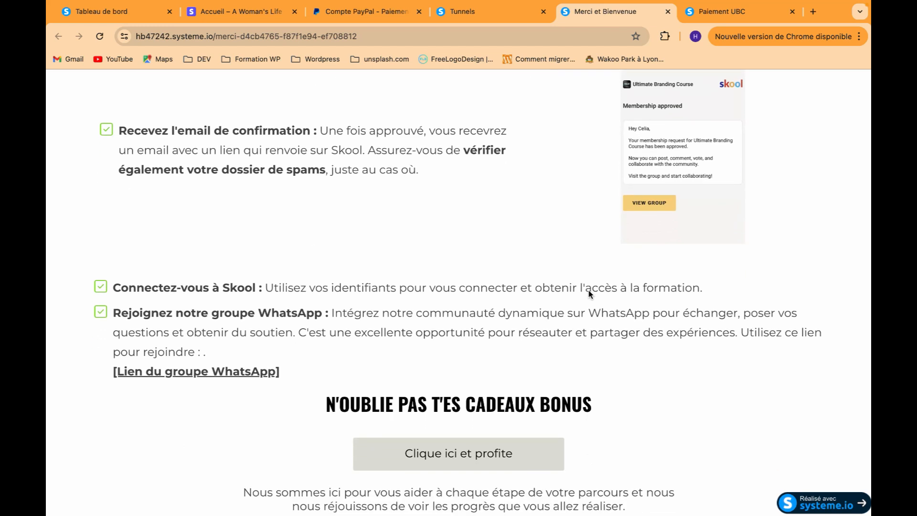
pyautogui.scroll(-2, 589, 293)
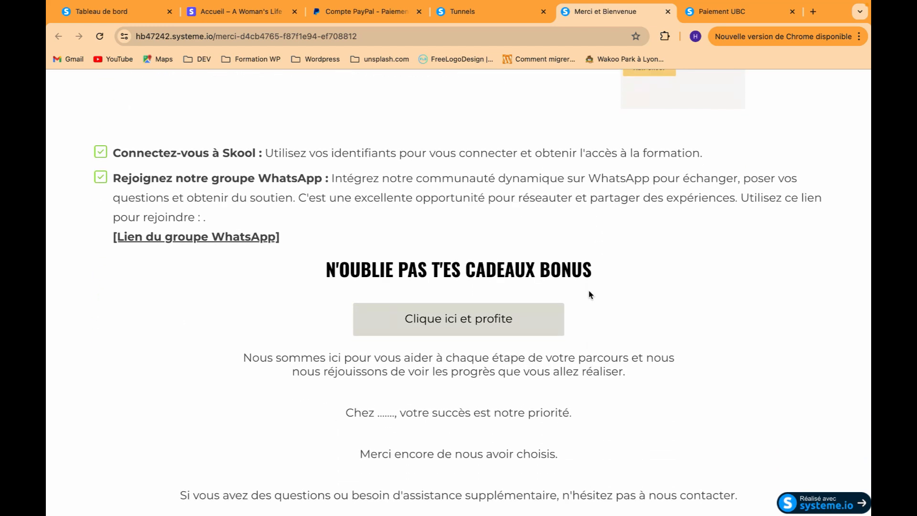
pyautogui.scroll(1, 590, 295)
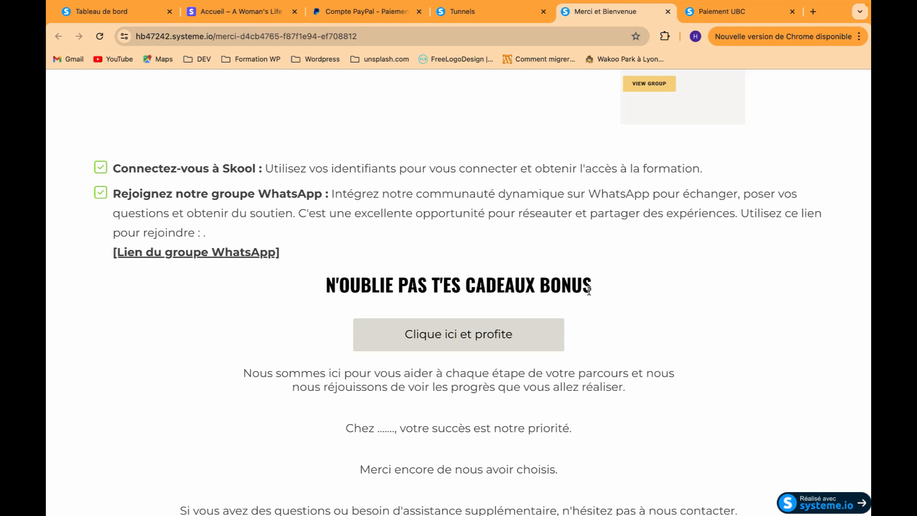
pyautogui.scroll(8, 589, 291)
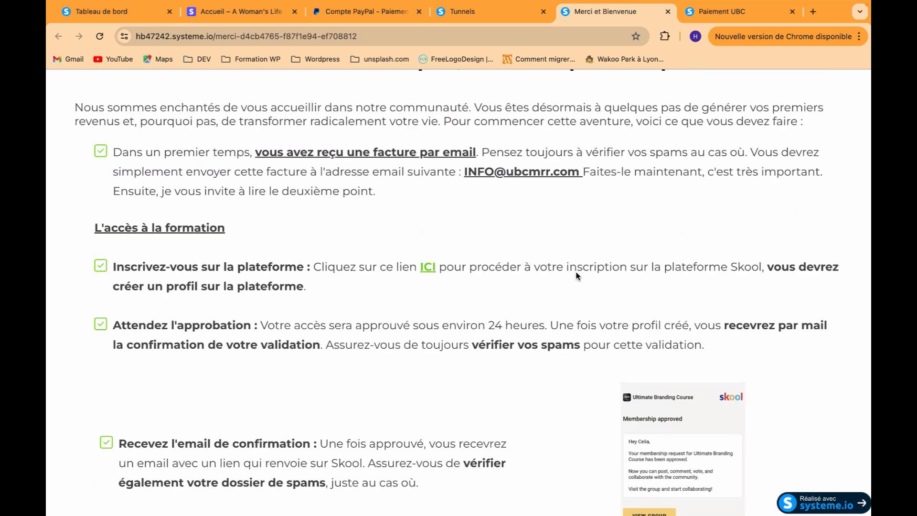
pyautogui.scroll(4, 577, 275)
pyautogui.scroll(-1, 497, 267)
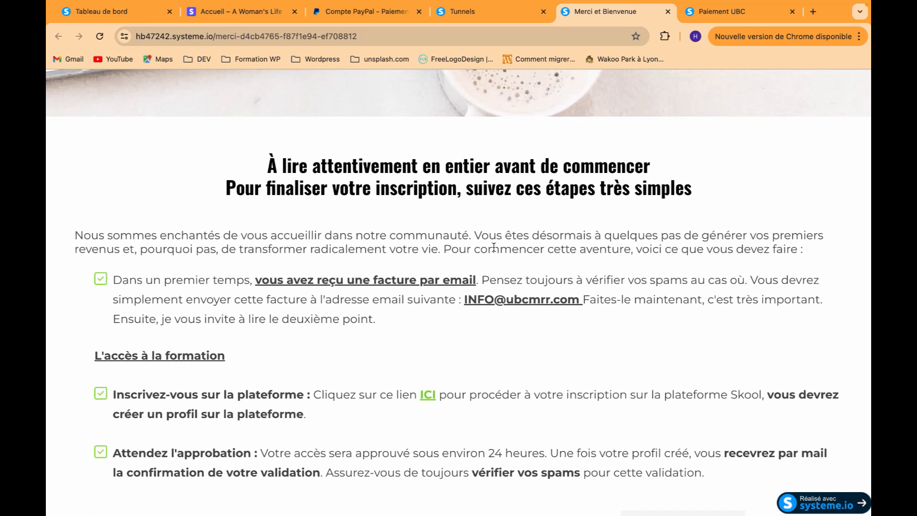
pyautogui.scroll(5, 494, 247)
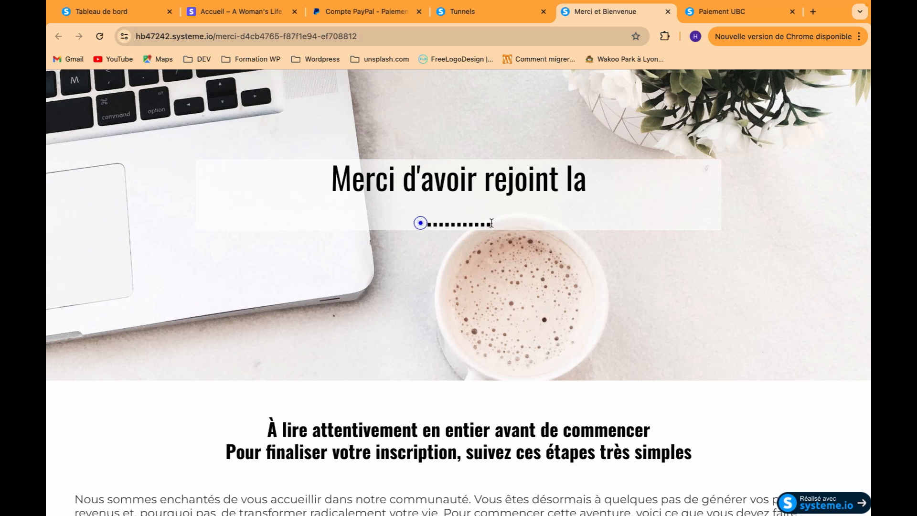
pyautogui.moveTo(421, 224); pyautogui.dragTo(492, 223)
# Open the Merci page for editing and replace the dotted placeholder in the "Merci d'avoir rejoint la" title with "team ubc".
pyautogui.click(463, 15)
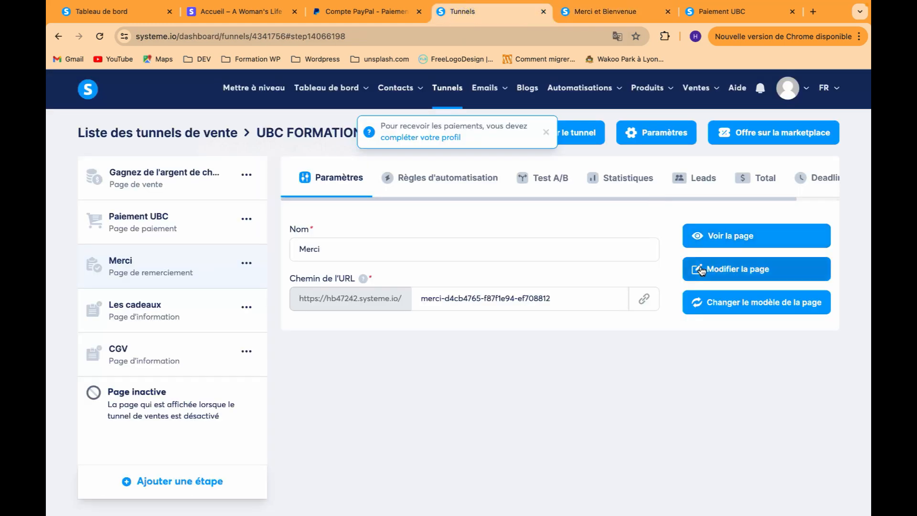
pyautogui.click(755, 269)
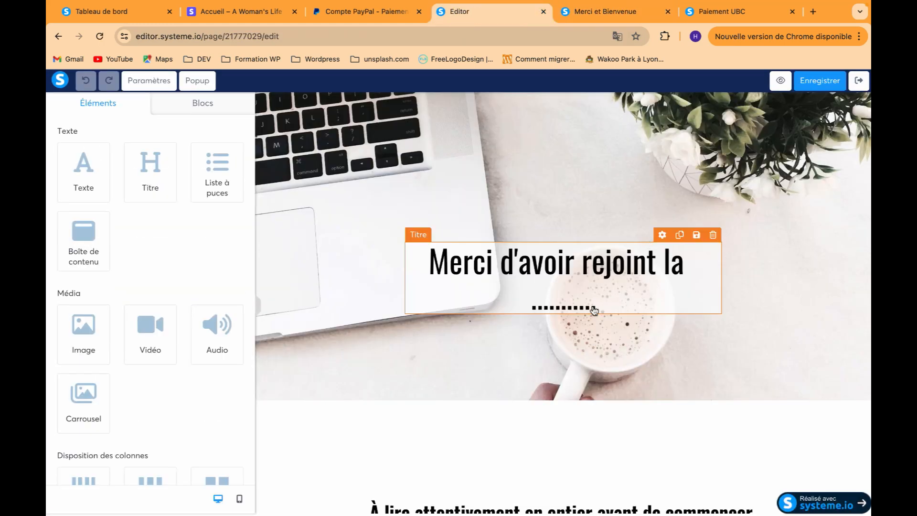
pyautogui.click(595, 311)
pyautogui.doubleClick(587, 307)
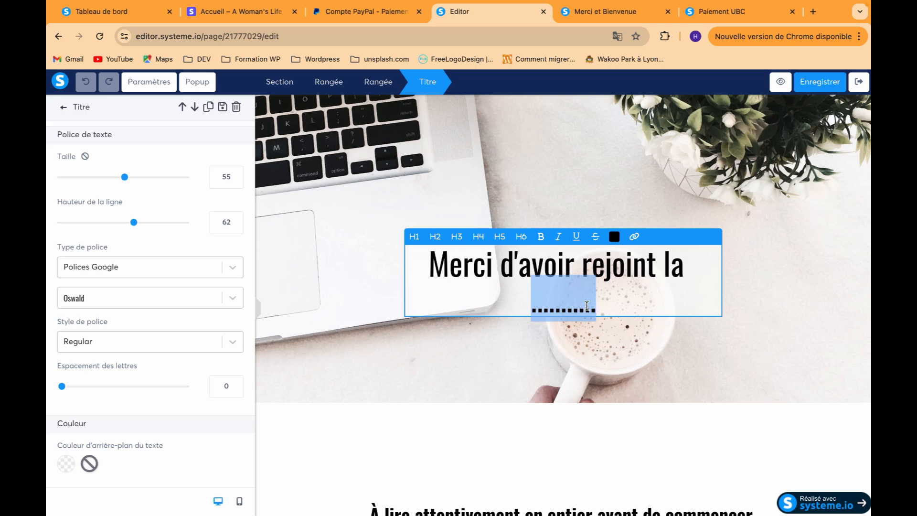
pyautogui.write('team ubc')
pyautogui.click(549, 432)
# Link the "[Lien du groupe WhatsApp]" text in the Merci page's bullet list to the copied URL and save the link.
pyautogui.scroll(-5, 552, 406)
pyautogui.scroll(-3, 554, 365)
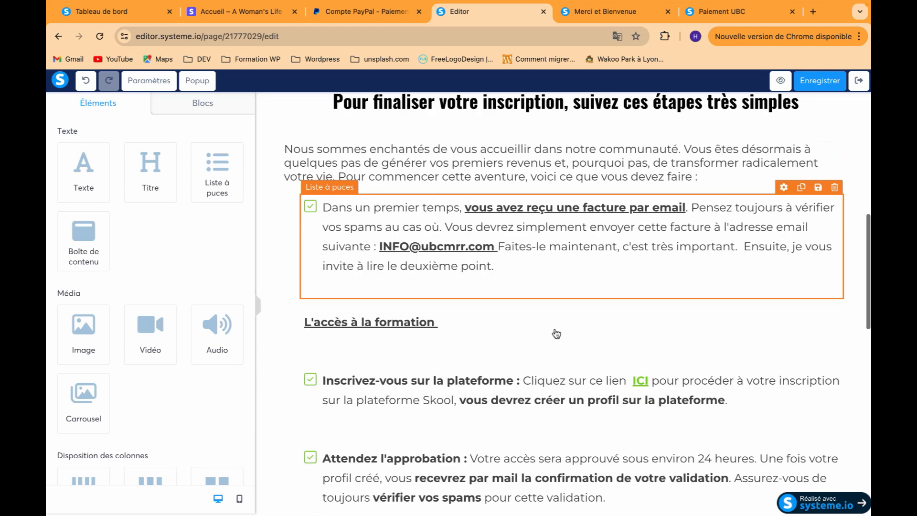
pyautogui.scroll(-3, 556, 333)
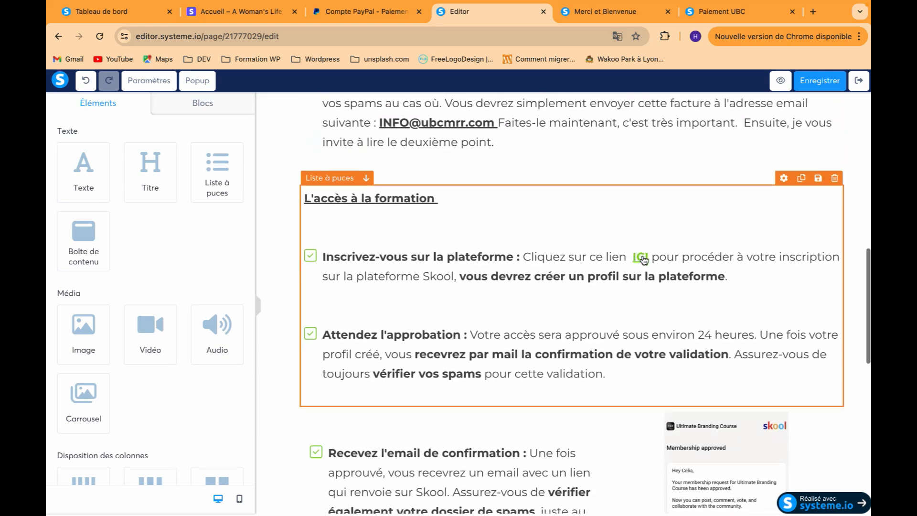
pyautogui.scroll(-3, 644, 259)
pyautogui.scroll(-2, 571, 337)
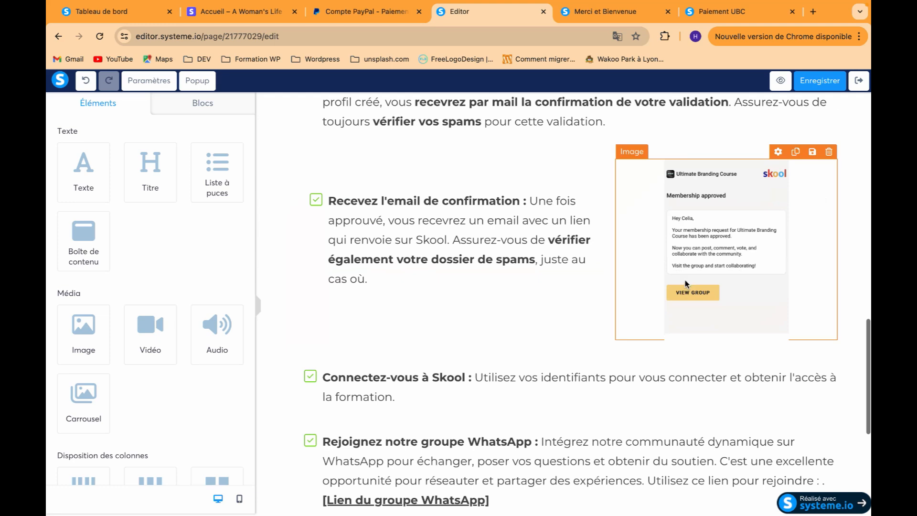
pyautogui.scroll(-5, 702, 248)
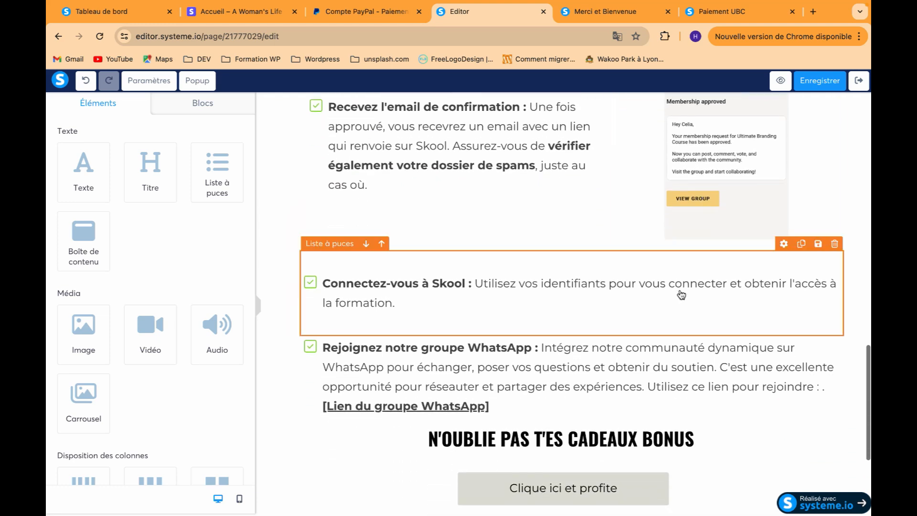
pyautogui.click(456, 264)
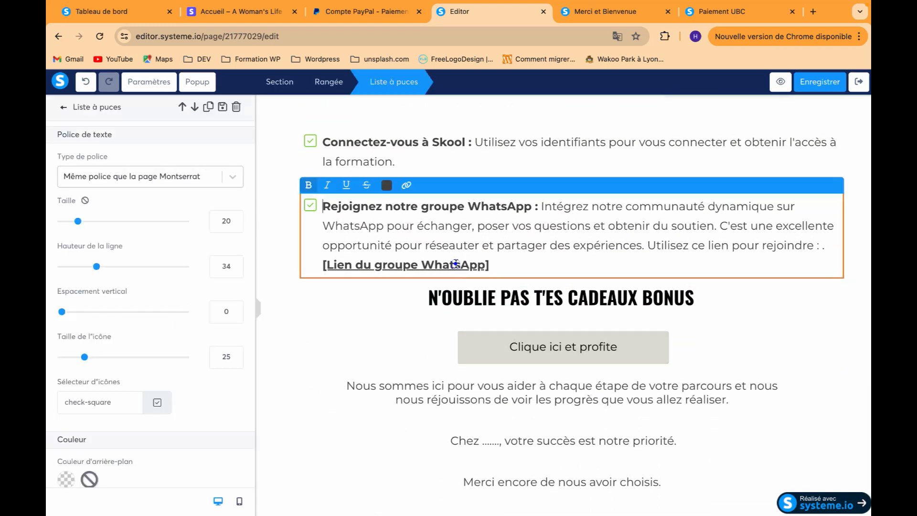
pyautogui.tripleClick(454, 266)
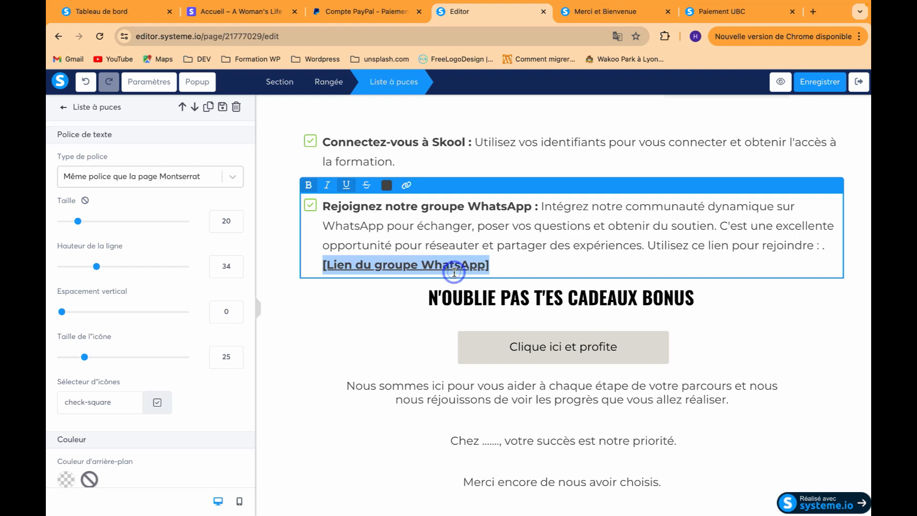
pyautogui.moveTo(493, 261); pyautogui.dragTo(317, 270)
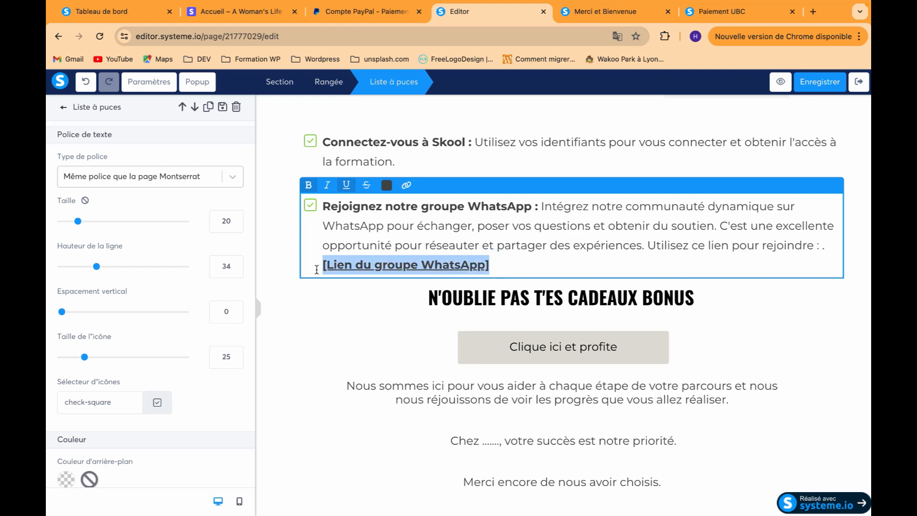
pyautogui.click(407, 185)
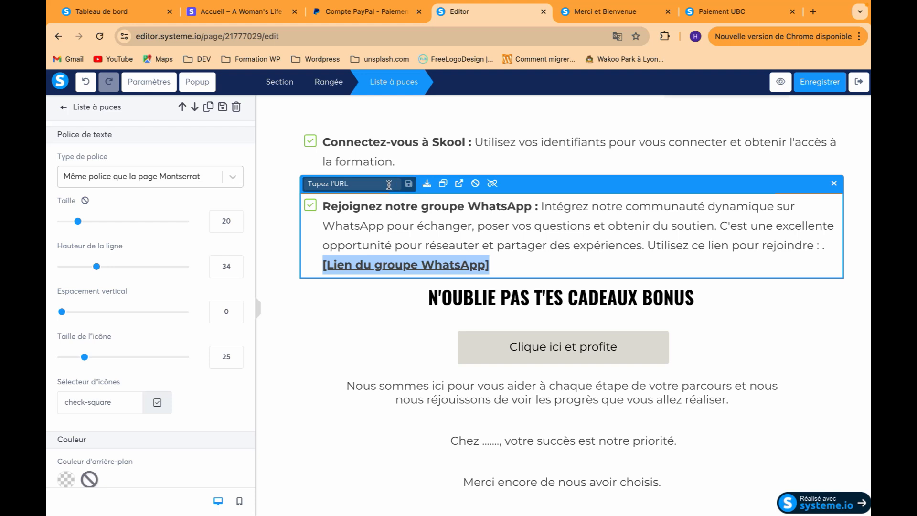
pyautogui.click(389, 184)
pyautogui.rightClick(388, 184)
pyautogui.click(417, 268)
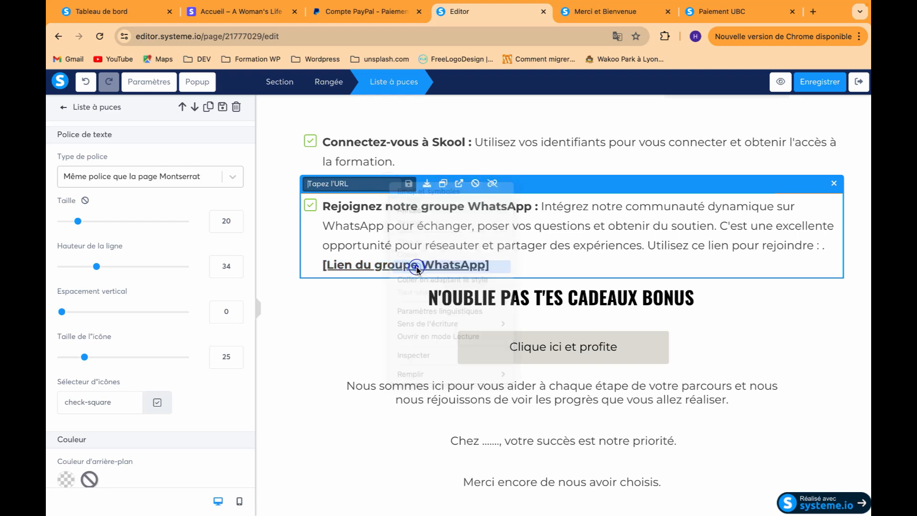
pyautogui.click(409, 184)
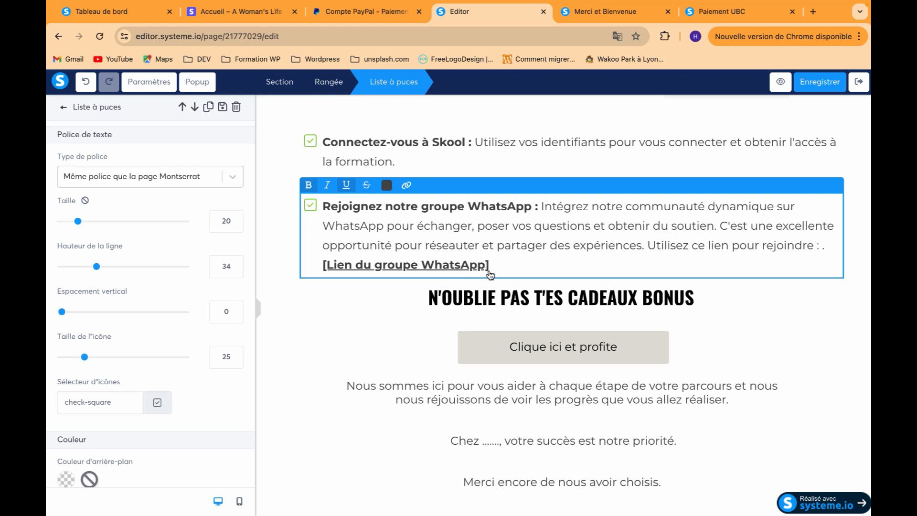
pyautogui.click(496, 313)
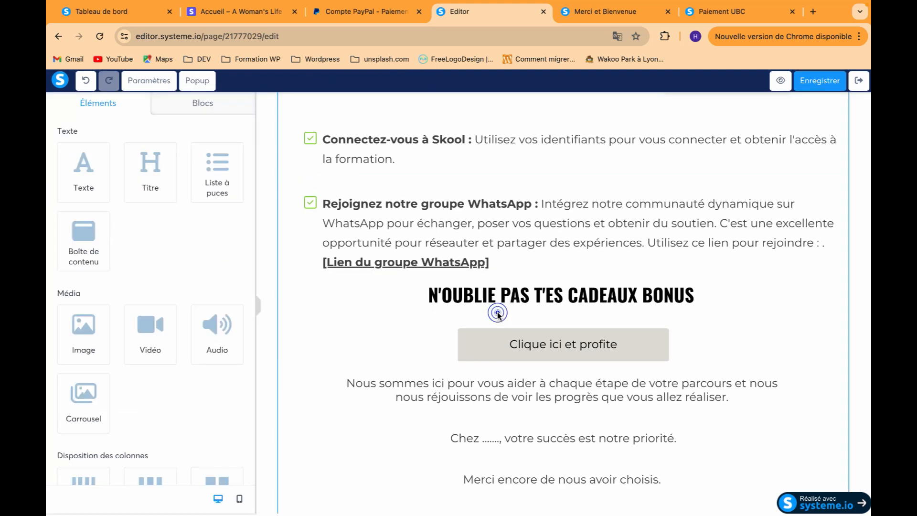
# Replace the redirect URL of the "Clique ici et profite" button with the copied address of the gifts page.
pyautogui.scroll(-1, 497, 313)
pyautogui.click(521, 313)
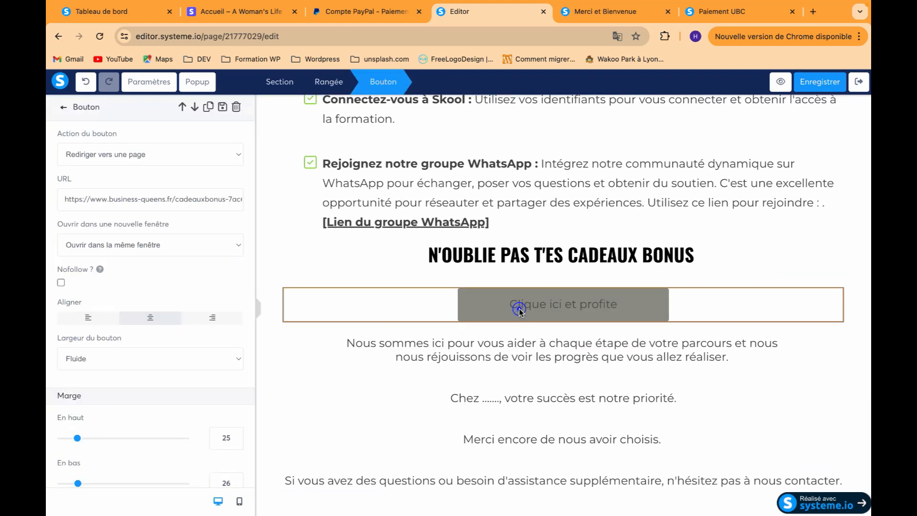
pyautogui.tripleClick(190, 206)
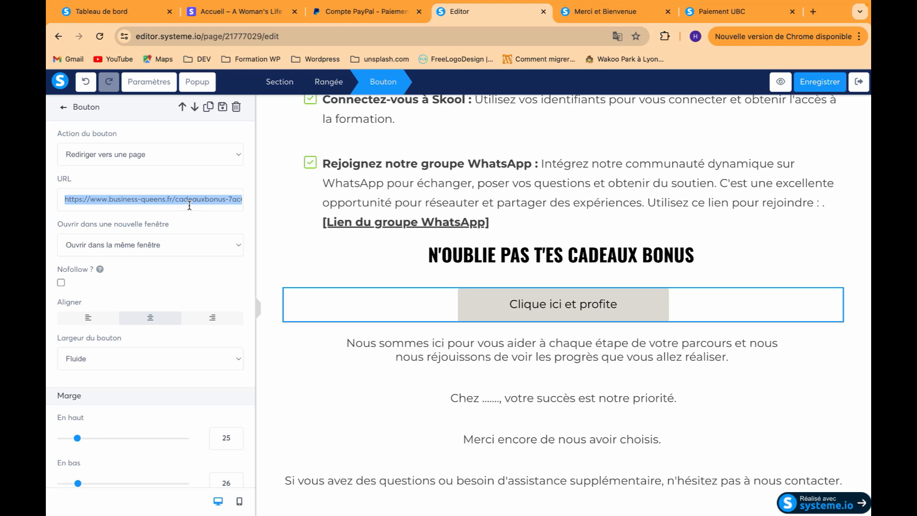
pyautogui.hotkey('ctrl', 'v')
pyautogui.tripleClick(175, 199)
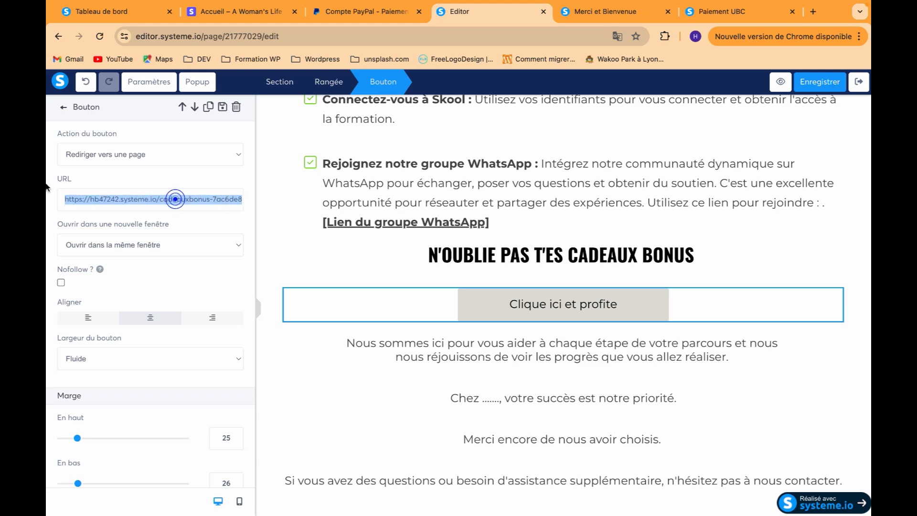
pyautogui.click(110, 199)
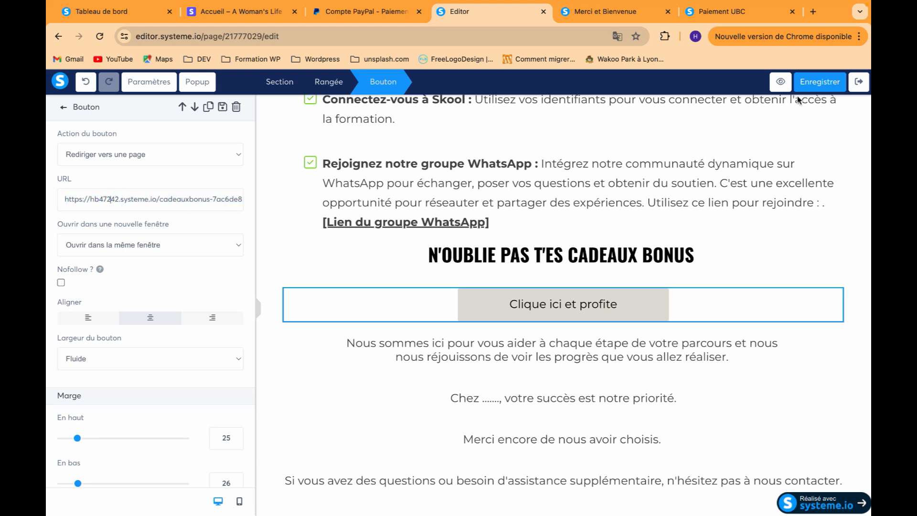
pyautogui.click(791, 273)
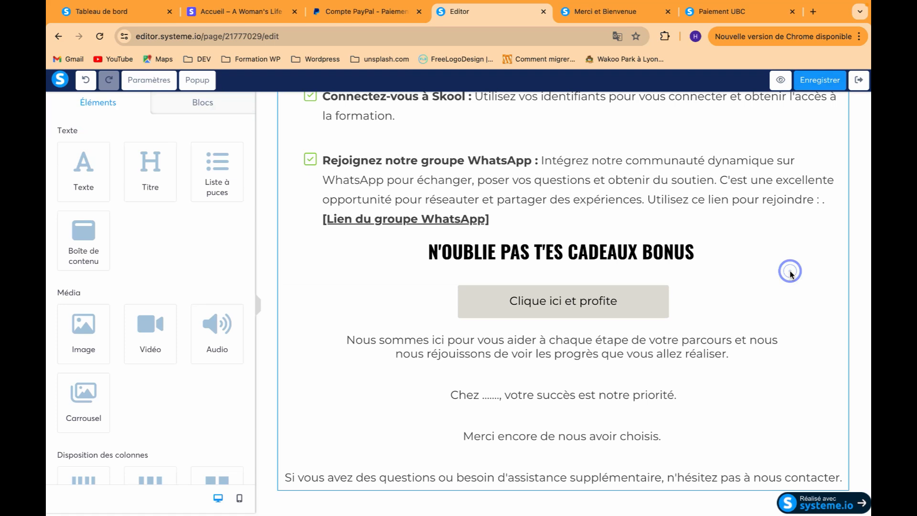
# Replace the dotted placeholder in the Merci page's "votre succès est notre priorité" line with "ubc team", save the page and leave the editor.
pyautogui.click(492, 396)
pyautogui.tripleClick(492, 397)
pyautogui.click(492, 400)
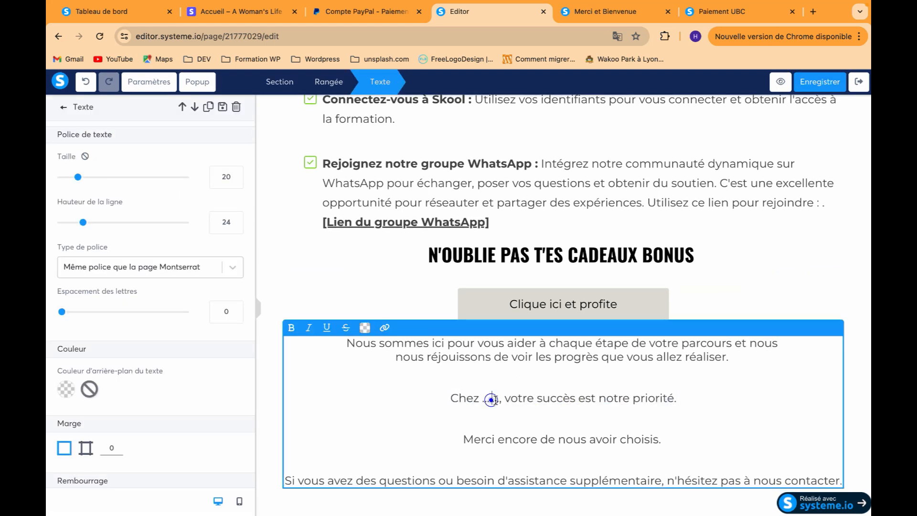
pyautogui.moveTo(502, 402); pyautogui.dragTo(482, 403)
pyautogui.write('ubc team')
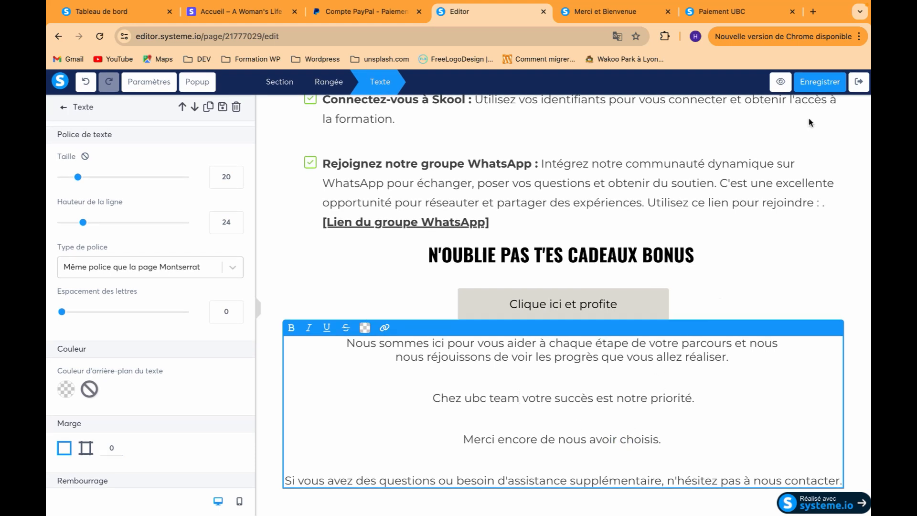
pyautogui.click(817, 84)
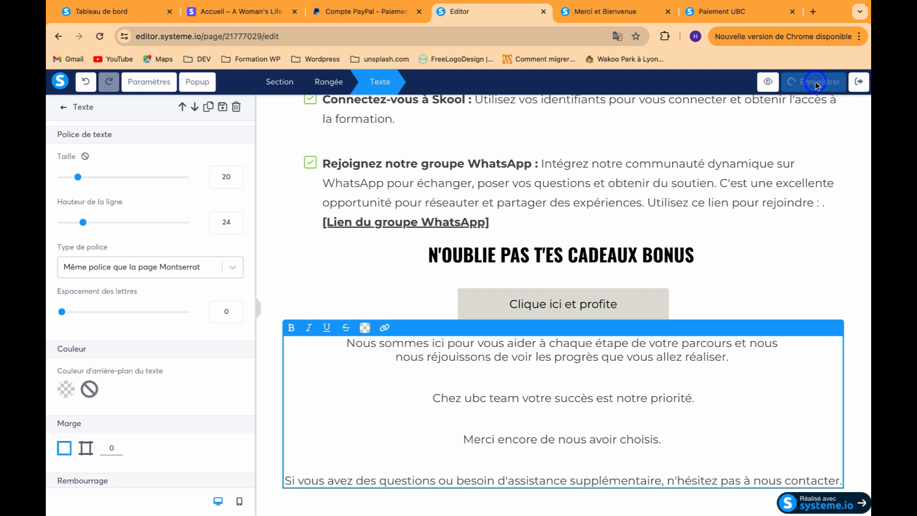
pyautogui.click(858, 84)
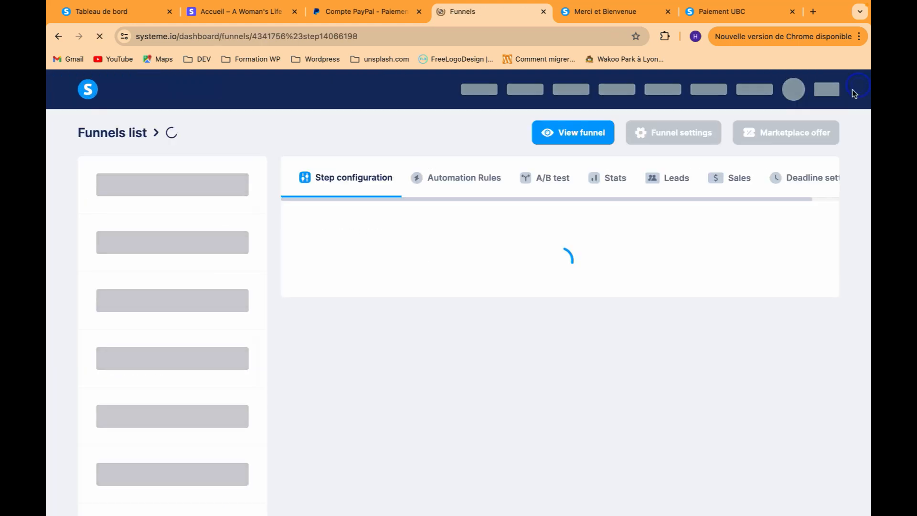
# View the published page of the Les cadeaux step and examine its gift links, video and closing text.
pyautogui.click(191, 306)
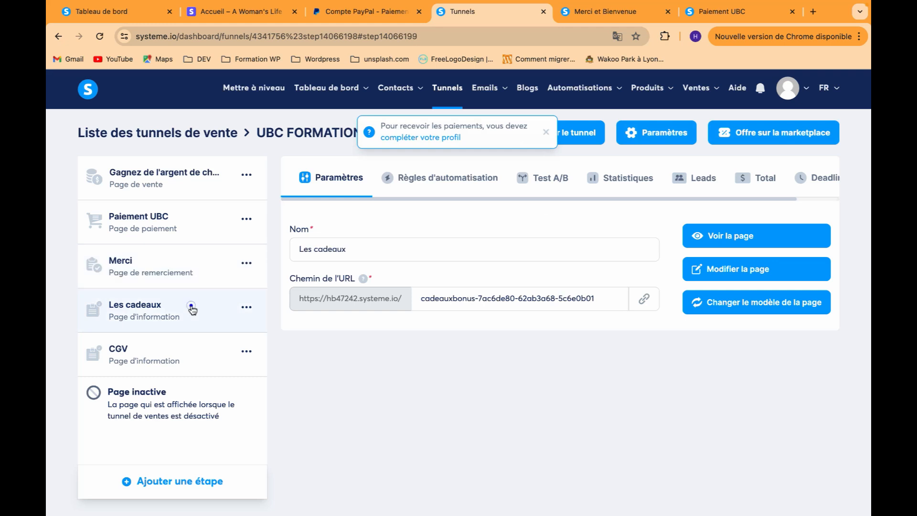
pyautogui.click(750, 235)
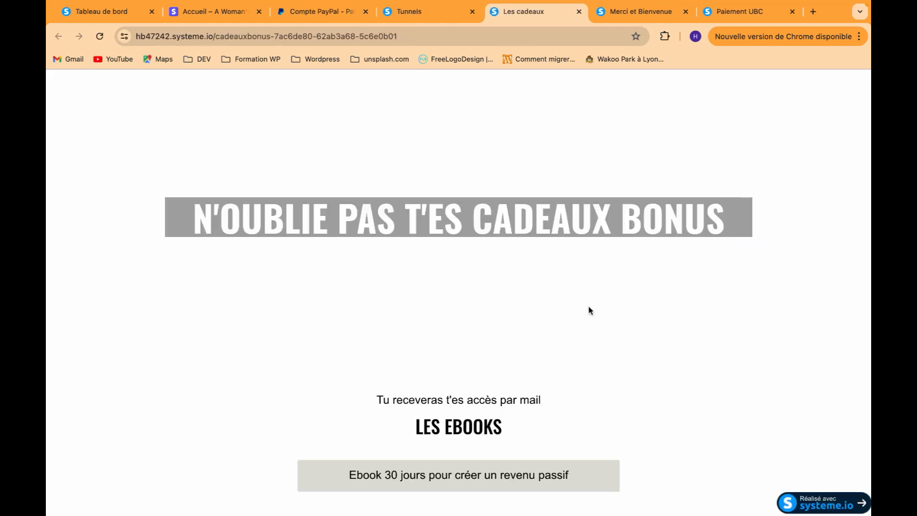
pyautogui.scroll(-10, 589, 311)
pyautogui.scroll(-10, 560, 367)
pyautogui.scroll(20, 560, 368)
pyautogui.scroll(-20, 560, 367)
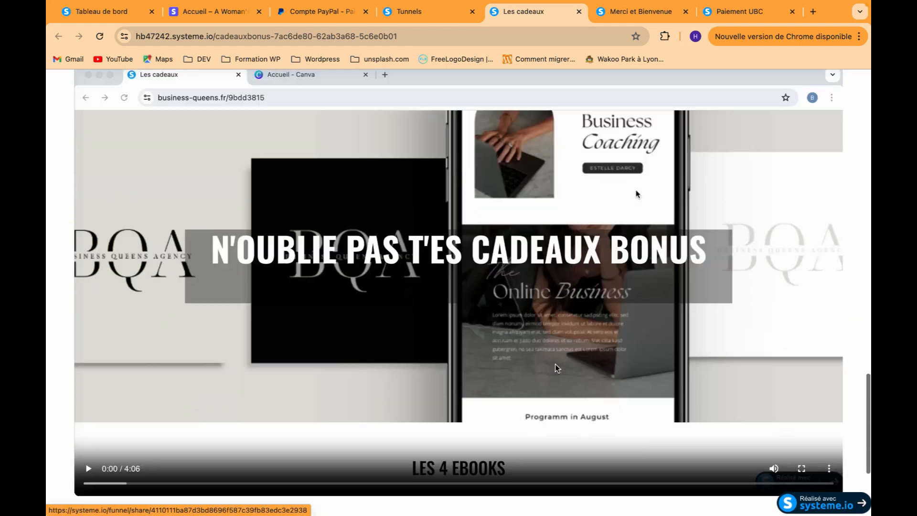
pyautogui.scroll(-2, 558, 368)
pyautogui.scroll(6, 604, 102)
pyautogui.scroll(-9, 603, 121)
pyautogui.scroll(3, 603, 121)
pyautogui.click(579, 11)
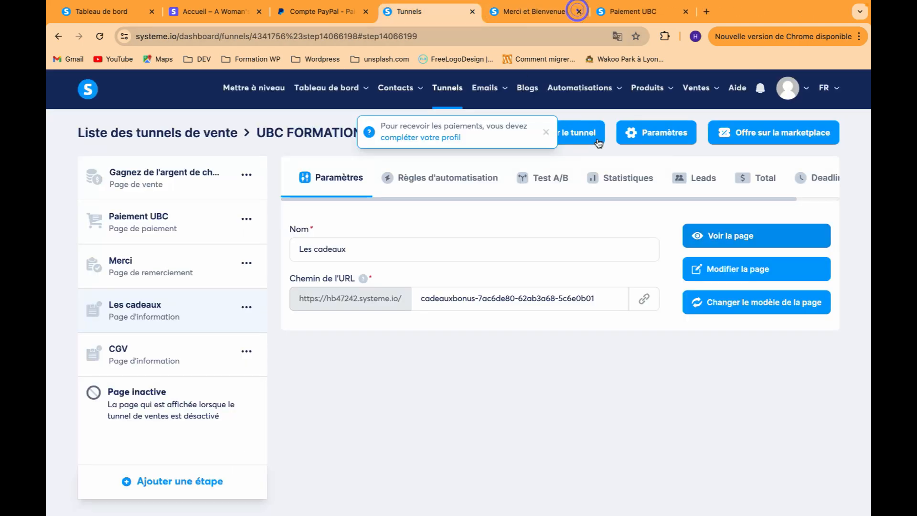
# Open the Les cadeaux page for editing, replace the dots after "Chez" in its closing text with "ubc team" and save.
pyautogui.click(735, 270)
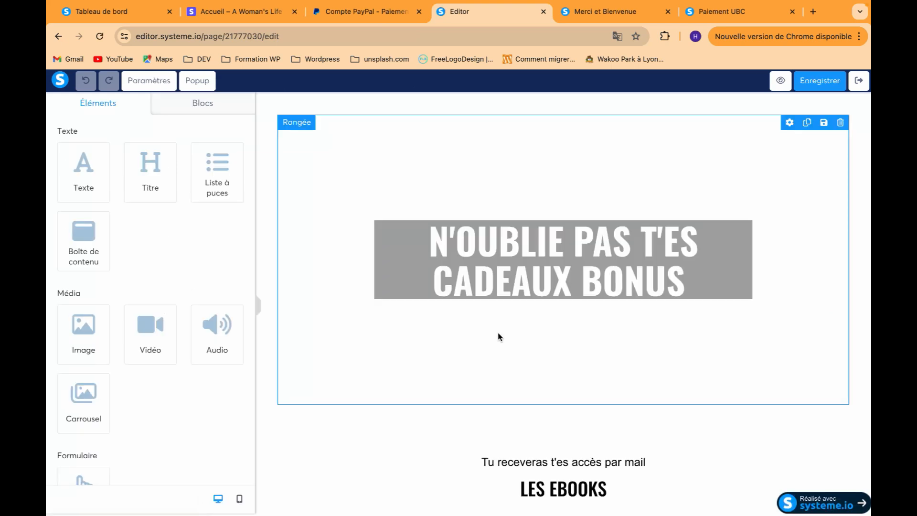
pyautogui.scroll(-1, 499, 336)
pyautogui.scroll(-20, 557, 307)
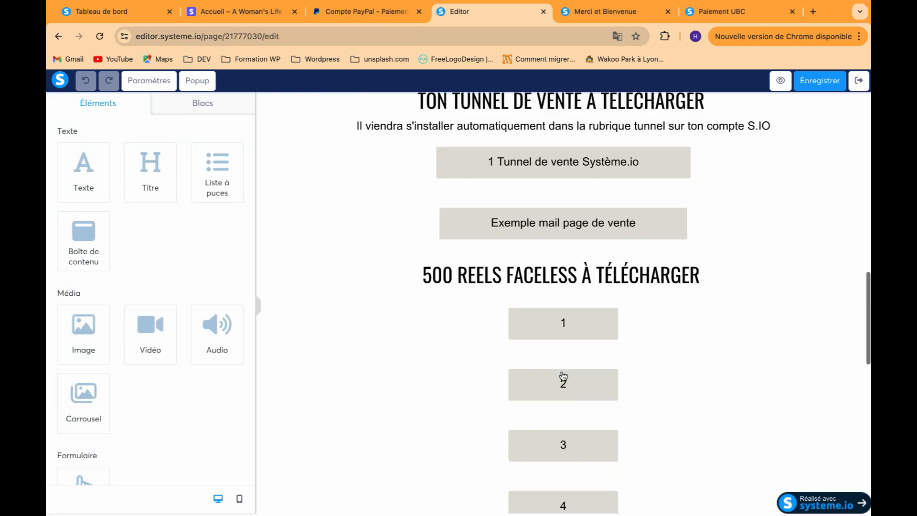
pyautogui.click(501, 396)
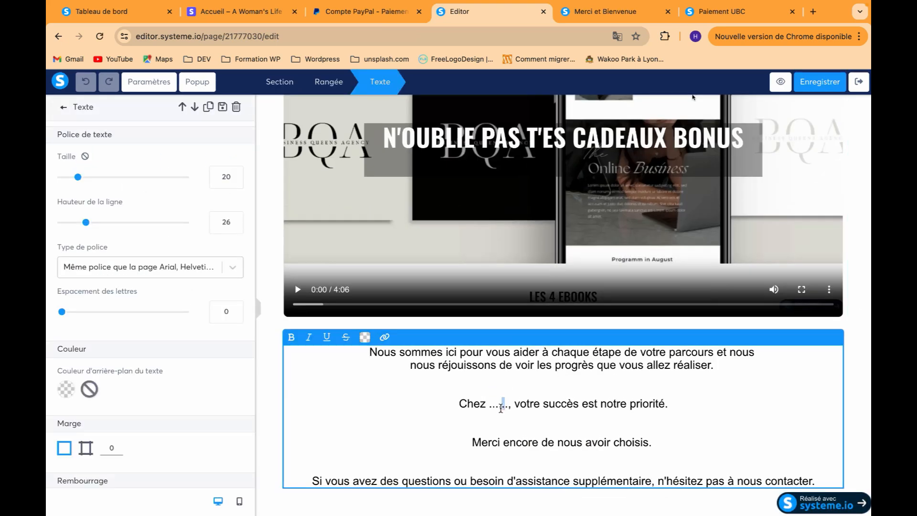
pyautogui.tripleClick(501, 408)
pyautogui.click(515, 407)
pyautogui.write('ubc tea')
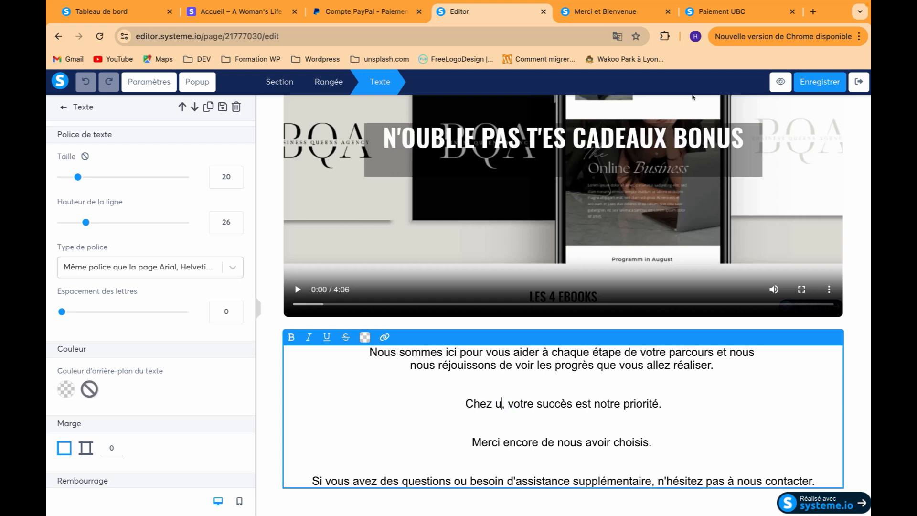
pyautogui.write('m')
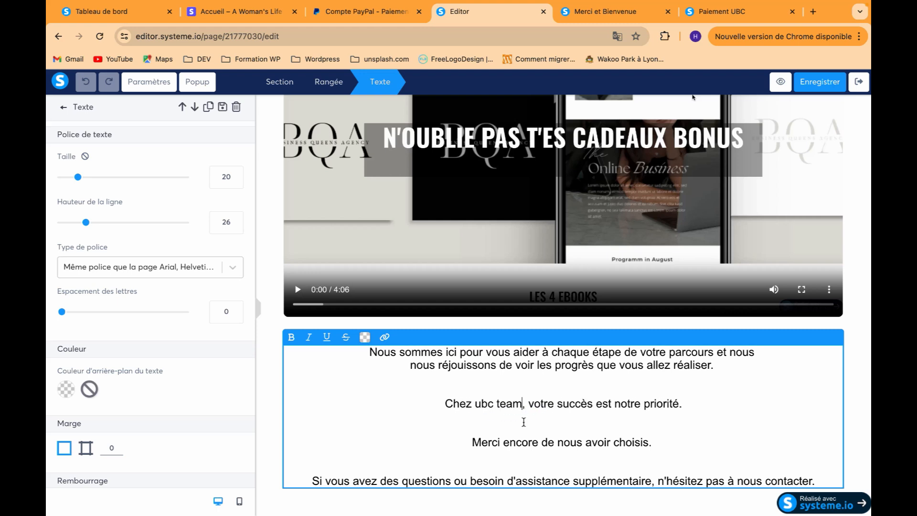
pyautogui.scroll(3, 533, 430)
pyautogui.click(810, 81)
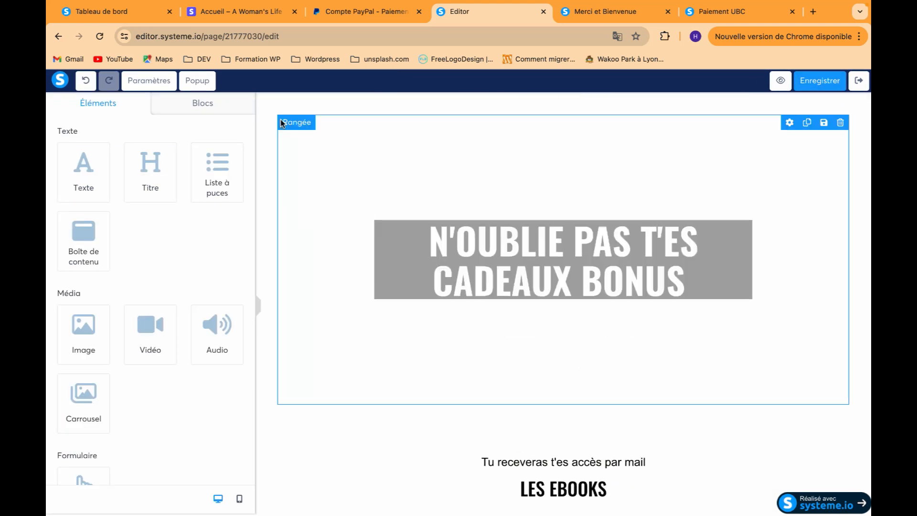
# Set the background colour of the gifts page's title section to a light grey.
pyautogui.click(265, 102)
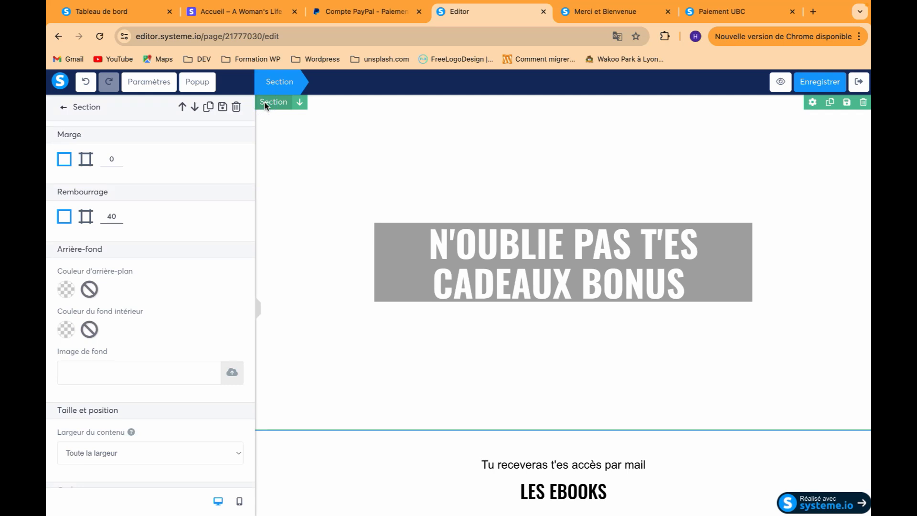
pyautogui.click(69, 292)
pyautogui.moveTo(177, 228); pyautogui.dragTo(107, 277)
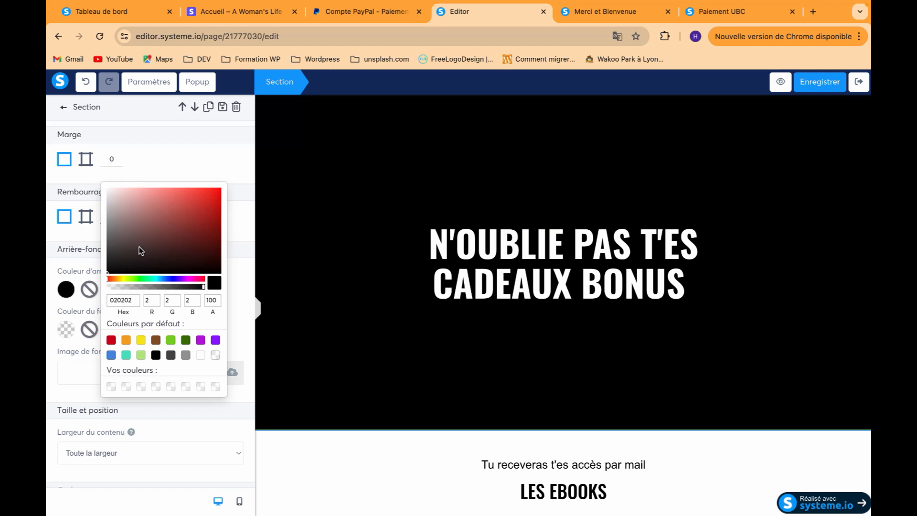
pyautogui.moveTo(168, 217); pyautogui.dragTo(106, 209)
pyautogui.moveTo(110, 198); pyautogui.dragTo(107, 197)
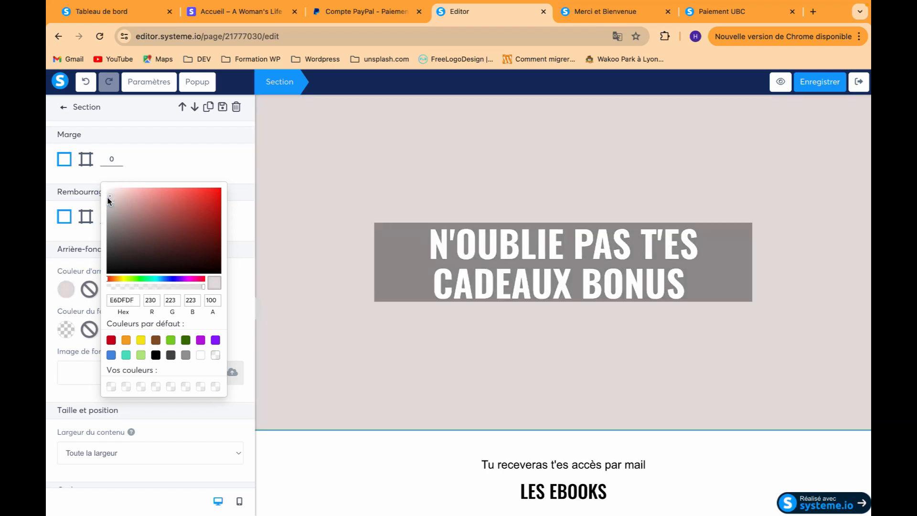
pyautogui.click(252, 243)
pyautogui.click(241, 309)
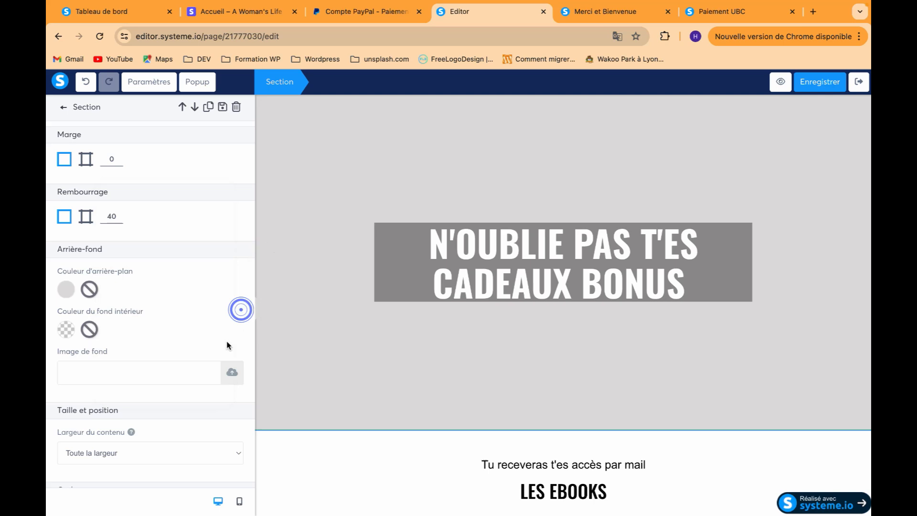
# Insert the already uploaded accueil.png as the title section's background image and save the gifts page.
pyautogui.click(233, 374)
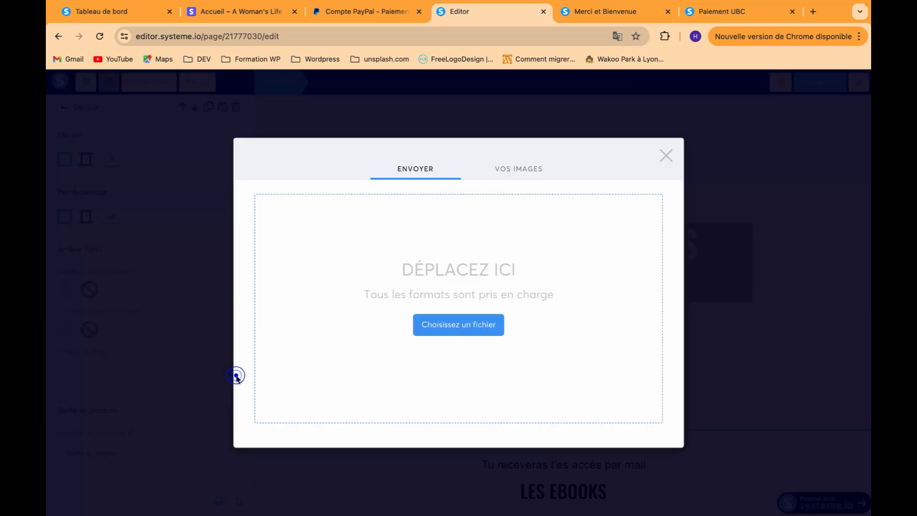
pyautogui.click(515, 172)
pyautogui.click(299, 219)
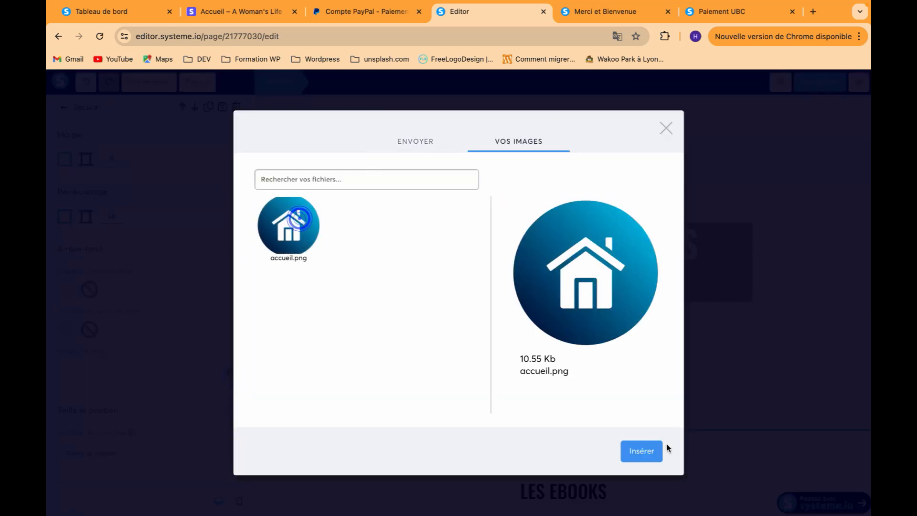
pyautogui.click(641, 453)
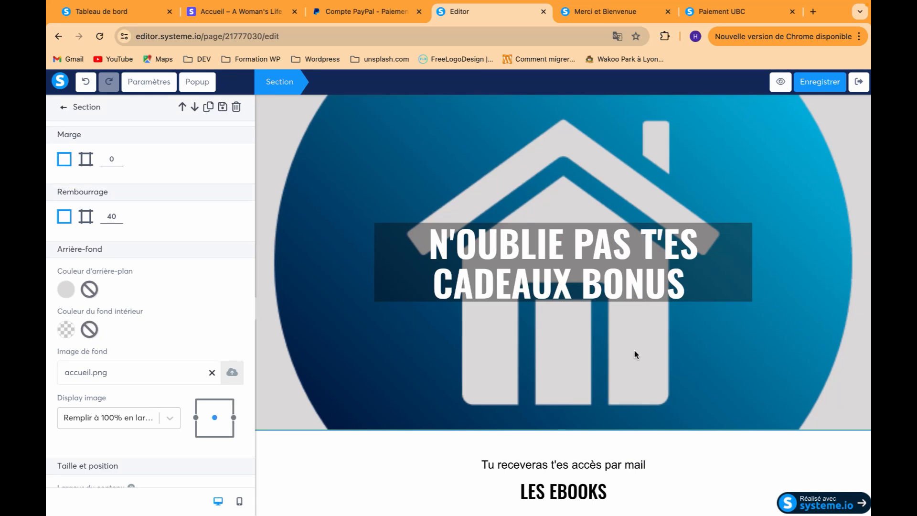
pyautogui.click(818, 84)
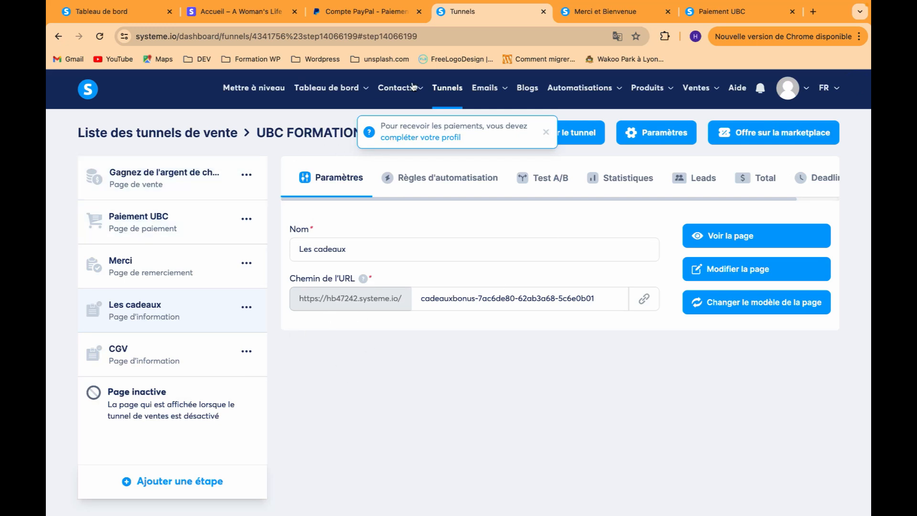
# View the published UBC FORMATION funnel, close the old preview pages and read the sales page down to its price offer.
pyautogui.click(439, 84)
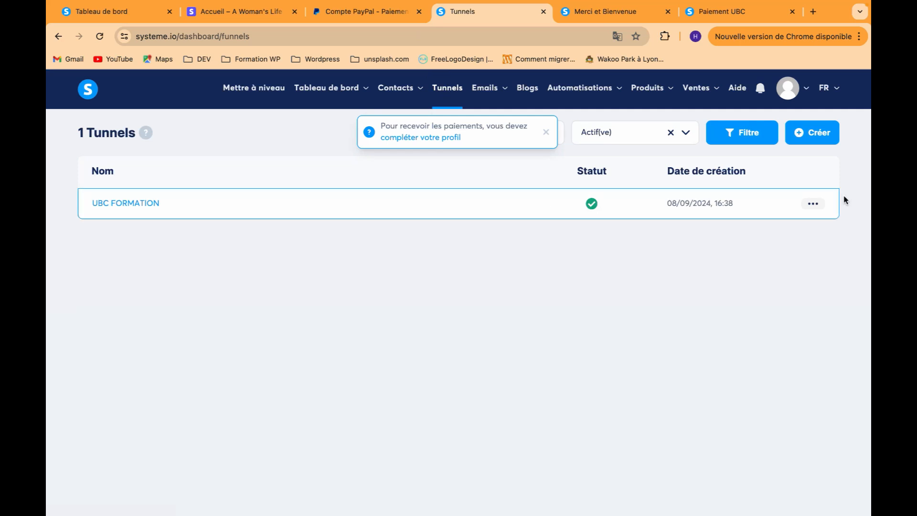
pyautogui.click(818, 202)
pyautogui.click(788, 208)
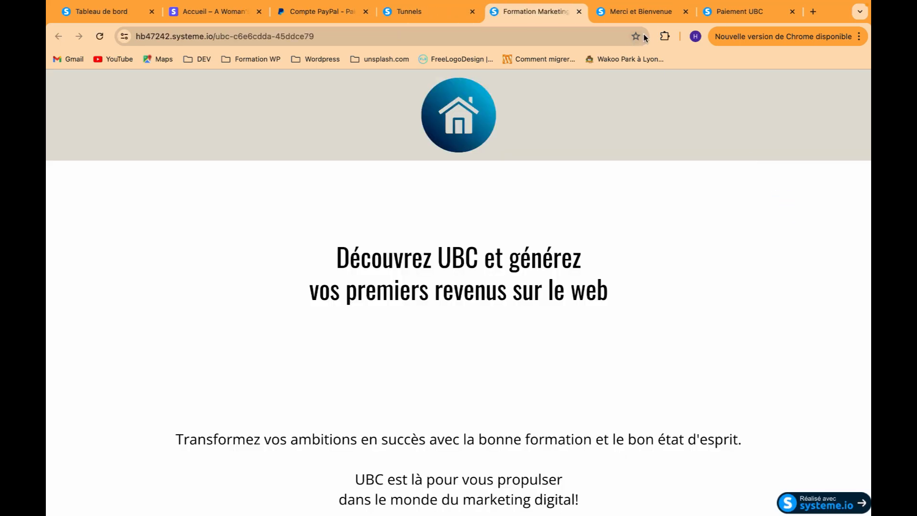
pyautogui.click(684, 12)
pyautogui.click(684, 12)
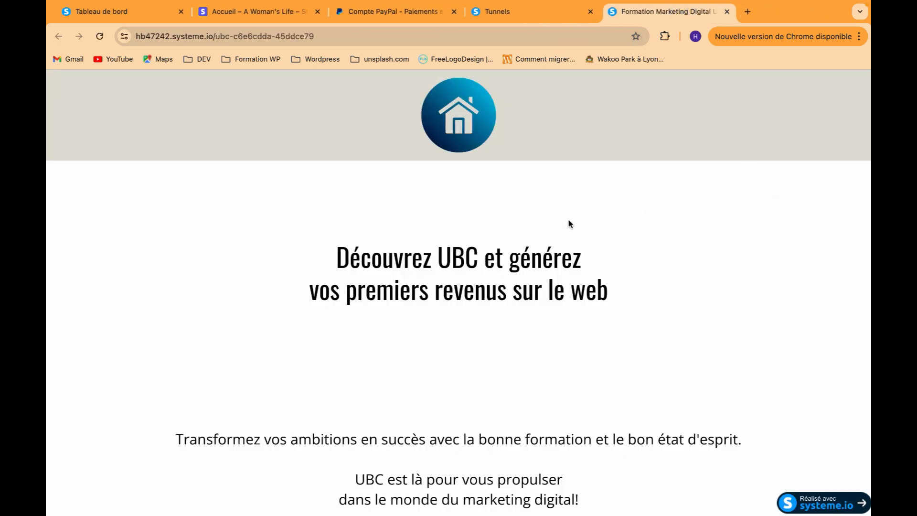
pyautogui.scroll(-20, 406, 314)
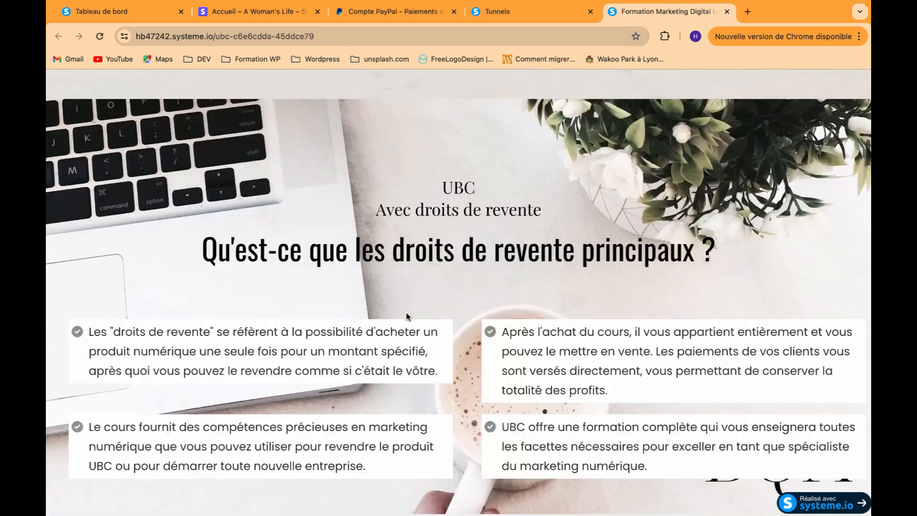
pyautogui.scroll(-20, 408, 316)
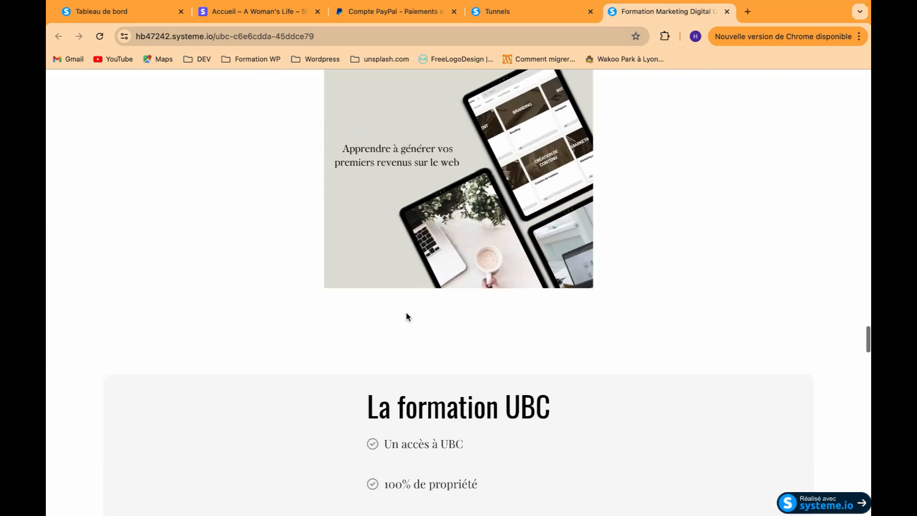
pyautogui.scroll(-15, 408, 318)
pyautogui.scroll(3, 487, 237)
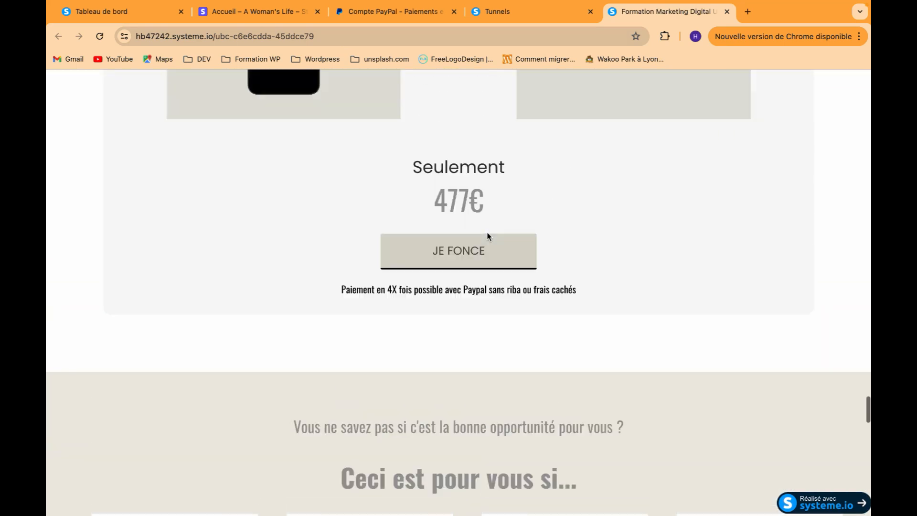
# Follow the sales page's "JE FONCE" link and examine the order form and the Formation UBC + Bonus price on the payment page.
pyautogui.click(464, 277)
pyautogui.scroll(-8, 483, 320)
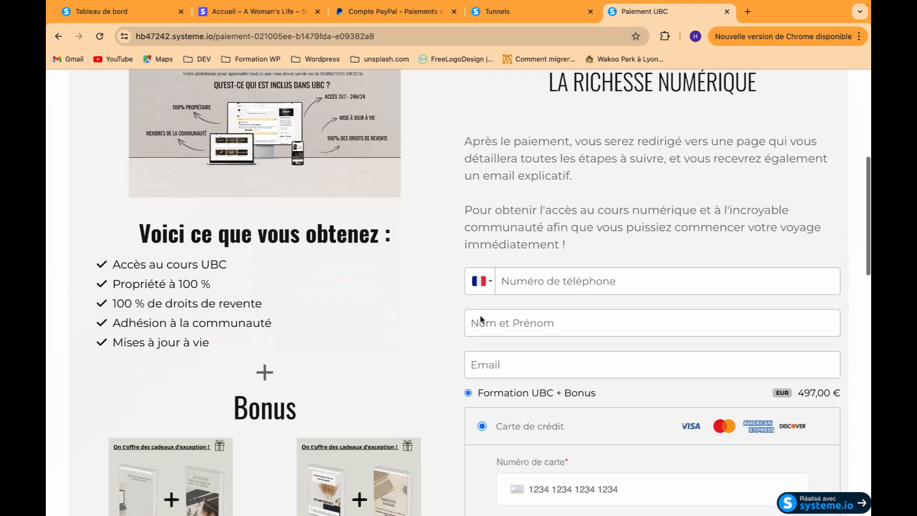
pyautogui.scroll(-1, 486, 319)
pyautogui.scroll(-2, 712, 240)
pyautogui.scroll(2, 712, 240)
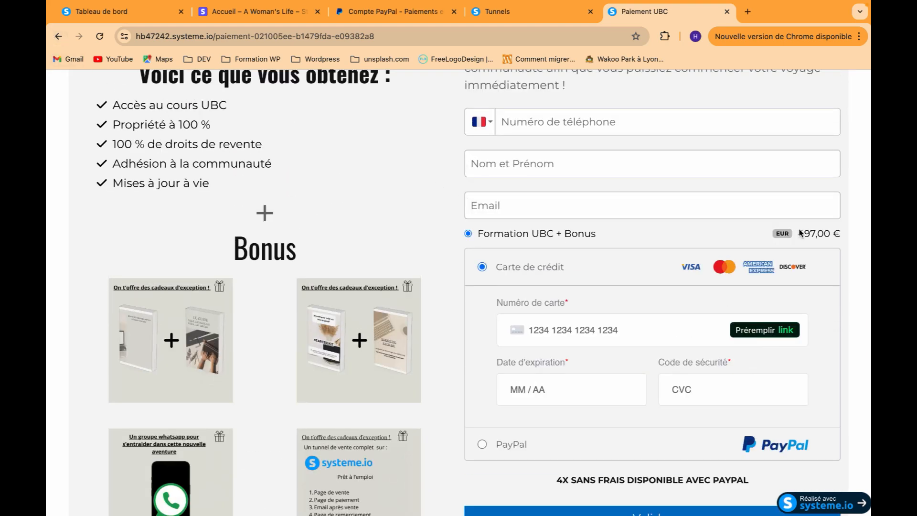
pyautogui.doubleClick(808, 234)
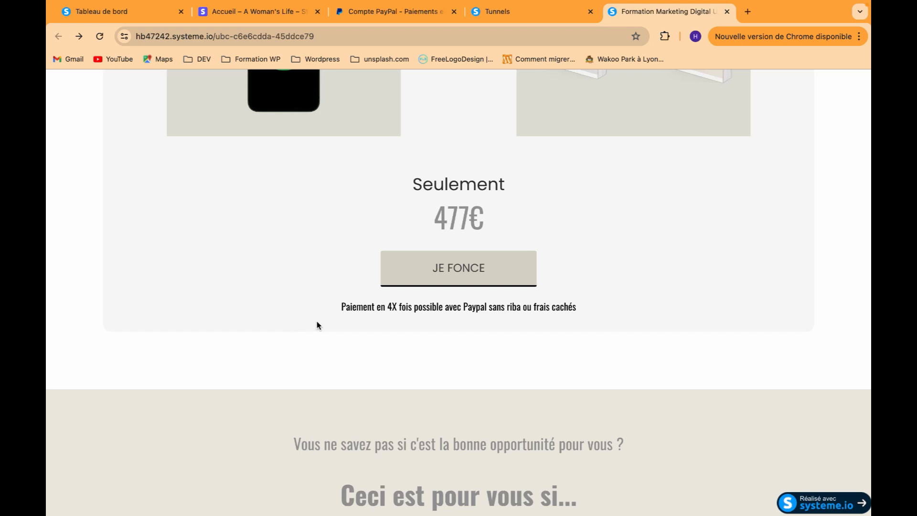
# Return to the sales page and examine the offer's bonus items and the price shown under "Seulement".
pyautogui.moveTo(487, 218); pyautogui.dragTo(420, 219)
pyautogui.click(545, 231)
pyautogui.scroll(10, 546, 232)
pyautogui.scroll(7, 548, 233)
pyautogui.scroll(-20, 478, 206)
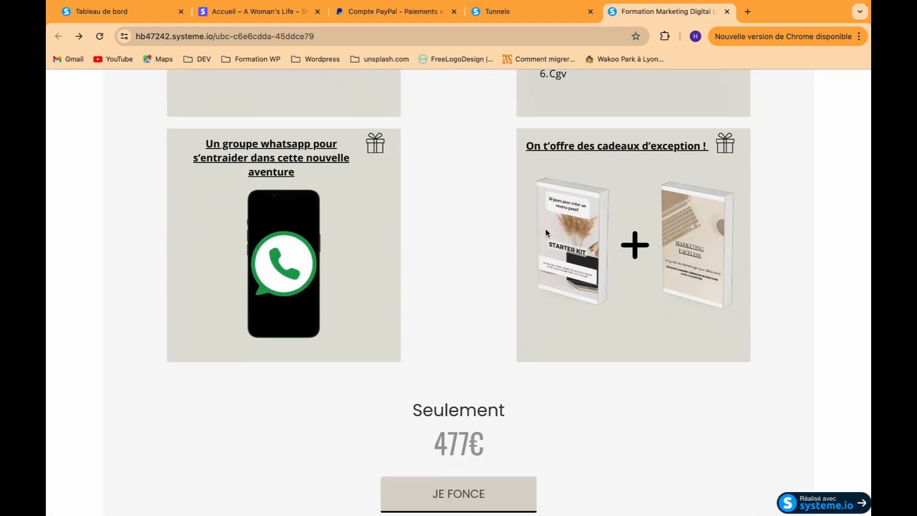
pyautogui.scroll(2, 439, 183)
pyautogui.moveTo(428, 214); pyautogui.dragTo(476, 215)
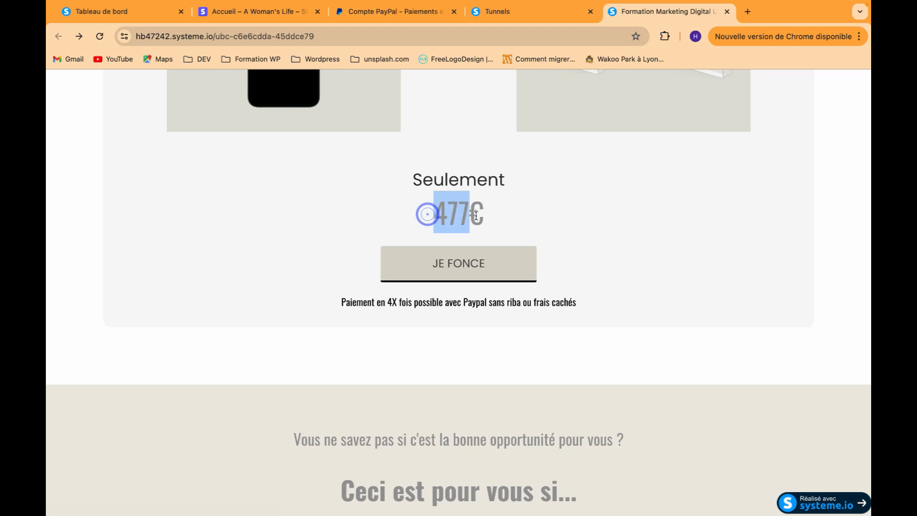
pyautogui.click(469, 215)
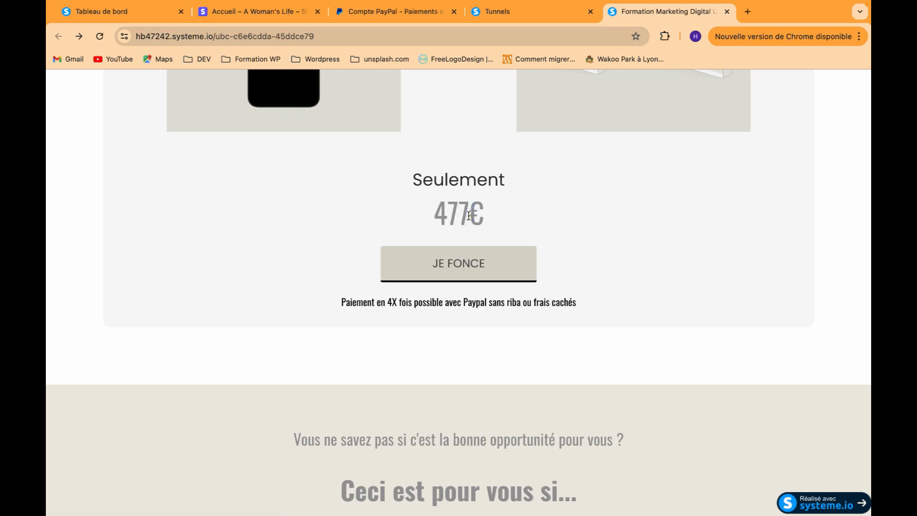
# Follow the "JE FONCE" link on the published sales page again to view the payment page.
pyautogui.click(562, 14)
pyautogui.click(617, 14)
pyautogui.scroll(4, 540, 241)
pyautogui.scroll(-3, 541, 239)
pyautogui.click(475, 287)
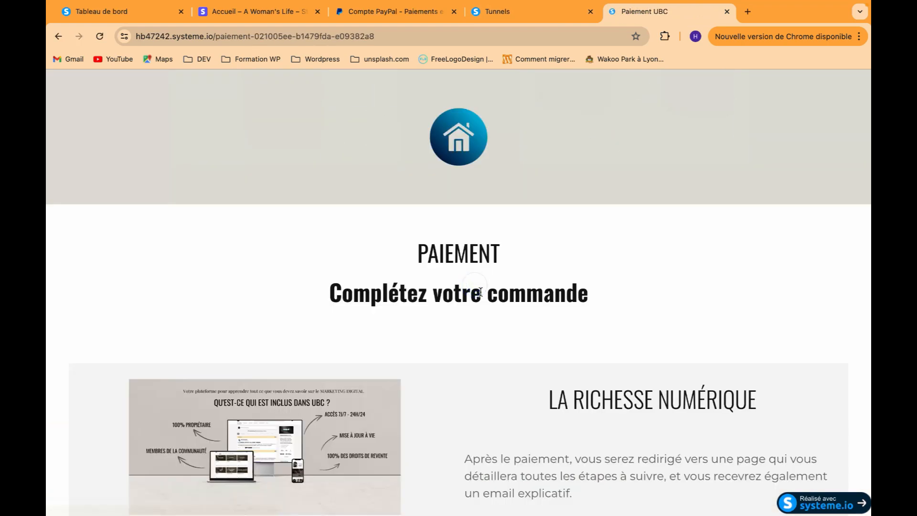
# Compare the price below the payment page's bonus items with the order form's Formation UBC + Bonus price, and return to the funnel list.
pyautogui.scroll(-8, 482, 296)
pyautogui.scroll(-6, 481, 296)
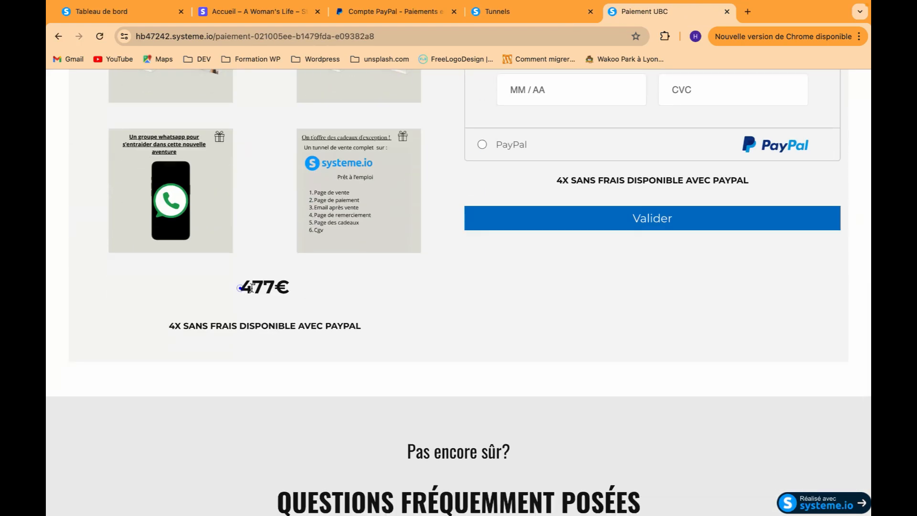
pyautogui.moveTo(239, 288); pyautogui.dragTo(297, 292)
pyautogui.click(267, 283)
pyautogui.scroll(6, 432, 289)
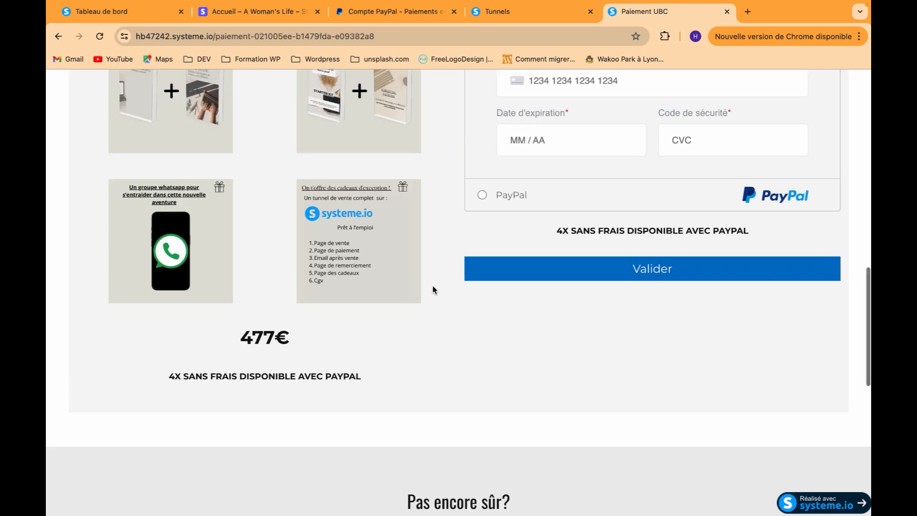
pyautogui.scroll(2, 433, 289)
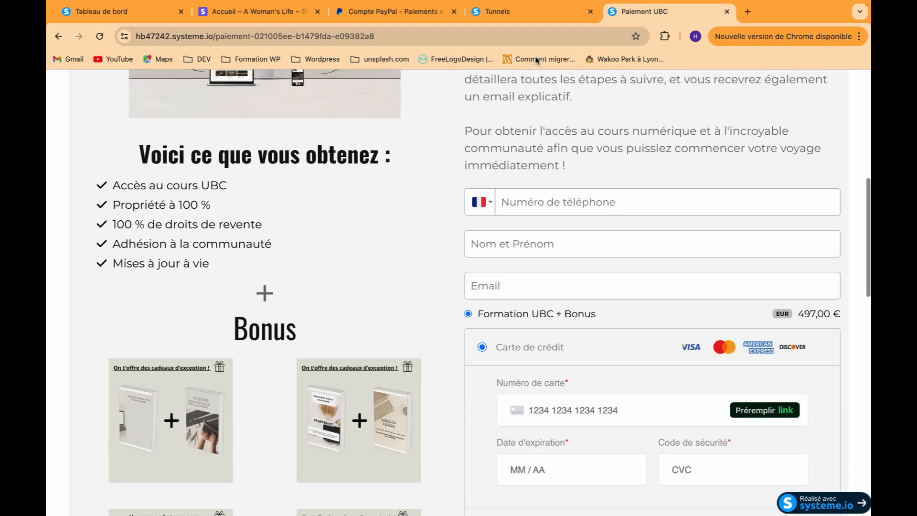
pyautogui.click(519, 16)
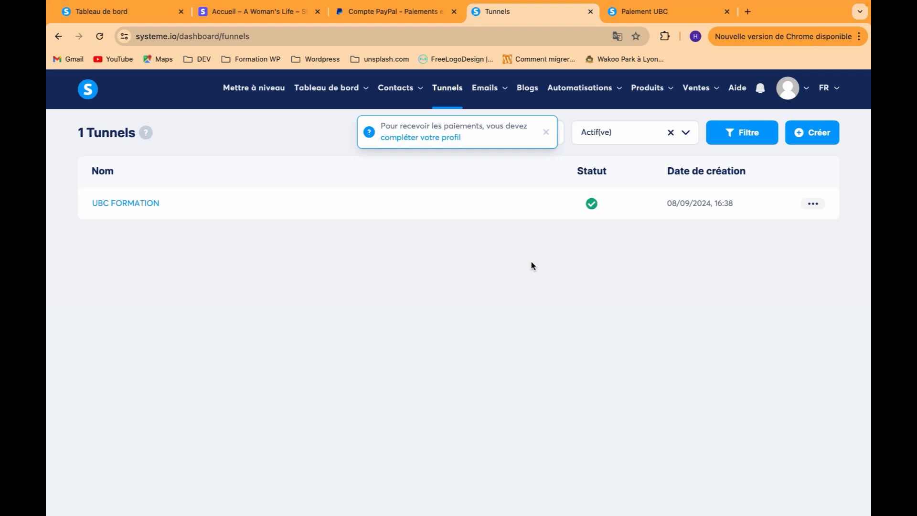
pyautogui.moveTo(573, 499)
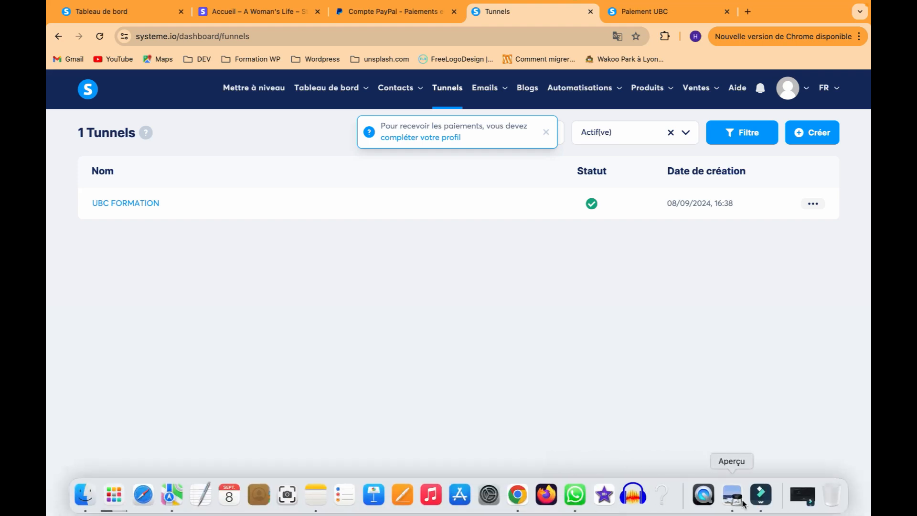
pyautogui.click(760, 500)
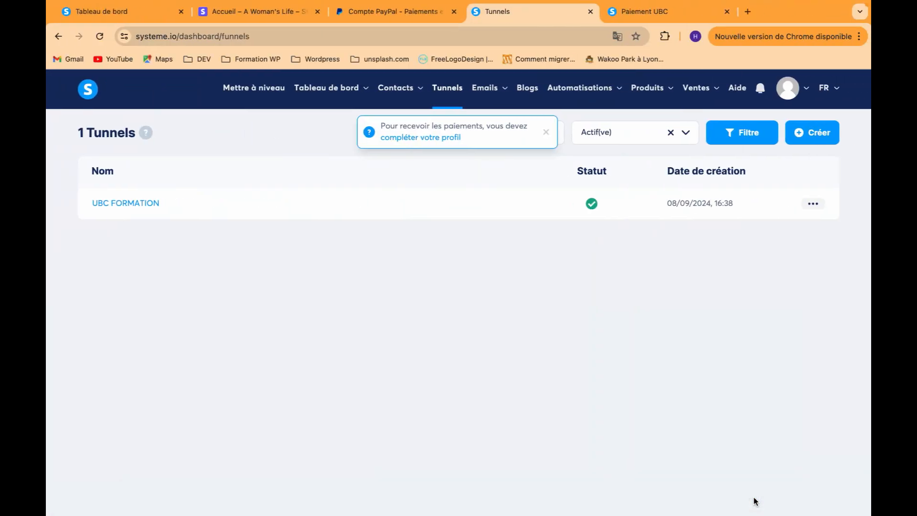
pyautogui.moveTo(822, 4)
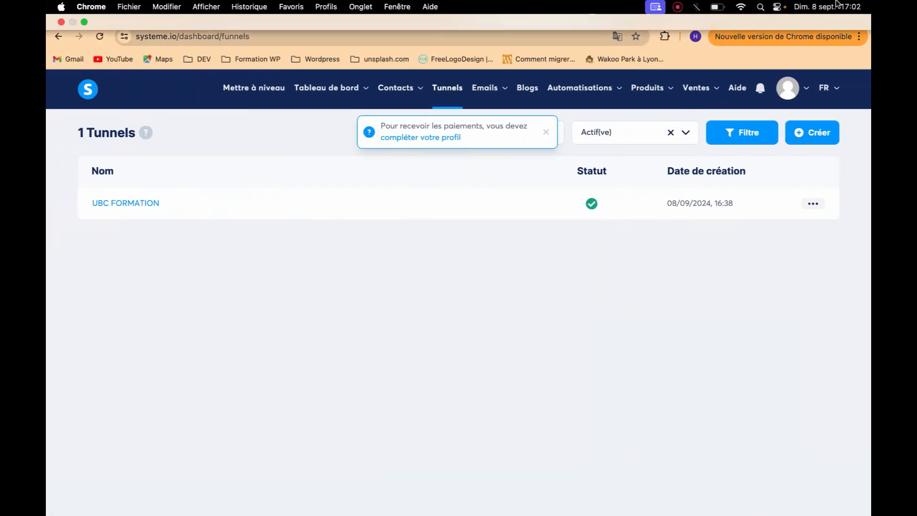
pyautogui.click(683, 8)
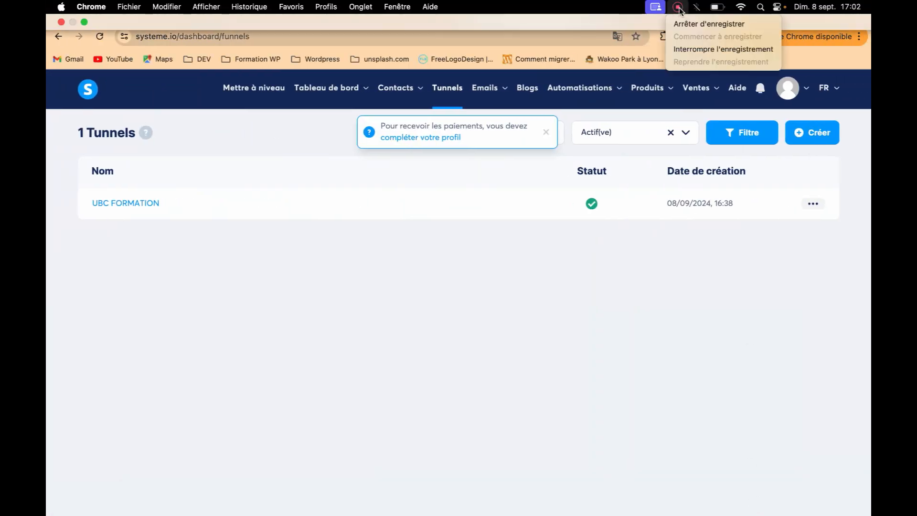